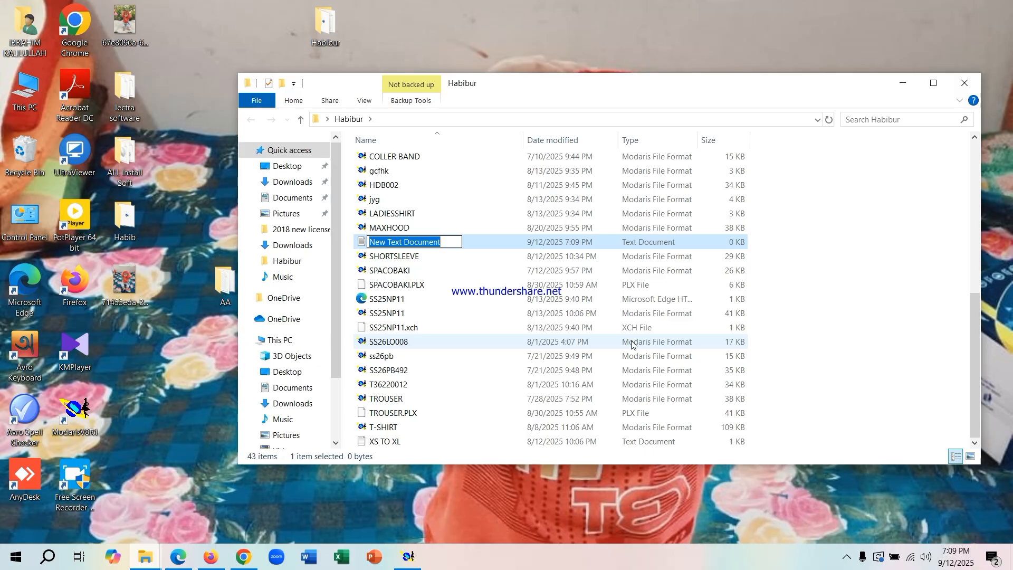
Name the new text document 4 TO 12 and open it in Notepad
{"action": "type", "text": "4"}
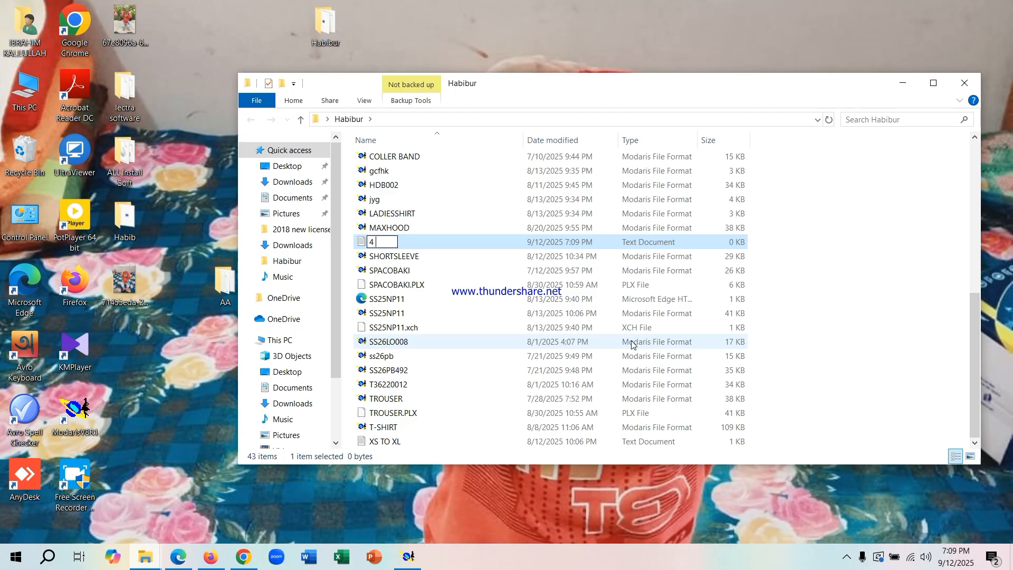
{"action": "type", "text": " TO 12"}
{"action": "key", "text": "Return"}
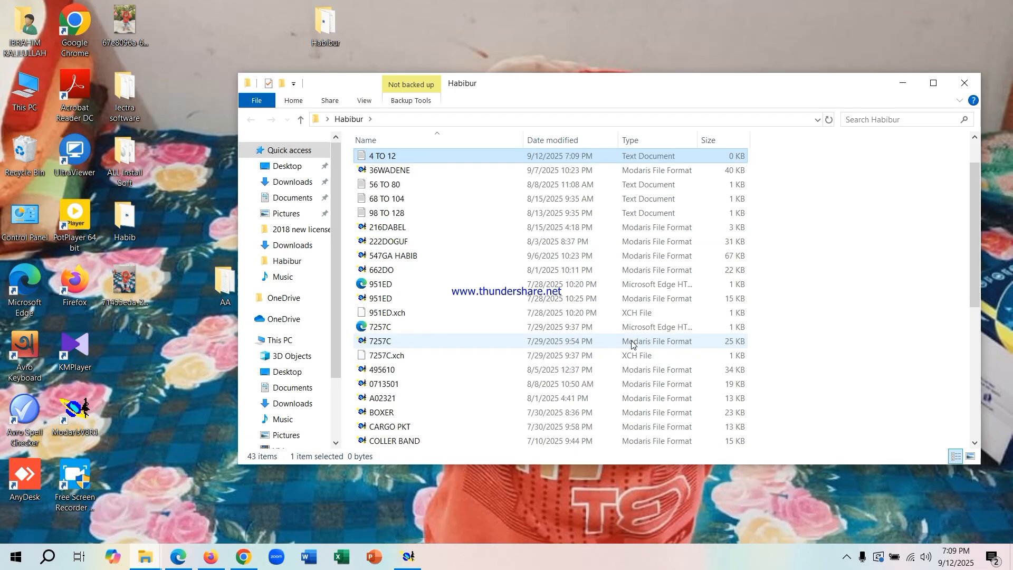
{"action": "right_click", "coordinate": [384, 156]}
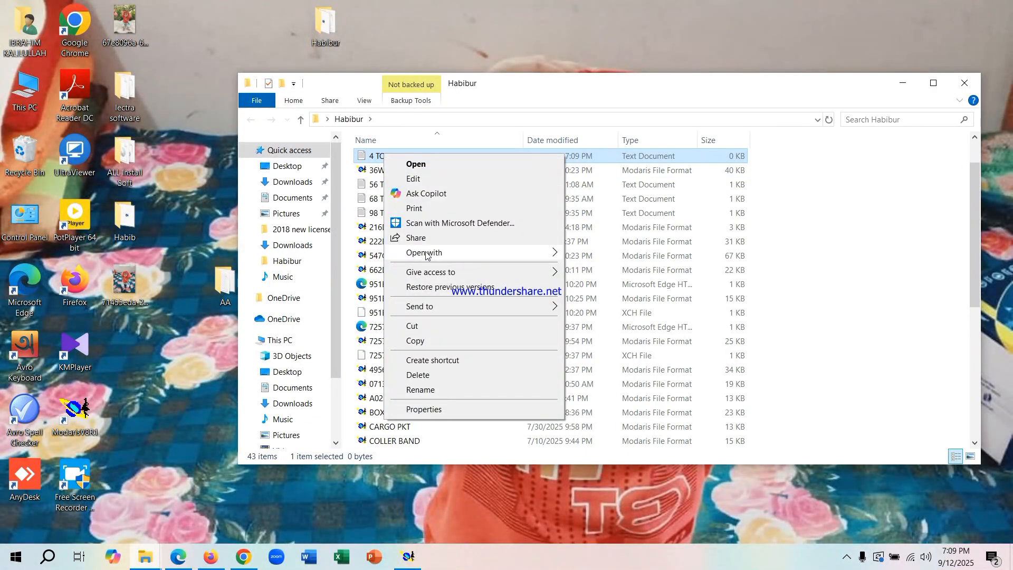
{"action": "mouse_move", "coordinate": [425, 254]}
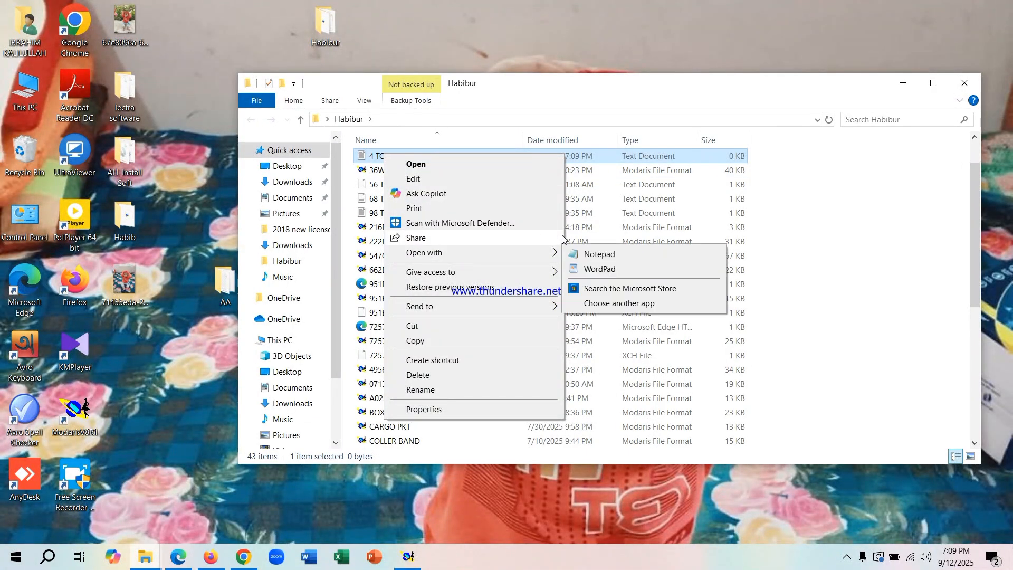
{"action": "left_click", "coordinate": [610, 256]}
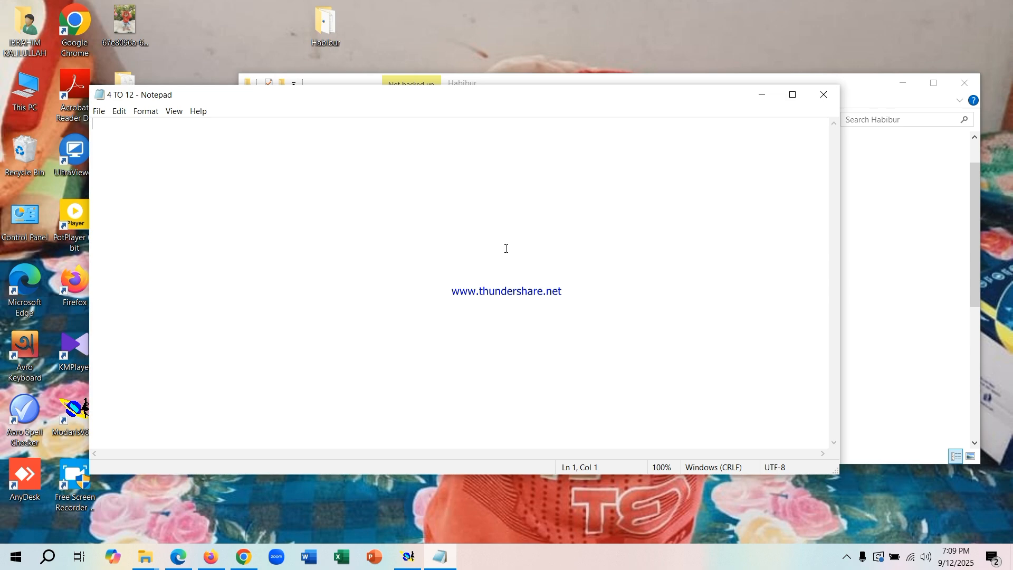
Write the size list alpha, 4, 5, *6, 7, 8, 9, 10, 12, one entry per line, then save and close the file
{"action": "type", "text": "alpha"}
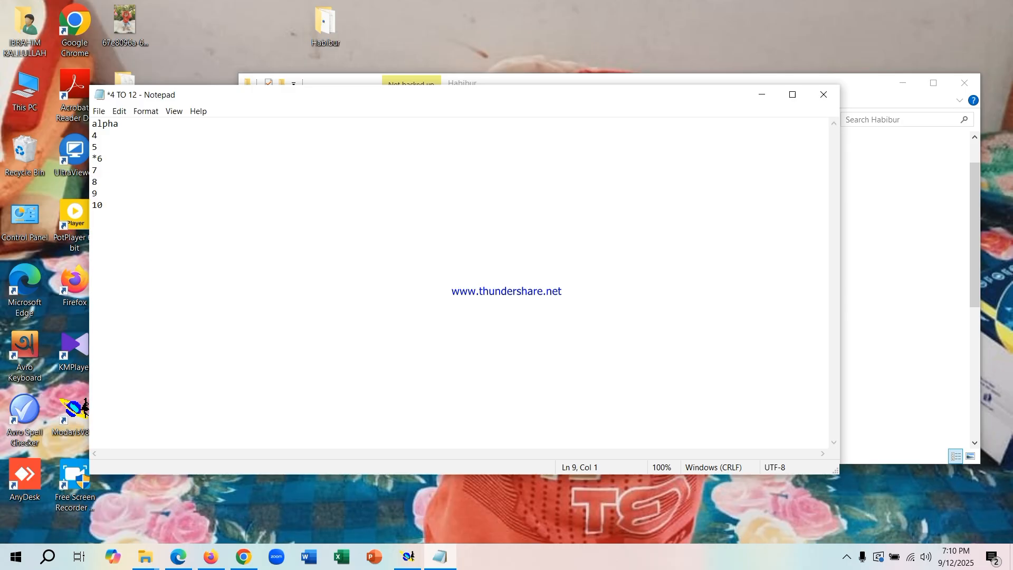
{"action": "key", "text": "Return"}
{"action": "left_click", "coordinate": [103, 113]}
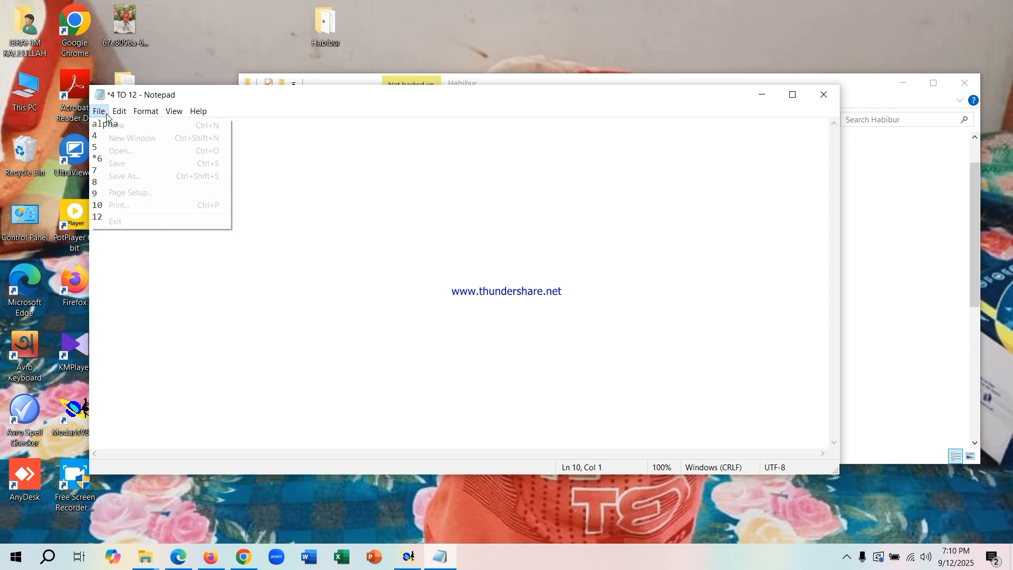
{"action": "left_click", "coordinate": [117, 164]}
{"action": "left_click", "coordinate": [99, 112]}
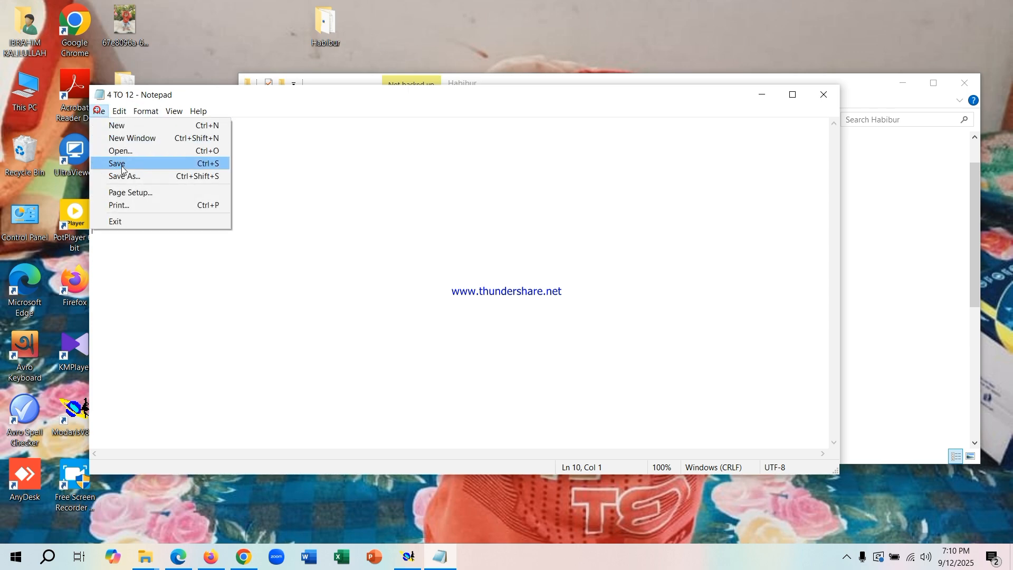
{"action": "left_click", "coordinate": [121, 165]}
{"action": "left_click", "coordinate": [823, 91]}
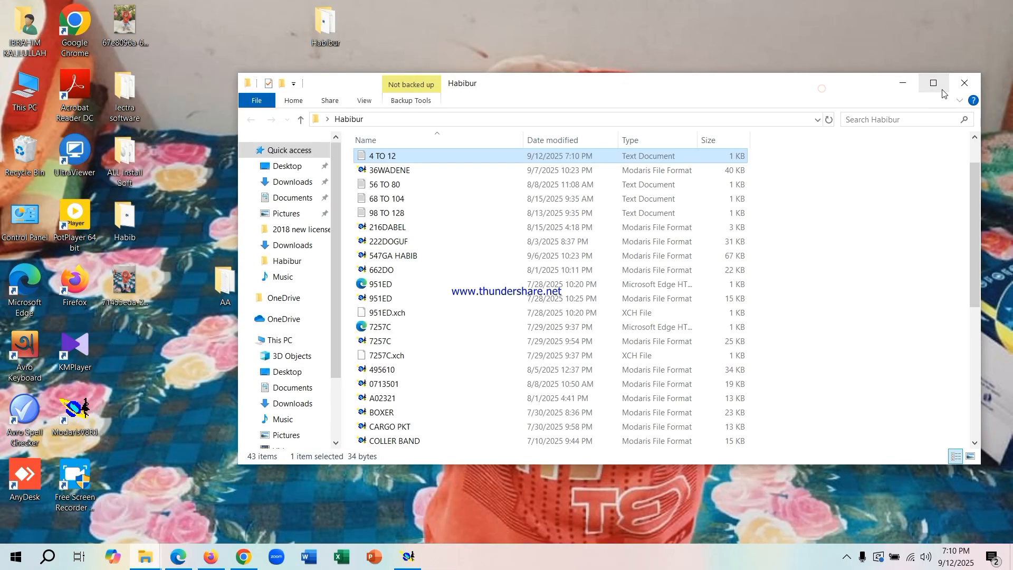
Close the folder window and switch to the 36WADENE model in Modaris
{"action": "left_click", "coordinate": [964, 83]}
{"action": "right_click", "coordinate": [368, 132]}
{"action": "left_click", "coordinate": [390, 170]}
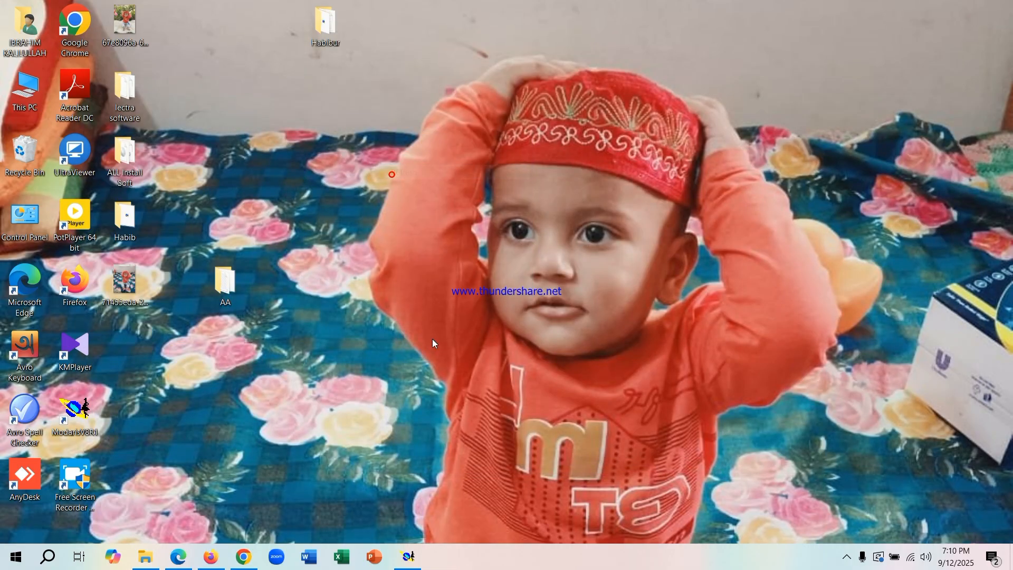
{"action": "left_click", "coordinate": [408, 557]}
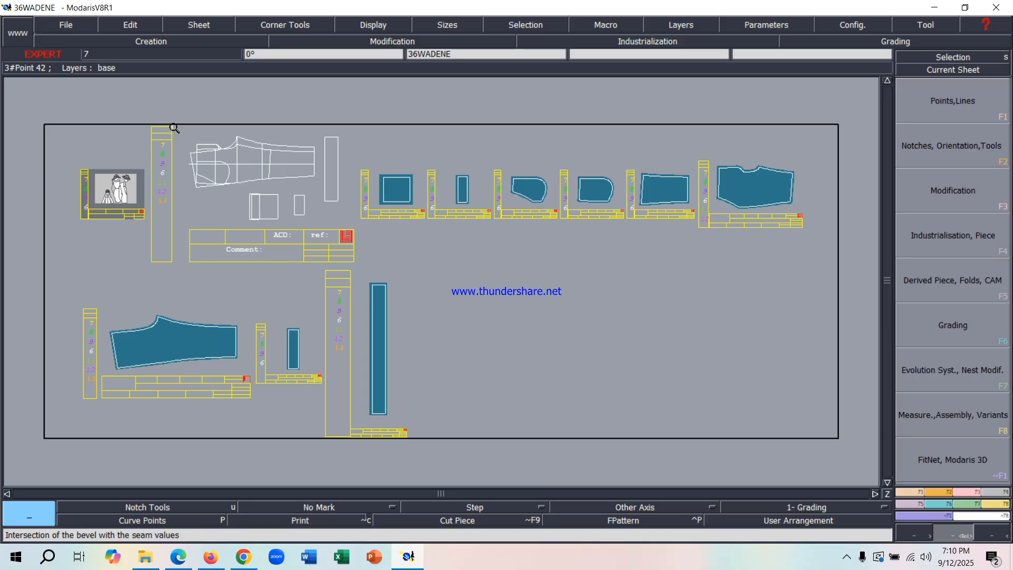
Insert points at the developed points on the trouser outline, fly and pocket lines of the base pattern, and undo the last insertion
{"action": "left_click_drag", "start_coordinate": [174, 129], "coordinate": [349, 235]}
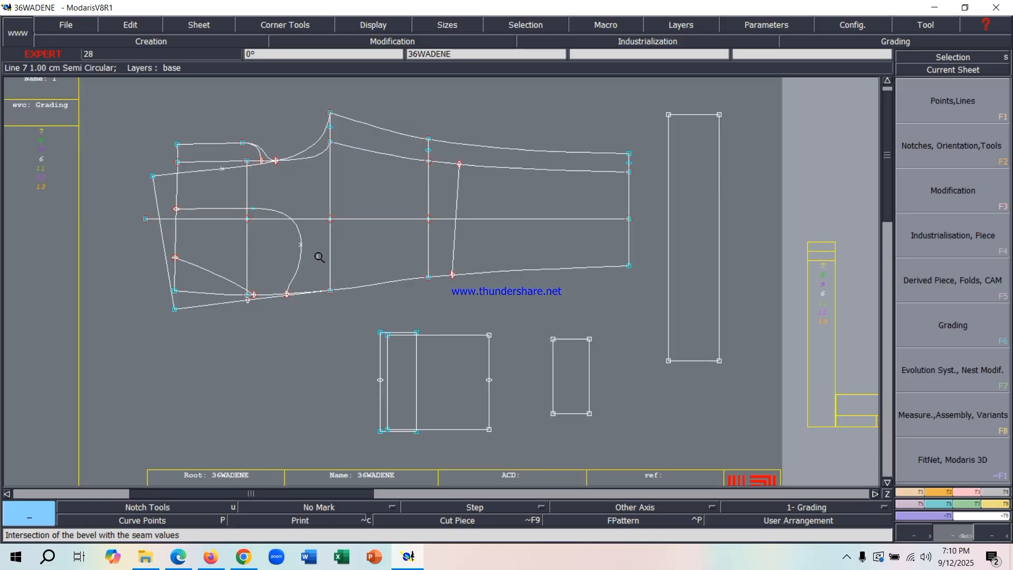
{"action": "left_click", "coordinate": [538, 192]}
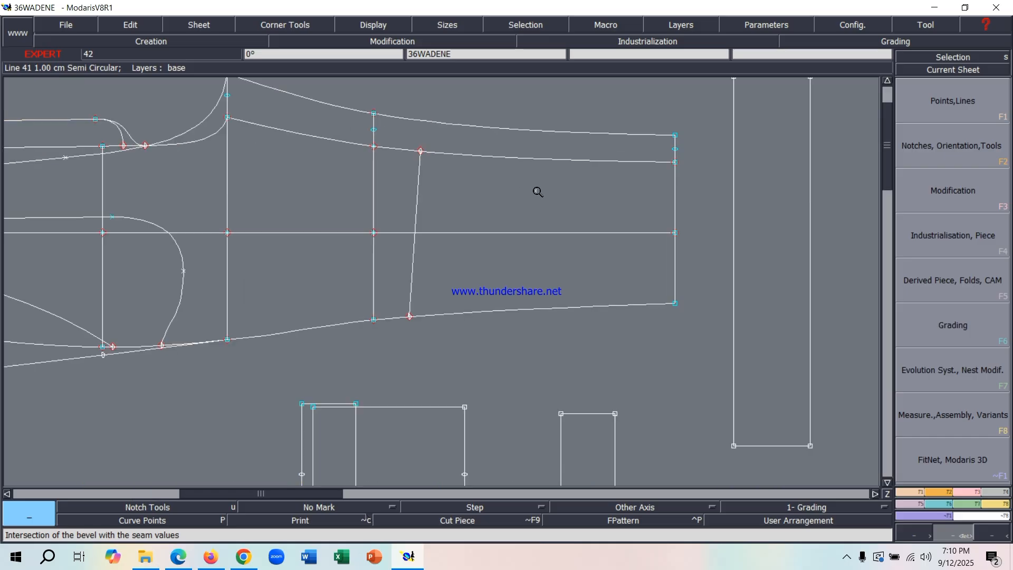
{"action": "scroll", "coordinate": [348, 241], "scroll_direction": "down", "scroll_amount": 1}
{"action": "scroll", "coordinate": [240, 226], "scroll_direction": "up", "scroll_amount": 1}
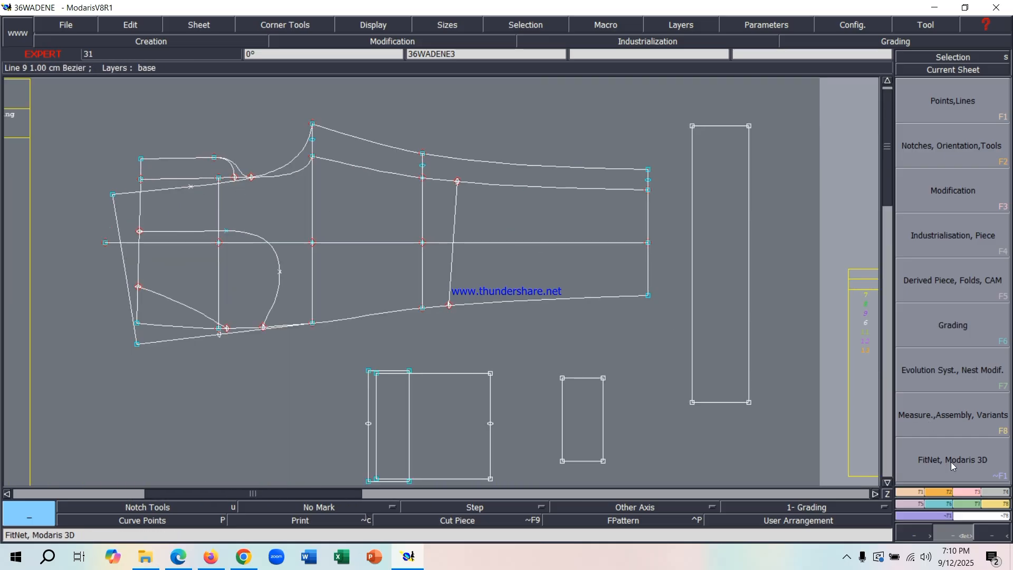
{"action": "left_click", "coordinate": [968, 493]}
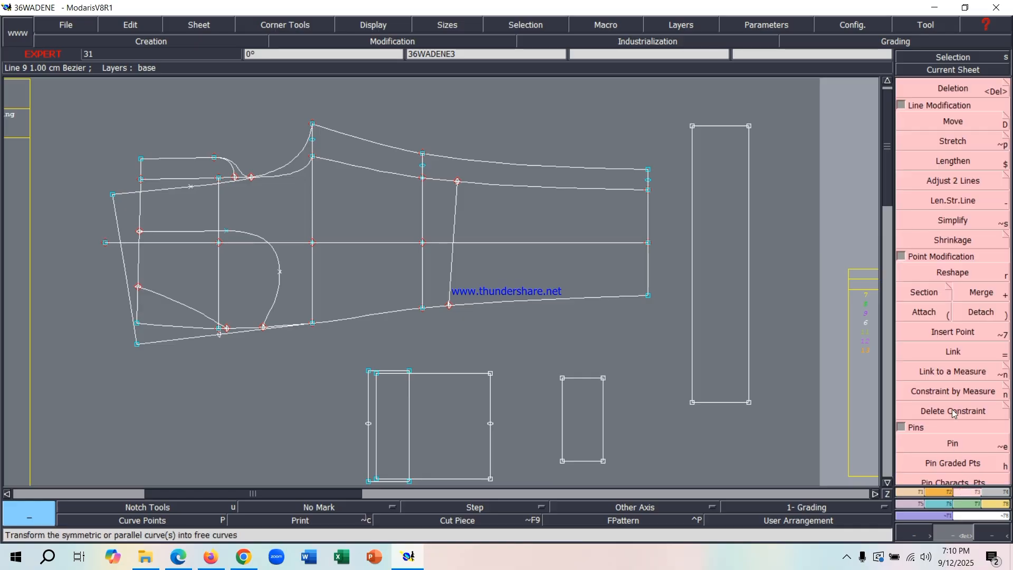
{"action": "left_click", "coordinate": [958, 332]}
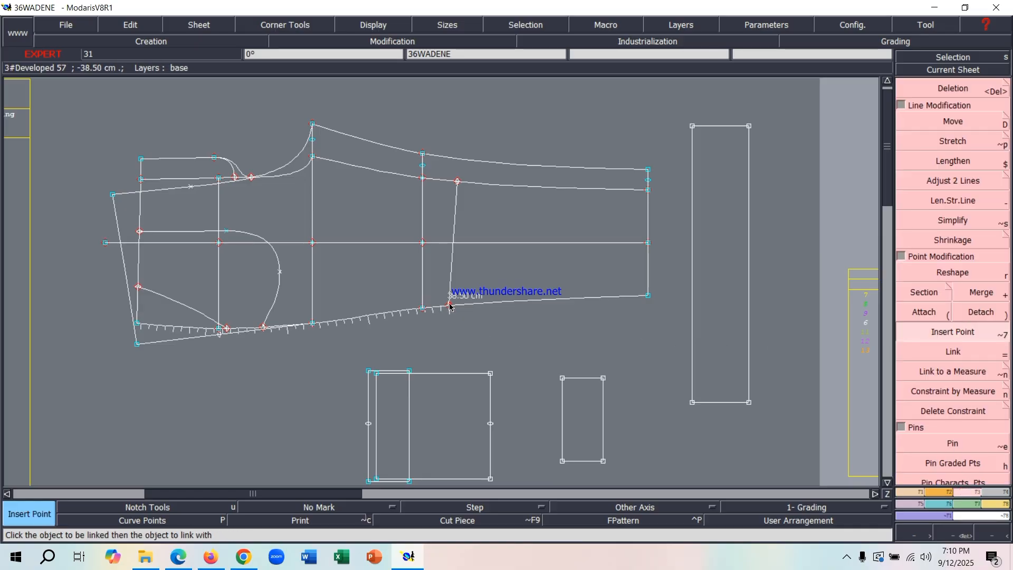
{"action": "left_click", "coordinate": [456, 180]}
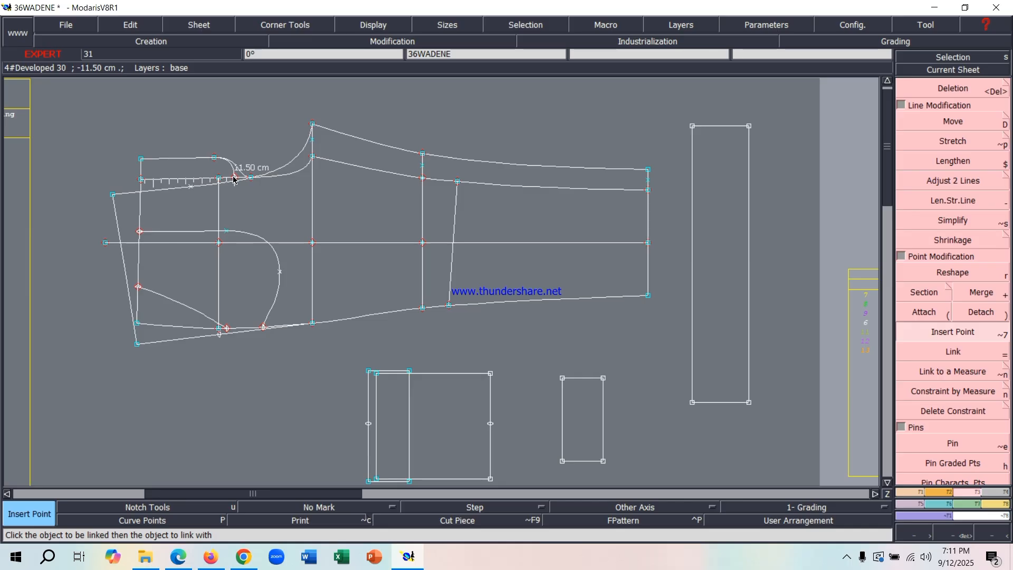
{"action": "key", "text": "ctrl+z"}
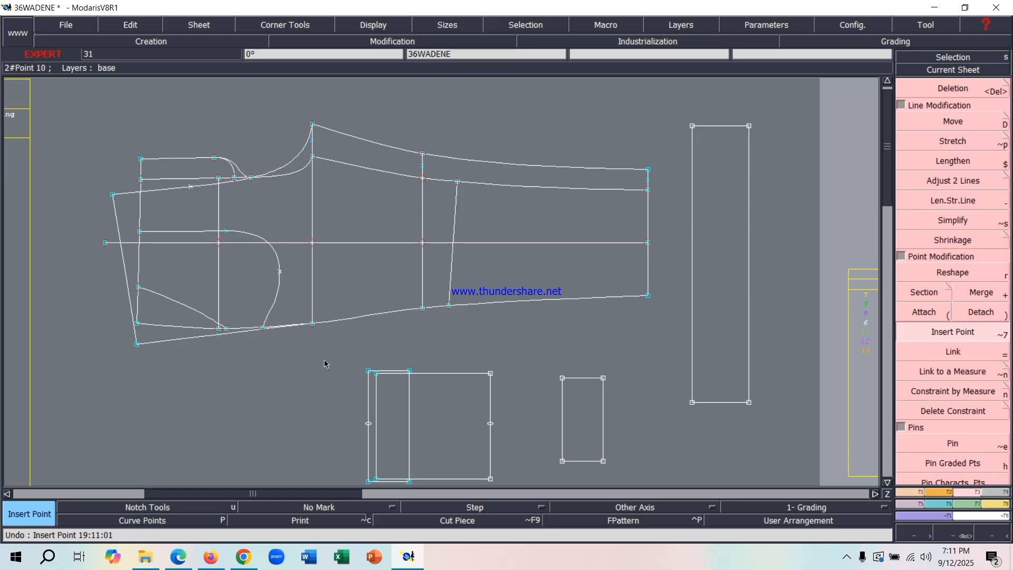
Bring up the model's identification sheet and open the evolution system functions
{"action": "scroll", "coordinate": [351, 331], "scroll_direction": "up", "scroll_amount": 3}
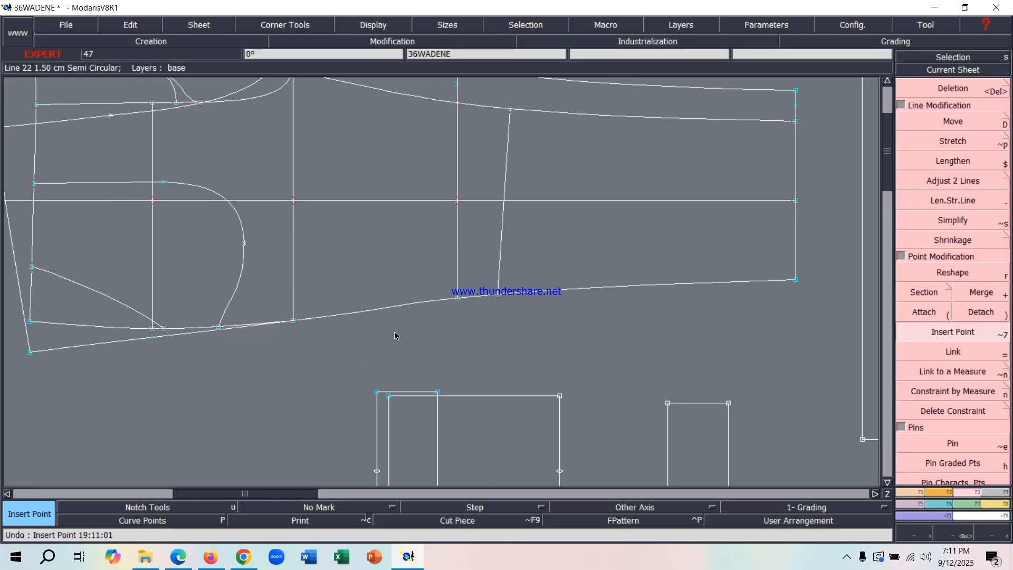
{"action": "scroll", "coordinate": [412, 334], "scroll_direction": "down", "scroll_amount": 5}
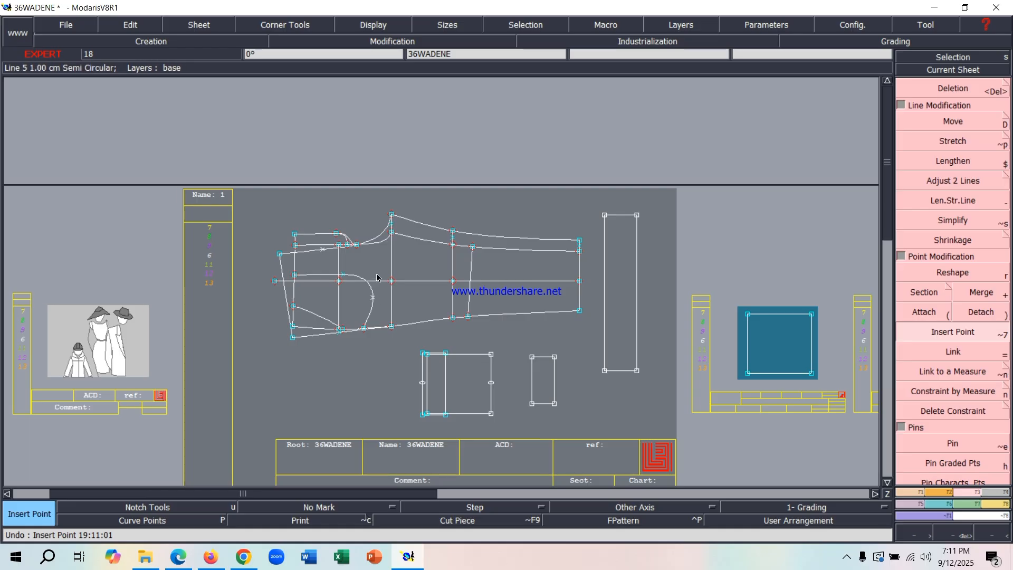
{"action": "scroll", "coordinate": [383, 276], "scroll_direction": "up", "scroll_amount": 2}
{"action": "scroll", "coordinate": [303, 309], "scroll_direction": "down", "scroll_amount": 5}
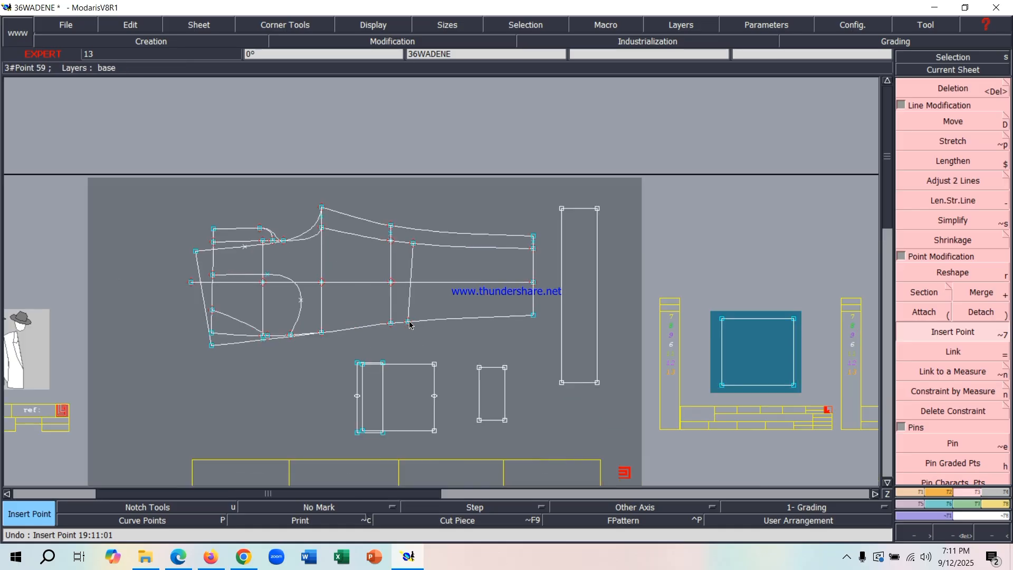
{"action": "scroll", "coordinate": [206, 339], "scroll_direction": "up", "scroll_amount": 2}
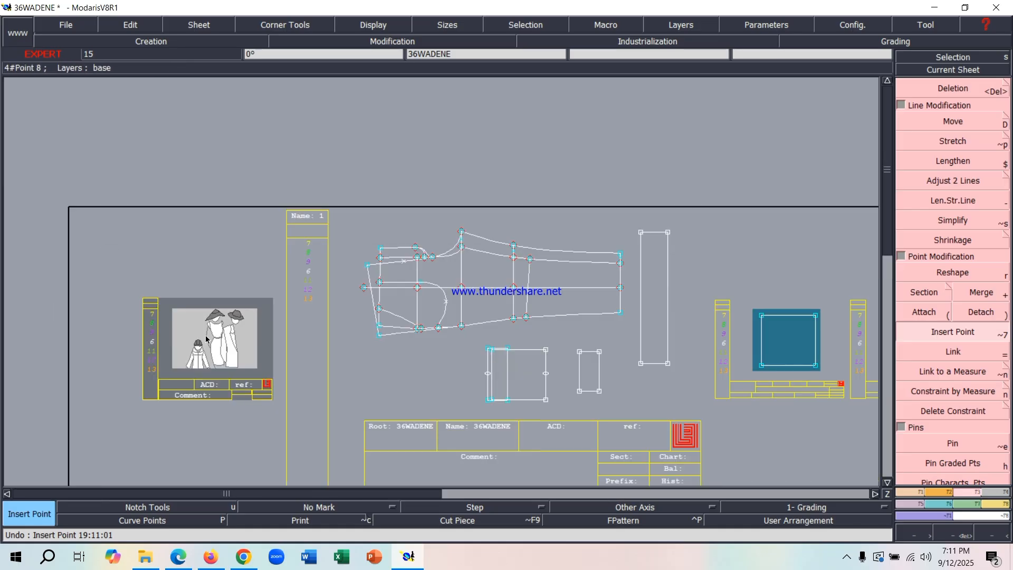
{"action": "scroll", "coordinate": [206, 340], "scroll_direction": "up", "scroll_amount": 4}
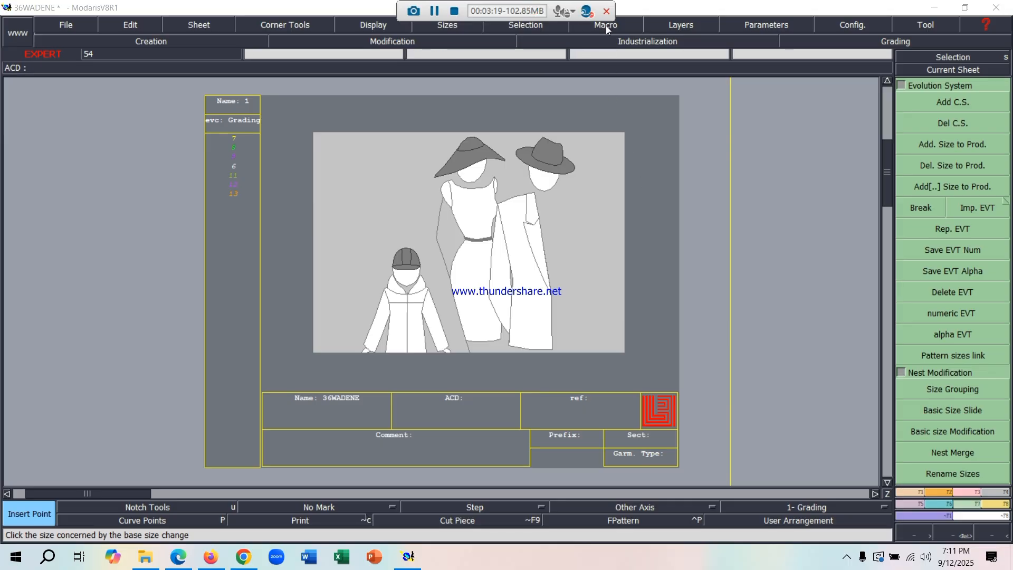
{"action": "left_click", "coordinate": [846, 556]}
{"action": "left_click", "coordinate": [873, 503]}
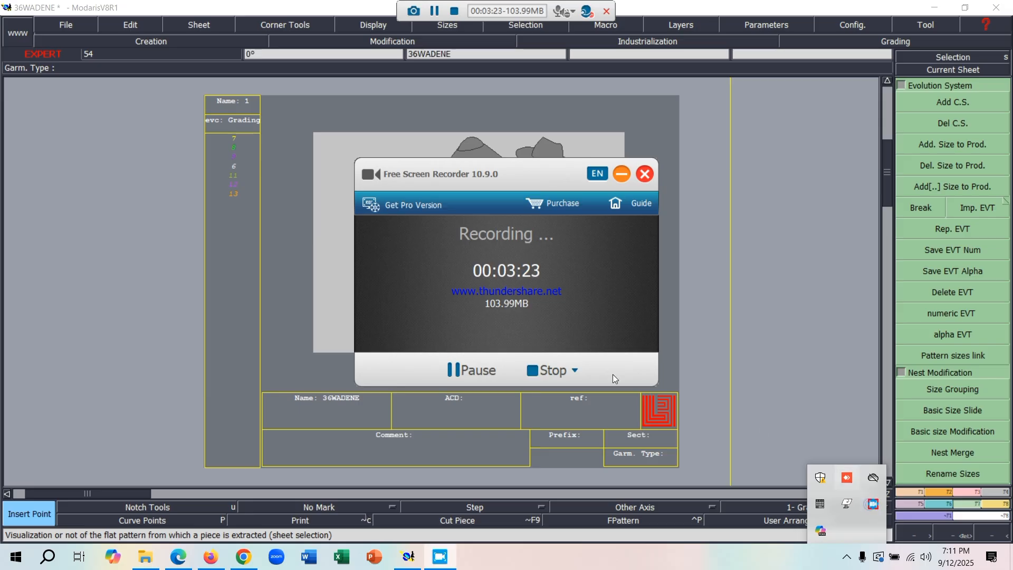
{"action": "left_click", "coordinate": [621, 175]}
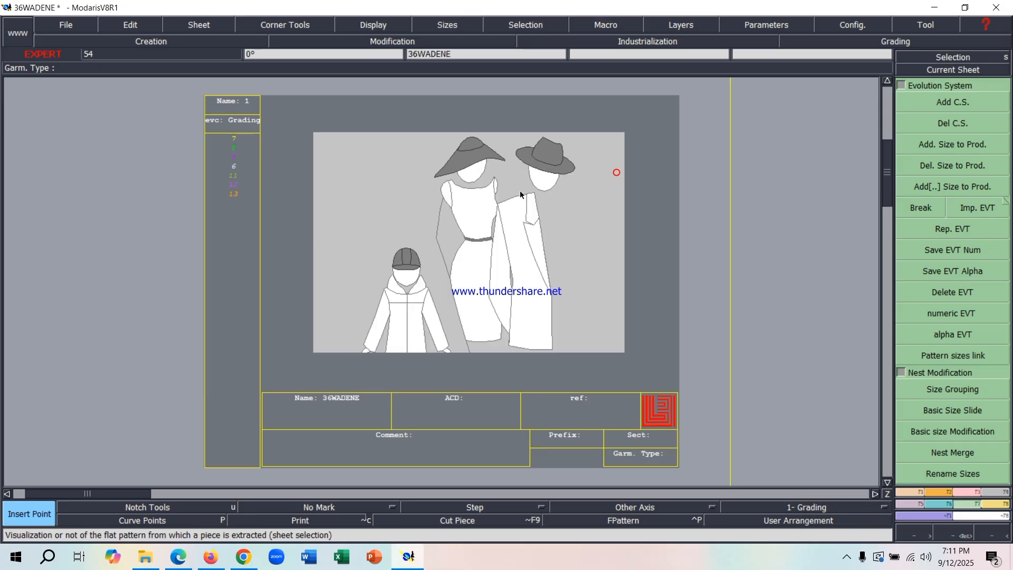
{"action": "left_click", "coordinate": [846, 556]}
{"action": "left_click", "coordinate": [700, 389]}
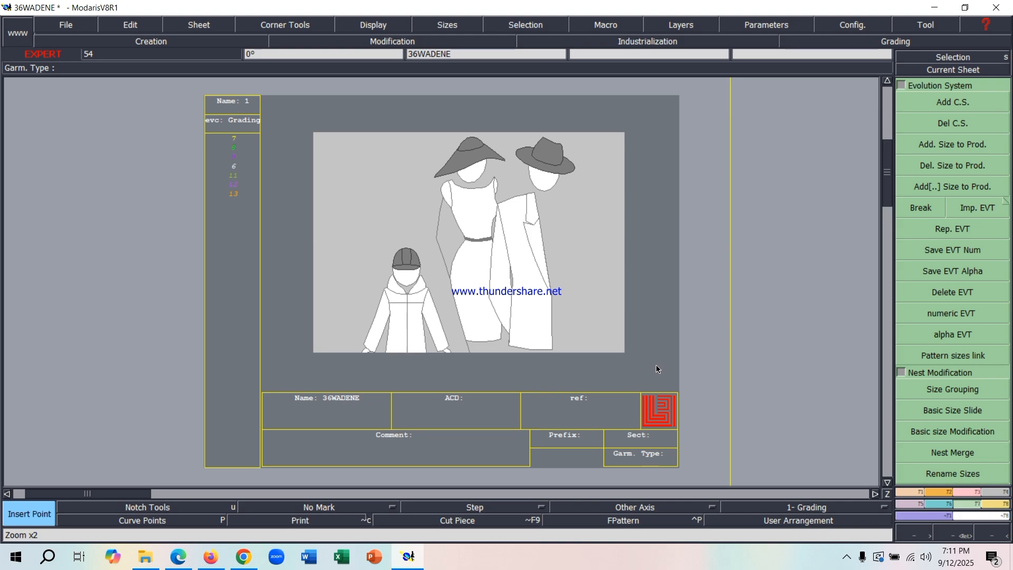
Rearrange all sheets, then start an evolution import (Imp. EVT) on the identification sheet's size list and accept the consequences for the model
{"action": "key", "text": "j"}
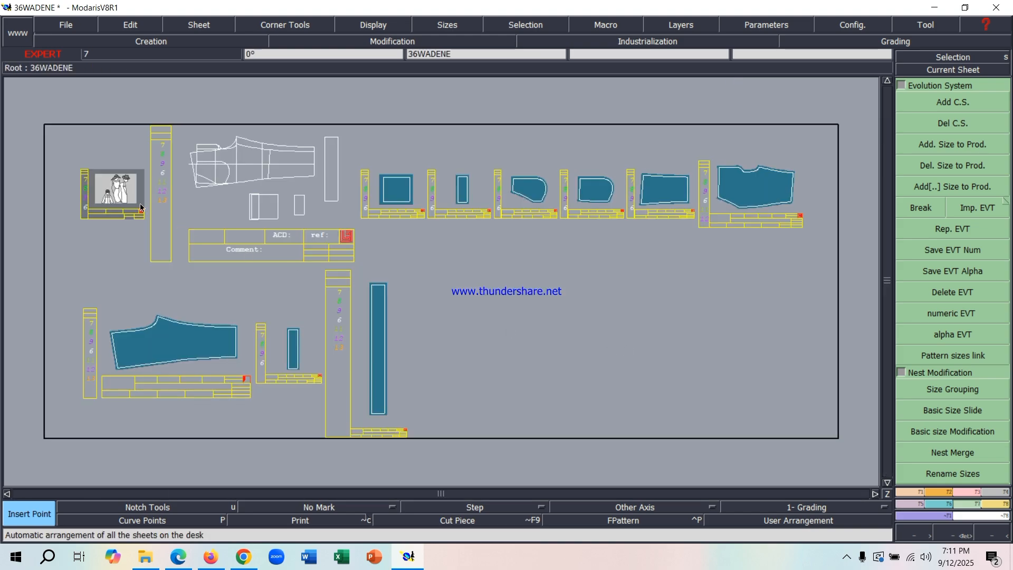
{"action": "key", "text": "Home"}
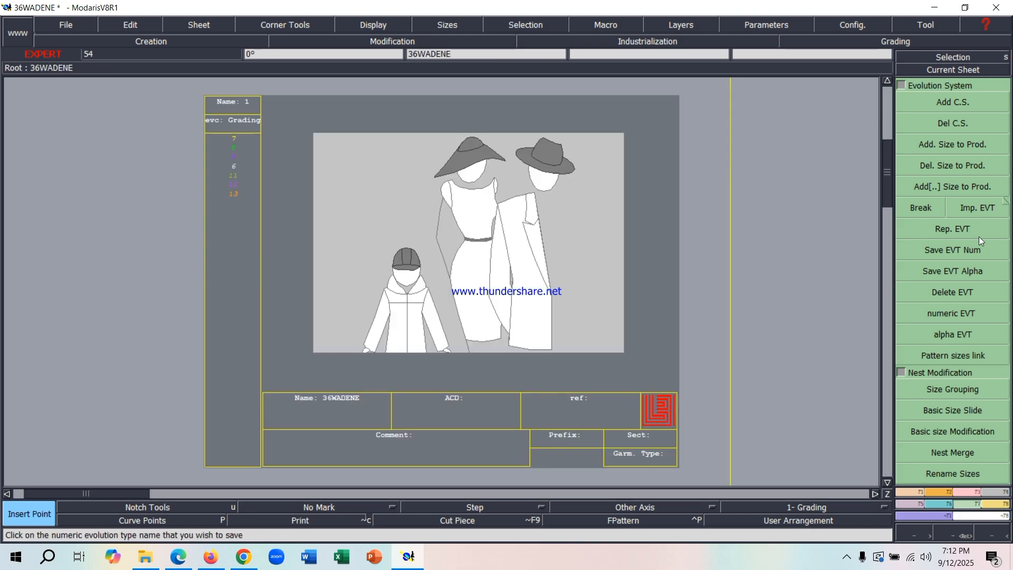
{"action": "left_click", "coordinate": [977, 209]}
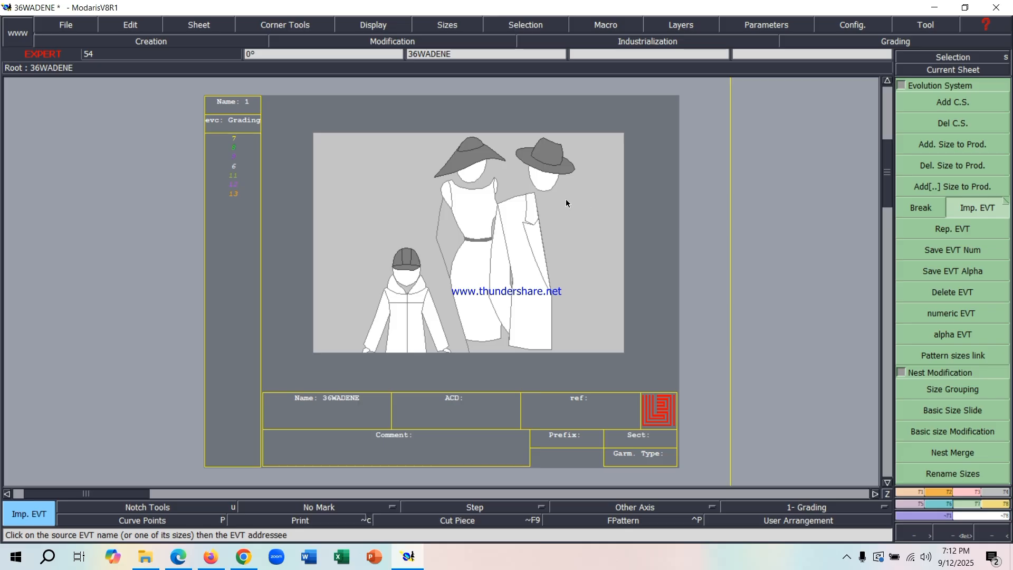
{"action": "left_click", "coordinate": [233, 184]}
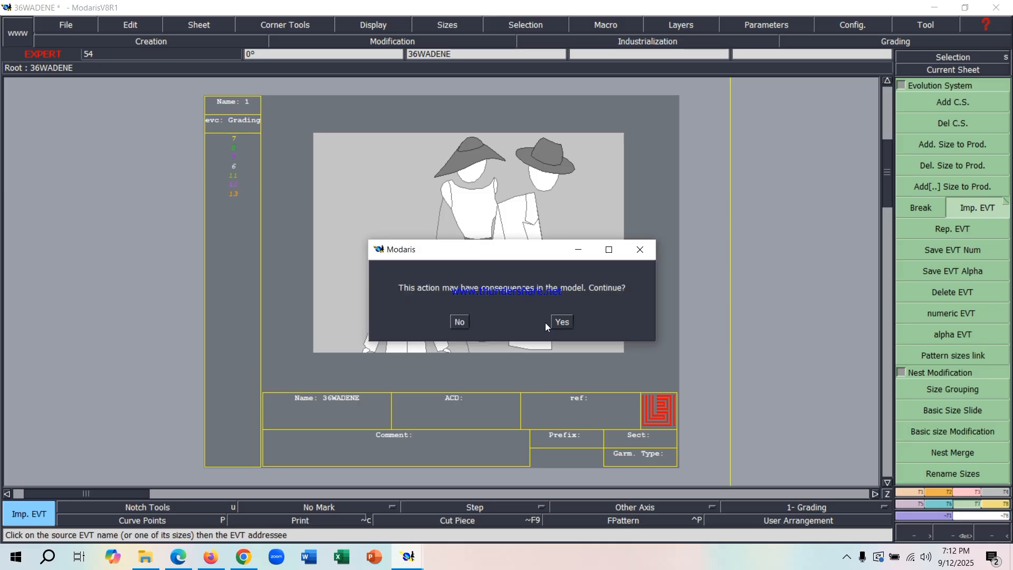
{"action": "left_click", "coordinate": [561, 322]}
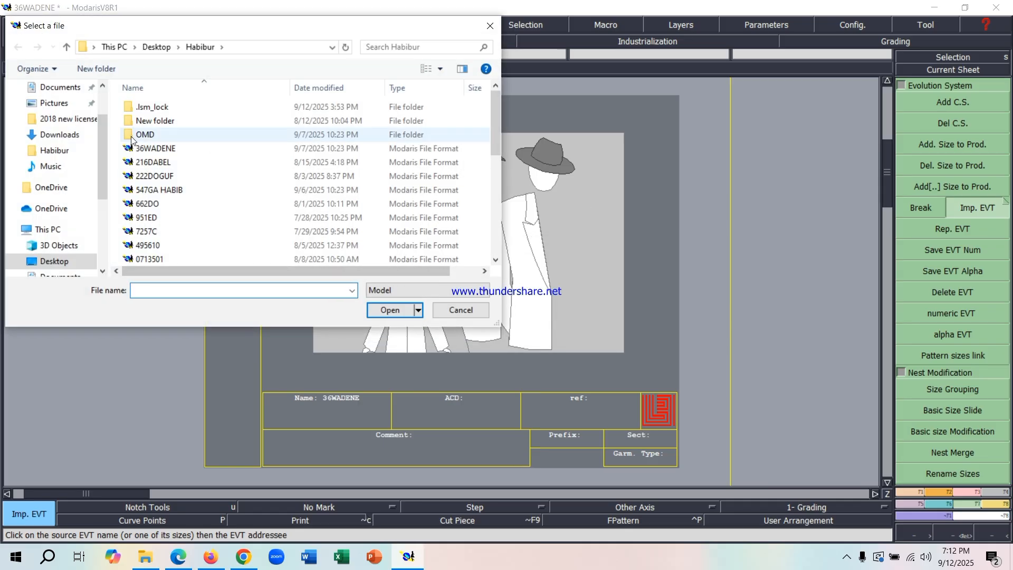
{"action": "scroll", "coordinate": [158, 216], "scroll_direction": "down", "scroll_amount": 6}
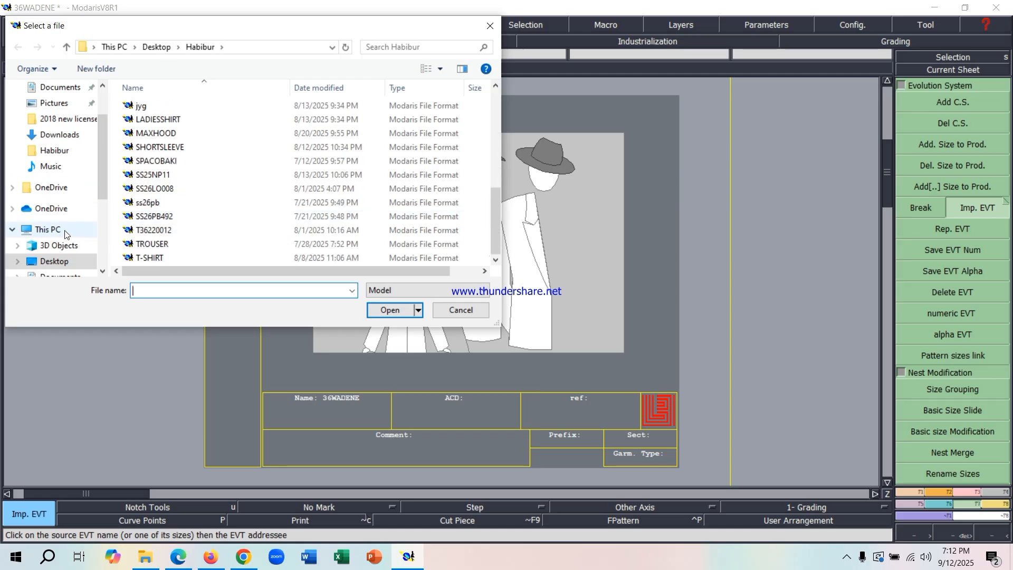
{"action": "left_click", "coordinate": [39, 268]}
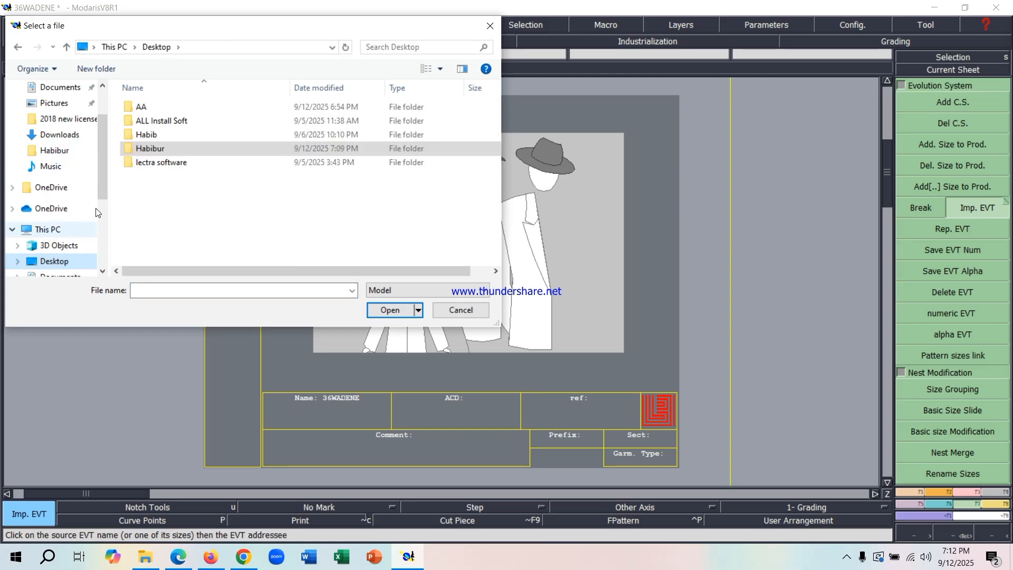
{"action": "double_click", "coordinate": [144, 150]}
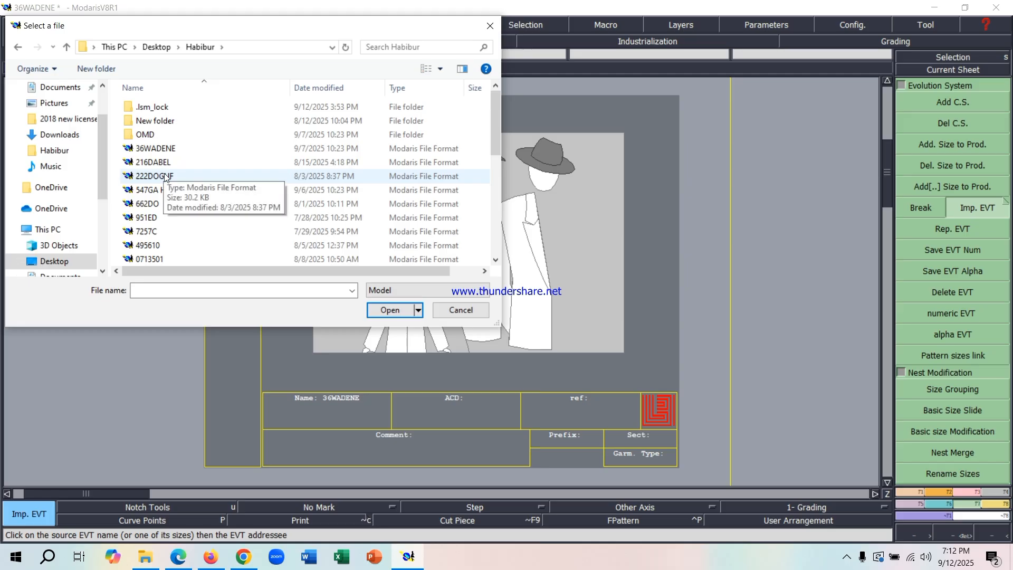
{"action": "scroll", "coordinate": [164, 174], "scroll_direction": "down", "scroll_amount": 6}
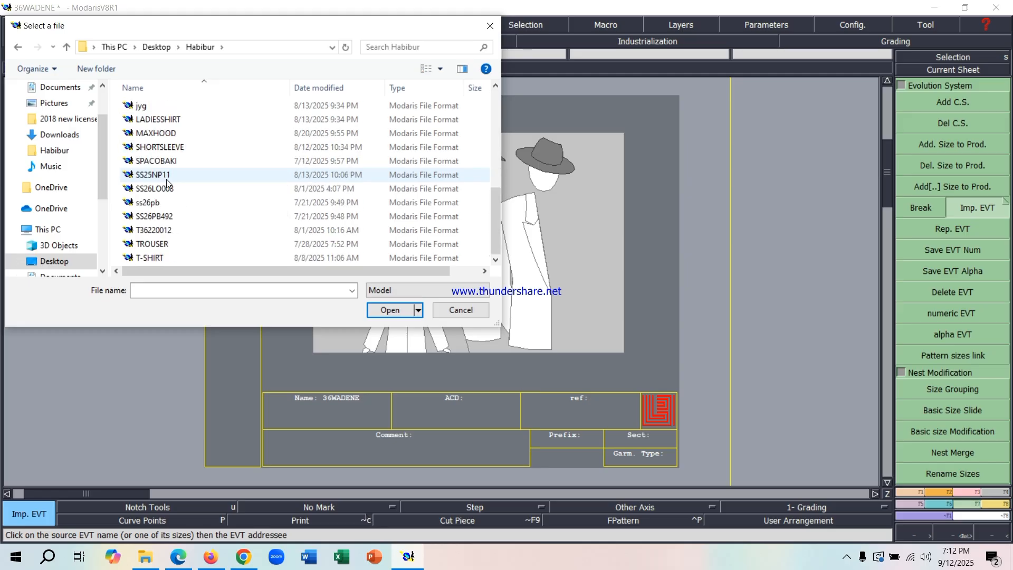
{"action": "scroll", "coordinate": [165, 176], "scroll_direction": "up", "scroll_amount": 6}
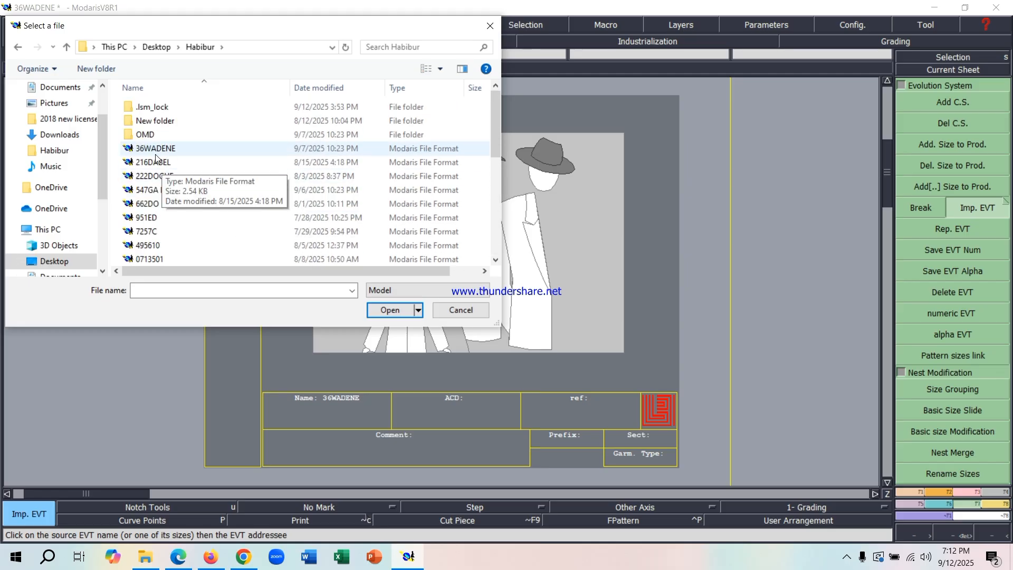
{"action": "double_click", "coordinate": [155, 121]}
{"action": "left_click", "coordinate": [495, 26]}
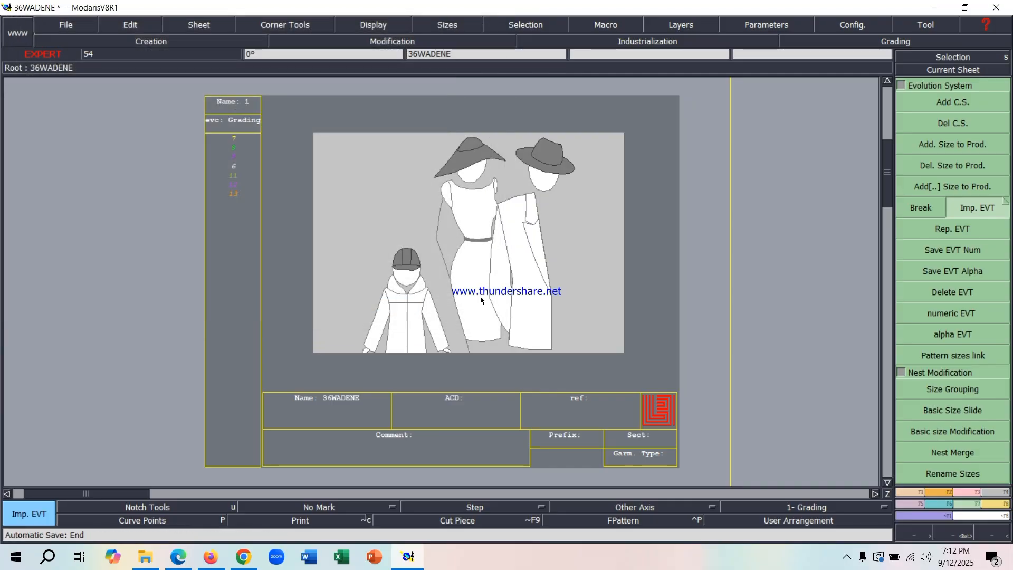
Check the Habibur folder on the desktop for the 4 TO 12 text file, then return to the model in Modaris
{"action": "left_click", "coordinate": [934, 8]}
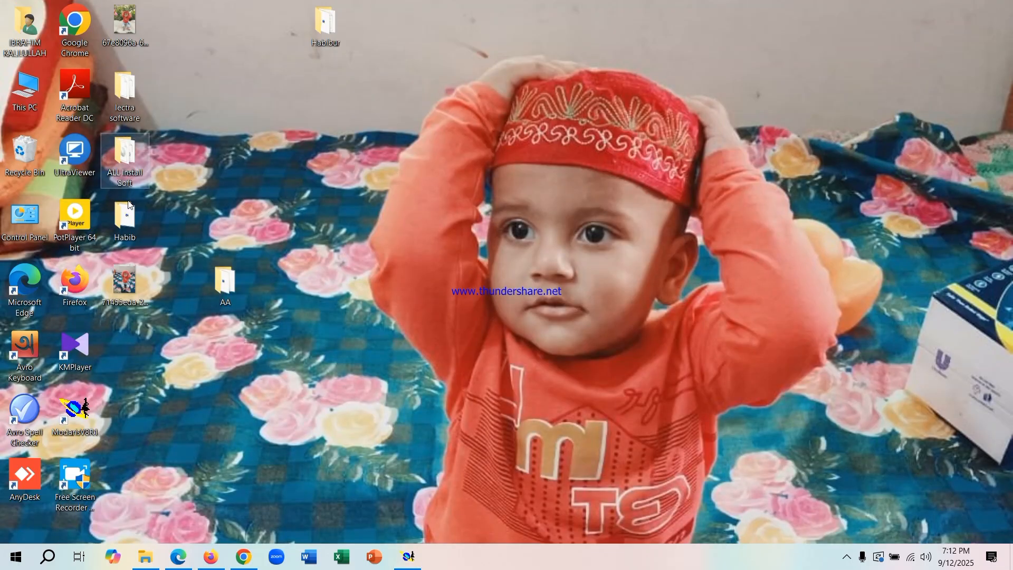
{"action": "double_click", "coordinate": [326, 32]}
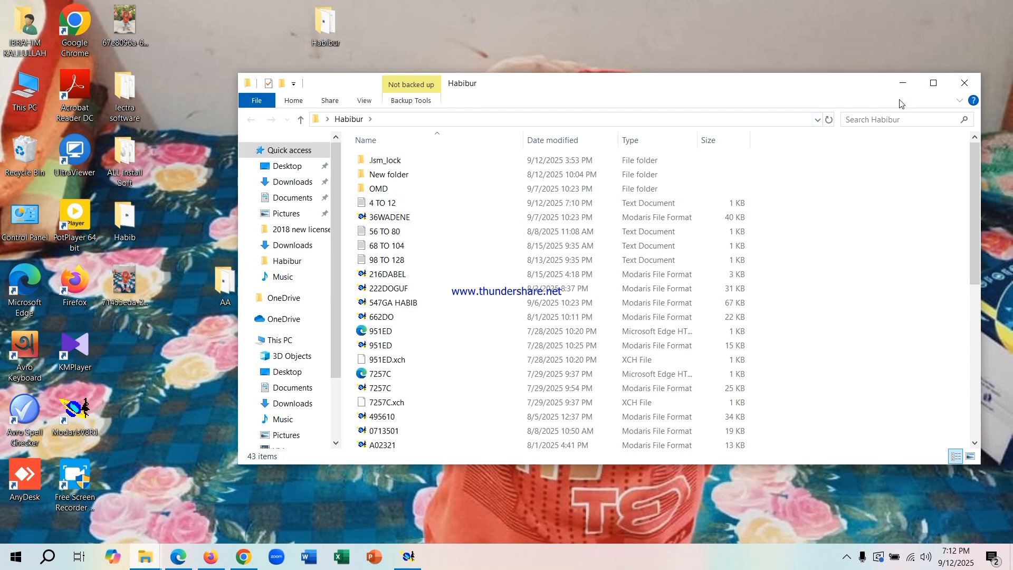
{"action": "left_click", "coordinate": [965, 83]}
{"action": "left_click", "coordinate": [408, 560]}
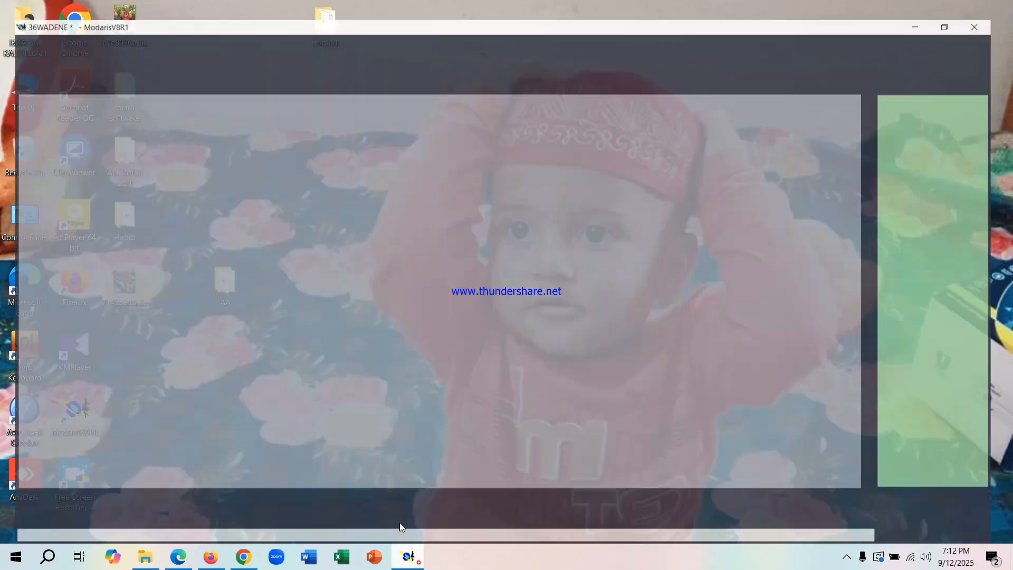
Import the 4 TO 12 text file as the evolution on the identification sheet's size list, showing all file types and accepting the consequences
{"action": "key", "text": "j"}
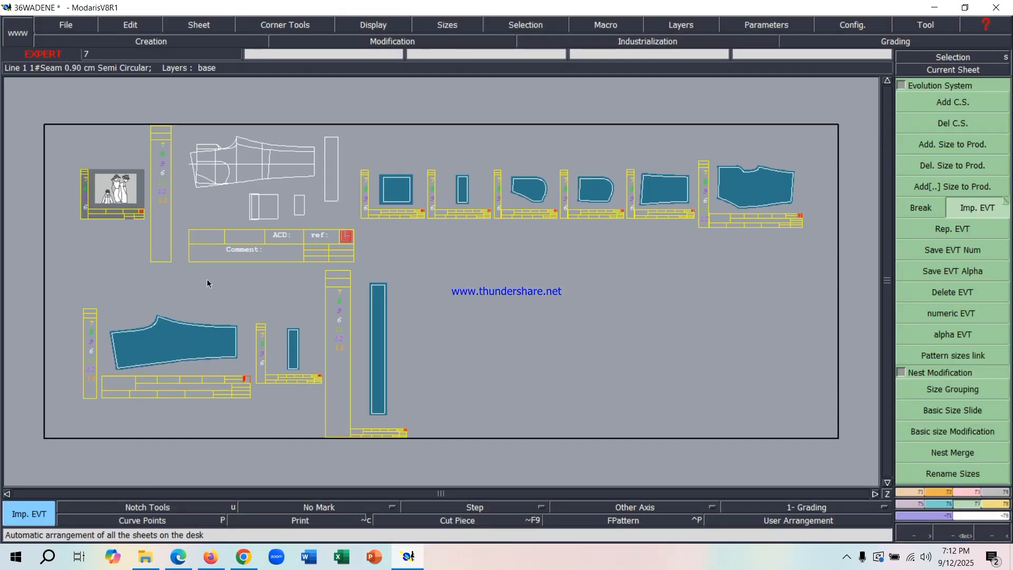
{"action": "left_click", "coordinate": [85, 193]}
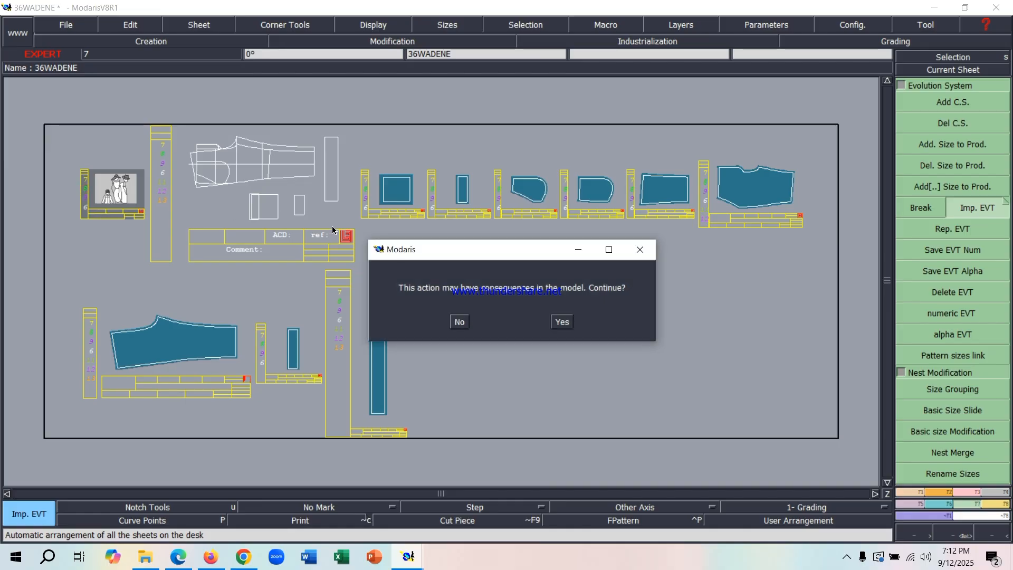
{"action": "left_click", "coordinate": [561, 322]}
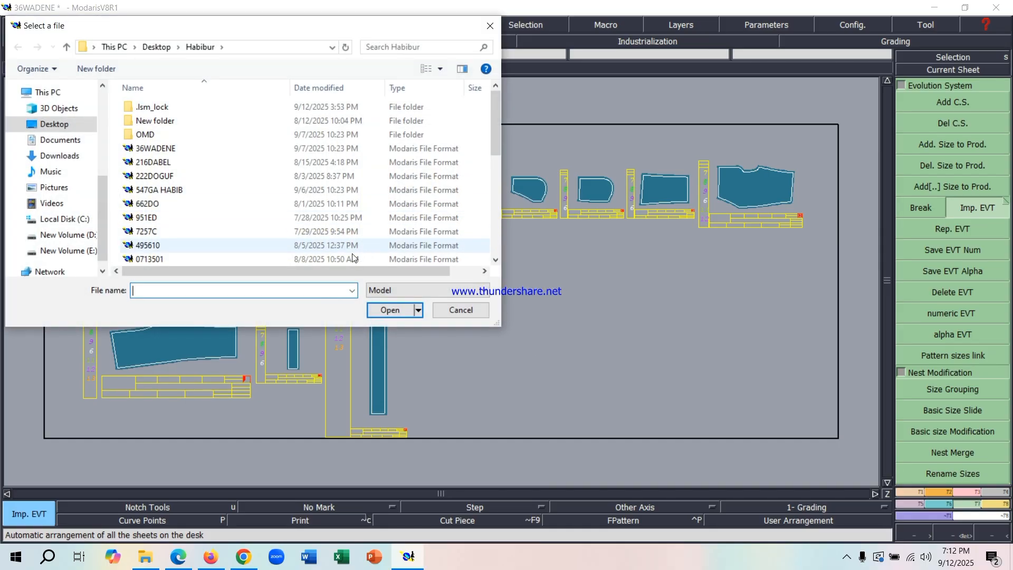
{"action": "left_click", "coordinate": [464, 291]}
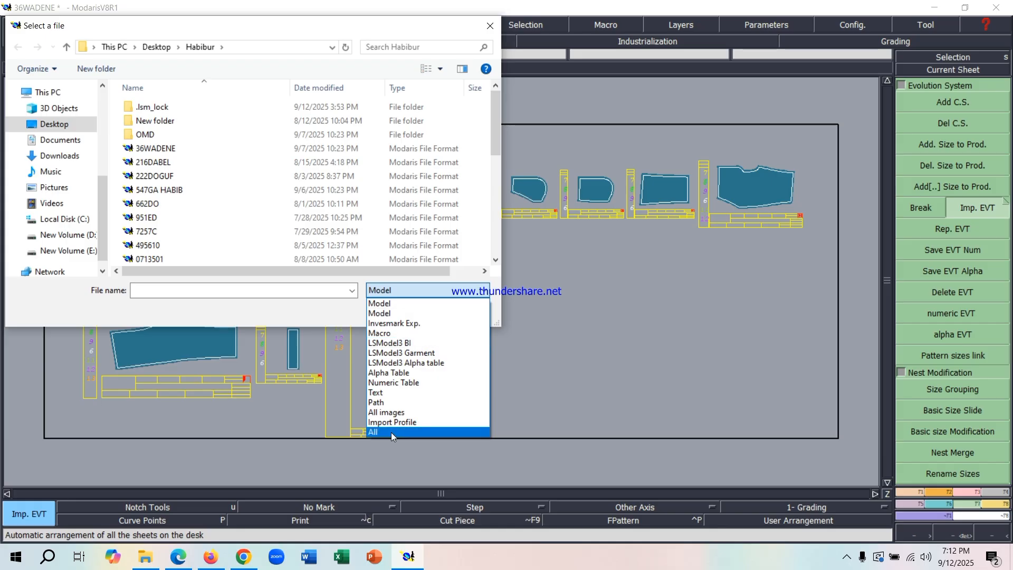
{"action": "left_click", "coordinate": [390, 432]}
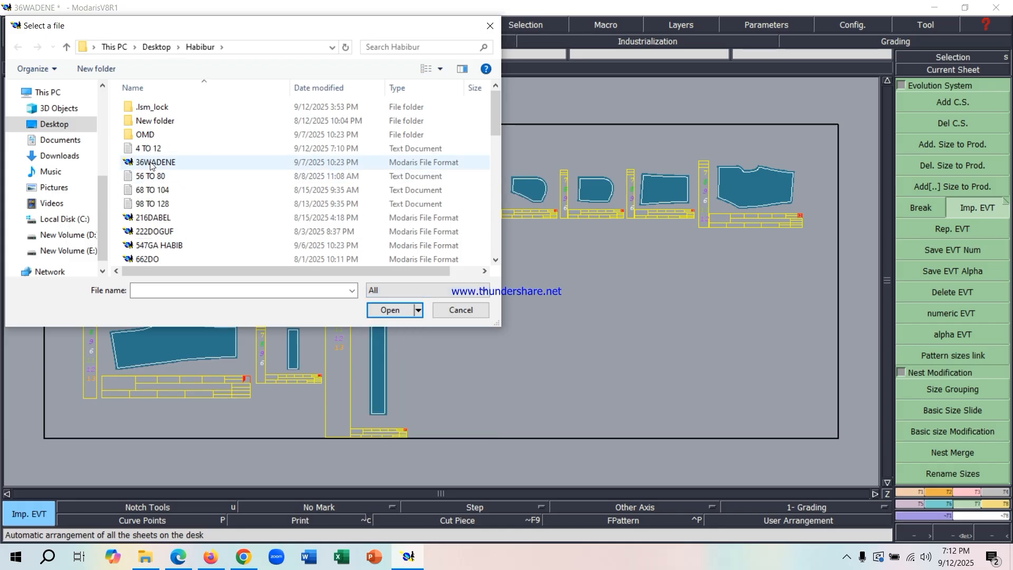
{"action": "left_click", "coordinate": [151, 152]}
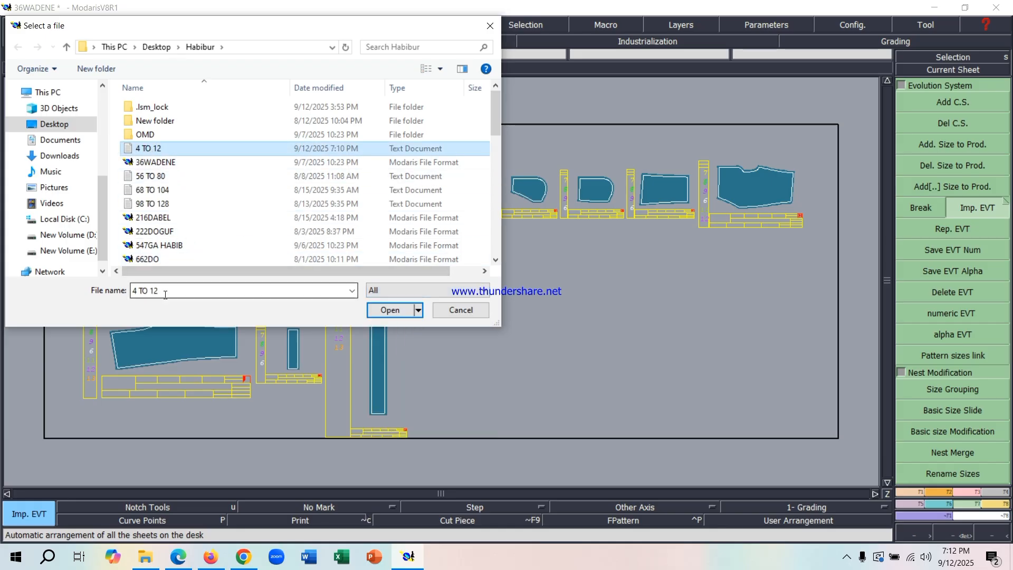
{"action": "left_click", "coordinate": [385, 308]}
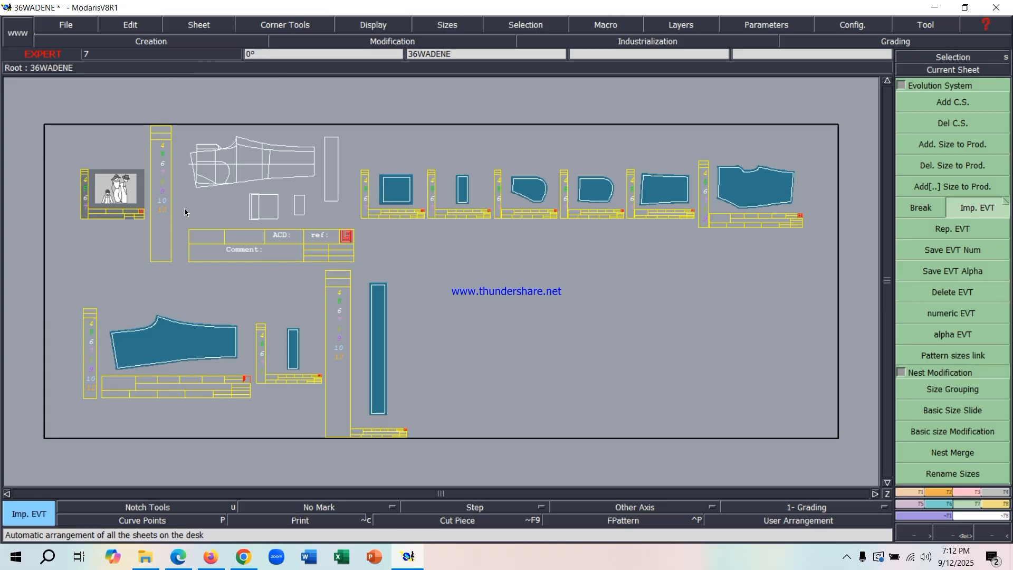
Examine the base trouser pattern sheet and its newly imported size list up close
{"action": "key", "text": "z"}
{"action": "left_click_drag", "start_coordinate": [172, 128], "coordinate": [356, 270]}
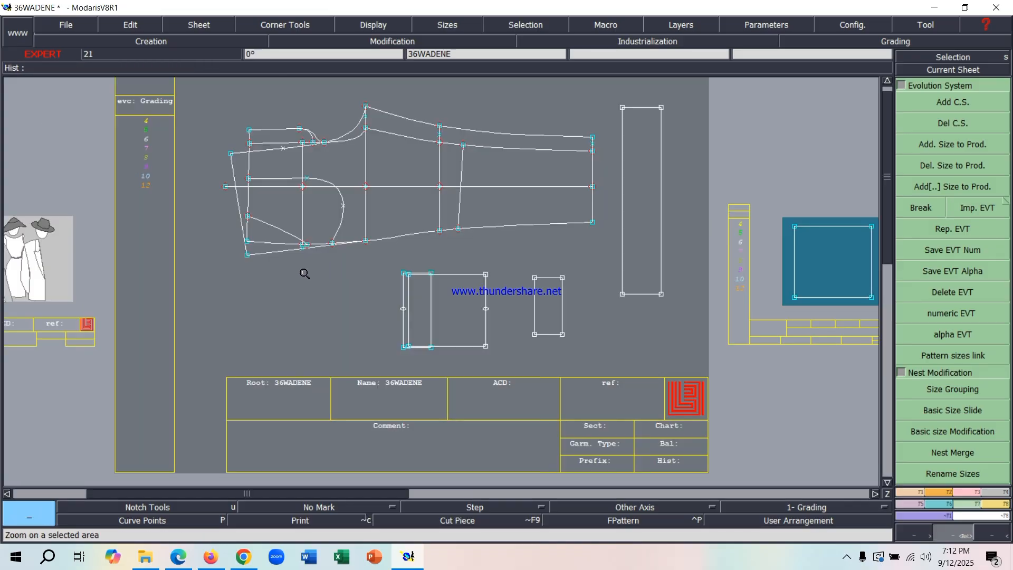
{"action": "left_click_drag", "start_coordinate": [136, 108], "coordinate": [205, 210]}
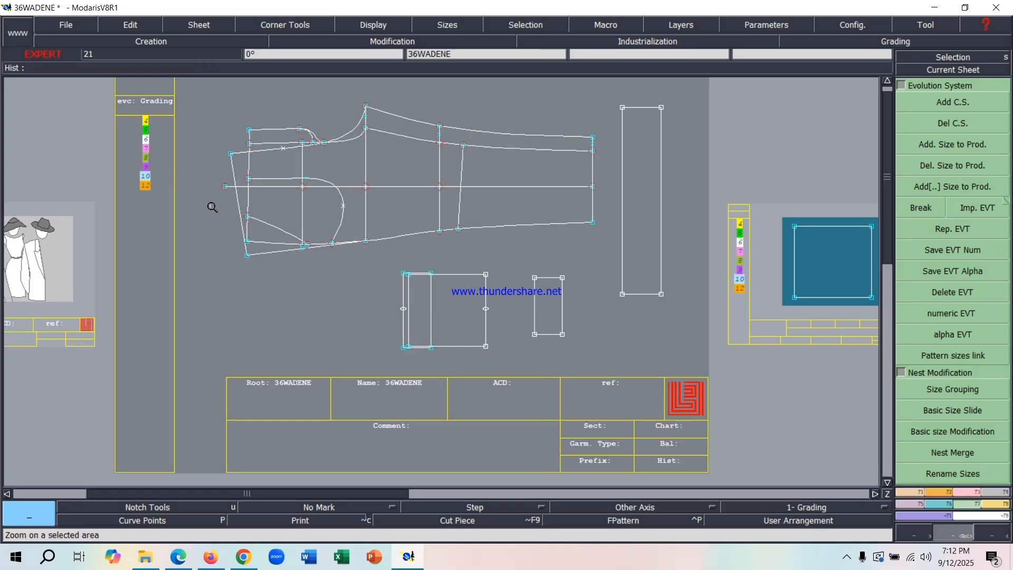
{"action": "key", "text": "Home"}
{"action": "scroll", "coordinate": [512, 203], "scroll_direction": "up", "scroll_amount": 1}
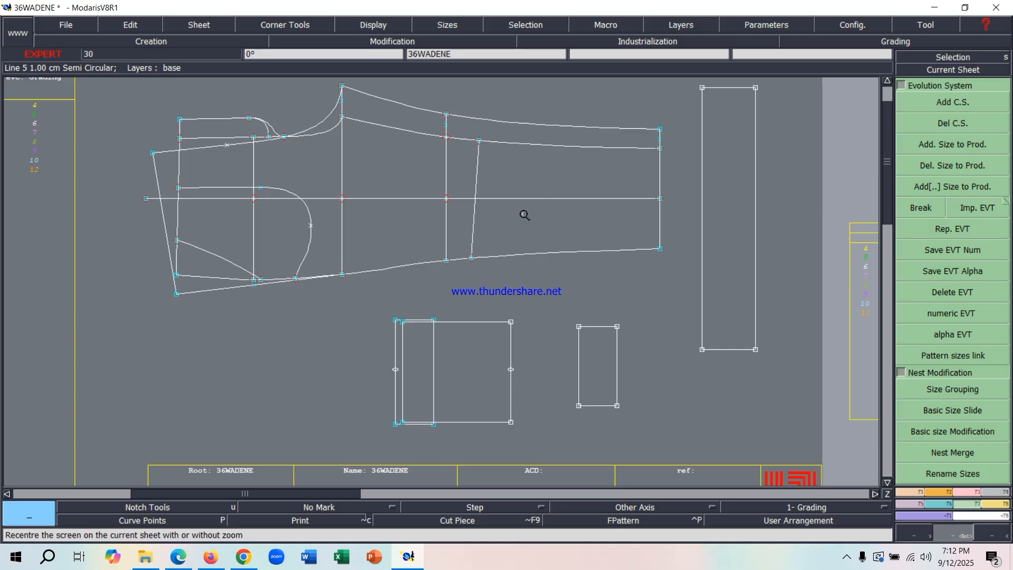
{"action": "scroll", "coordinate": [511, 217], "scroll_direction": "down", "scroll_amount": 1}
{"action": "scroll", "coordinate": [516, 182], "scroll_direction": "up", "scroll_amount": 1}
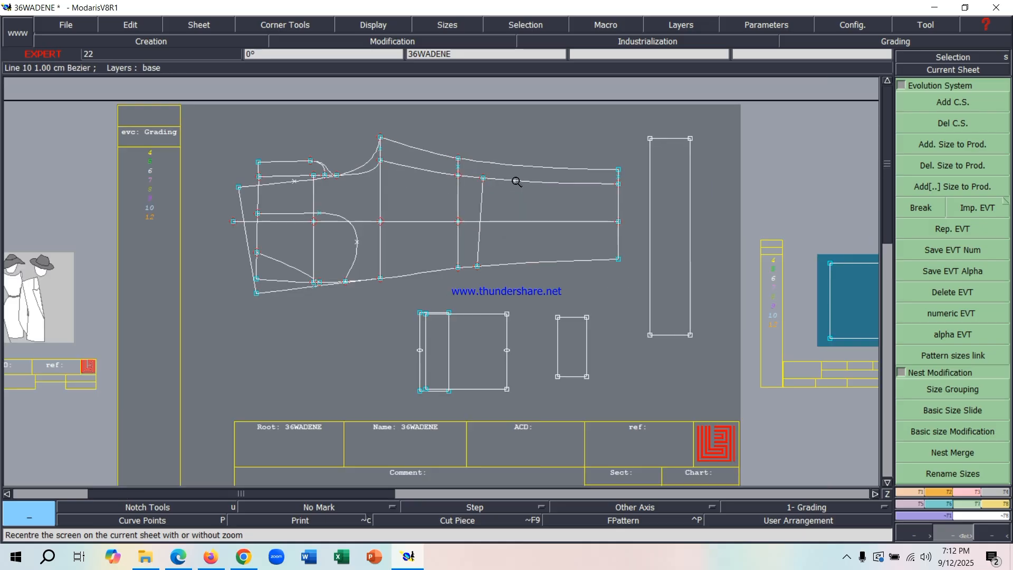
Open the grading control table for the upper hem corner of the trouser outline and set ddy to 0.5 between sizes 4–5 and 5–6
{"action": "left_click", "coordinate": [941, 507]}
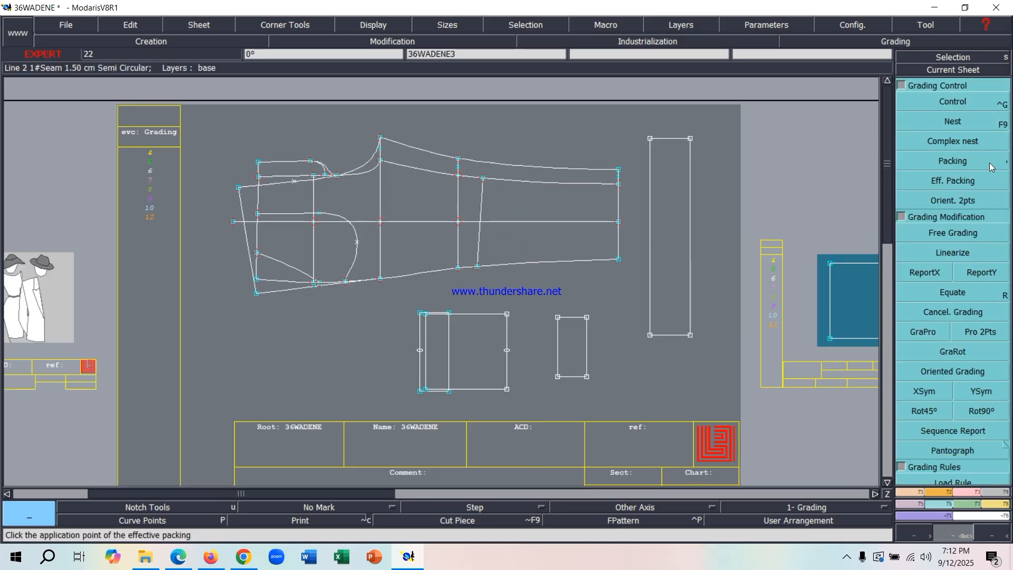
{"action": "left_click", "coordinate": [963, 102]}
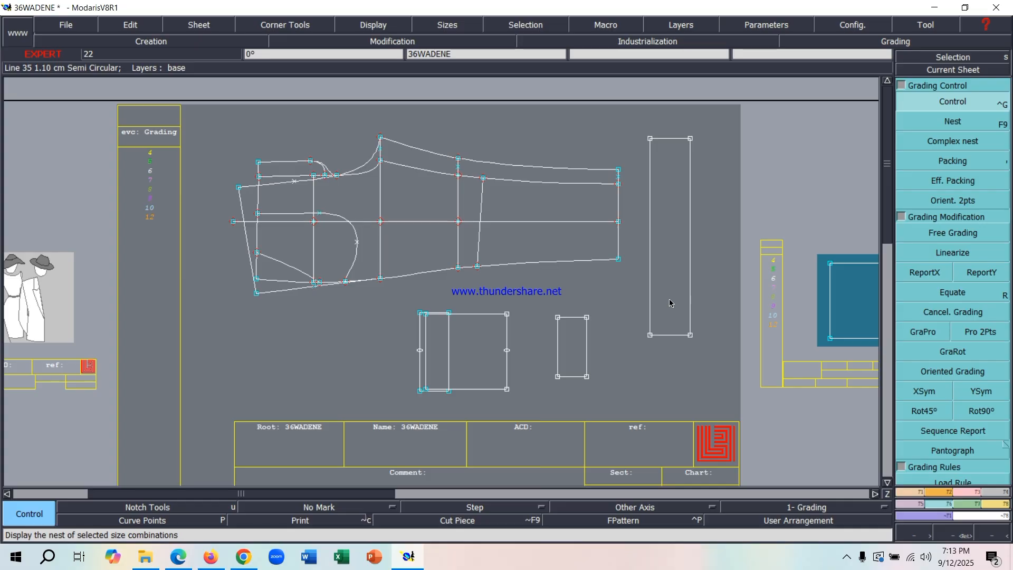
{"action": "left_click", "coordinate": [619, 170]}
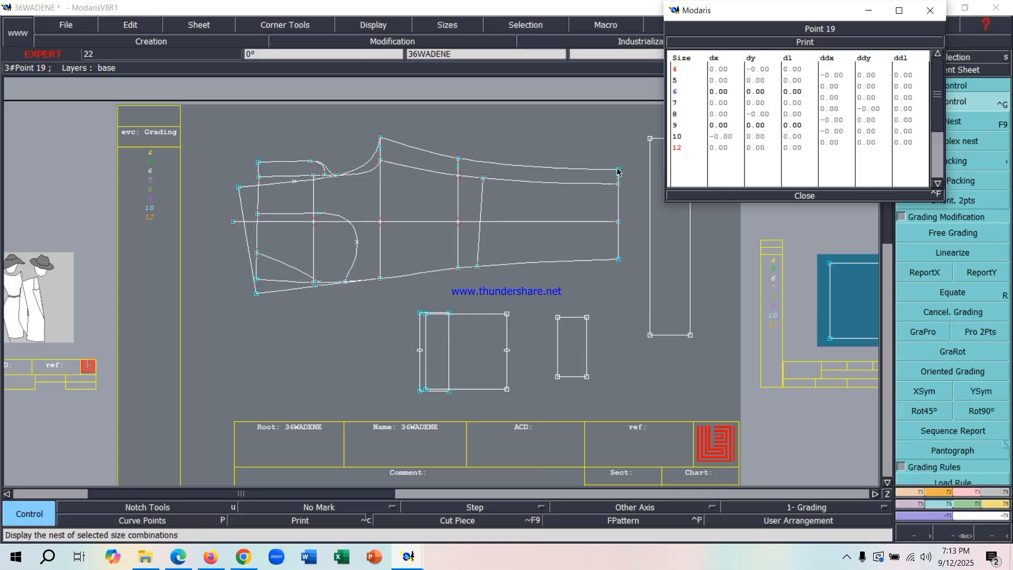
{"action": "left_click", "coordinate": [869, 74]}
{"action": "type", "text": "0.5"}
{"action": "key", "text": "Return"}
{"action": "type", "text": ".5"}
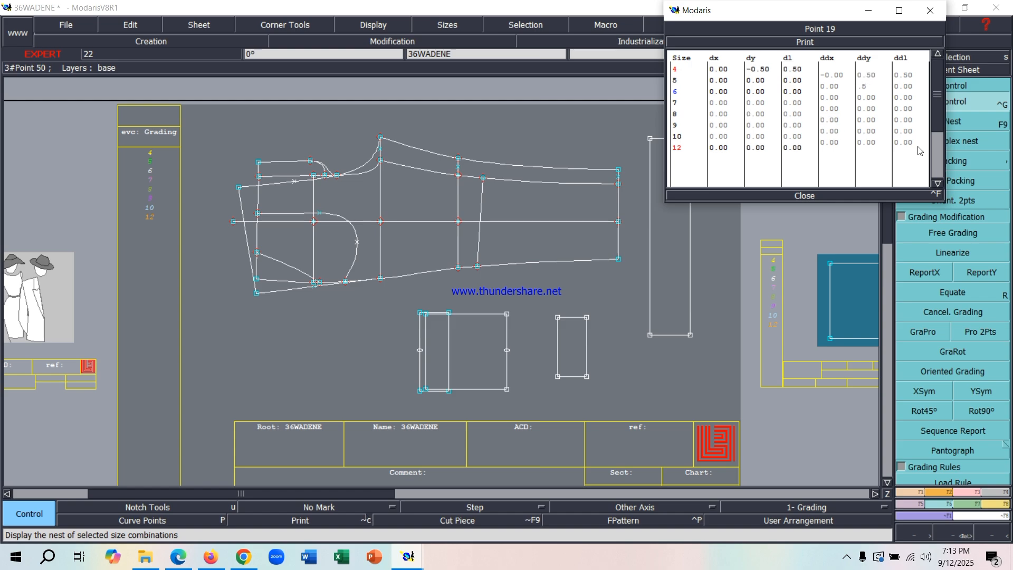
{"action": "key", "text": "Return"}
{"action": "type", "text": ".75"}
{"action": "key", "text": "Return"}
{"action": "type", "text": "."}
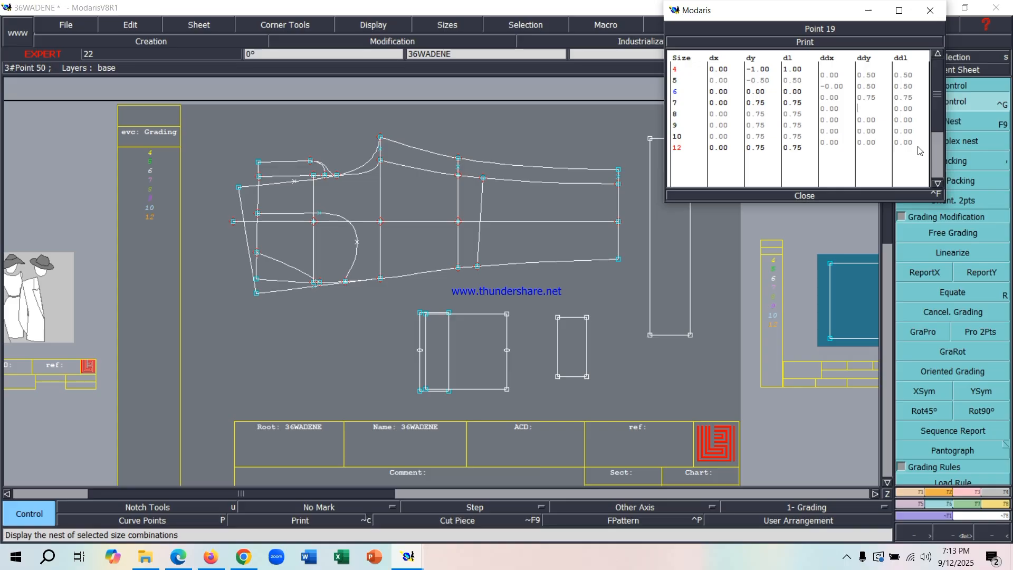
{"action": "key", "text": "Up"}
Set the upper hem corner's ddy to 0.25 between sizes 6–7 and 7–8
{"action": "type", "text": "0.25"}
{"action": "key", "text": "Return"}
{"action": "type", "text": ".25"}
{"action": "key", "text": "Return"}
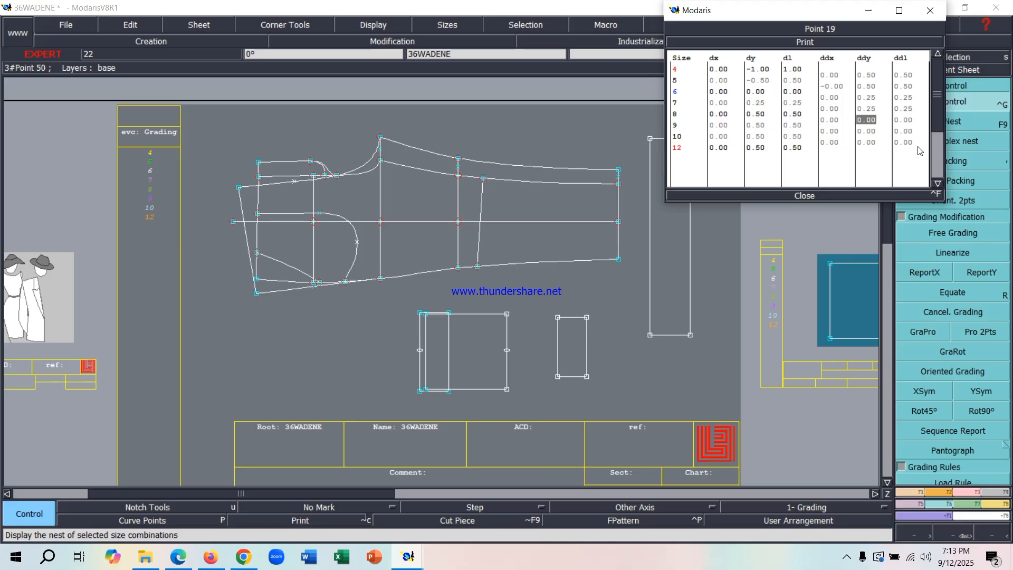
Set the hem corner's ddy to 0.5 between sizes 8–9 and 9–10 and to 0.75 between 10–12, and close the grading table
{"action": "type", "text": ".5"}
{"action": "key", "text": "Return"}
{"action": "type", "text": ".5"}
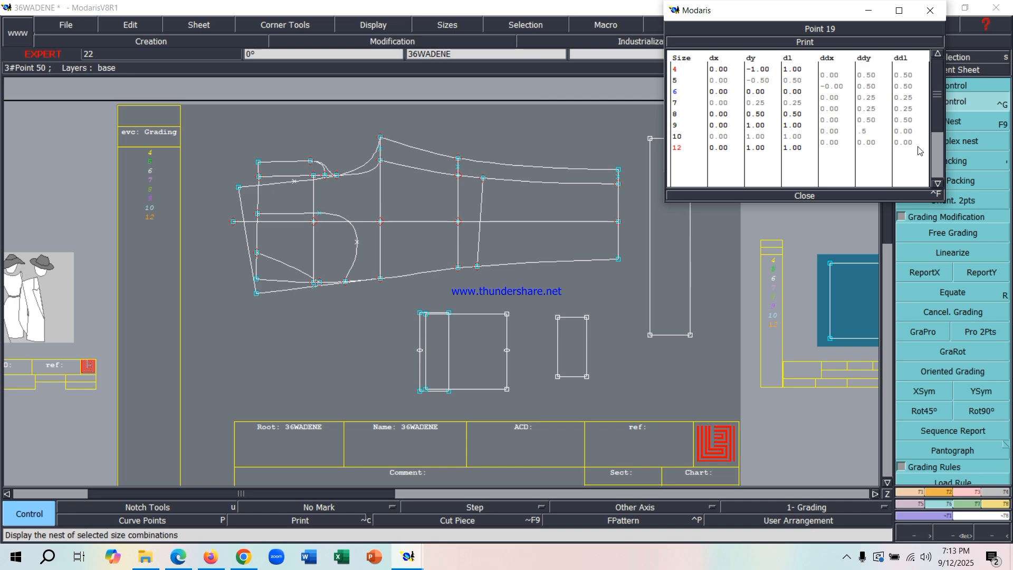
{"action": "key", "text": "Return"}
{"action": "type", "text": "."}
{"action": "type", "text": ".75"}
{"action": "key", "text": "Return"}
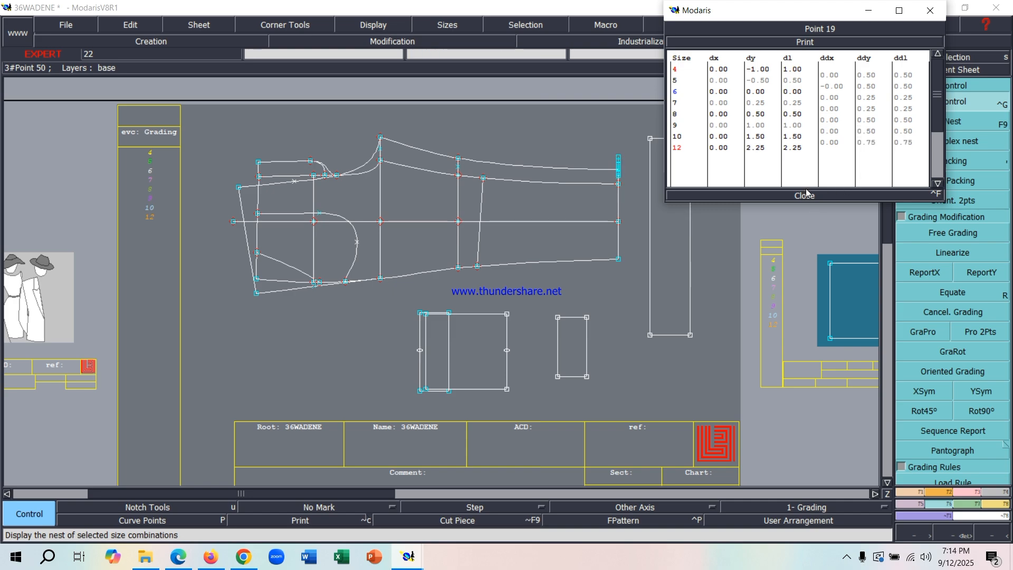
{"action": "left_click", "coordinate": [807, 194]}
Select all sizes of the base pattern sheet and display them as a nest around the trouser hem
{"action": "scroll", "coordinate": [633, 192], "scroll_direction": "up", "scroll_amount": 3}
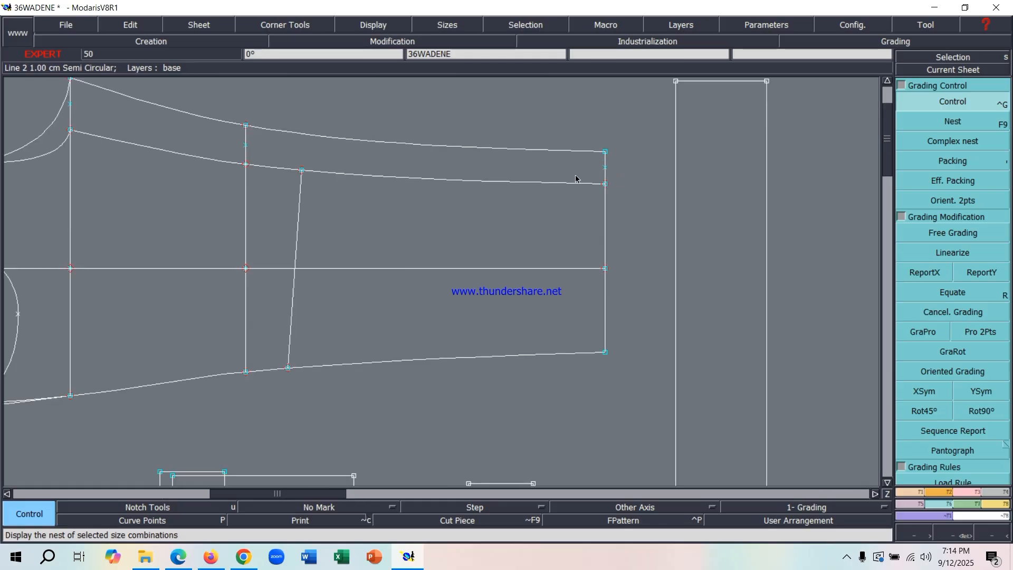
{"action": "key", "text": "F12"}
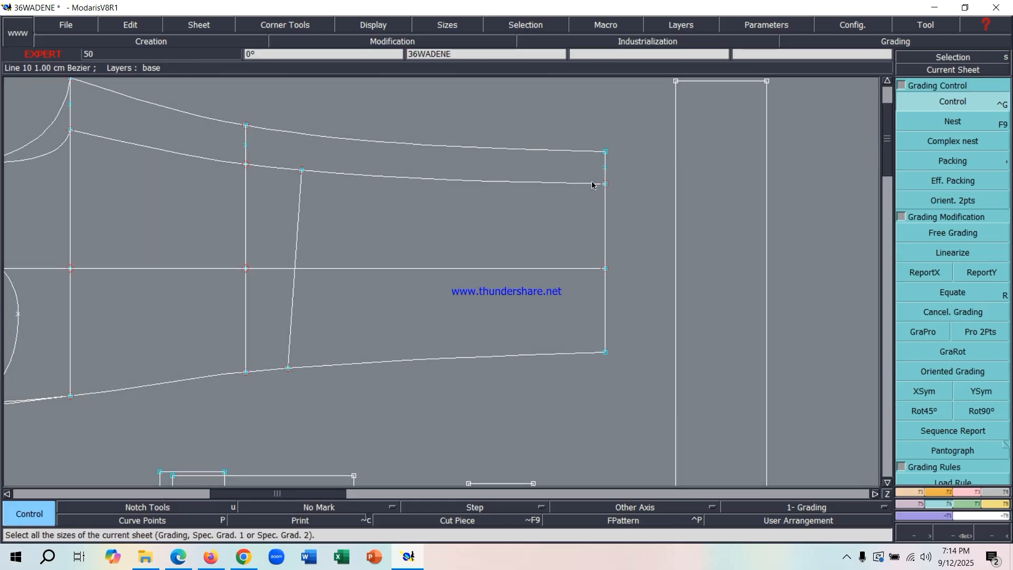
{"action": "left_click", "coordinate": [593, 184]}
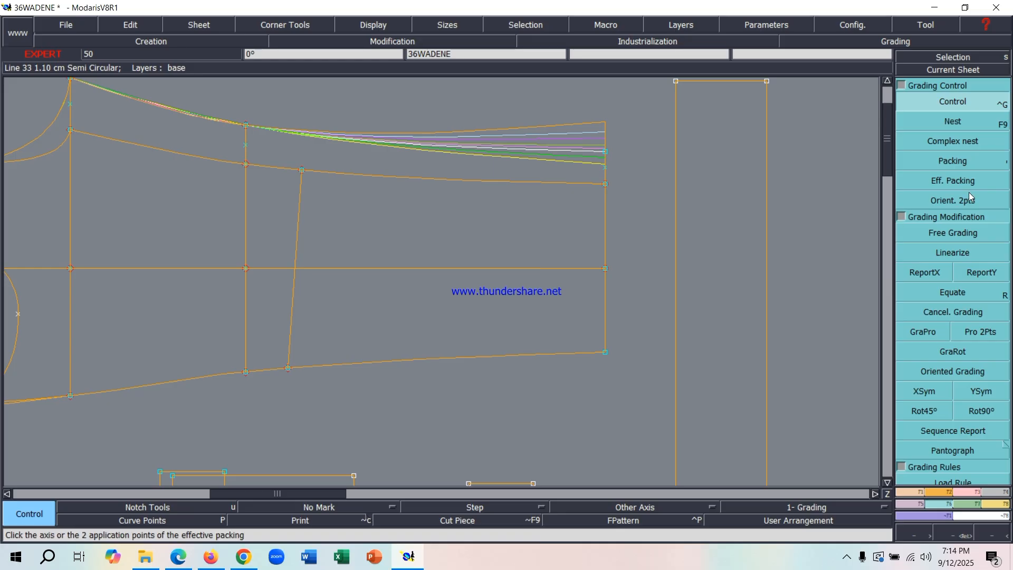
Copy the upper hem corner's Y grading with ReportY to the neighbouring hem point at the end of the inner leg line
{"action": "left_click", "coordinate": [987, 278]}
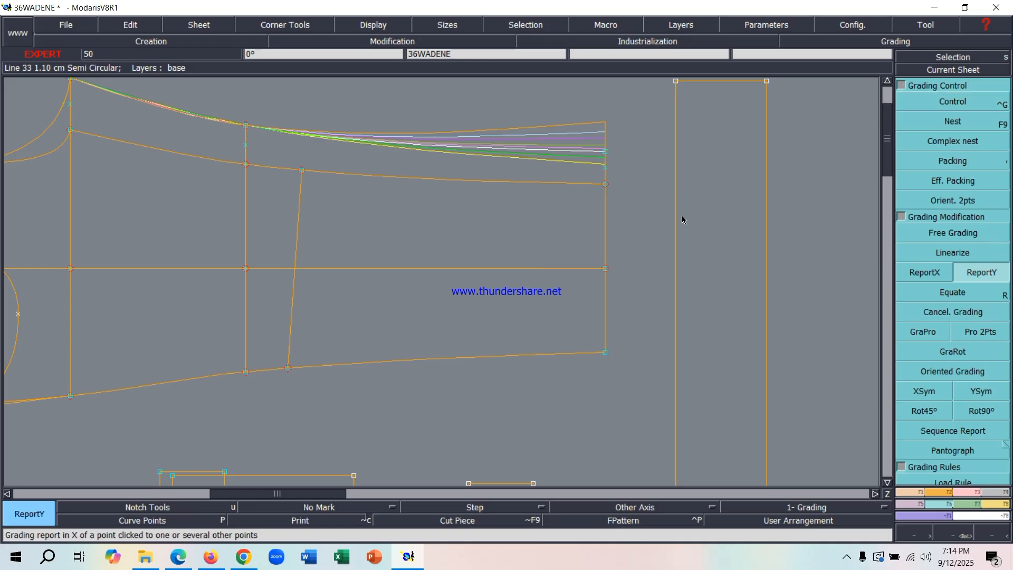
{"action": "left_click", "coordinate": [605, 168]}
{"action": "left_click", "coordinate": [606, 184]}
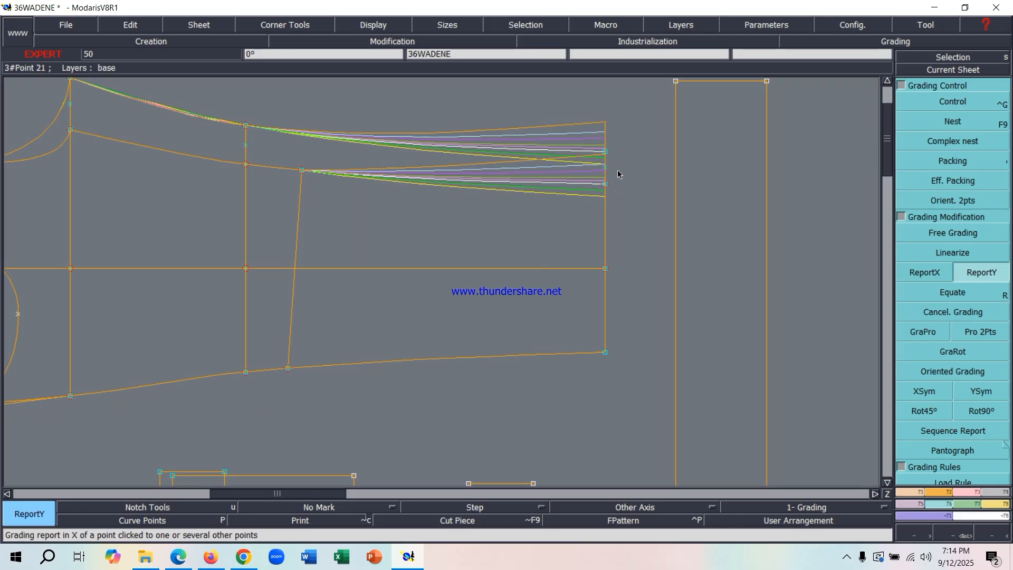
{"action": "left_click_drag", "start_coordinate": [562, 101], "coordinate": [626, 224]}
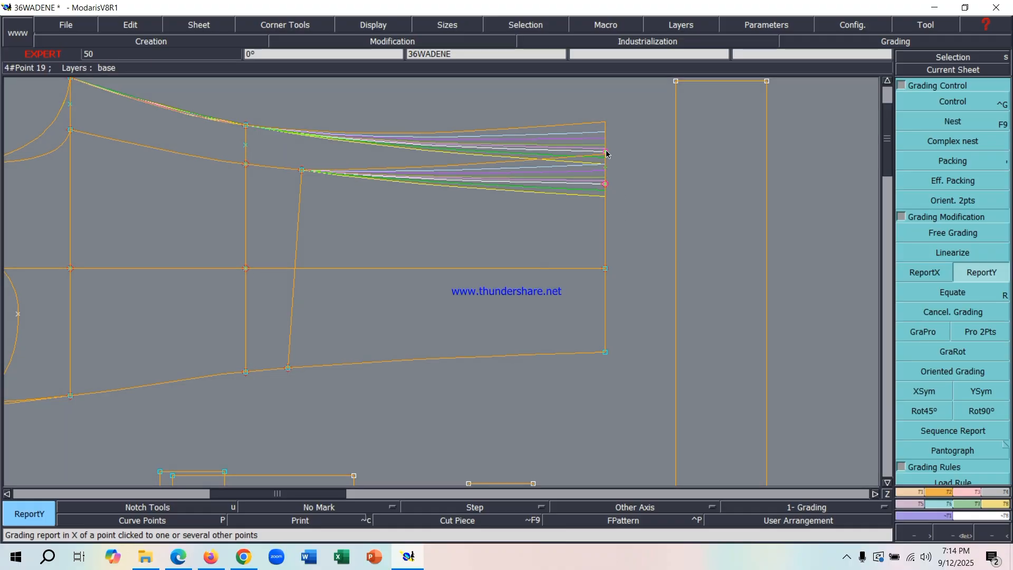
{"action": "left_click", "coordinate": [606, 151]}
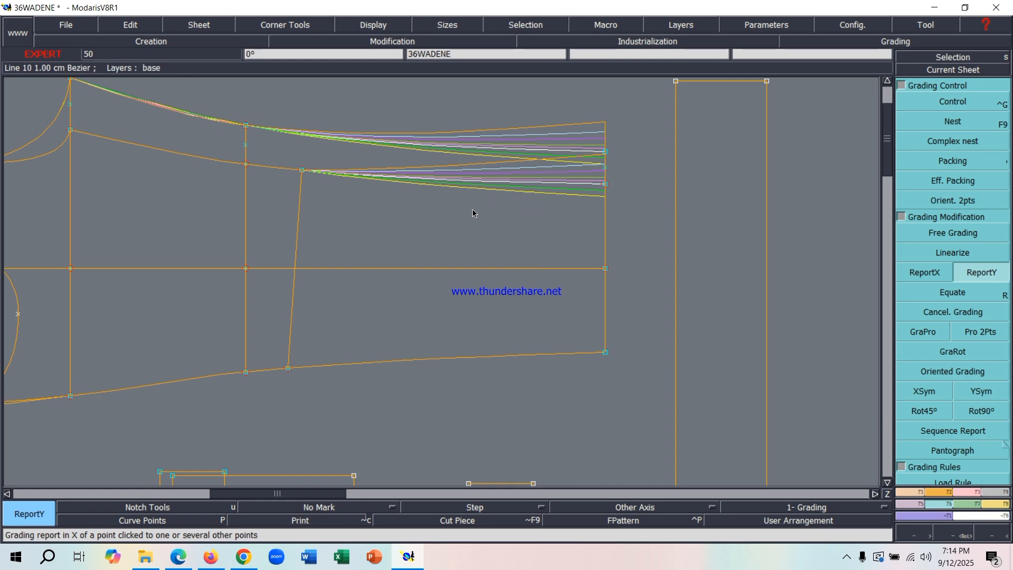
Set the ddy of the knee line's upper end point to 0.5 for every step from size 4 to 10
{"action": "left_click", "coordinate": [978, 103]}
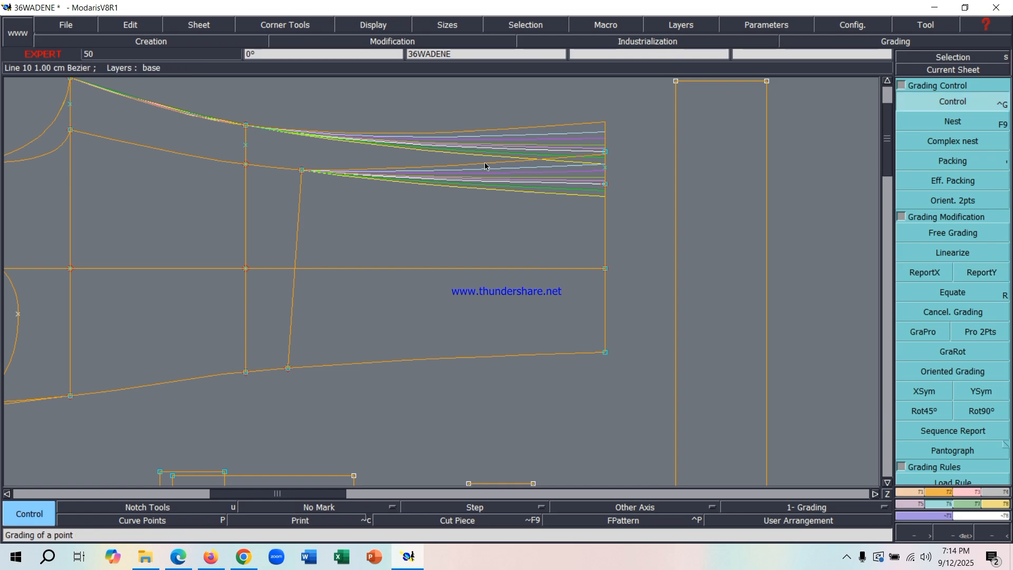
{"action": "left_click", "coordinate": [245, 125]}
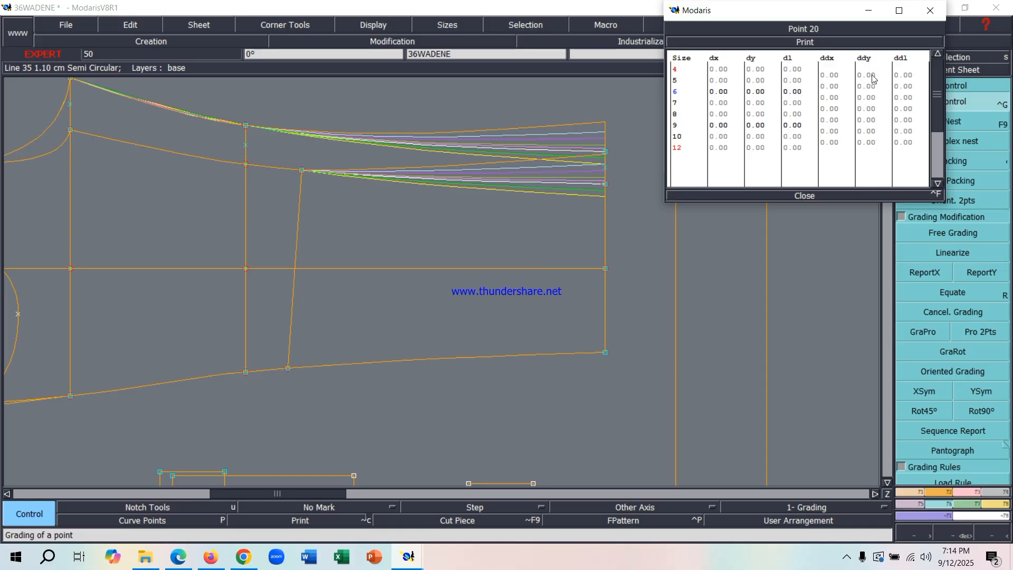
{"action": "left_click_drag", "start_coordinate": [874, 78], "coordinate": [871, 131]}
{"action": "type", "text": ".5"}
{"action": "key", "text": "Return"}
{"action": "key", "text": "Return"}
{"action": "key", "text": "Return"}
{"action": "key", "text": "Return"}
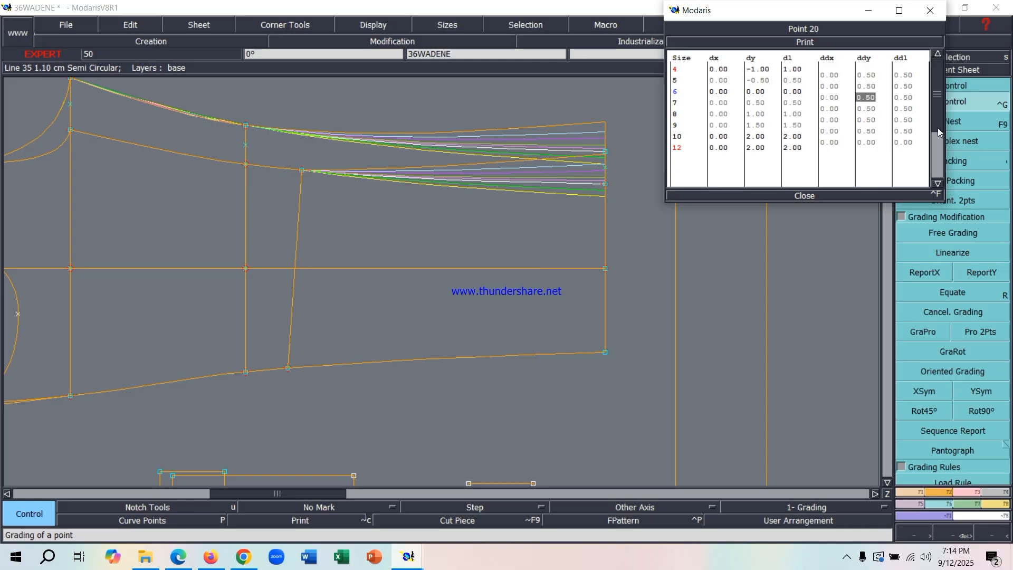
Set the knee point's ddy to 1 between sizes 10–12 and close the grading table
{"action": "key", "text": "Return"}
{"action": "key", "text": "Return"}
{"action": "type", "text": "1"}
{"action": "key", "text": "Return"}
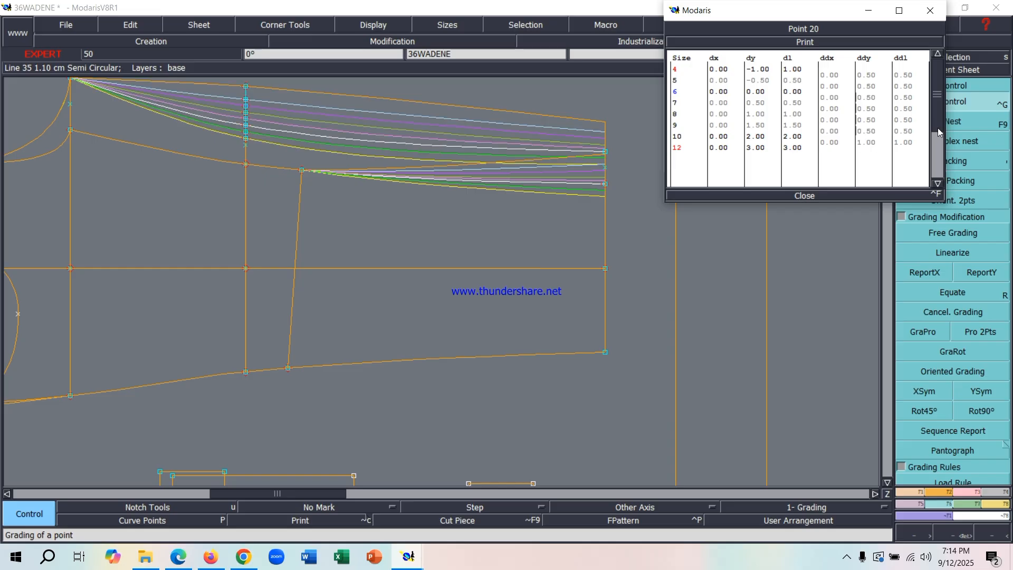
{"action": "left_click", "coordinate": [785, 196]}
Copy the knee point's Y grading with ReportY to the inner knee point below it and the upper end of the slanted line
{"action": "left_click", "coordinate": [974, 274]}
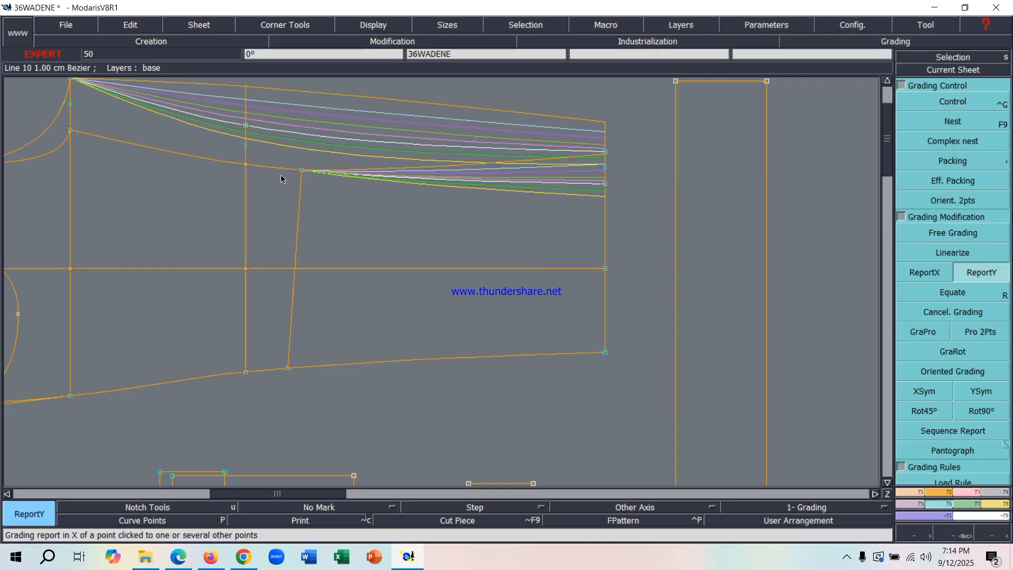
{"action": "left_click", "coordinate": [246, 125]}
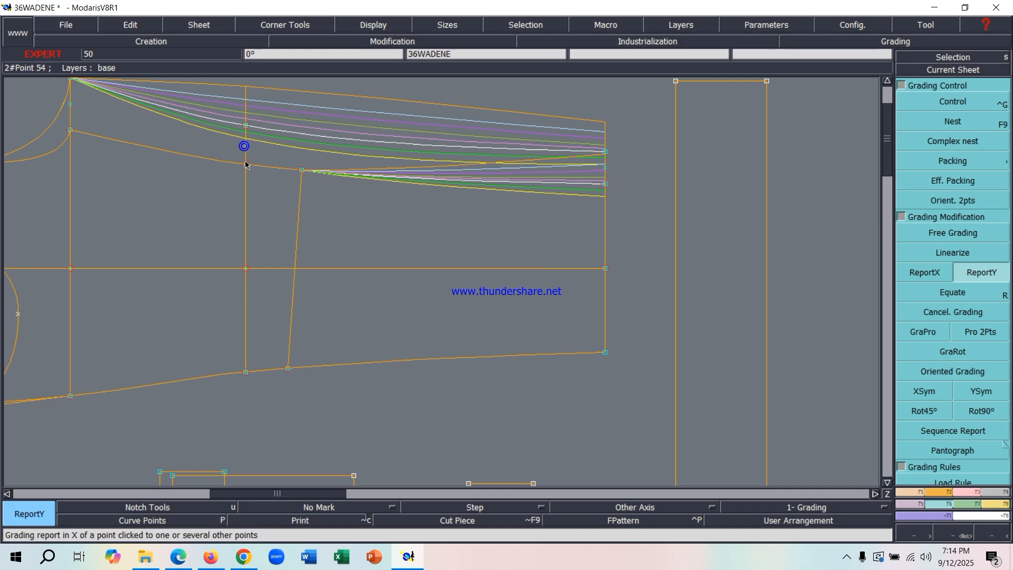
{"action": "left_click", "coordinate": [246, 163]}
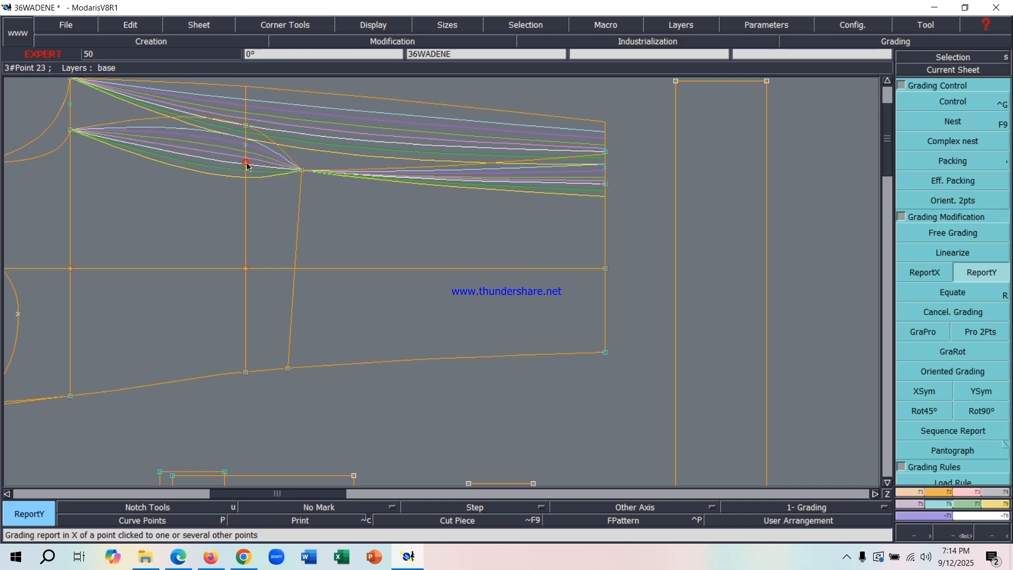
{"action": "left_click", "coordinate": [302, 171]}
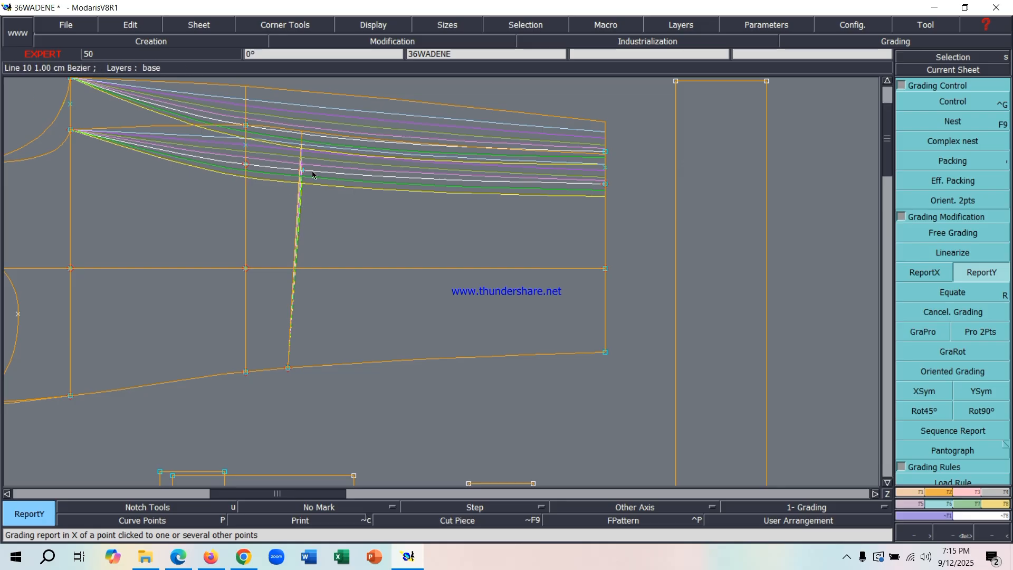
Open the grading table of the upper crotch tip point
{"action": "scroll", "coordinate": [492, 198], "scroll_direction": "down", "scroll_amount": 1}
{"action": "scroll", "coordinate": [356, 183], "scroll_direction": "up", "scroll_amount": 1}
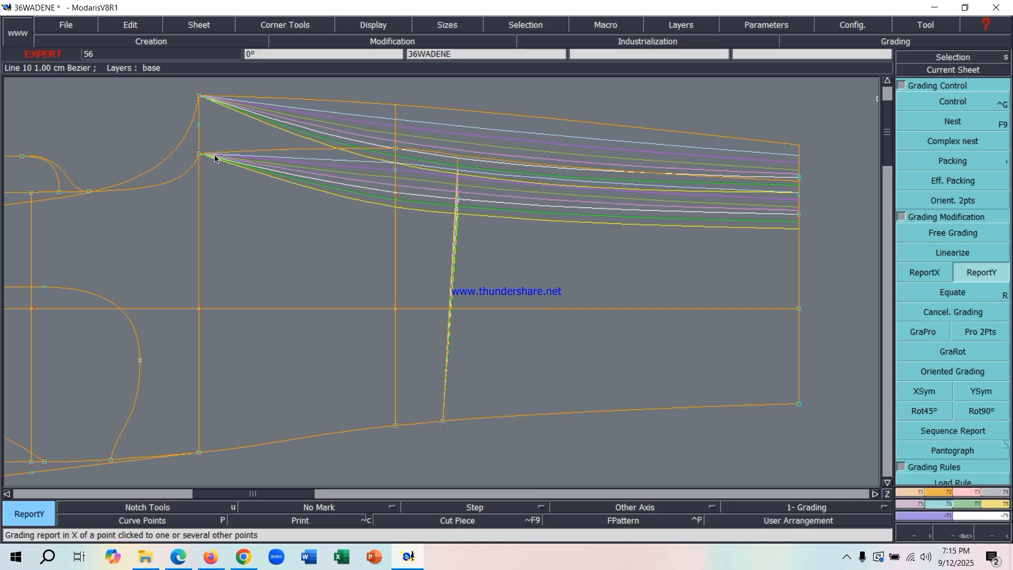
{"action": "left_click", "coordinate": [959, 104]}
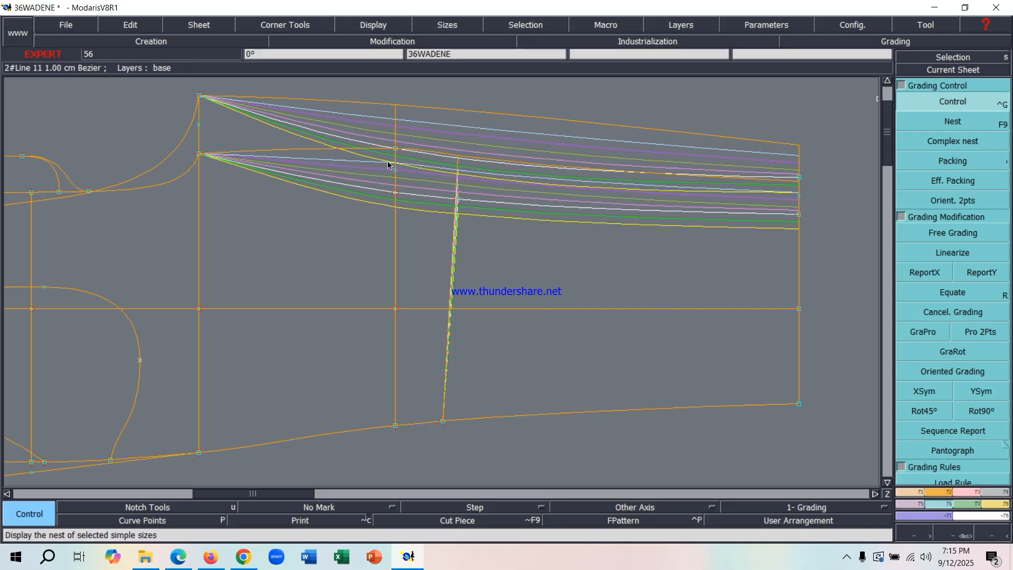
{"action": "left_click", "coordinate": [199, 96]}
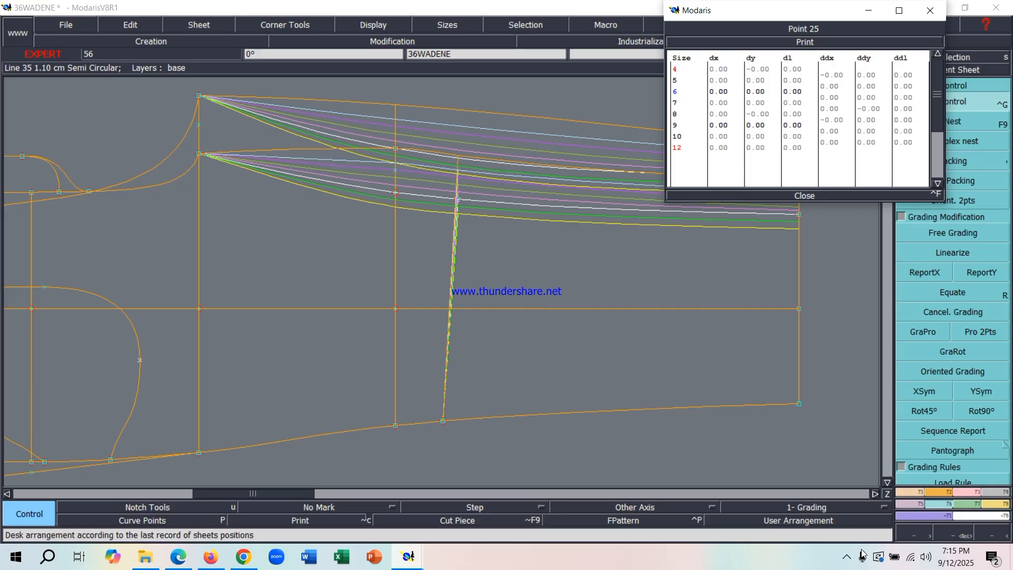
{"action": "left_click", "coordinate": [846, 557]}
{"action": "left_click", "coordinate": [874, 504]}
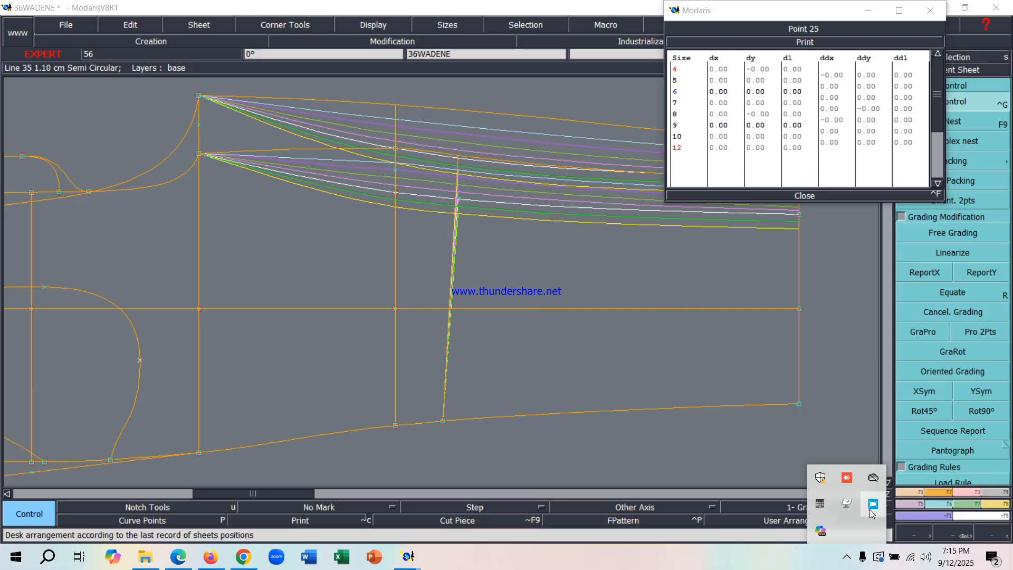
{"action": "left_click", "coordinate": [622, 173]}
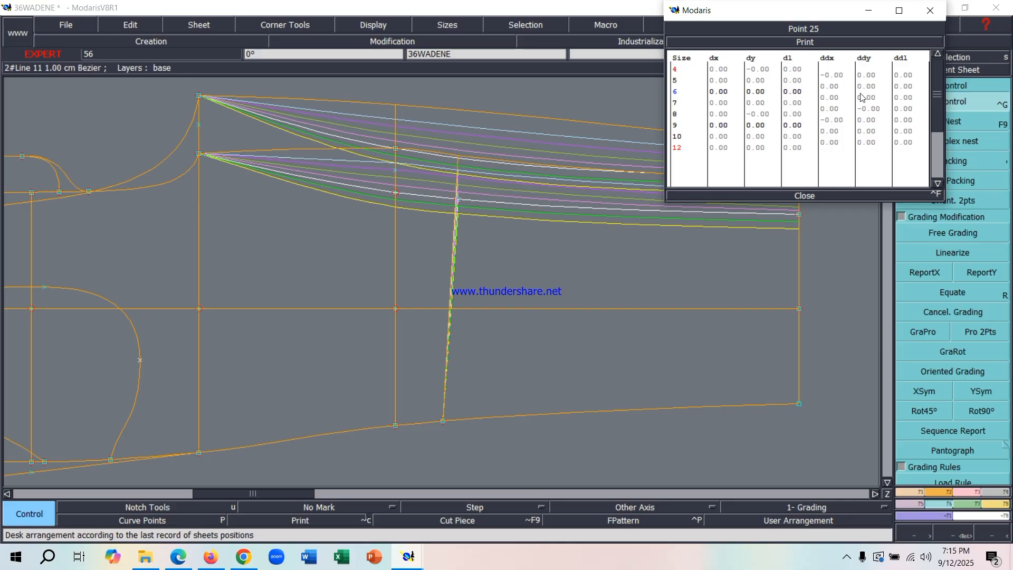
Set the crotch tip's ddy to 0.75 between sizes 4–5 and 5–6
{"action": "left_click", "coordinate": [869, 75]}
{"action": "type", "text": ".75"}
{"action": "key", "text": "Return"}
{"action": "type", "text": "."}
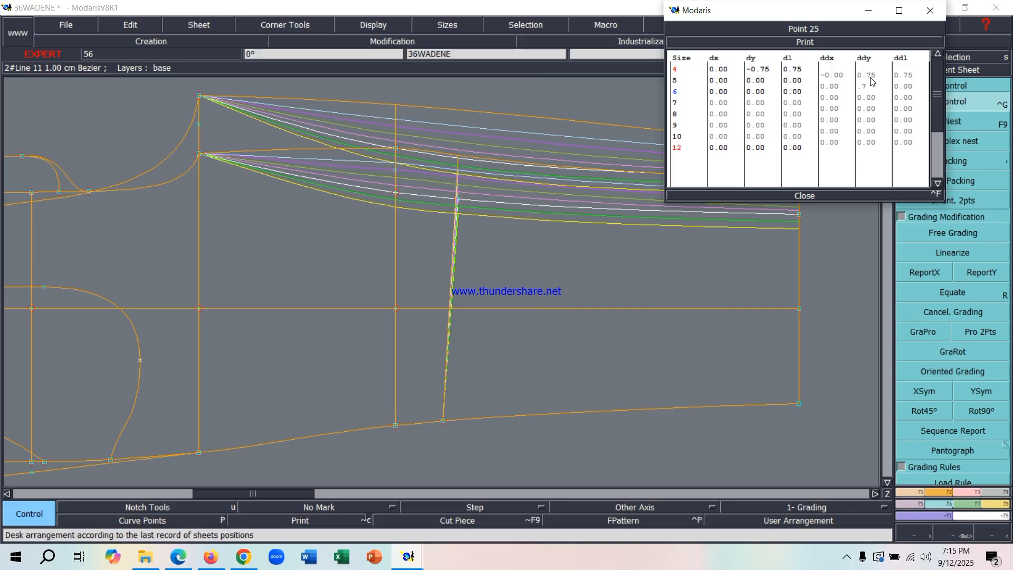
{"action": "type", "text": "75"}
{"action": "key", "text": "Return"}
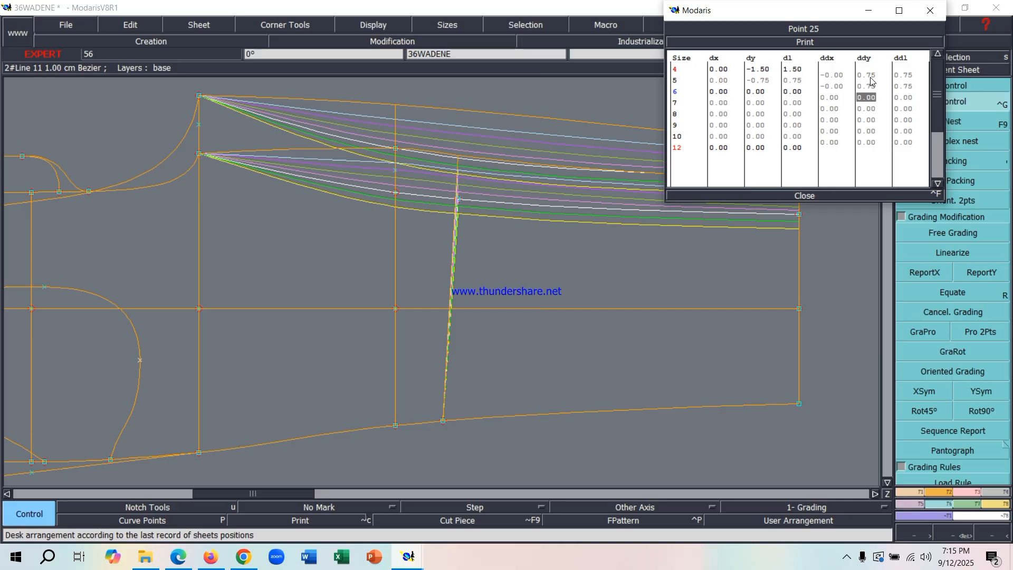
Set the crotch tip's ddy to 1 for each step from size 6 to 10 and 1.5 between 10–12, and close the table
{"action": "type", "text": "1"}
{"action": "key", "text": "Return"}
{"action": "type", "text": "1"}
{"action": "key", "text": "Return"}
{"action": "type", "text": "1"}
{"action": "key", "text": "Return"}
{"action": "type", "text": "1"}
{"action": "key", "text": "Return"}
{"action": "type", "text": "1.5"}
{"action": "key", "text": "Return"}
{"action": "left_click", "coordinate": [755, 193]}
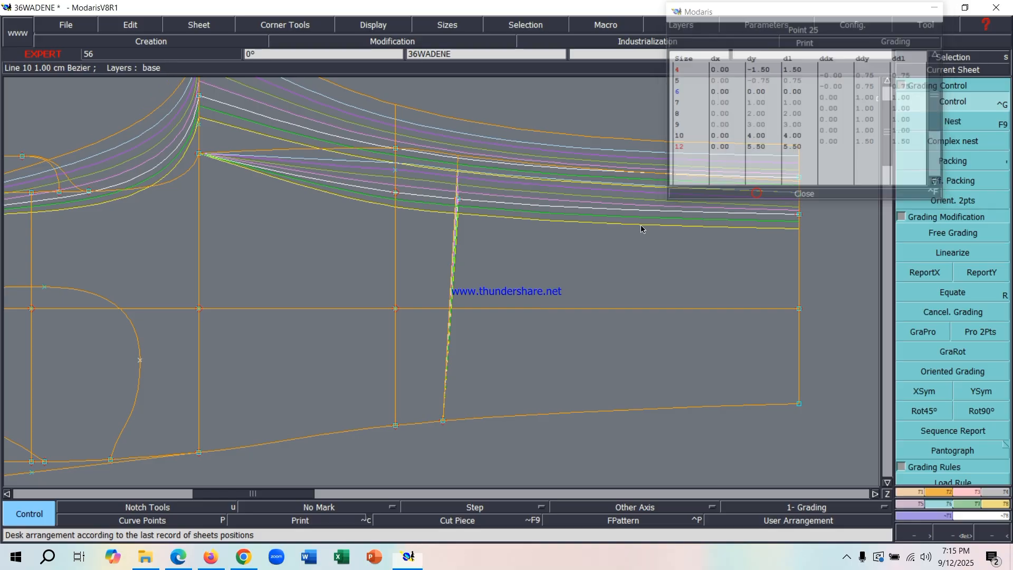
Copy the upper crotch tip's Y grading with ReportY to the inner crotch point below it on the crotch line
{"action": "scroll", "coordinate": [281, 223], "scroll_direction": "down", "scroll_amount": 1}
{"action": "scroll", "coordinate": [269, 200], "scroll_direction": "up", "scroll_amount": 1}
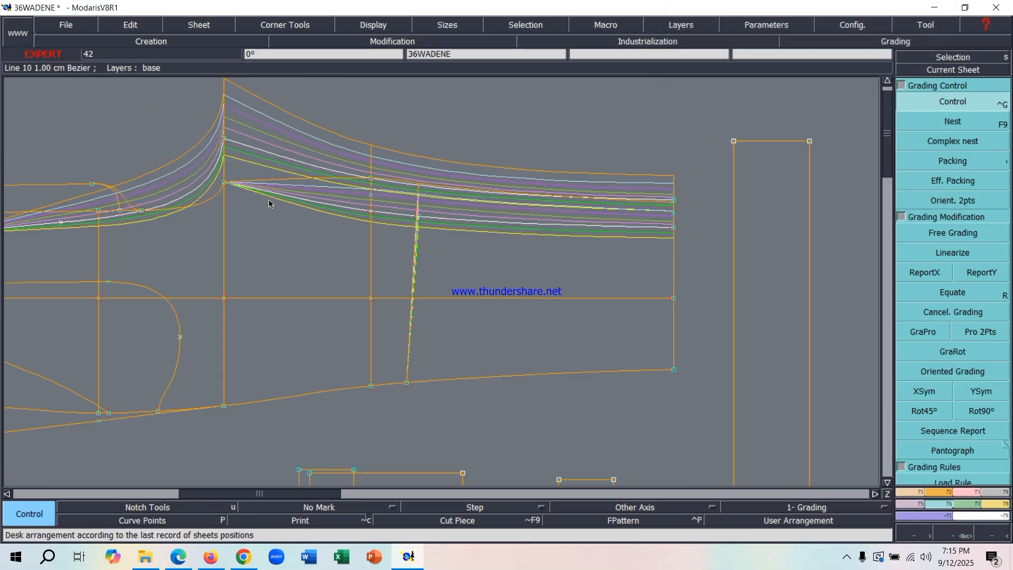
{"action": "left_click", "coordinate": [979, 277]}
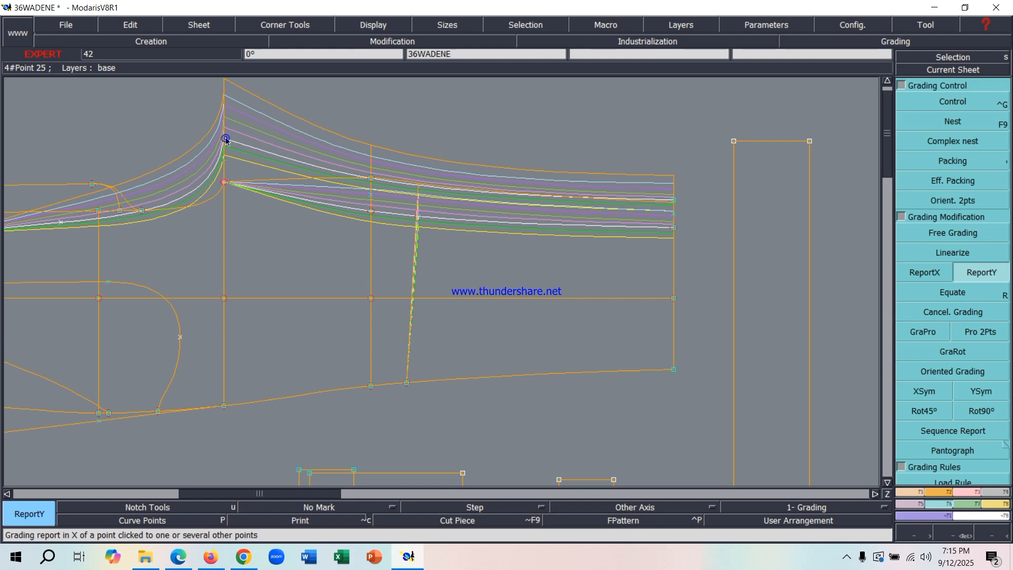
{"action": "left_click", "coordinate": [225, 139]}
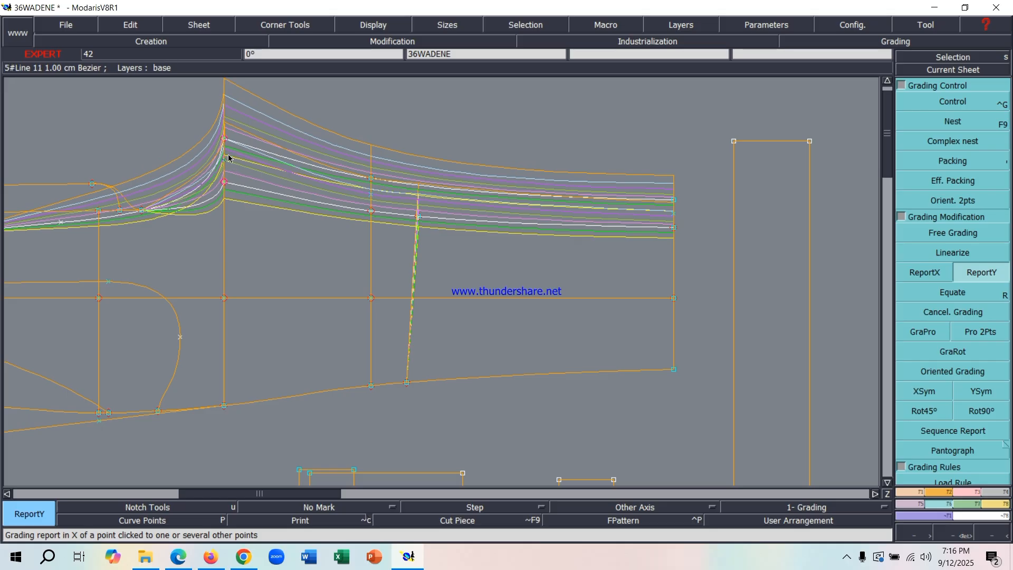
Set the ddy of the hip line's upper end point to 0.63 between sizes 4–5, 5–6 and 6–7
{"action": "scroll", "coordinate": [419, 200], "scroll_direction": "down", "scroll_amount": 2}
{"action": "scroll", "coordinate": [332, 240], "scroll_direction": "up", "scroll_amount": 2}
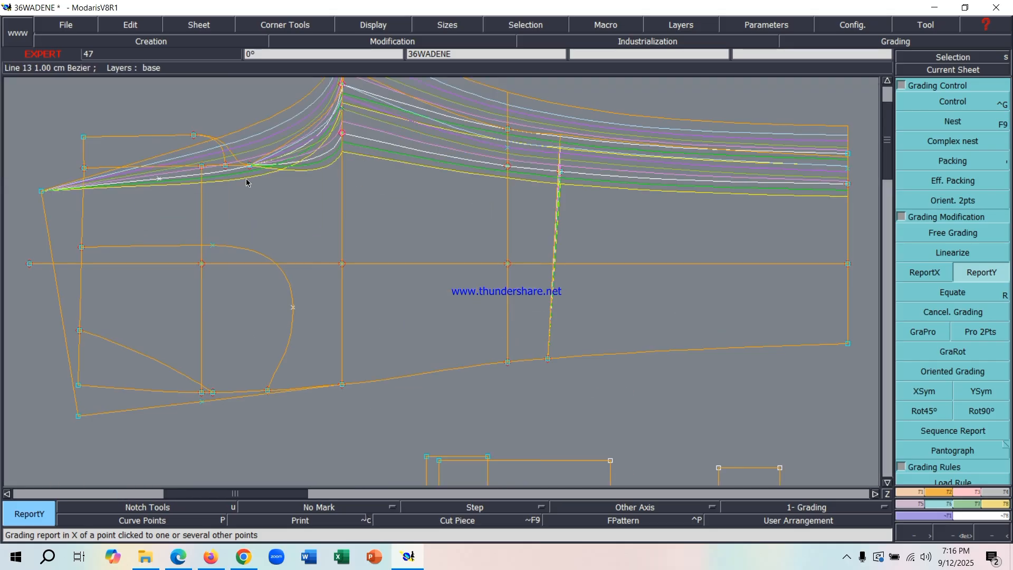
{"action": "scroll", "coordinate": [247, 182], "scroll_direction": "down", "scroll_amount": 1}
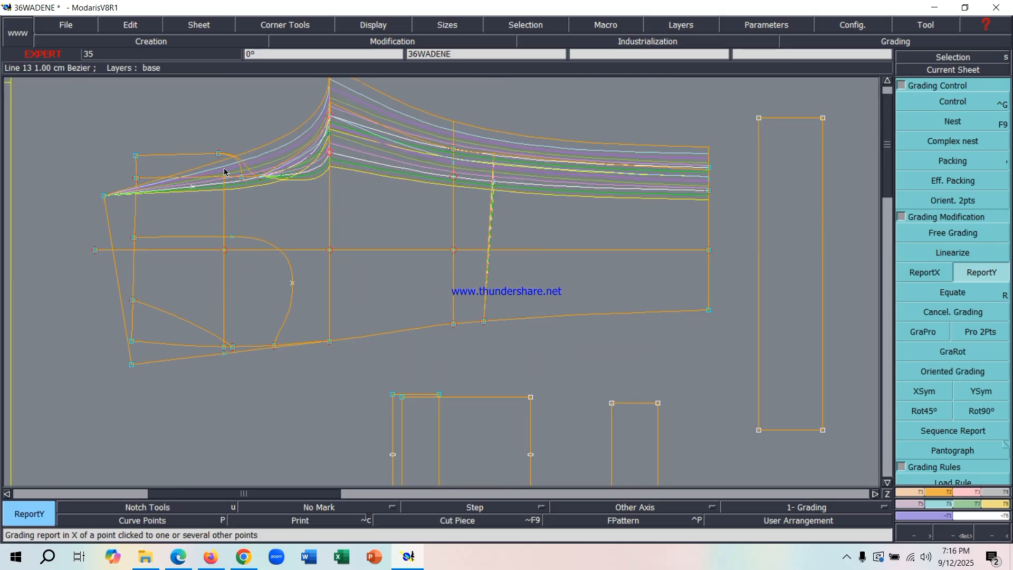
{"action": "left_click", "coordinate": [949, 105]}
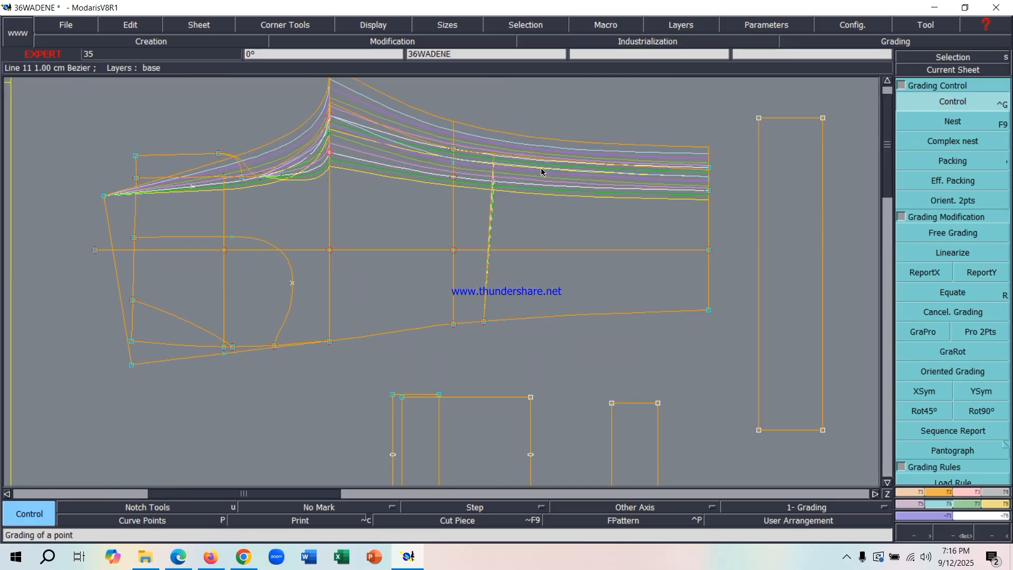
{"action": "left_click", "coordinate": [224, 180]}
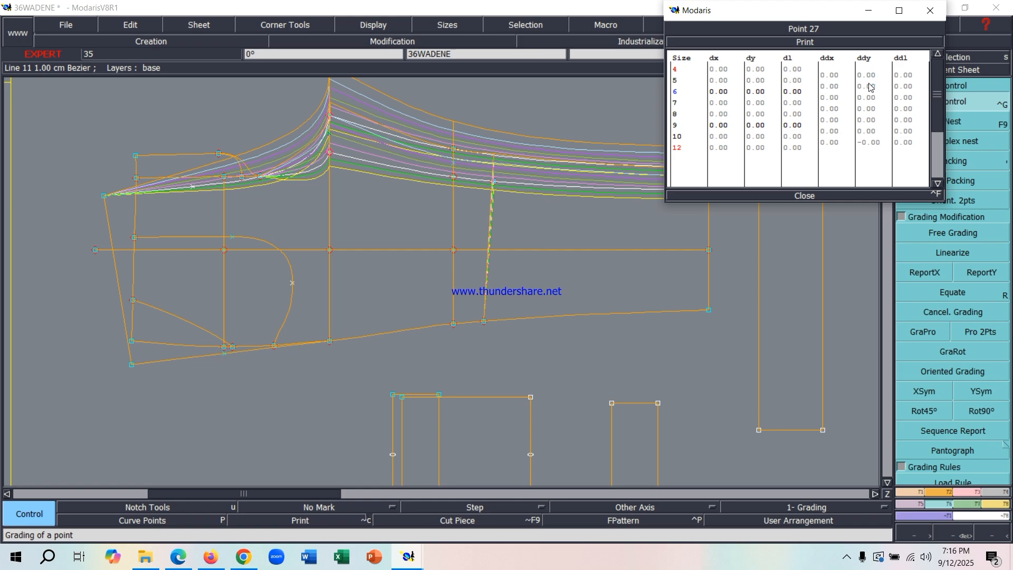
{"action": "left_click", "coordinate": [868, 75]}
{"action": "type", "text": ".63"}
{"action": "key", "text": "Return"}
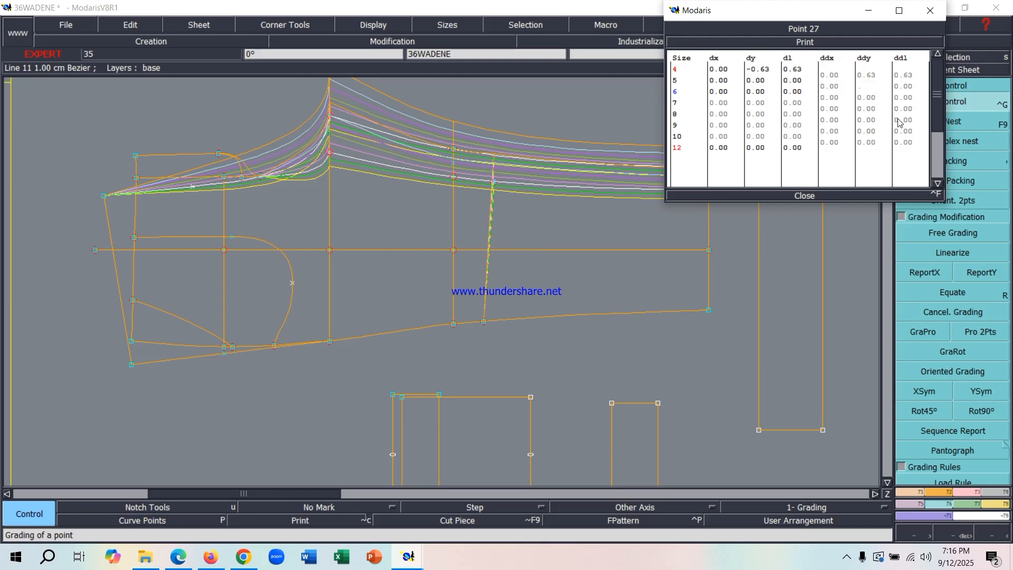
{"action": "type", "text": ".63"}
{"action": "key", "text": "Return"}
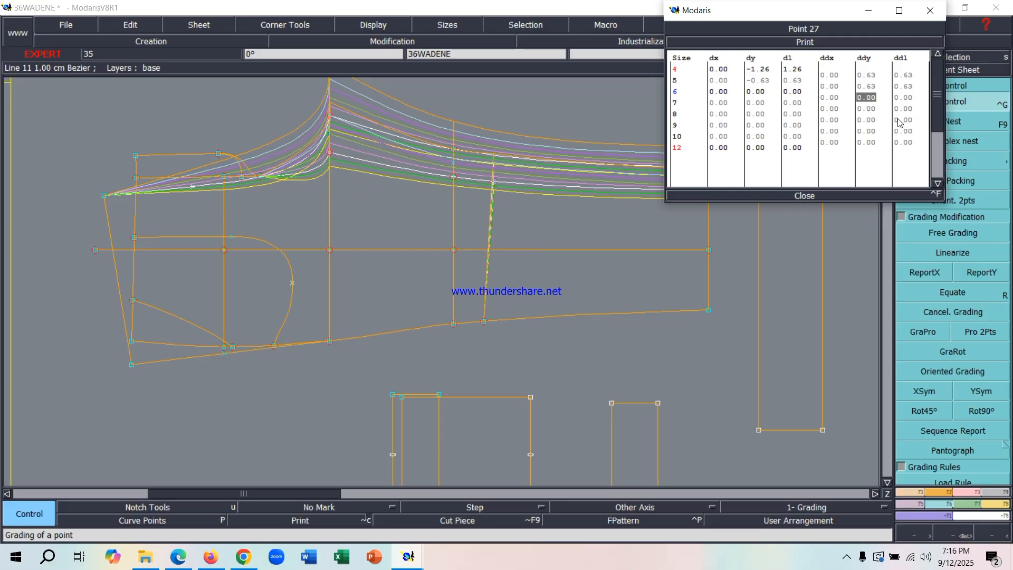
{"action": "type", "text": ".63"}
{"action": "key", "text": "Return"}
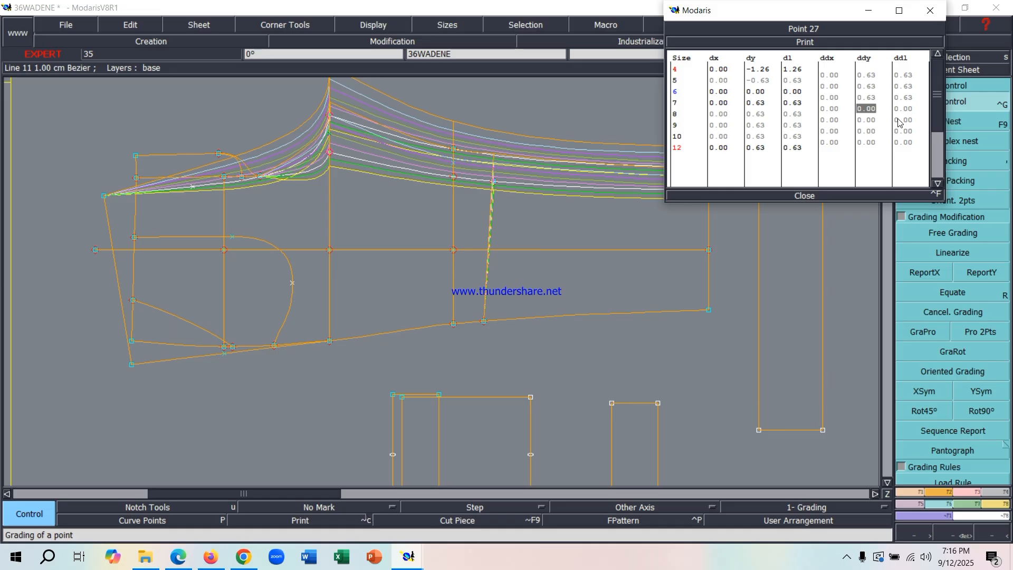
Set the hip point's ddy to 0.63 between sizes 7–8, 8–9 and 9–10
{"action": "type", "text": ".63"}
{"action": "key", "text": "Return"}
{"action": "type", "text": "."}
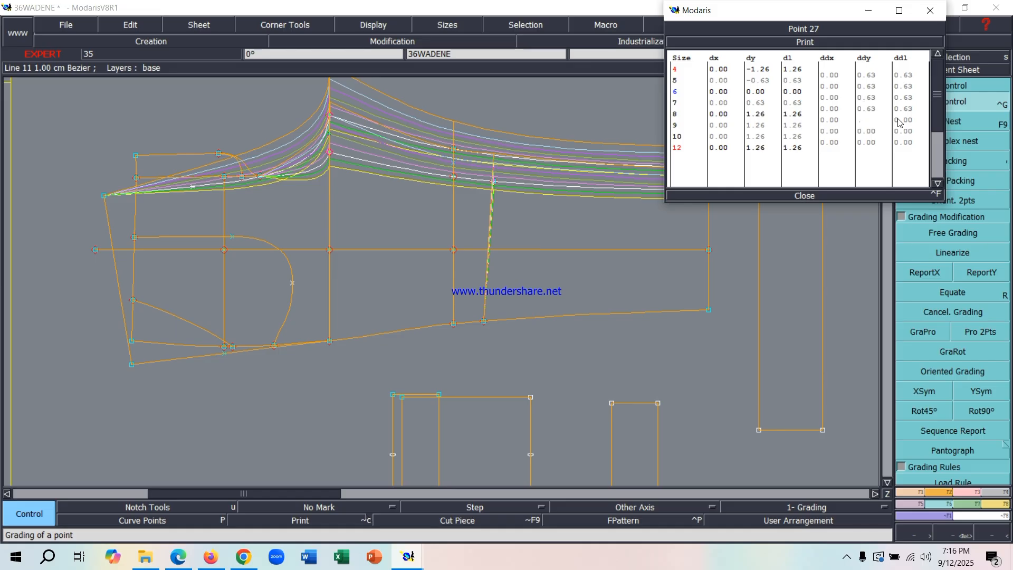
{"action": "type", "text": "63"}
{"action": "key", "text": "Return"}
{"action": "type", "text": "."}
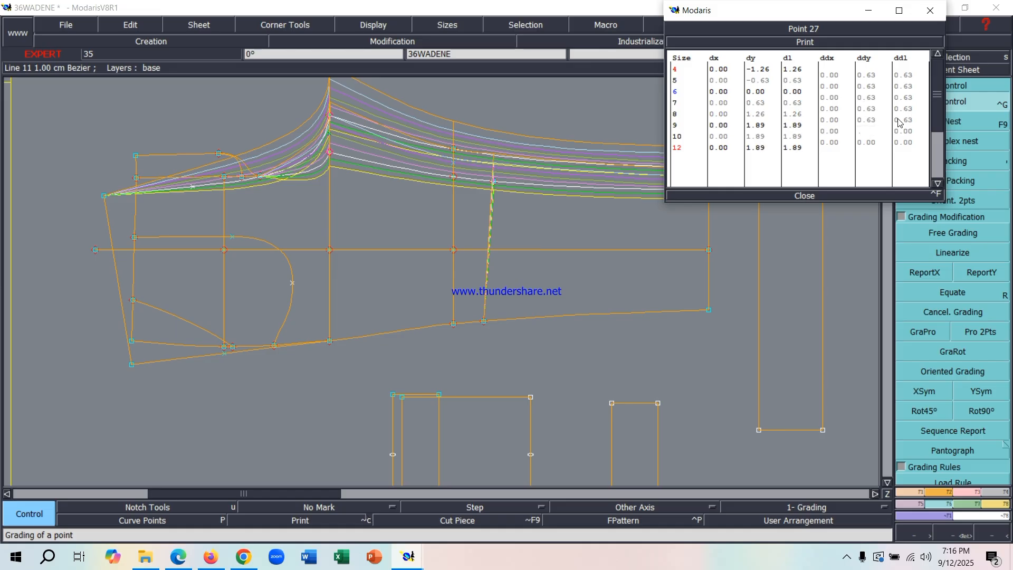
{"action": "type", "text": "63"}
{"action": "key", "text": "Return"}
Set the hip point's ddy to 0.63 between sizes 10–12
{"action": "type", "text": "."}
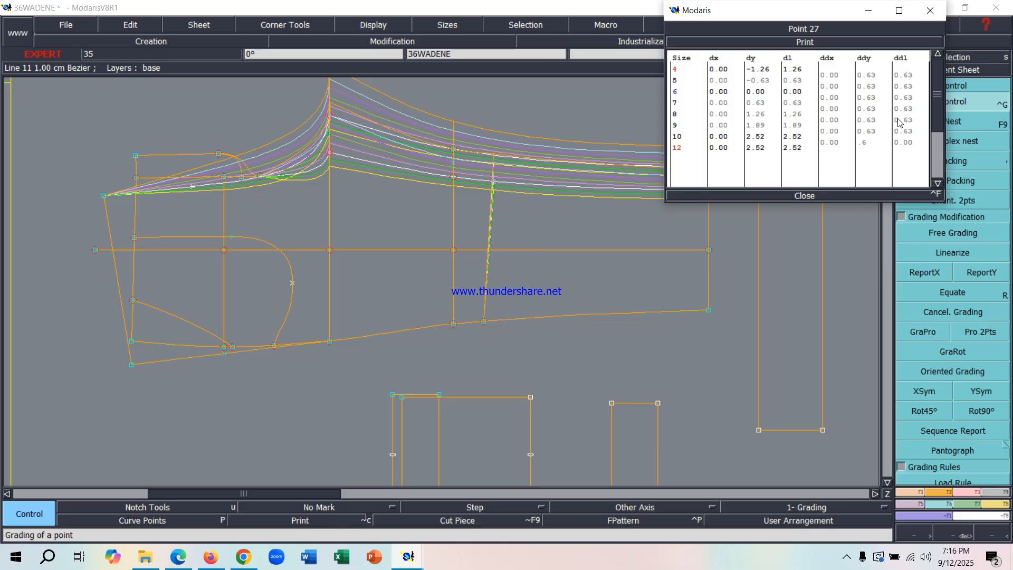
{"action": "type", "text": "63"}
{"action": "key", "text": "Return"}
{"action": "type", "text": "1"}
{"action": "key", "text": "BackSpace"}
{"action": "key", "text": "BackSpace"}
{"action": "key", "text": "BackSpace"}
{"action": "key", "text": "Down"}
{"action": "key", "text": "Up"}
Set the hip point's ddy to 1.5 between sizes 10–12
{"action": "key", "text": "Down"}
{"action": "key", "text": "Down"}
{"action": "key", "text": "Down"}
{"action": "key", "text": "Down"}
{"action": "key", "text": "Down"}
{"action": "key", "text": "Down"}
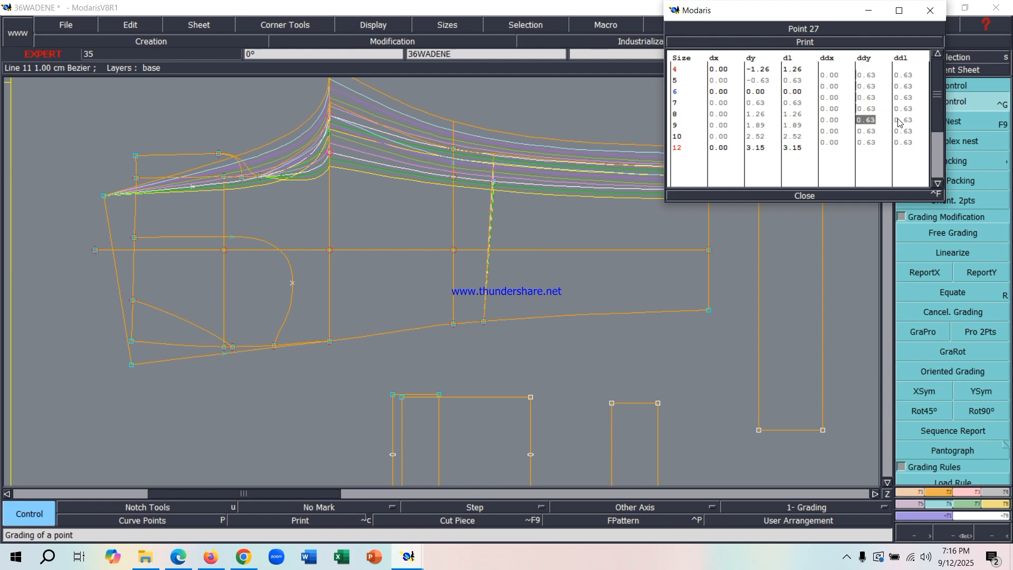
{"action": "type", "text": "1.5"}
{"action": "key", "text": "Return"}
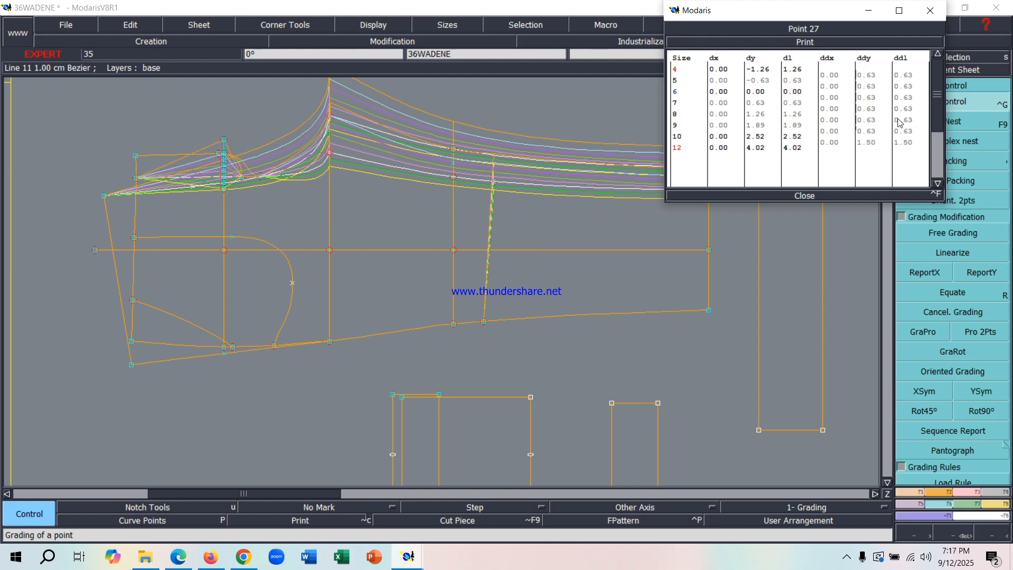
Copy the hip point's Y grading with ReportY to the box-selected upper waist corner, waistline and fly points
{"action": "left_click", "coordinate": [979, 270]}
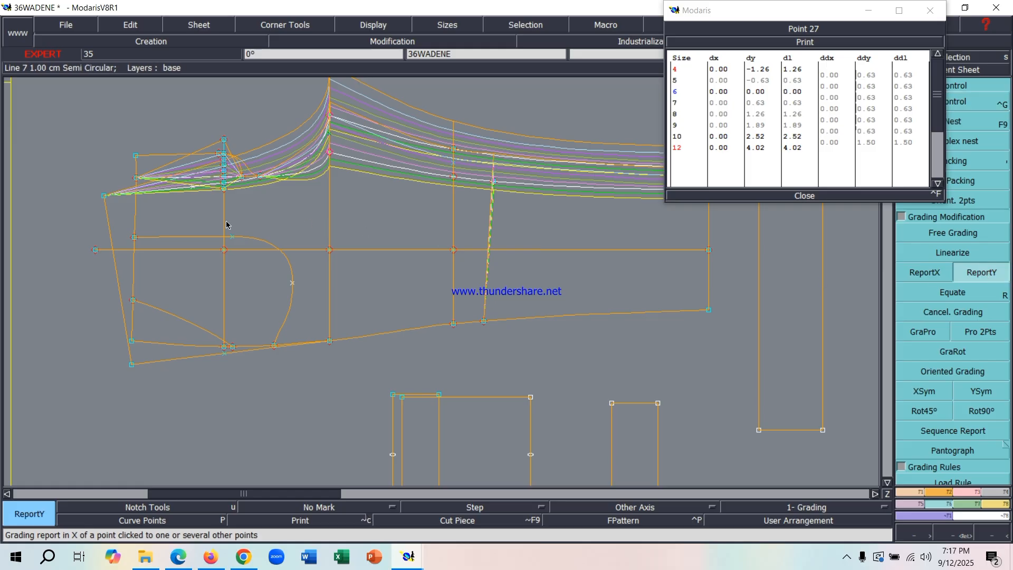
{"action": "left_click_drag", "start_coordinate": [65, 121], "coordinate": [285, 227]}
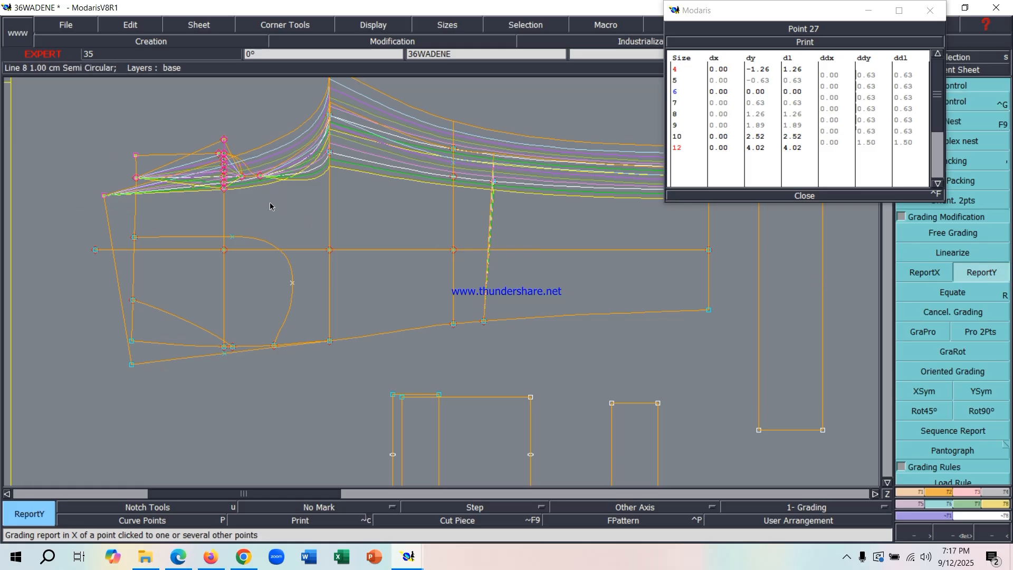
{"action": "left_click", "coordinate": [224, 176]}
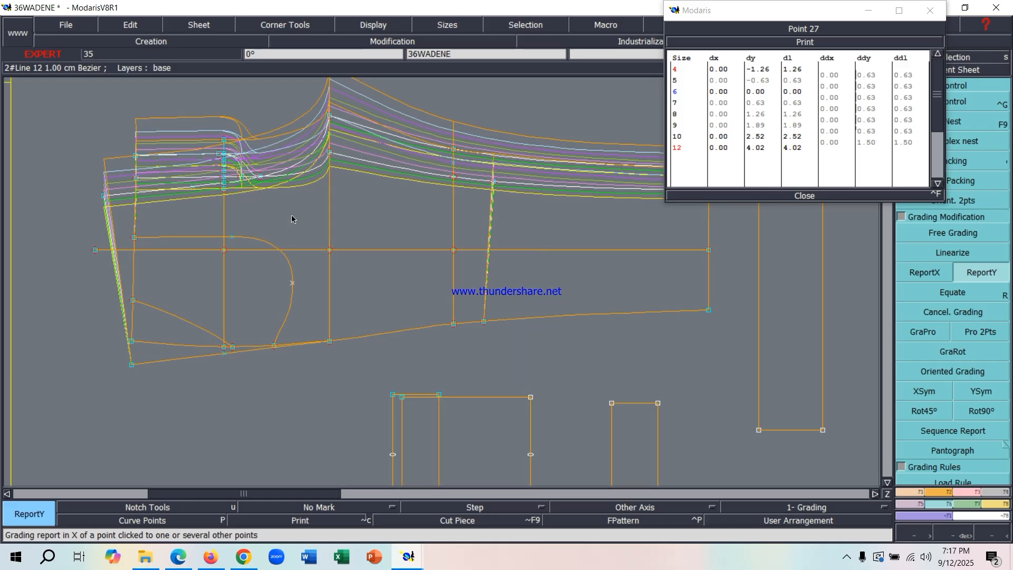
{"action": "scroll", "coordinate": [117, 211], "scroll_direction": "down", "scroll_amount": 2}
{"action": "scroll", "coordinate": [117, 211], "scroll_direction": "up", "scroll_amount": 2}
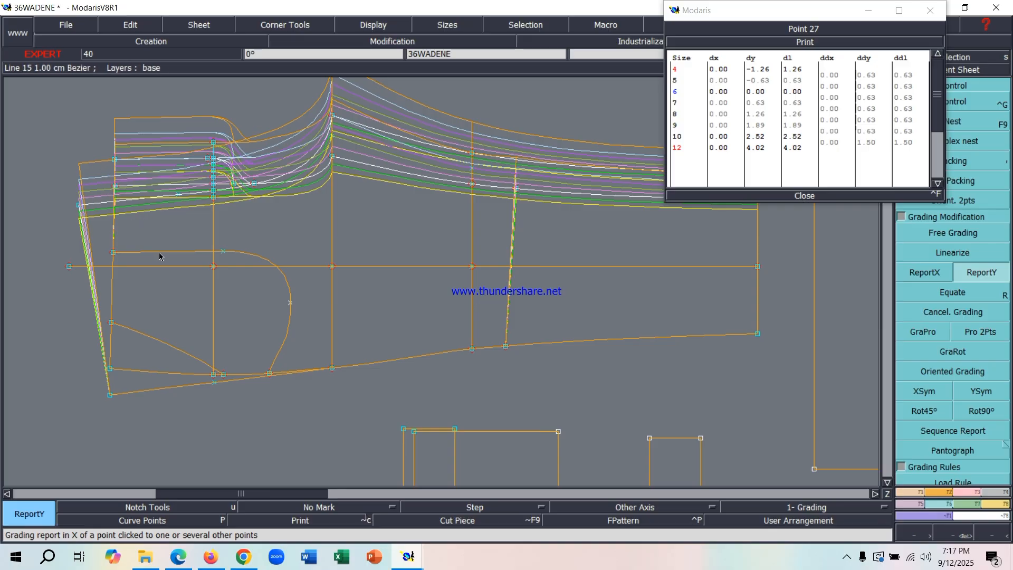
Examine the graded nest around the waist, hip and knee areas of the trouser pattern
{"action": "scroll", "coordinate": [189, 245], "scroll_direction": "down", "scroll_amount": 1}
{"action": "scroll", "coordinate": [245, 217], "scroll_direction": "up", "scroll_amount": 1}
{"action": "scroll", "coordinate": [108, 187], "scroll_direction": "up", "scroll_amount": 1}
{"action": "scroll", "coordinate": [203, 187], "scroll_direction": "down", "scroll_amount": 1}
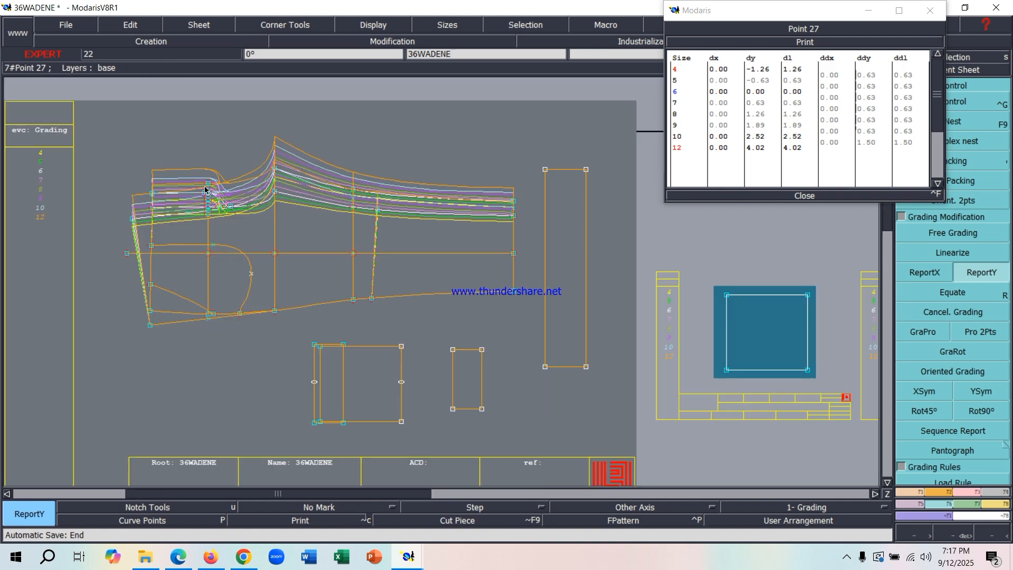
{"action": "scroll", "coordinate": [296, 192], "scroll_direction": "up", "scroll_amount": 1}
{"action": "scroll", "coordinate": [389, 206], "scroll_direction": "up", "scroll_amount": 1}
{"action": "scroll", "coordinate": [248, 224], "scroll_direction": "down", "scroll_amount": 2}
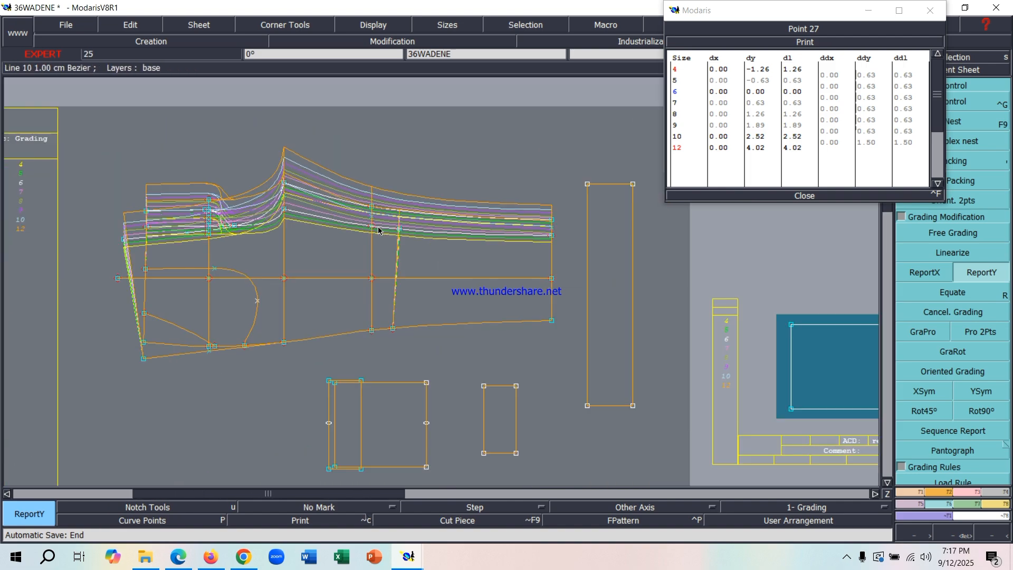
{"action": "scroll", "coordinate": [227, 241], "scroll_direction": "up", "scroll_amount": 1}
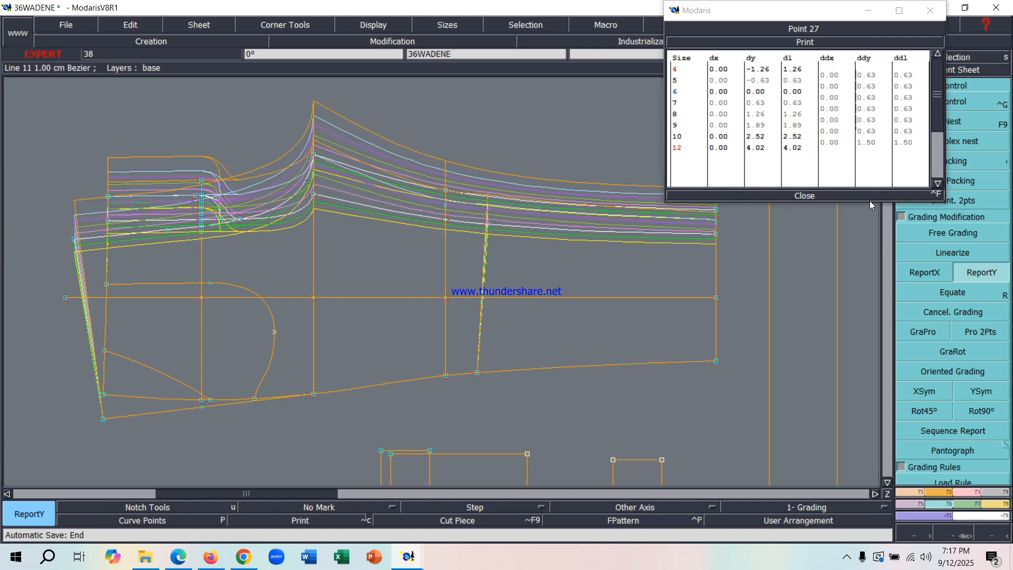
Set the knee line's upper point ddx to 2 between sizes 4–5 and 5–6
{"action": "left_click", "coordinate": [985, 104]}
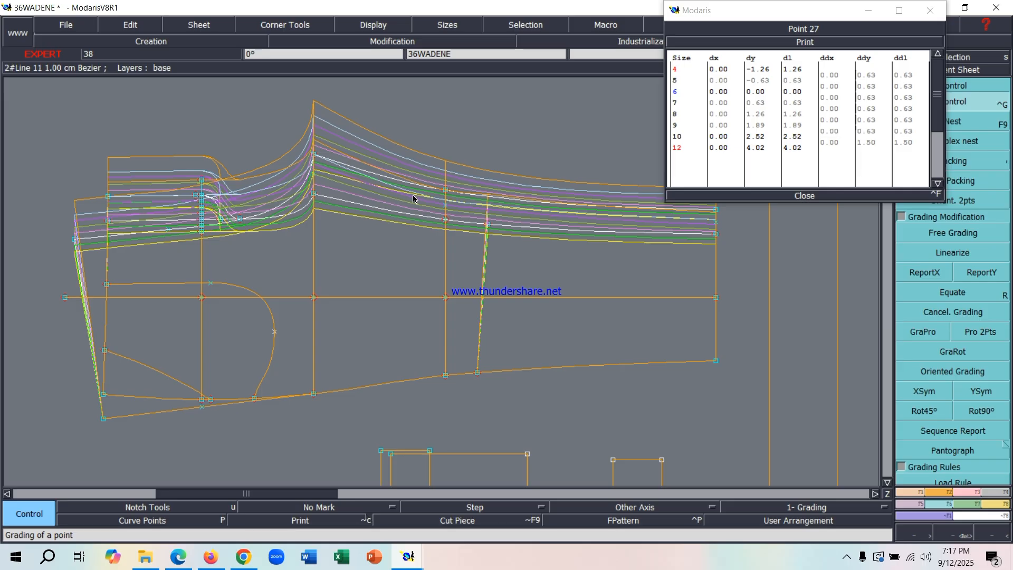
{"action": "left_click", "coordinate": [440, 193]}
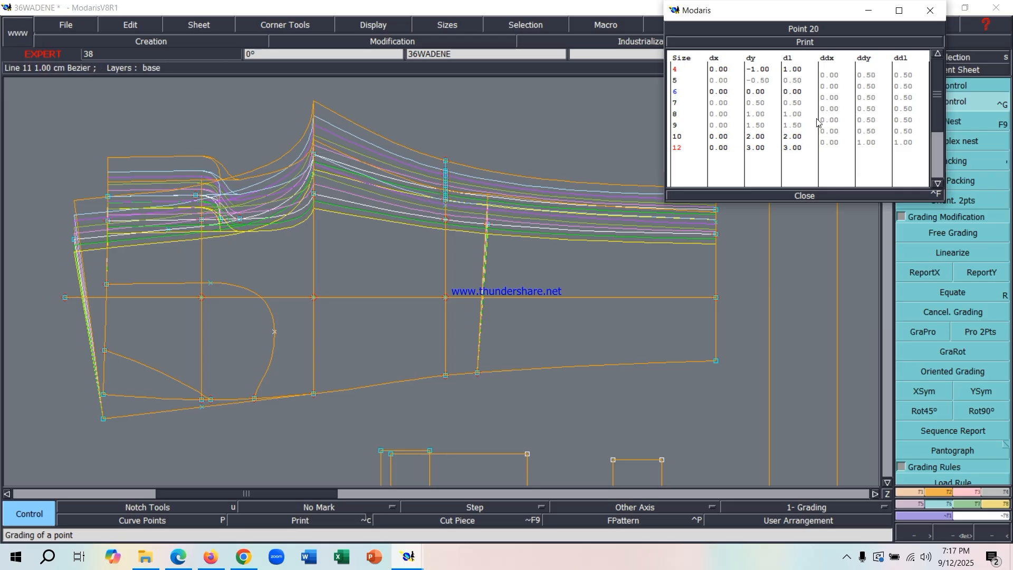
{"action": "left_click", "coordinate": [835, 76]}
{"action": "type", "text": "2"}
{"action": "key", "text": "Return"}
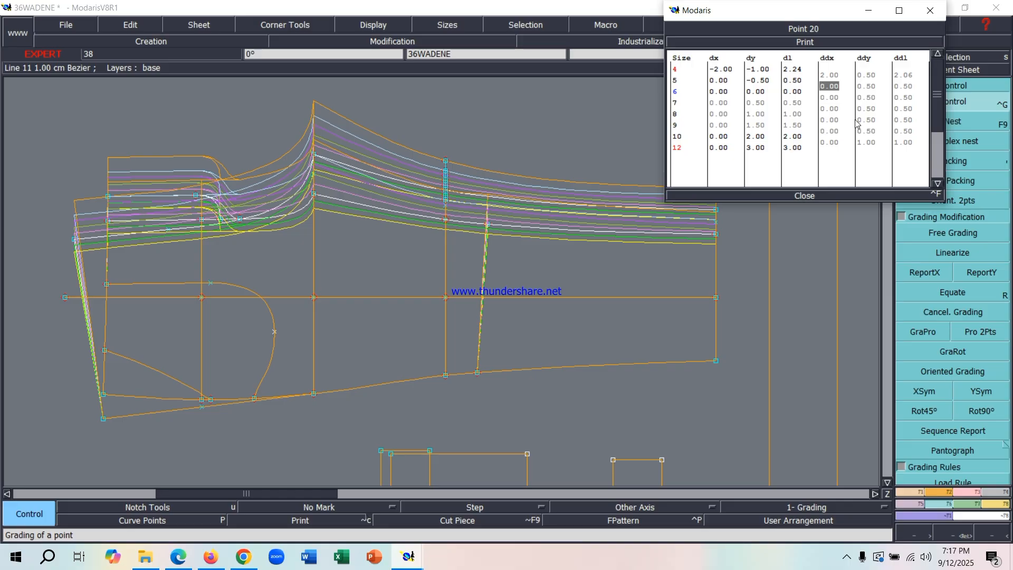
{"action": "type", "text": "2"}
{"action": "key", "text": "Return"}
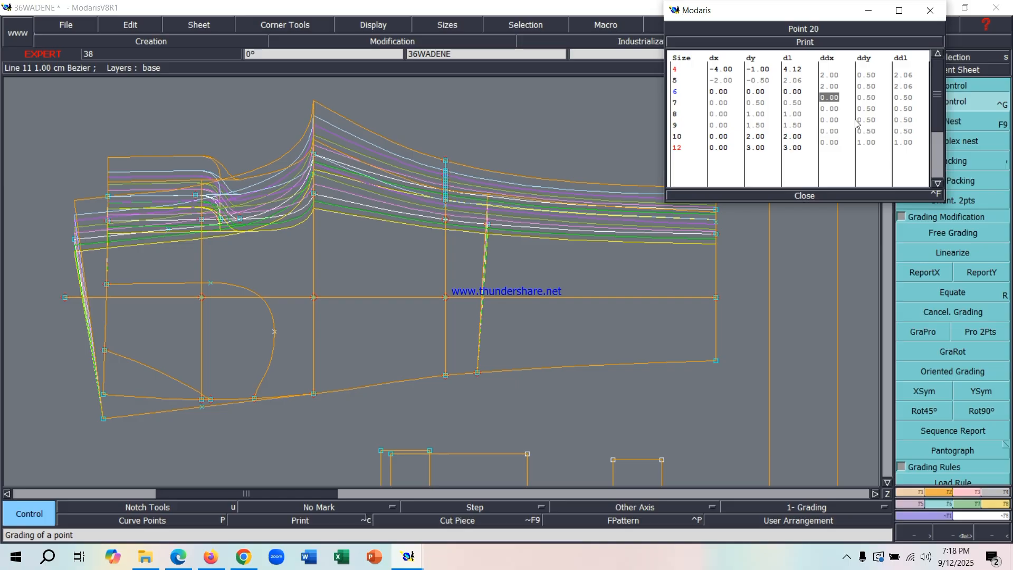
Set the upper knee point's ddx to 2.25 between sizes 6–7, 7–8 and 8–9
{"action": "type", "text": "2.25"}
{"action": "key", "text": "Return"}
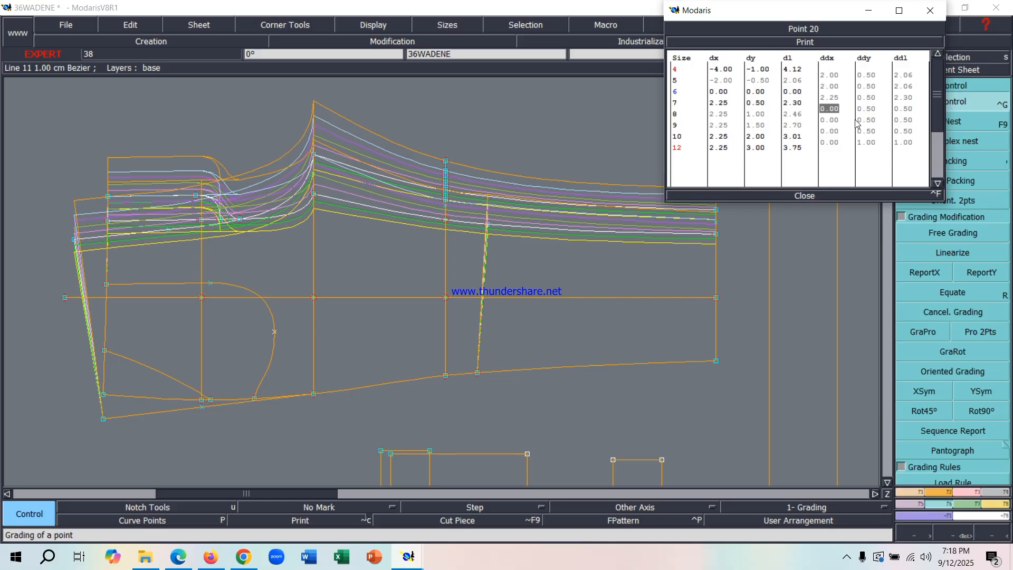
{"action": "type", "text": "2.25"}
{"action": "key", "text": "Return"}
{"action": "type", "text": "2"}
{"action": "key", "text": "BackSpace"}
{"action": "key", "text": "BackSpace"}
{"action": "key", "text": "BackSpace"}
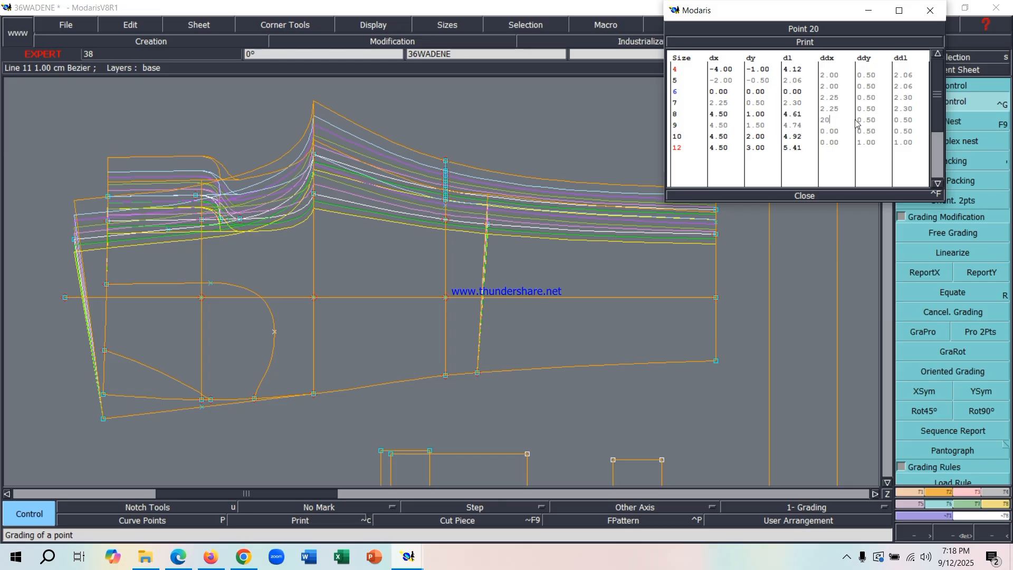
{"action": "type", "text": ".25"}
{"action": "key", "text": "Return"}
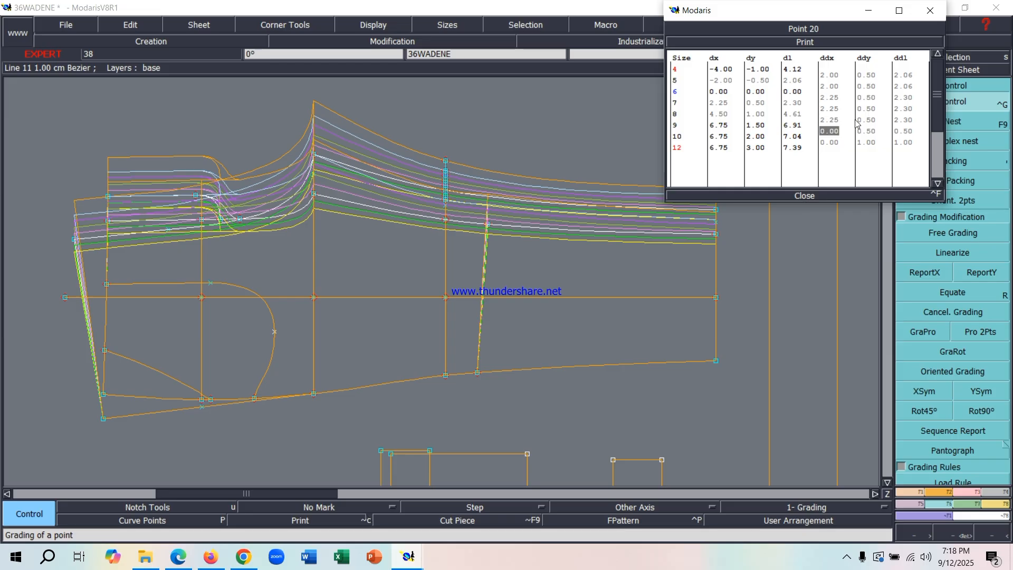
Set the upper knee point's ddx to 2.25 between sizes 9–10 and 3.5 between sizes 10–12, closing the grading table
{"action": "type", "text": "2.25"}
{"action": "key", "text": "Return"}
{"action": "type", "text": "2."}
{"action": "key", "text": "BackSpace"}
{"action": "key", "text": "BackSpace"}
{"action": "type", "text": "3.5"}
{"action": "key", "text": "Return"}
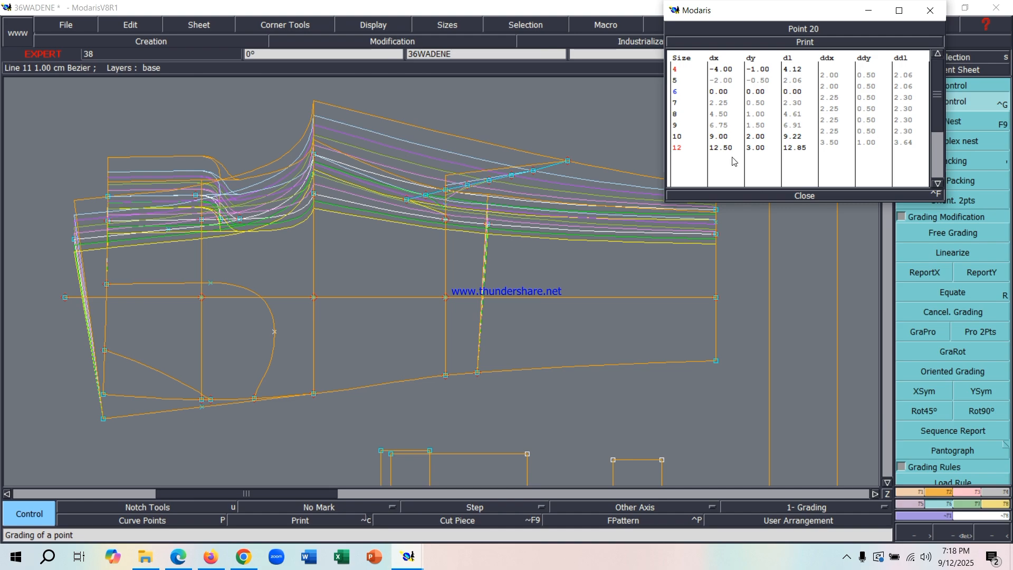
{"action": "left_click", "coordinate": [758, 195]}
Copy the upper knee point's X grading with ReportX to the knee line's inner, centre and lower points
{"action": "left_click", "coordinate": [928, 274]}
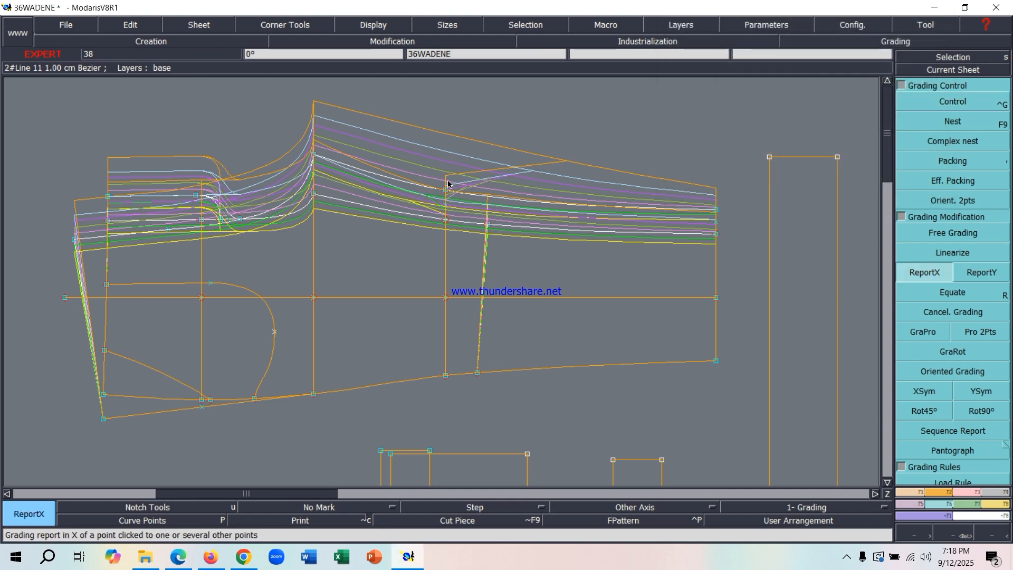
{"action": "left_click", "coordinate": [445, 206]}
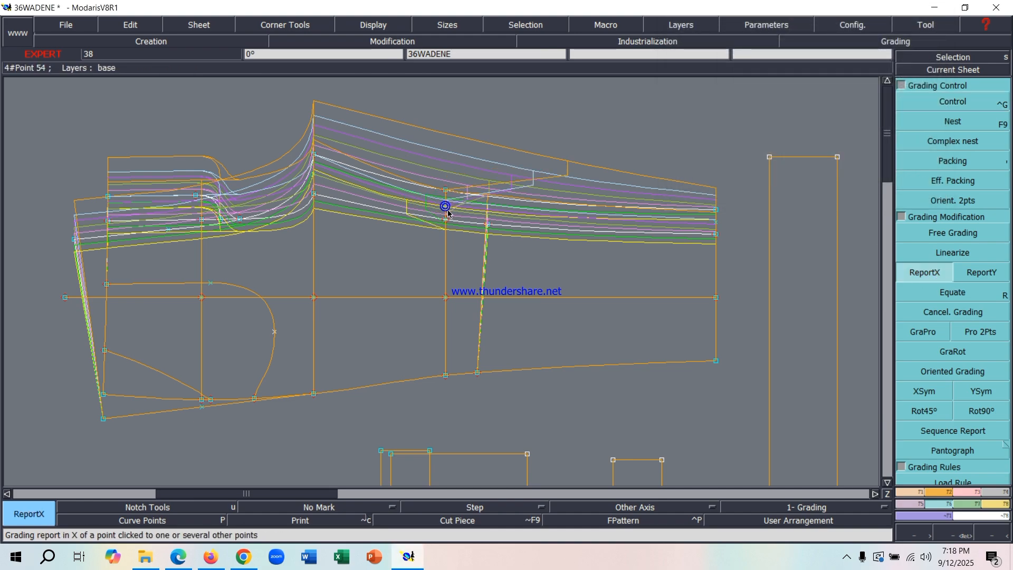
{"action": "left_click", "coordinate": [445, 219]}
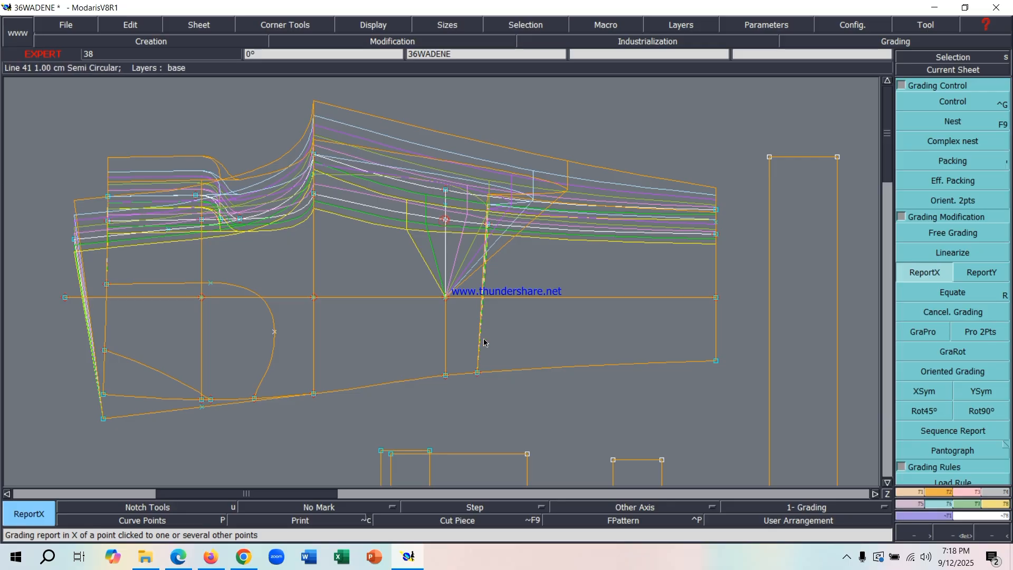
{"action": "left_click", "coordinate": [446, 376]}
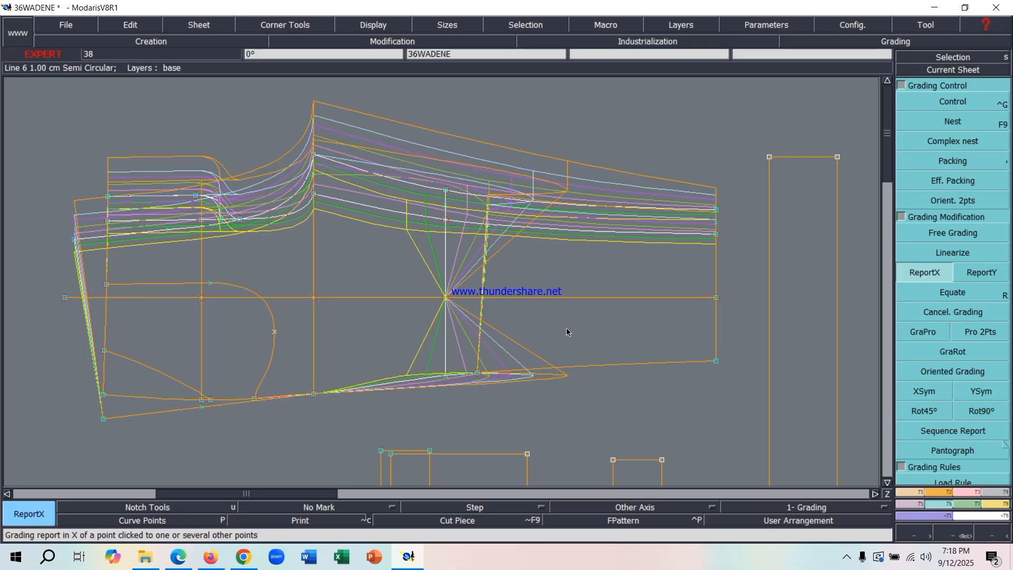
{"action": "left_click", "coordinate": [446, 297]}
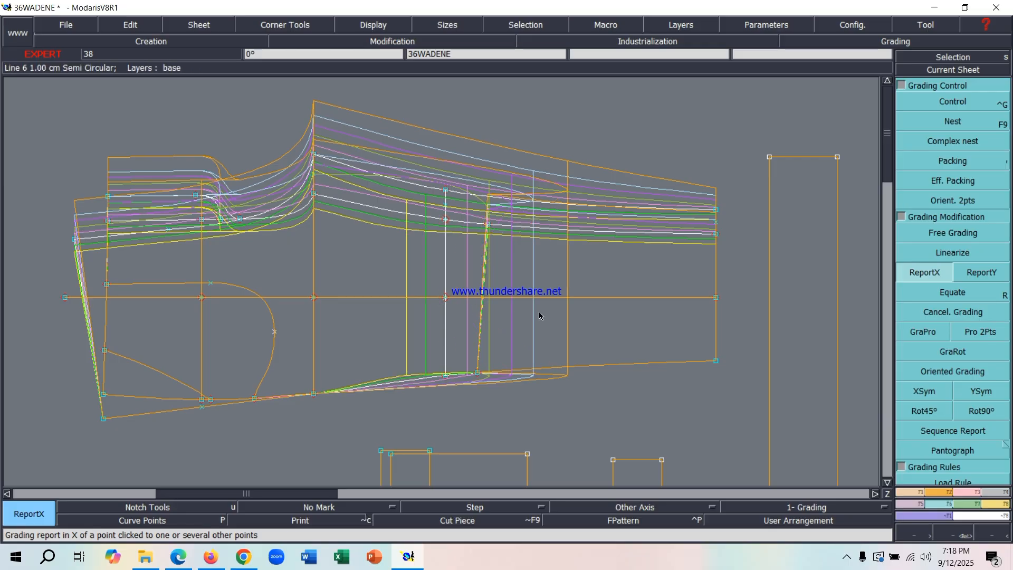
Set ddx to 2 between sizes 4–5 and 5–6 for the lower end of the slanted line beside the knee line
{"action": "scroll", "coordinate": [490, 232], "scroll_direction": "up", "scroll_amount": 1}
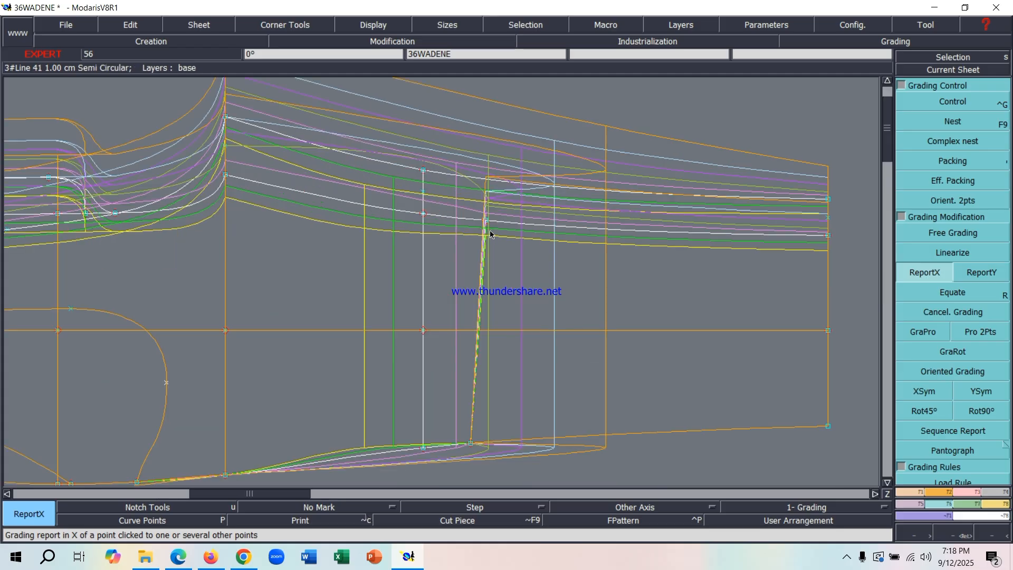
{"action": "scroll", "coordinate": [489, 229], "scroll_direction": "down", "scroll_amount": 1}
{"action": "scroll", "coordinate": [486, 240], "scroll_direction": "up", "scroll_amount": 1}
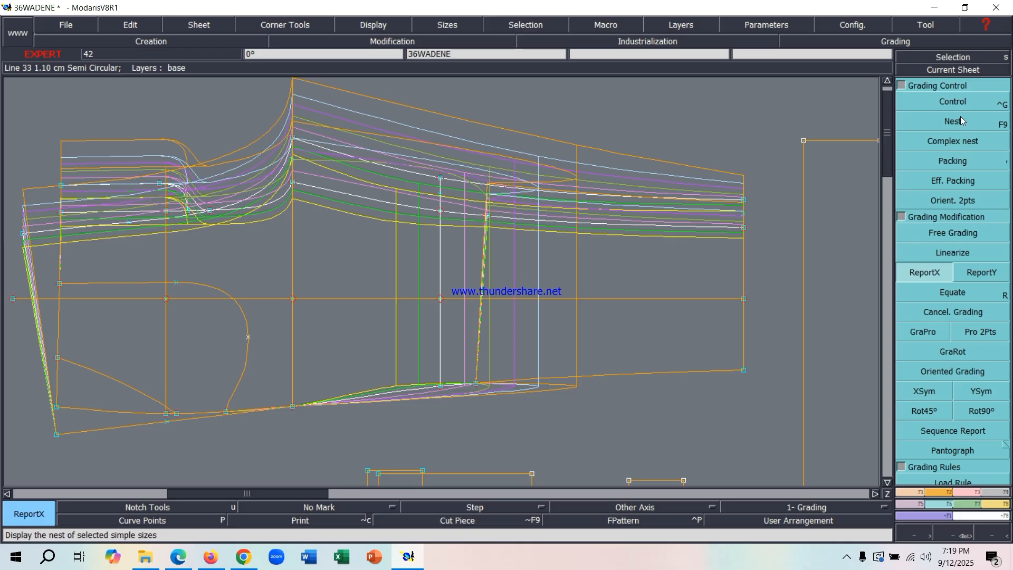
{"action": "left_click", "coordinate": [958, 100]}
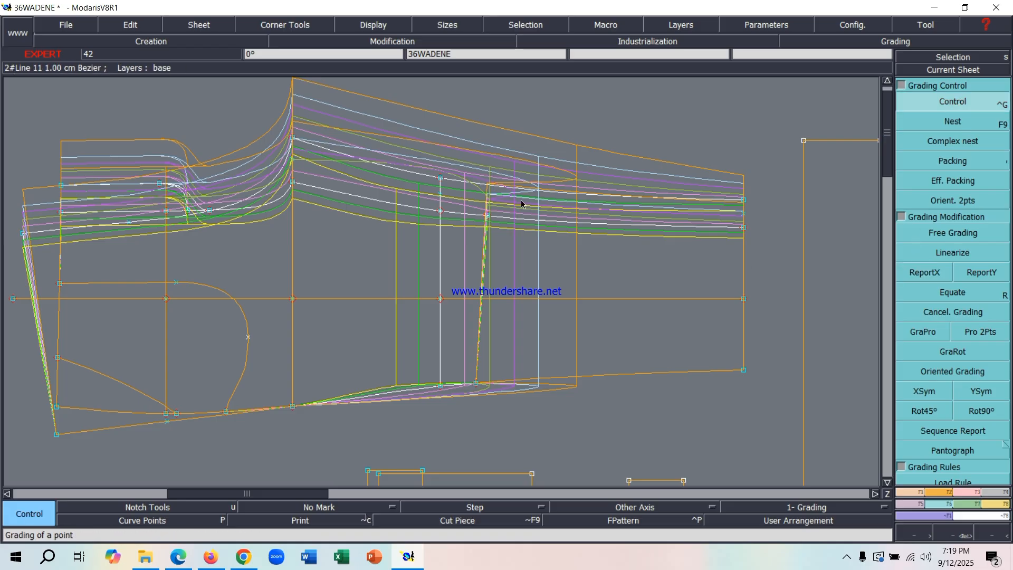
{"action": "left_click", "coordinate": [476, 384]}
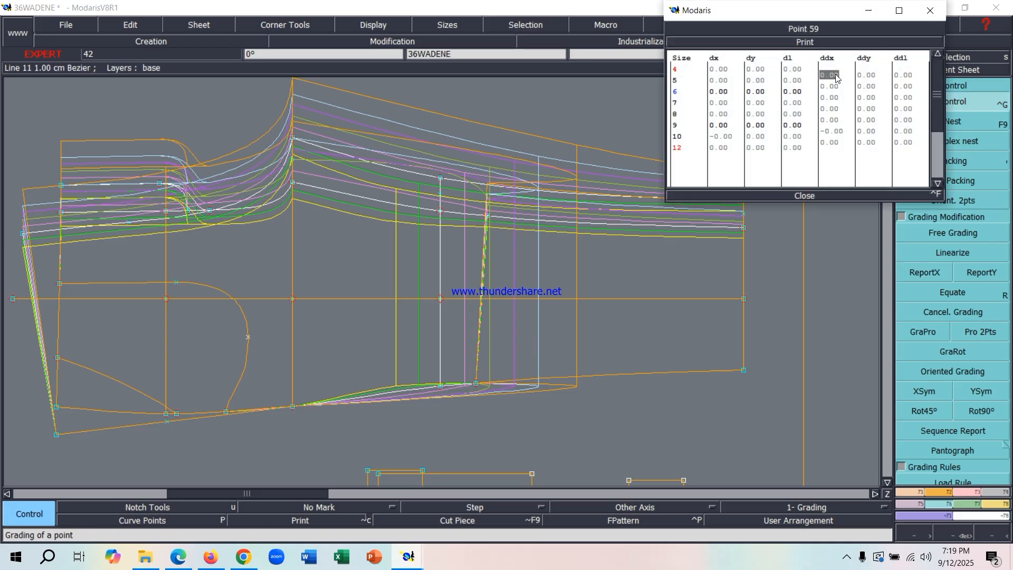
{"action": "type", "text": "2"}
{"action": "key", "text": "Return"}
{"action": "type", "text": "2"}
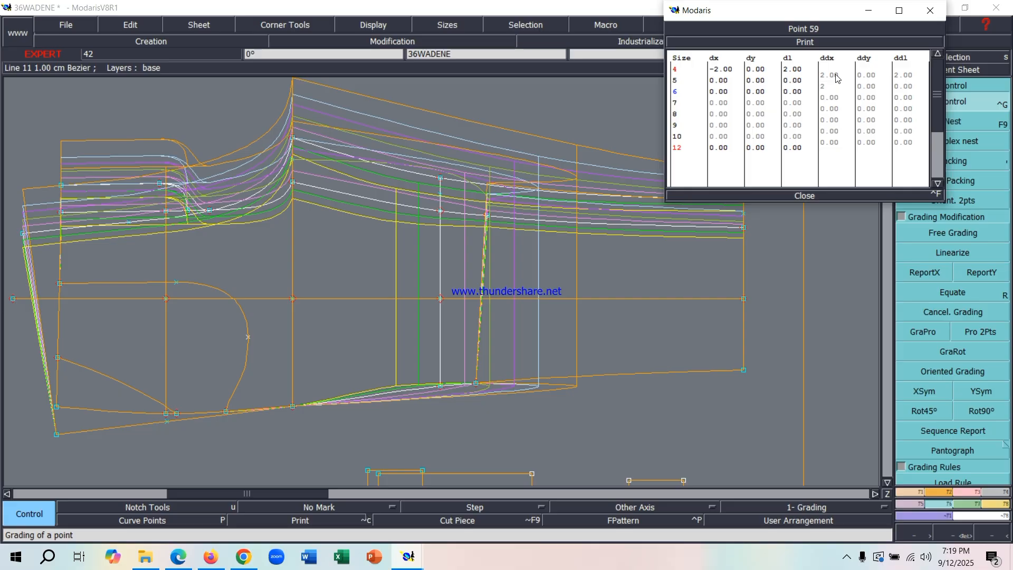
{"action": "key", "text": "Return"}
Set the slanted line's lower point ddx to 2.25 between sizes 6–7, 7–8 and 8–9
{"action": "type", "text": "2.25"}
{"action": "key", "text": "Return"}
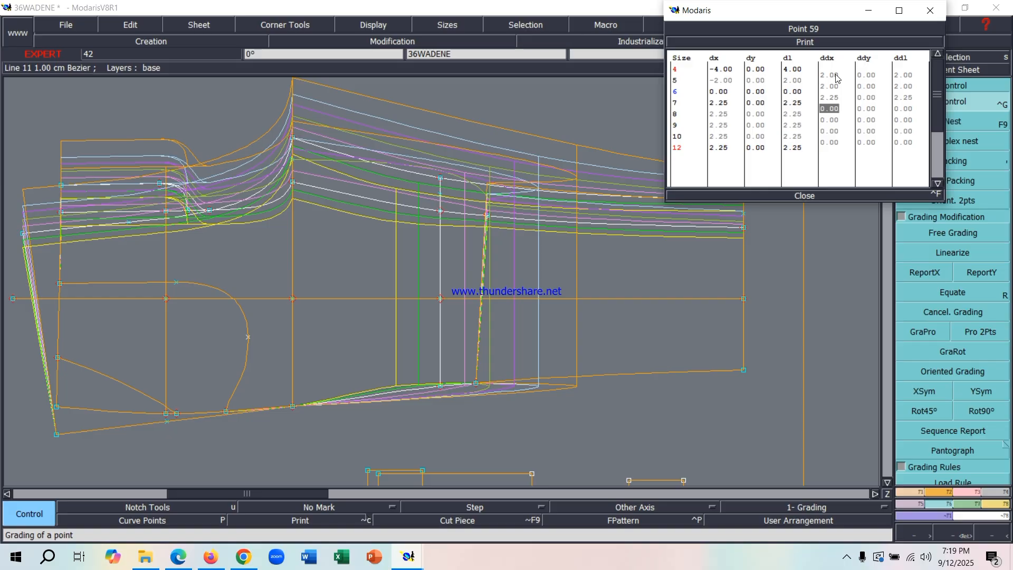
{"action": "type", "text": "2.25"}
{"action": "key", "text": "Return"}
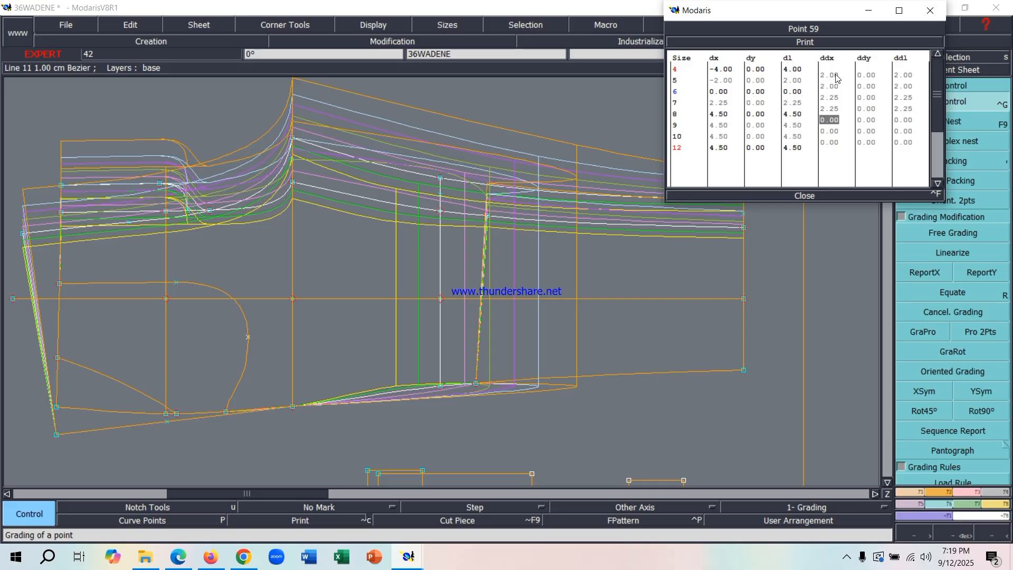
{"action": "type", "text": "2.25"}
{"action": "key", "text": "Return"}
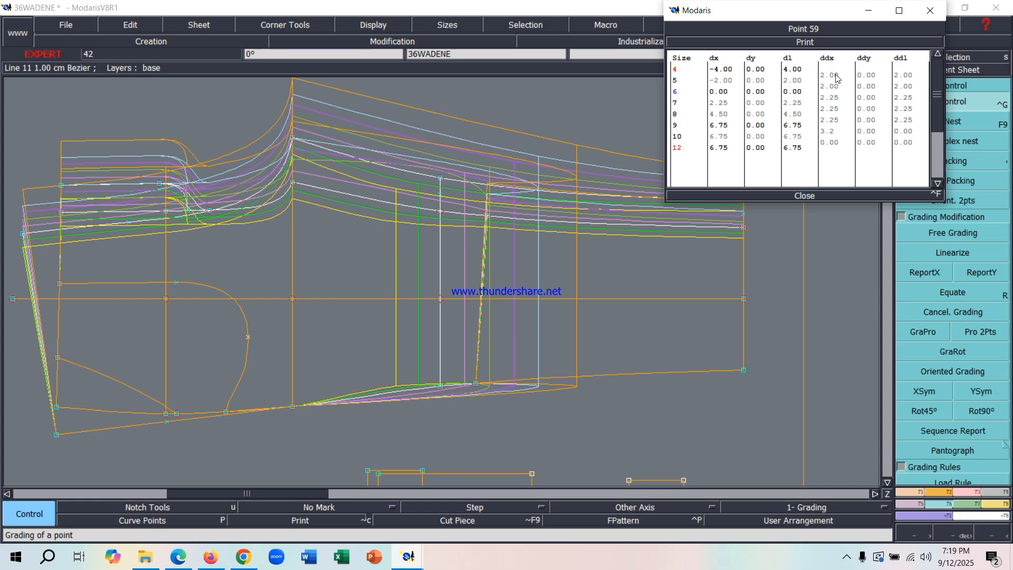
Set the slanted line's lower point ddx to 2.25 between sizes 9–10 and 3.25 between sizes 10–12, closing the grading table
{"action": "key", "text": "Return"}
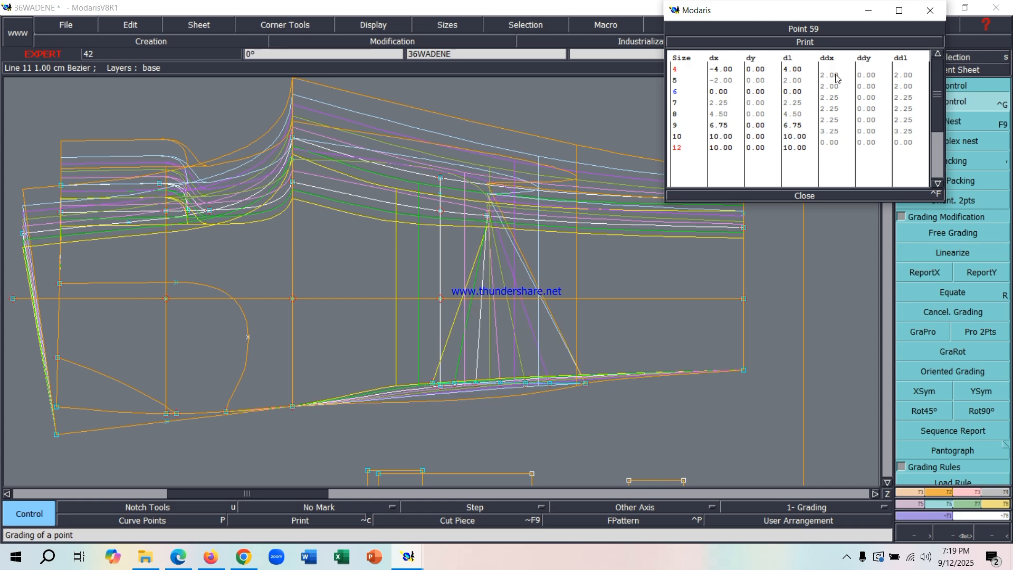
{"action": "left_click", "coordinate": [850, 136]}
{"action": "type", "text": "2.25"}
{"action": "key", "text": "Return"}
{"action": "type", "text": "3.25"}
{"action": "key", "text": "Return"}
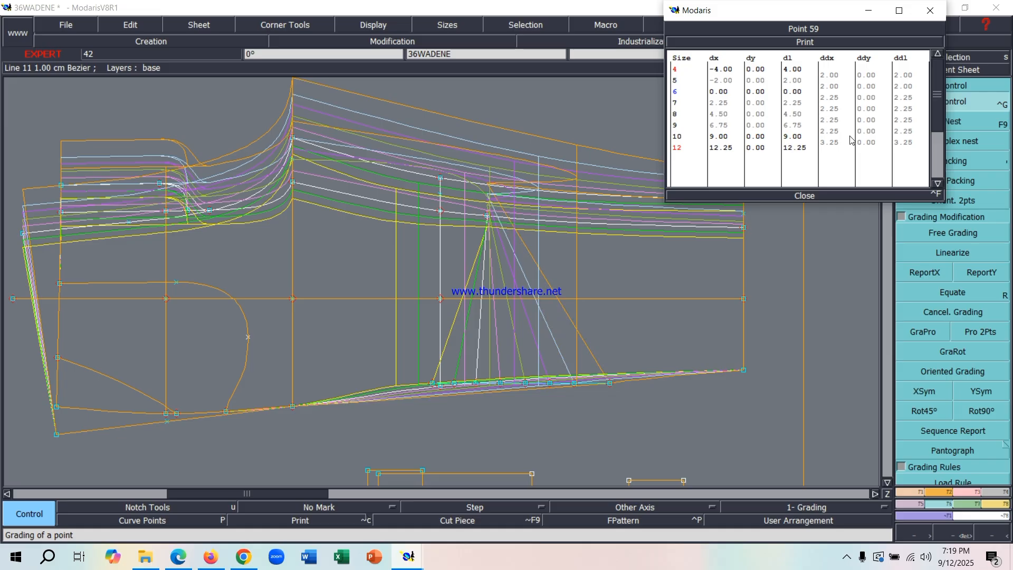
{"action": "left_click", "coordinate": [796, 196]}
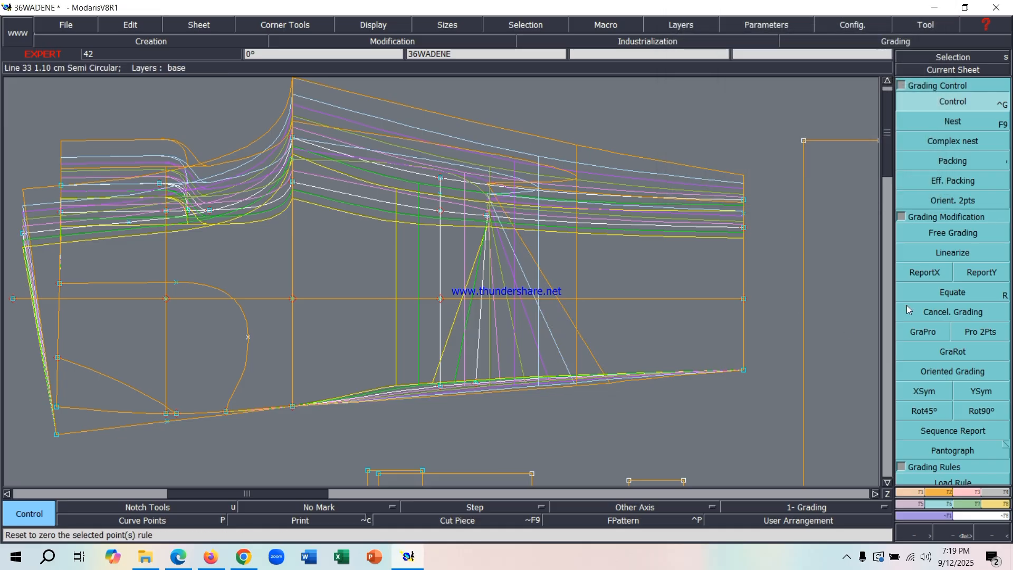
Copy the lower point's X grading with ReportX to the upper end of the slanted line
{"action": "left_click", "coordinate": [918, 278]}
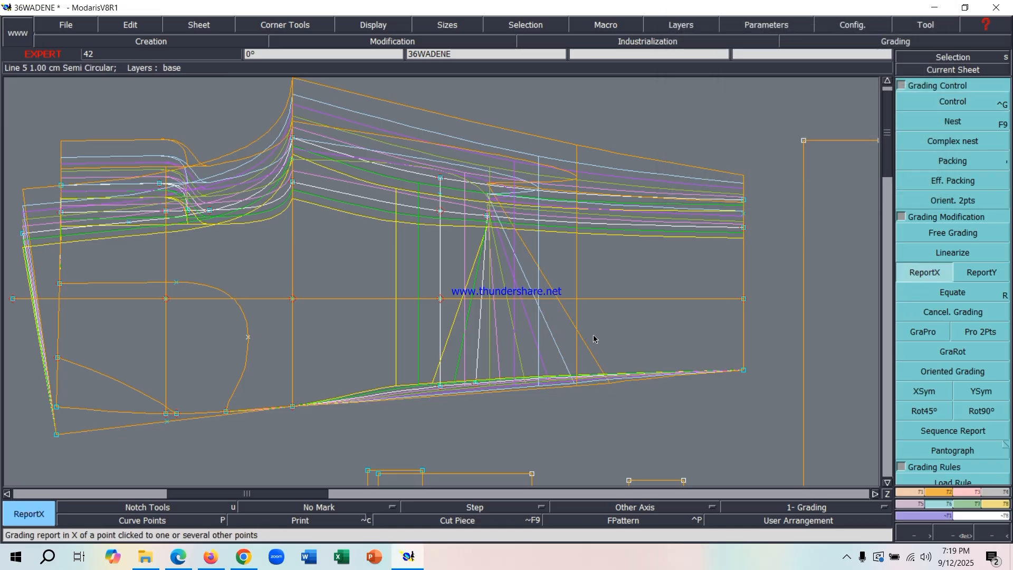
{"action": "left_click", "coordinate": [476, 384]}
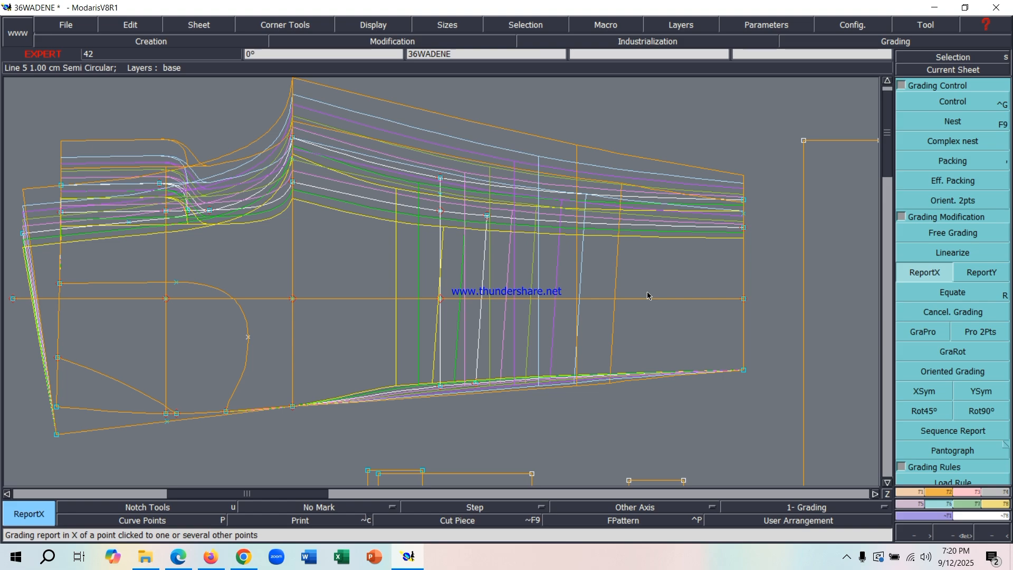
Examine the graded trouser nest from the waist to the hem
{"action": "scroll", "coordinate": [279, 297], "scroll_direction": "down", "scroll_amount": 1}
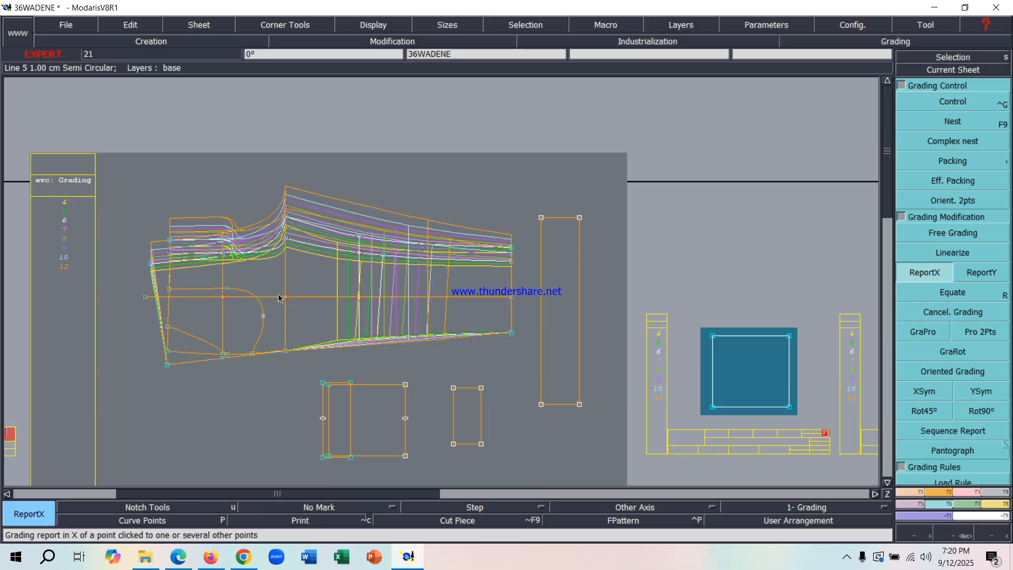
{"action": "scroll", "coordinate": [97, 230], "scroll_direction": "up", "scroll_amount": 1}
{"action": "scroll", "coordinate": [309, 370], "scroll_direction": "up", "scroll_amount": 1}
{"action": "scroll", "coordinate": [314, 365], "scroll_direction": "down", "scroll_amount": 2}
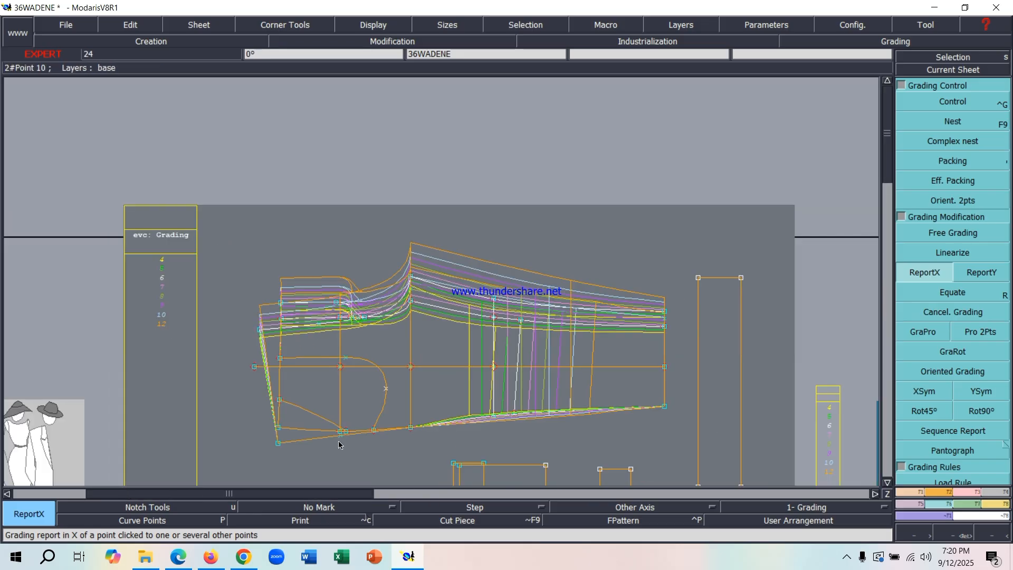
{"action": "scroll", "coordinate": [349, 460], "scroll_direction": "up", "scroll_amount": 1}
{"action": "scroll", "coordinate": [434, 224], "scroll_direction": "down", "scroll_amount": 1}
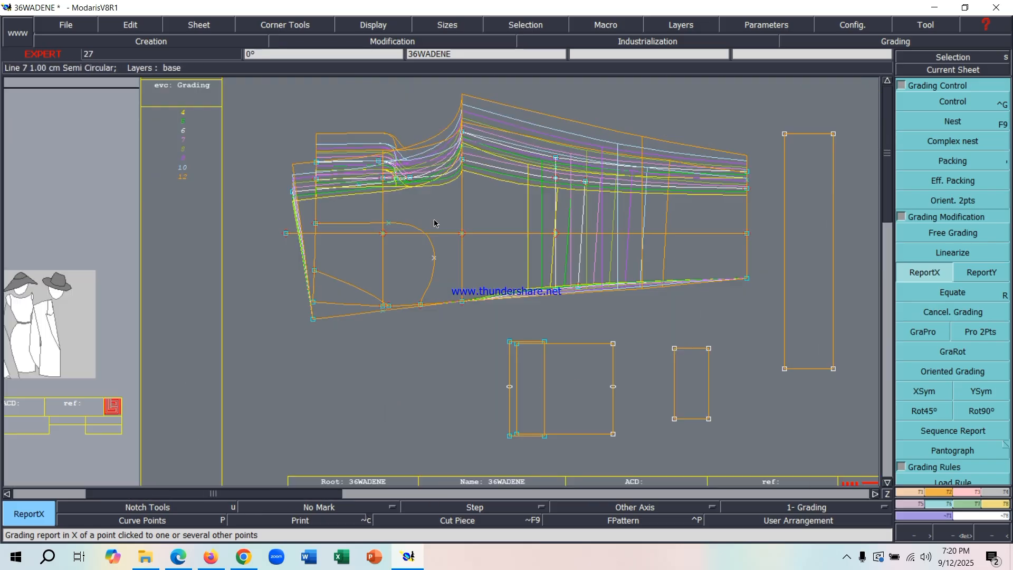
{"action": "scroll", "coordinate": [469, 281], "scroll_direction": "up", "scroll_amount": 1}
{"action": "scroll", "coordinate": [470, 281], "scroll_direction": "down", "scroll_amount": 1}
{"action": "scroll", "coordinate": [479, 223], "scroll_direction": "up", "scroll_amount": 1}
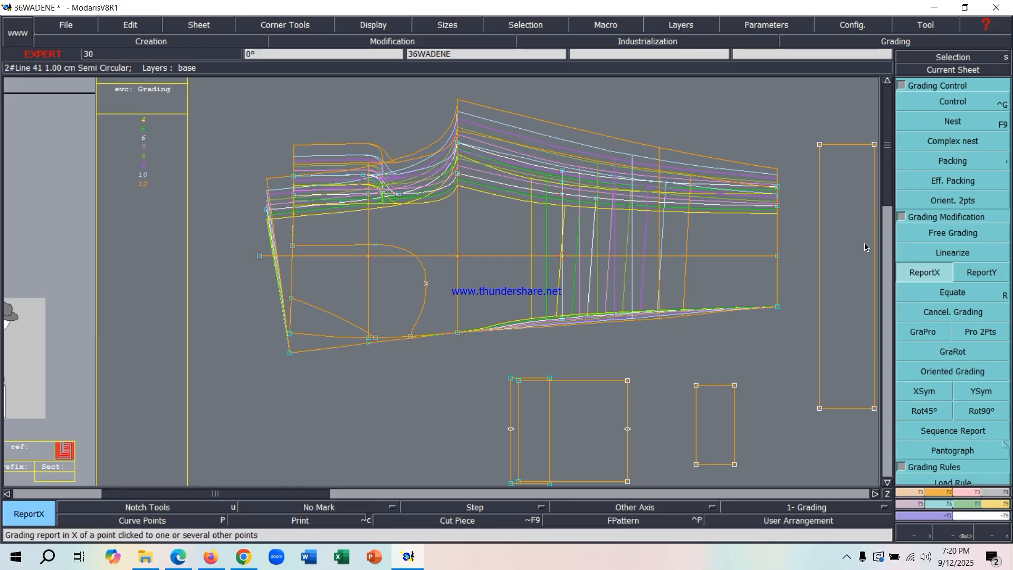
Set ddx to -1 between sizes 4–5, 5–6 and 6–7 for the upper corner point of the slanted waistline
{"action": "left_click", "coordinate": [986, 103]}
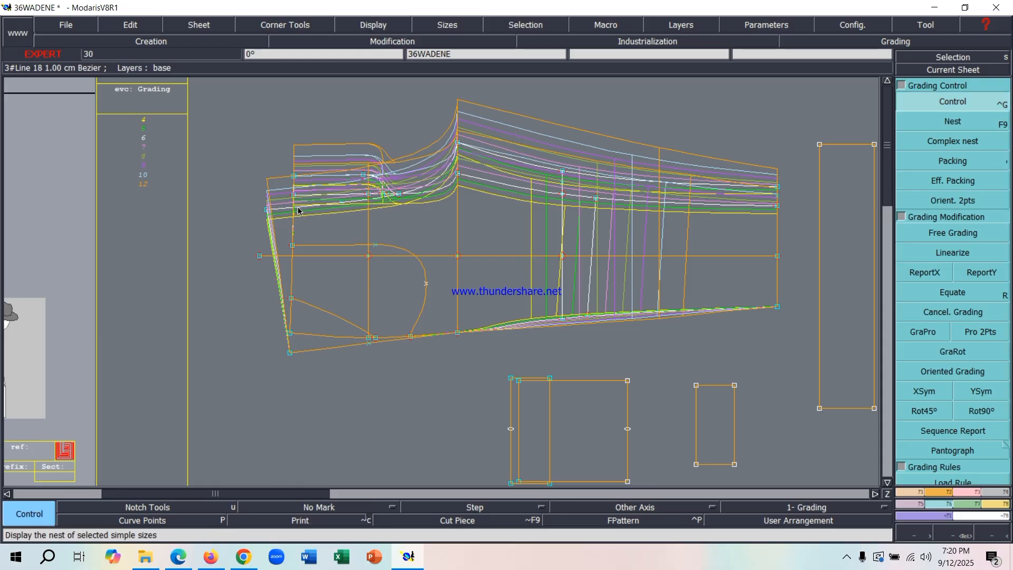
{"action": "left_click", "coordinate": [265, 214]}
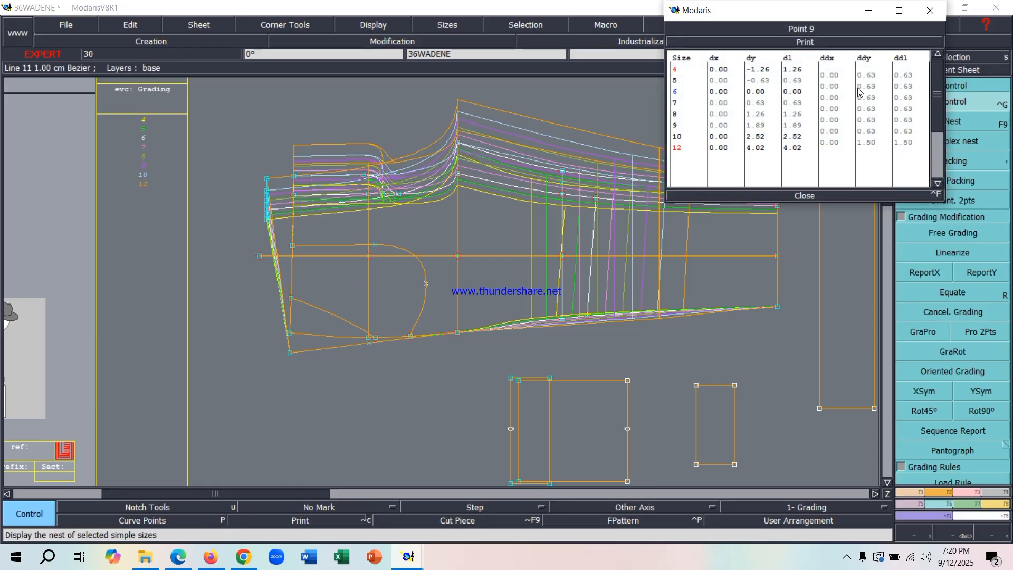
{"action": "left_click", "coordinate": [836, 75]}
{"action": "type", "text": "-1"}
{"action": "key", "text": "Return"}
{"action": "type", "text": "-1"}
{"action": "key", "text": "Return"}
{"action": "type", "text": "-1"}
{"action": "key", "text": "Return"}
Set the slanted waistline corner's ddx to -0.75 between sizes 7–8, 8–9 and 9–10
{"action": "type", "text": "-"}
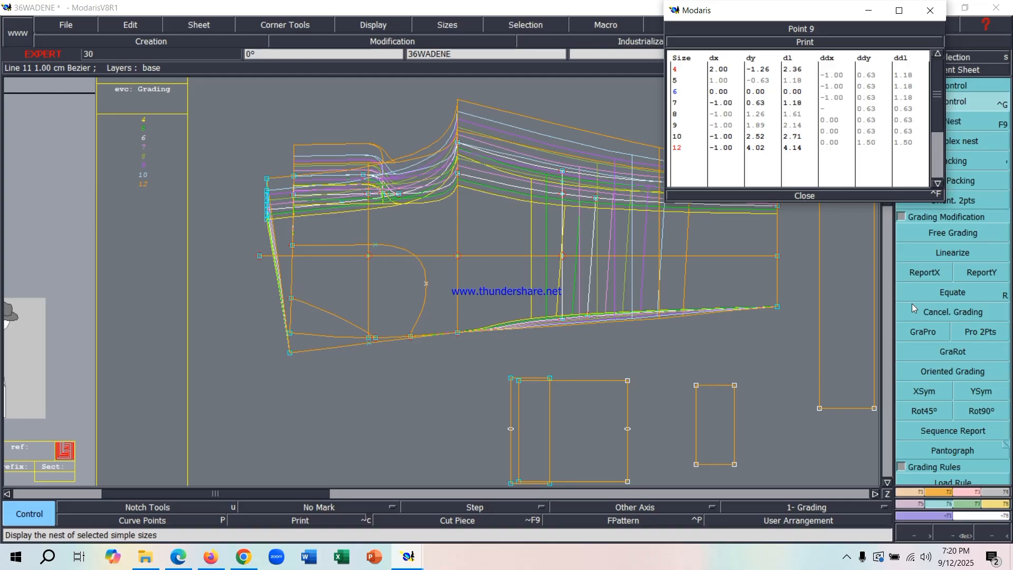
{"action": "type", "text": "0.75"}
{"action": "key", "text": "Return"}
{"action": "type", "text": "-0.75"}
{"action": "key", "text": "Return"}
{"action": "type", "text": "-0.7"}
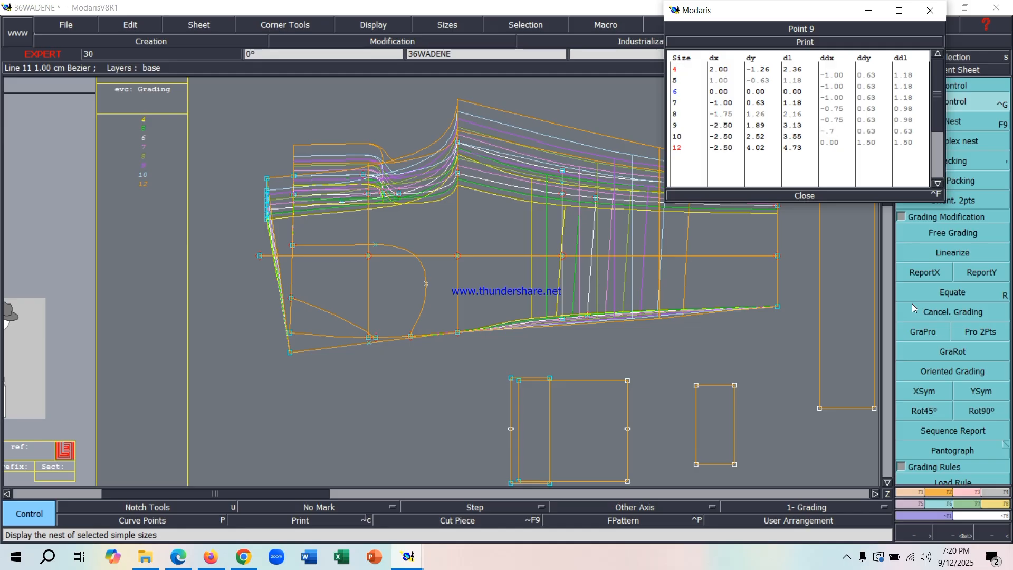
{"action": "type", "text": "5"}
{"action": "key", "text": "Return"}
Set the slanted waistline corner's ddx to -1.25 between sizes 10–12 and close the grading table
{"action": "type", "text": "-1.0"}
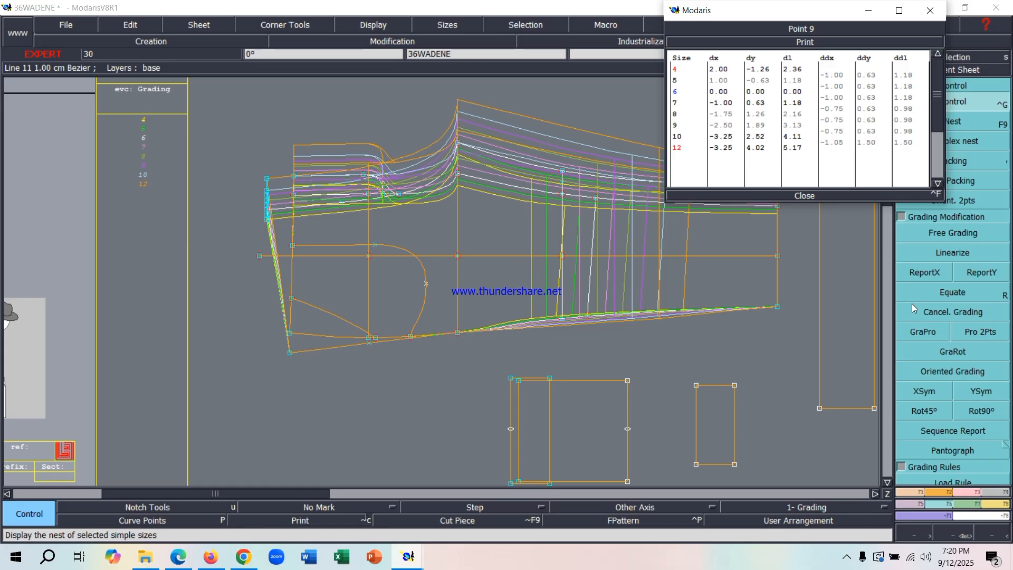
{"action": "key", "text": "BackSpace"}
{"action": "type", "text": "25"}
{"action": "key", "text": "Return"}
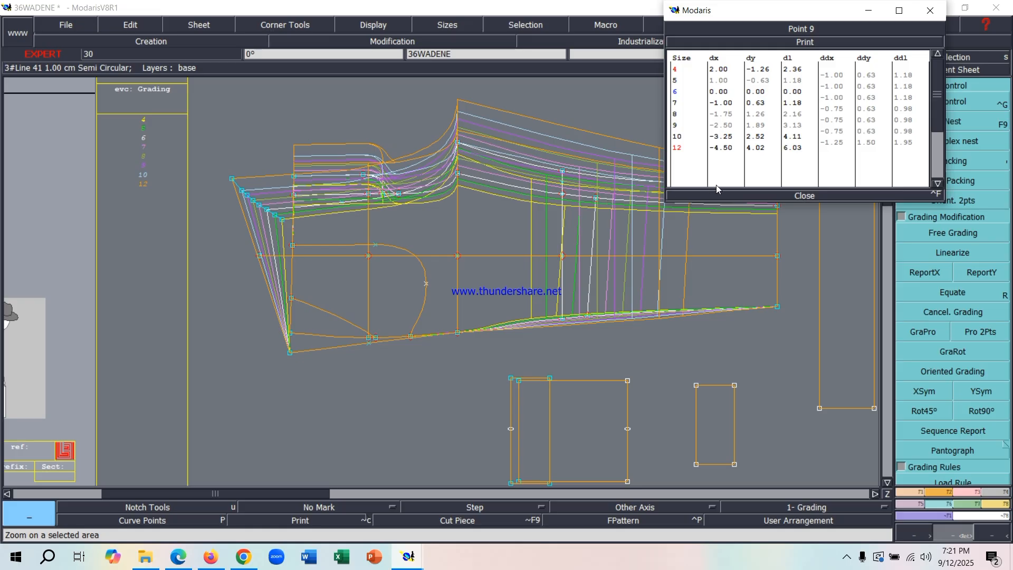
{"action": "left_click", "coordinate": [744, 197]}
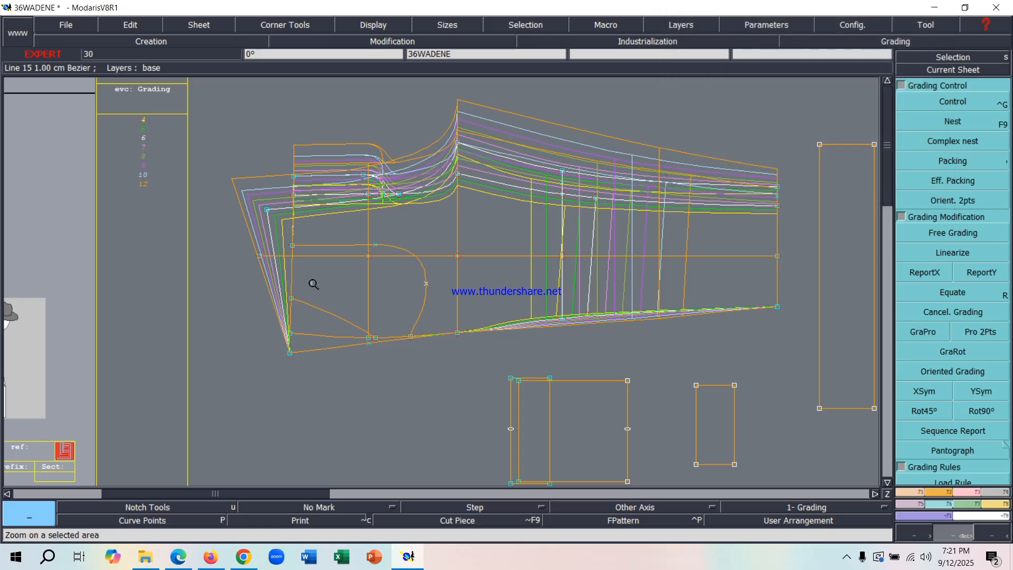
Open the grading table for the upper corner point of the straight waistline
{"action": "left_click", "coordinate": [936, 106]}
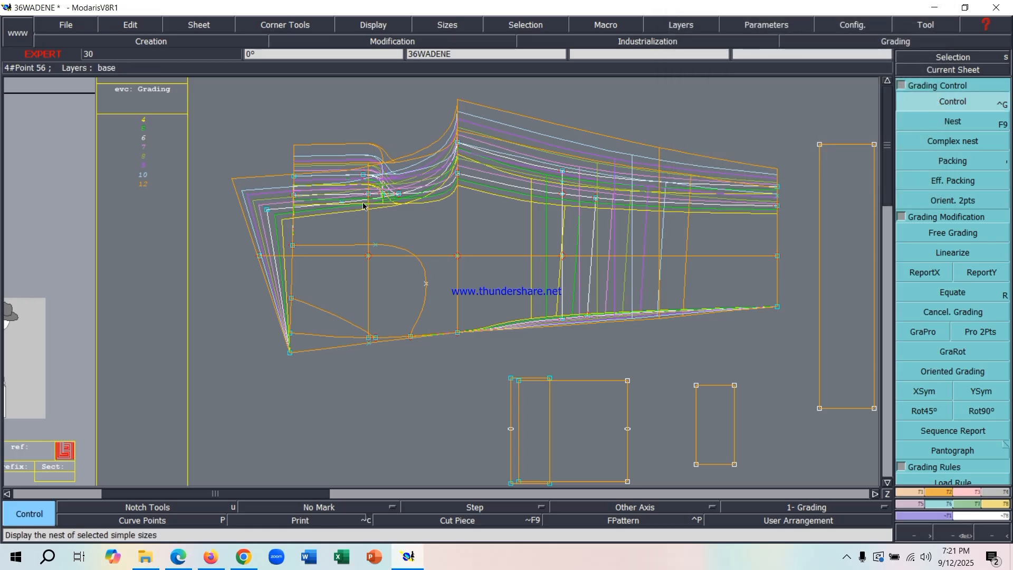
{"action": "left_click", "coordinate": [294, 196]}
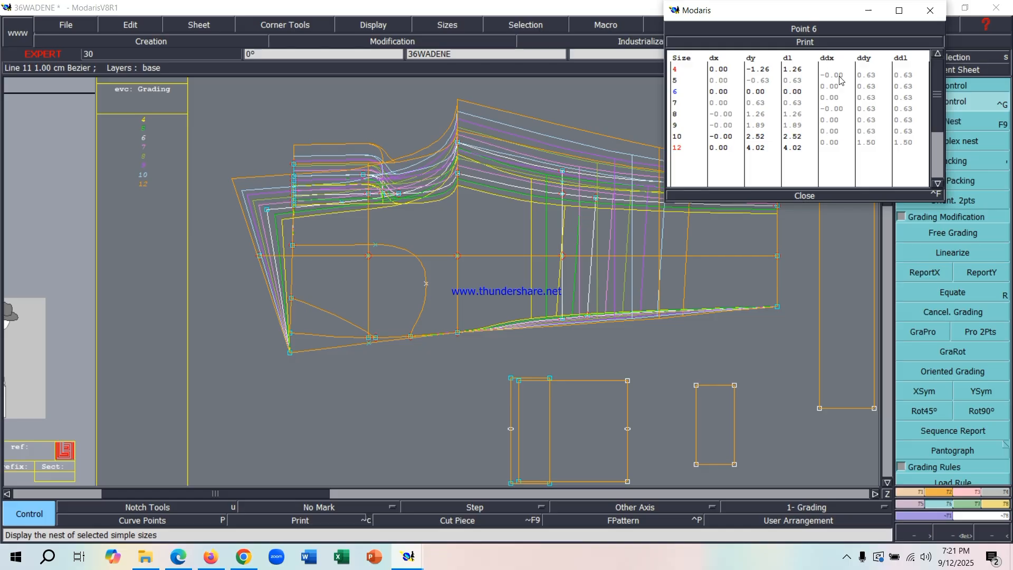
{"action": "left_click_drag", "start_coordinate": [840, 76], "coordinate": [838, 131]}
{"action": "type", "text": "0.75"}
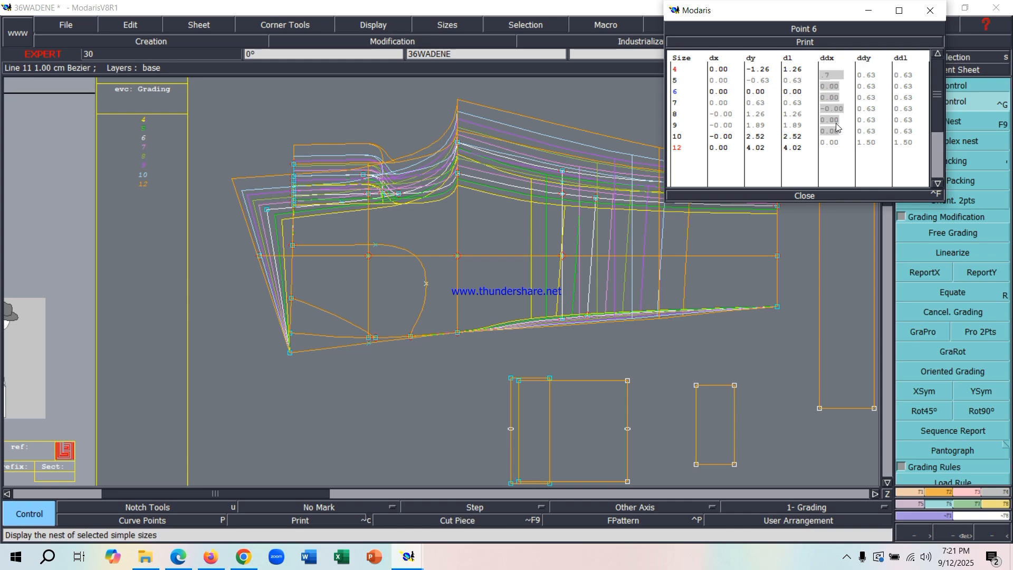
{"action": "key", "text": "Return"}
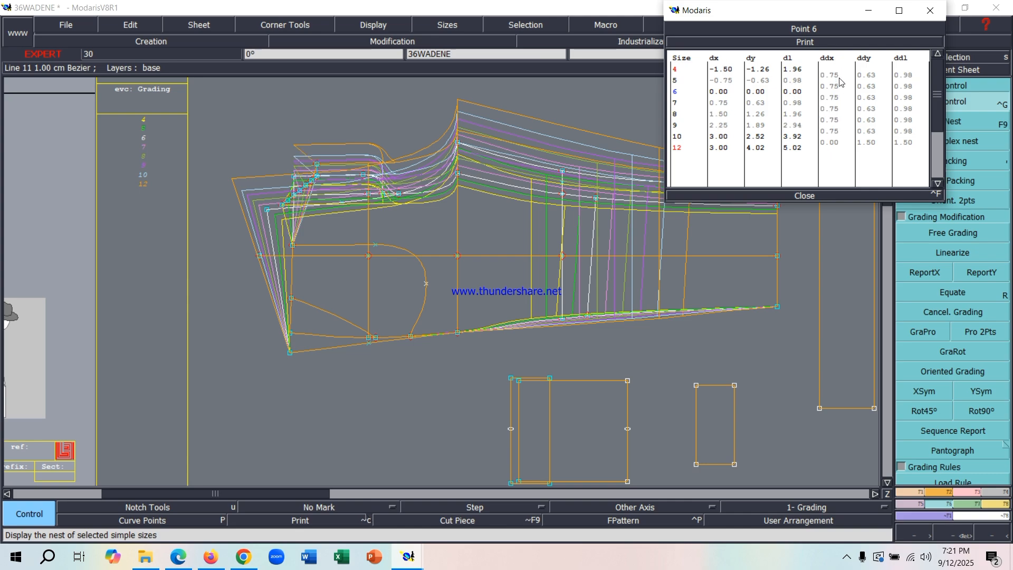
Set the straight waistline corner's ddx to -0.75 for every interval from size 4 to 10 and -1.25 between sizes 10–12, closing the table
{"action": "left_click_drag", "start_coordinate": [839, 77], "coordinate": [841, 133]}
{"action": "type", "text": "-0.75"}
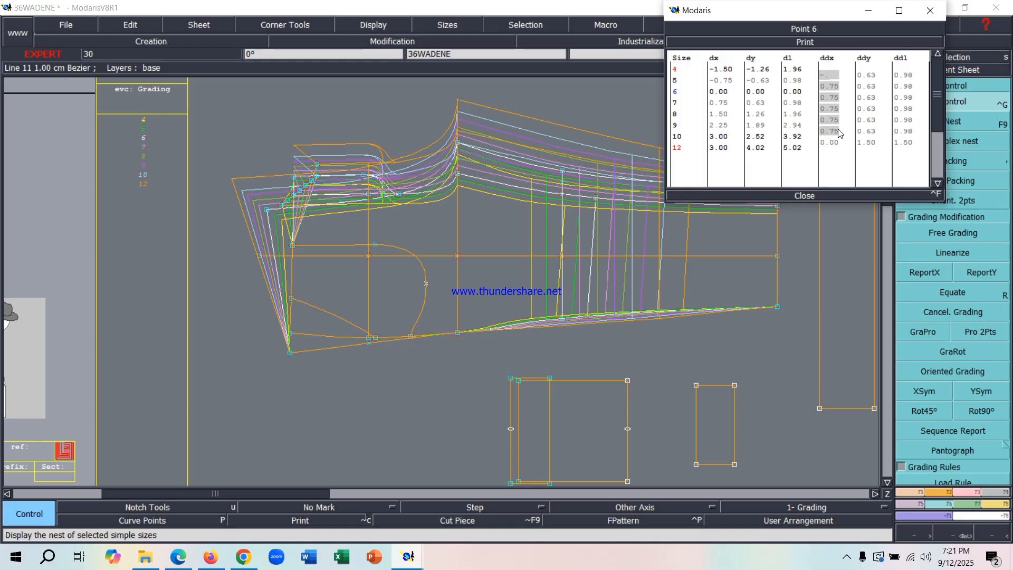
{"action": "key", "text": "Return"}
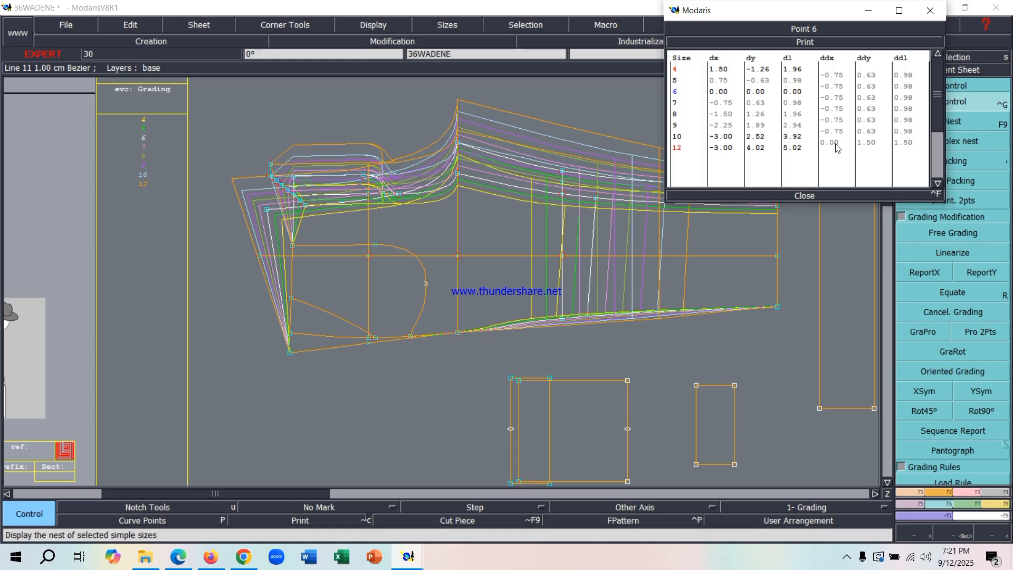
{"action": "left_click", "coordinate": [837, 145]}
{"action": "type", "text": "-1.25"}
{"action": "key", "text": "Return"}
{"action": "left_click", "coordinate": [805, 196]}
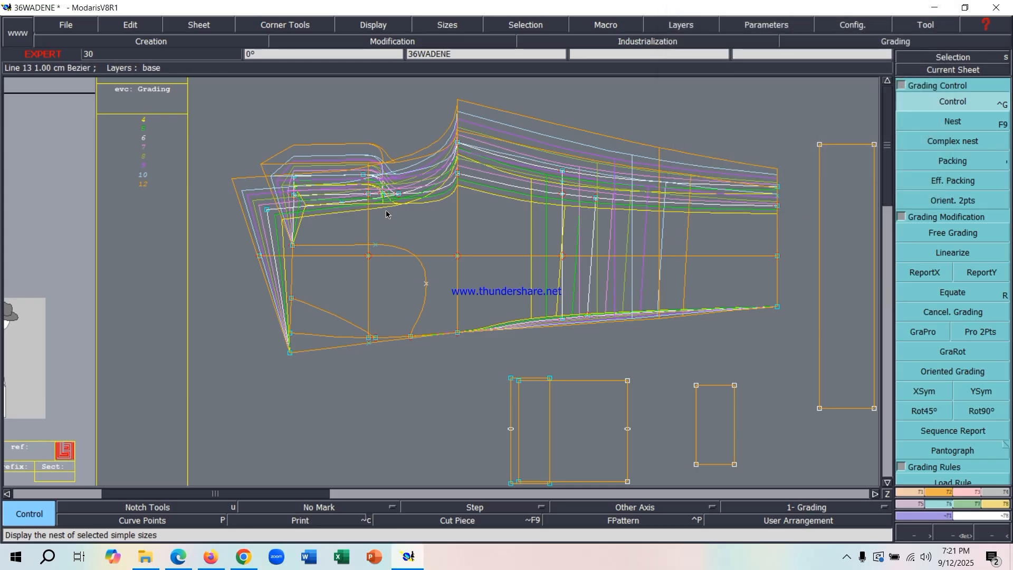
Copy the waist corner's X grading with ReportX to the other waist points down to the side seam
{"action": "left_click", "coordinate": [982, 272]}
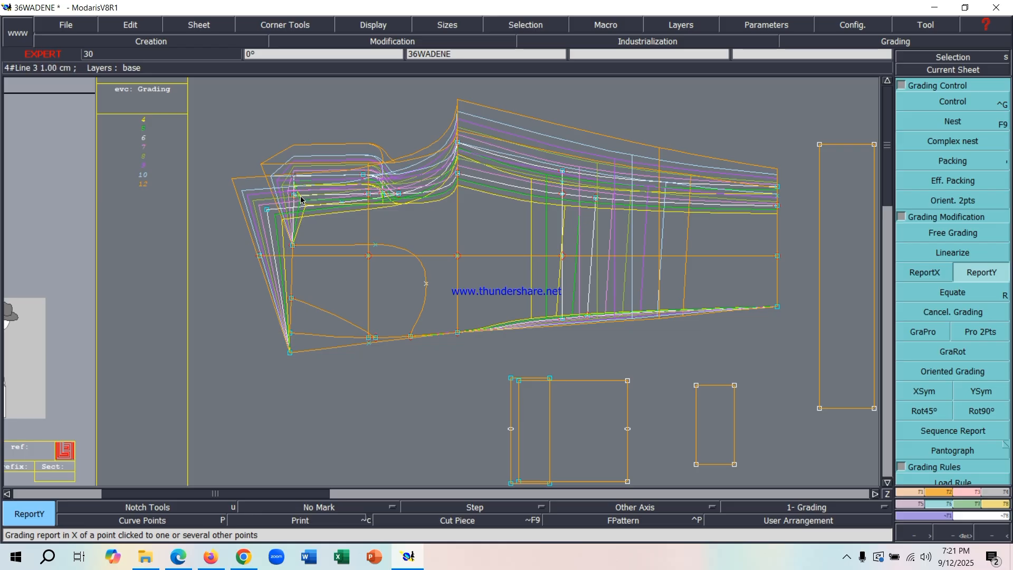
{"action": "left_click", "coordinate": [925, 272]}
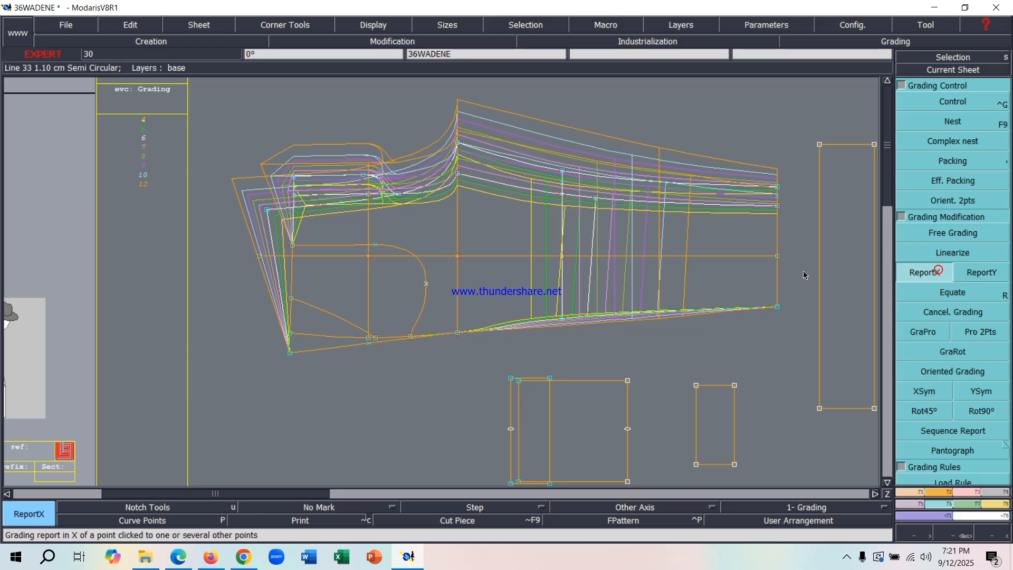
{"action": "left_click", "coordinate": [295, 180]}
{"action": "left_click", "coordinate": [292, 245]}
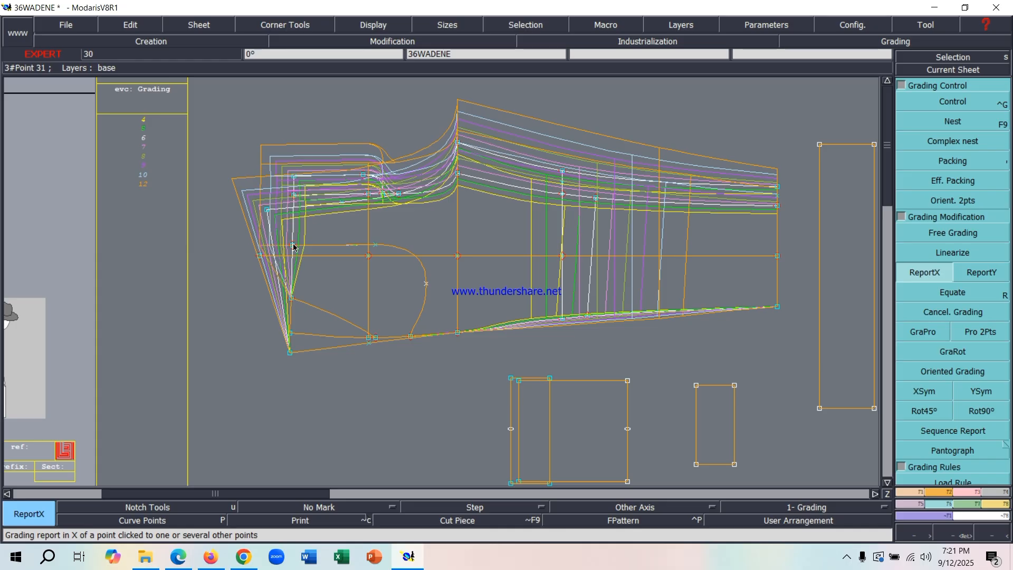
{"action": "left_click", "coordinate": [290, 338]}
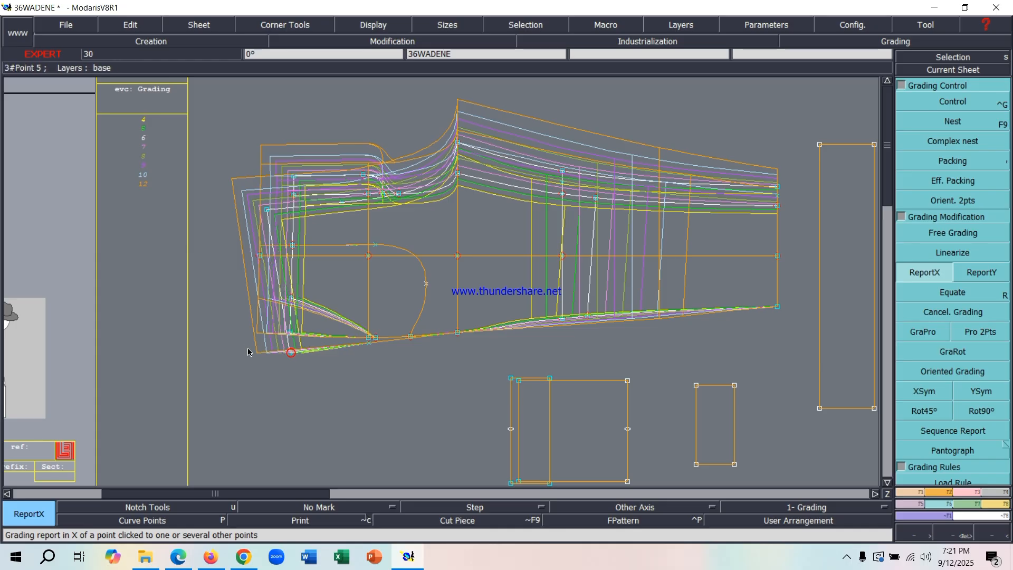
Stack the graded nest on the waist near the side seam with Packing
{"action": "scroll", "coordinate": [393, 272], "scroll_direction": "up", "scroll_amount": 2}
{"action": "scroll", "coordinate": [396, 270], "scroll_direction": "down", "scroll_amount": 2}
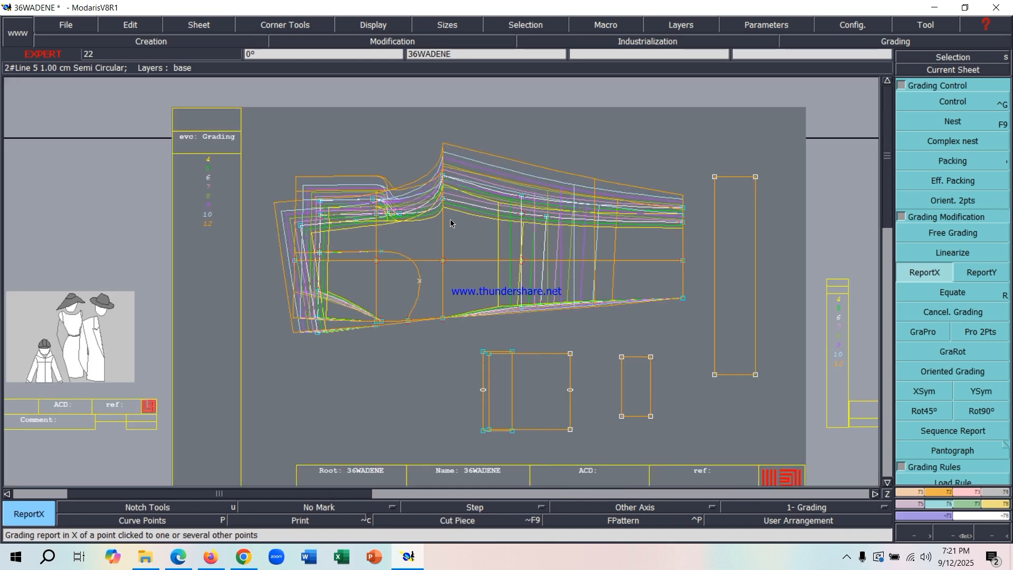
{"action": "scroll", "coordinate": [450, 219], "scroll_direction": "up", "scroll_amount": 2}
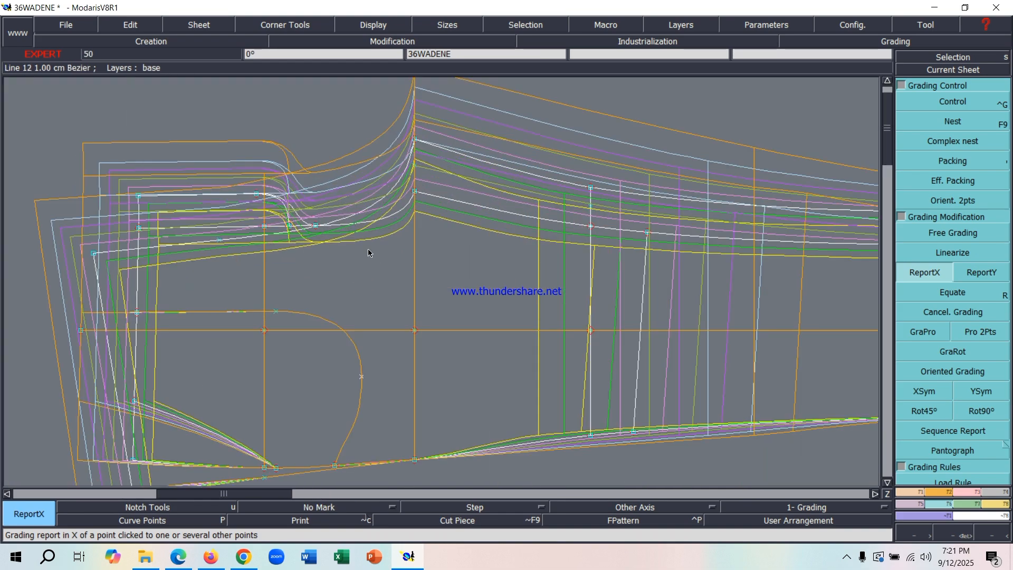
{"action": "scroll", "coordinate": [293, 218], "scroll_direction": "down", "scroll_amount": 2}
{"action": "scroll", "coordinate": [292, 218], "scroll_direction": "up", "scroll_amount": 1}
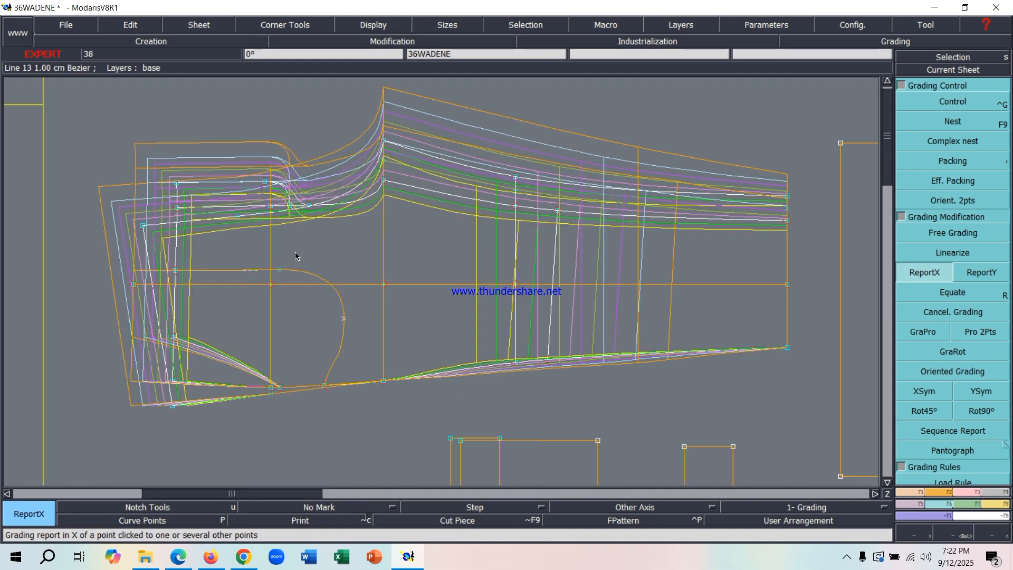
{"action": "left_click", "coordinate": [950, 161]}
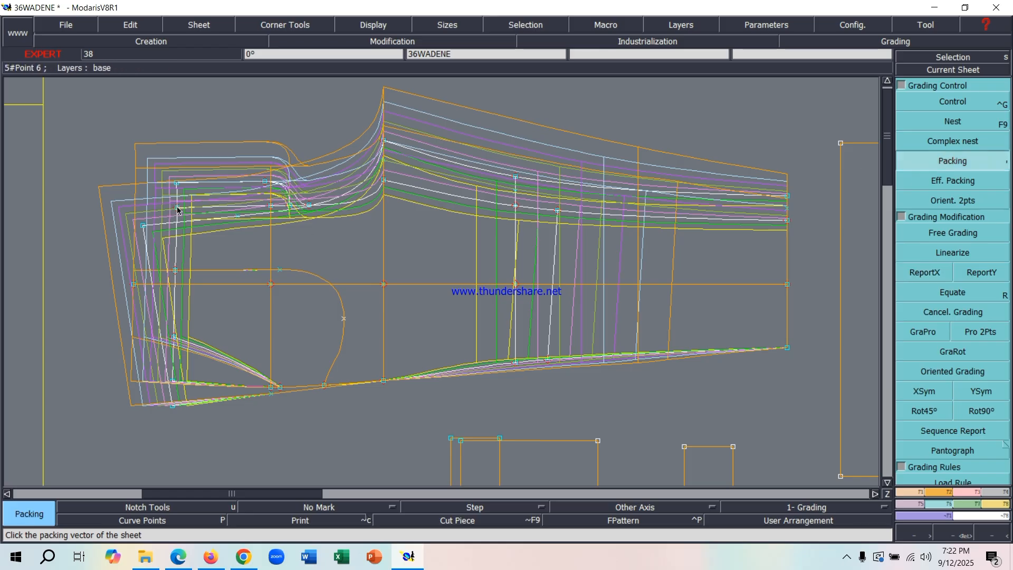
{"action": "left_click", "coordinate": [244, 386]}
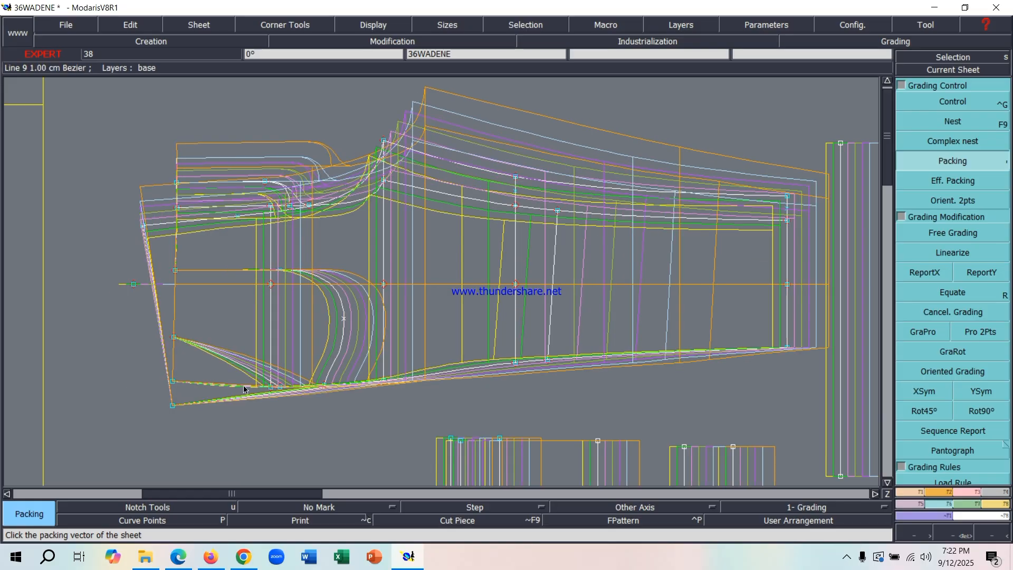
Set ddx to 1 between sizes 4–5 and 0 between 5–6 and 6–7 for the hip line's lower end point
{"action": "scroll", "coordinate": [265, 394], "scroll_direction": "up", "scroll_amount": 1}
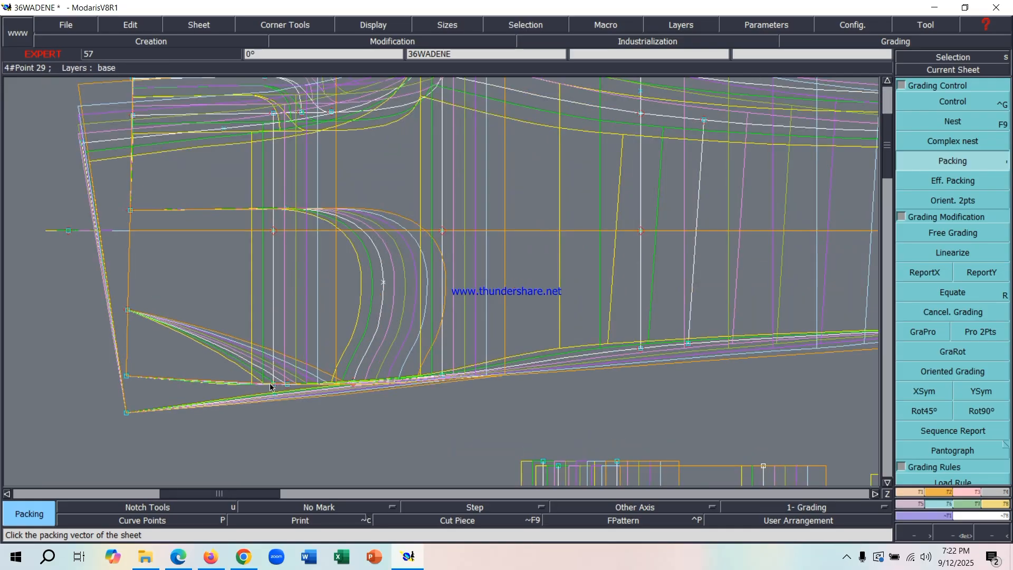
{"action": "key", "text": "ctrl+g"}
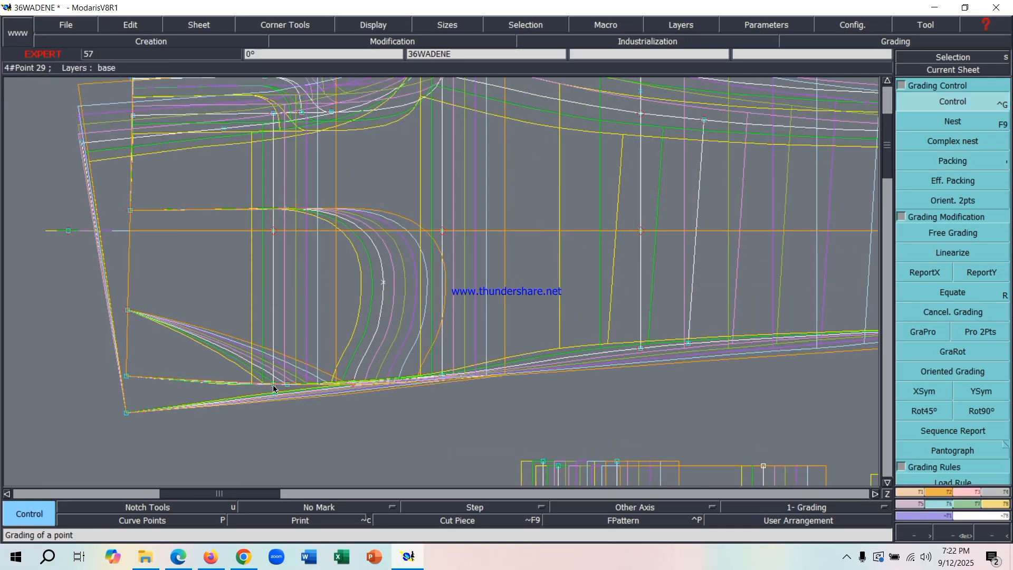
{"action": "left_click", "coordinate": [273, 384]}
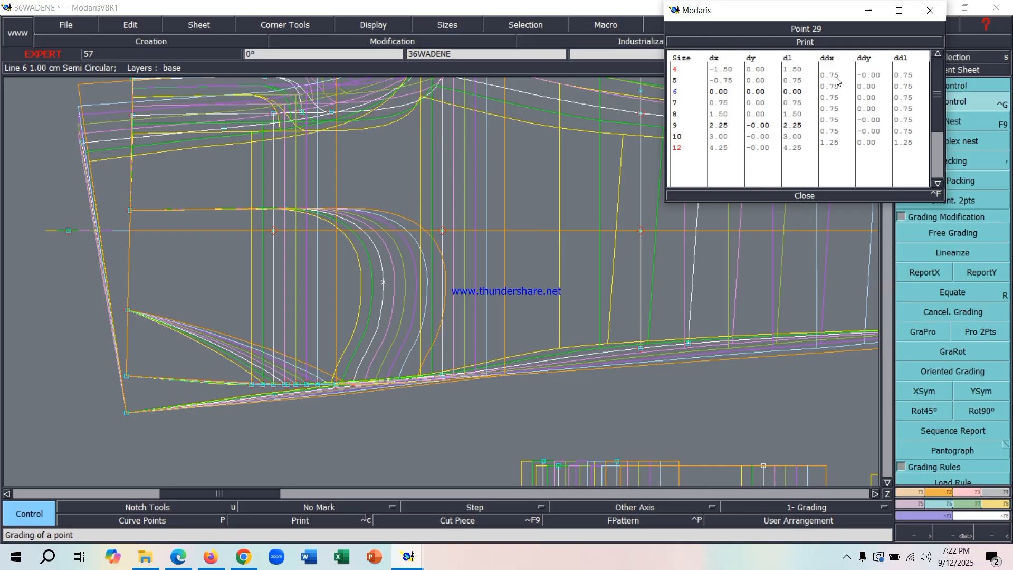
{"action": "left_click", "coordinate": [834, 75]}
{"action": "type", "text": "1"}
{"action": "key", "text": "Return"}
{"action": "type", "text": "0"}
{"action": "key", "text": "Return"}
{"action": "type", "text": "0"}
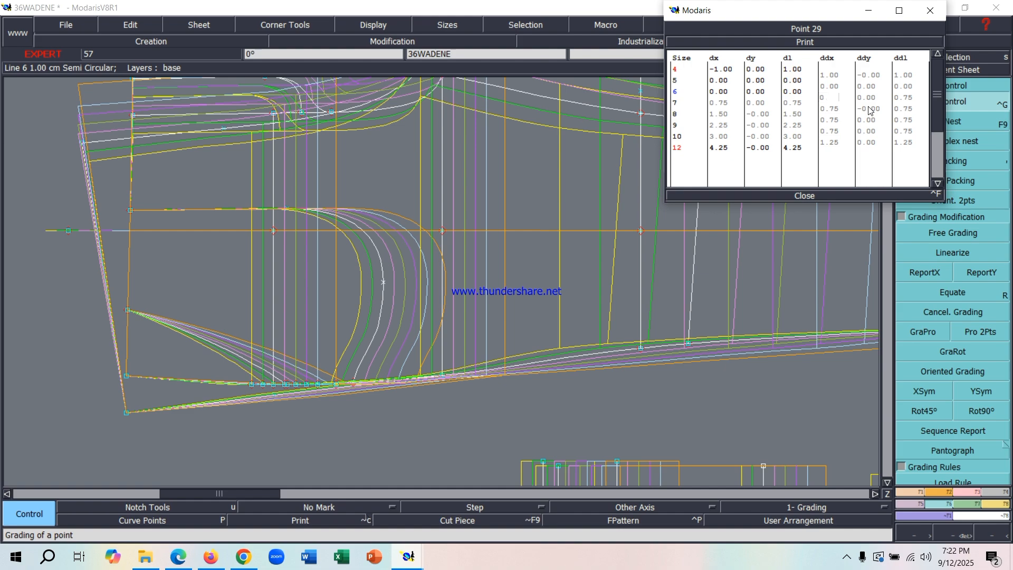
{"action": "key", "text": "Return"}
Set the hip line's lower point ddx to 1 between sizes 7–8, 0 between 8–9, and 1 between 9–10 and 10–12, closing the table
{"action": "type", "text": "1"}
{"action": "key", "text": "Return"}
{"action": "type", "text": "0"}
{"action": "key", "text": "Return"}
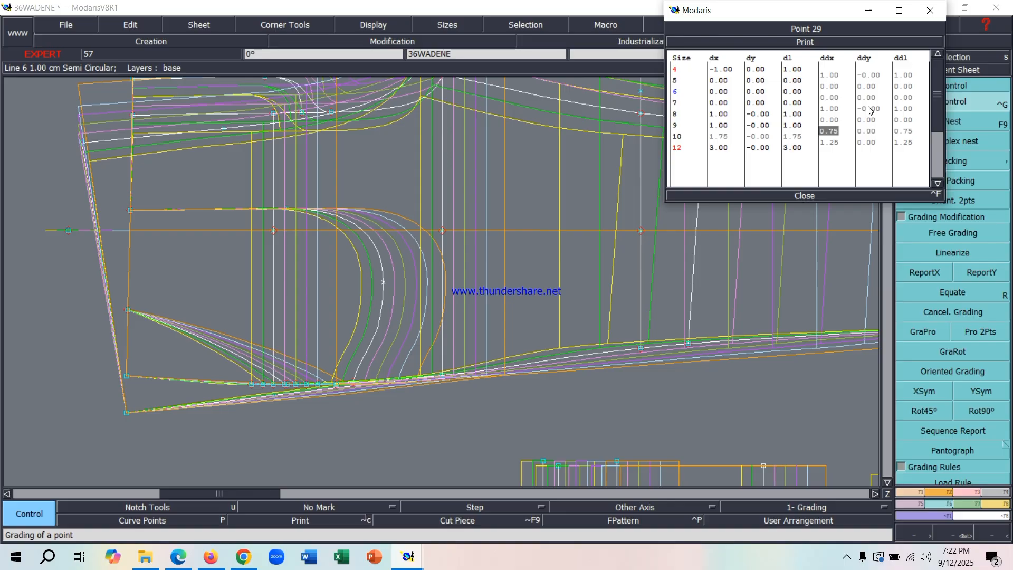
{"action": "type", "text": "1"}
{"action": "key", "text": "Return"}
{"action": "type", "text": "1"}
{"action": "key", "text": "Return"}
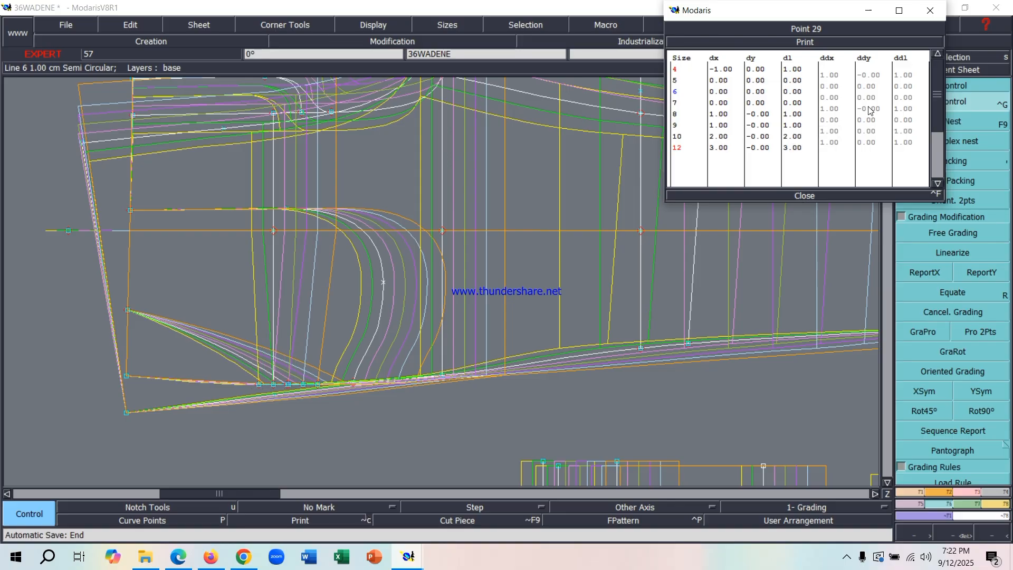
{"action": "left_click", "coordinate": [803, 196]}
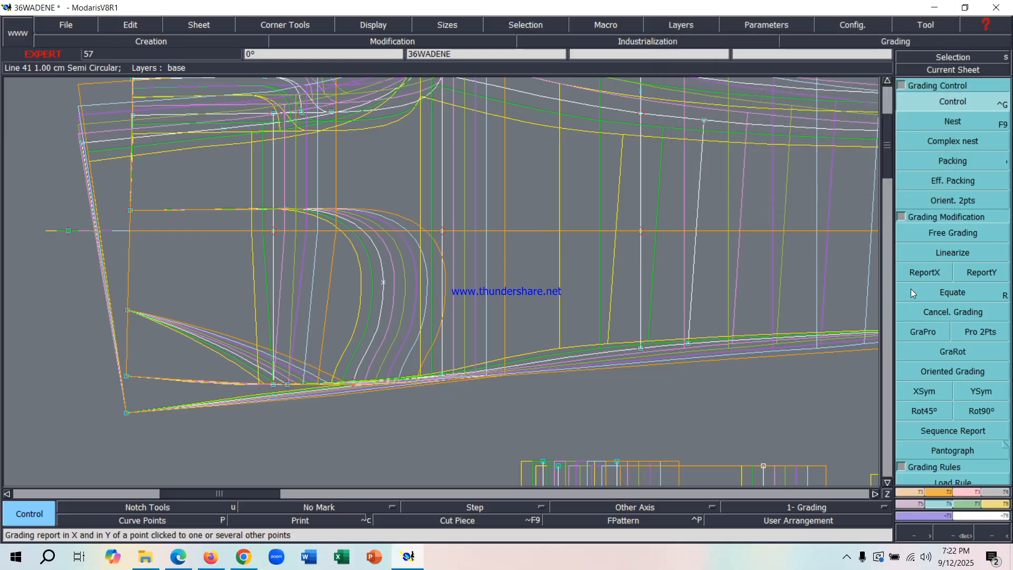
Copy the hip line's lower point X grading with ReportX to its grainline and upper end points
{"action": "left_click", "coordinate": [924, 273]}
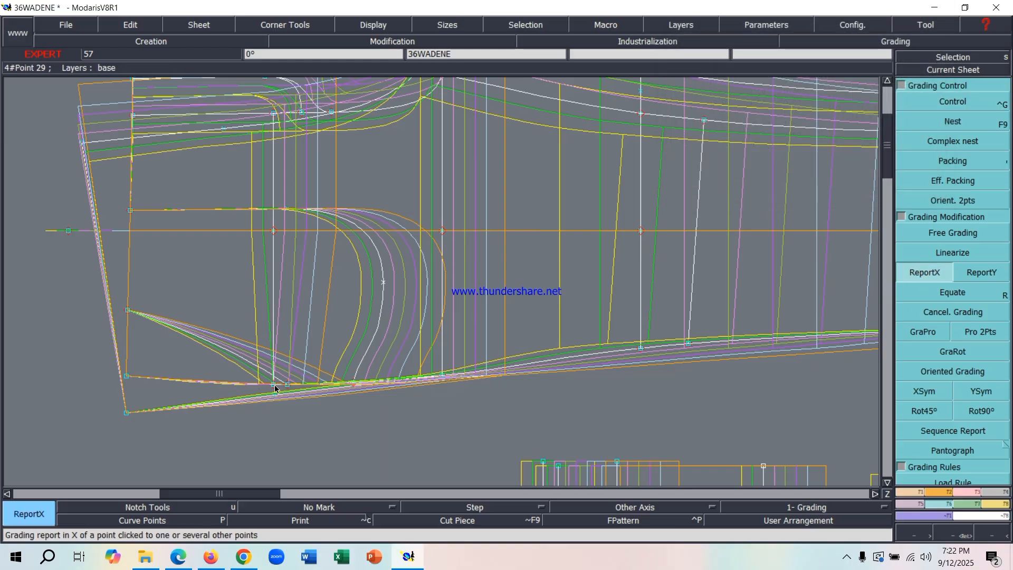
{"action": "left_click", "coordinate": [274, 231]}
{"action": "scroll", "coordinate": [274, 235], "scroll_direction": "down", "scroll_amount": 1}
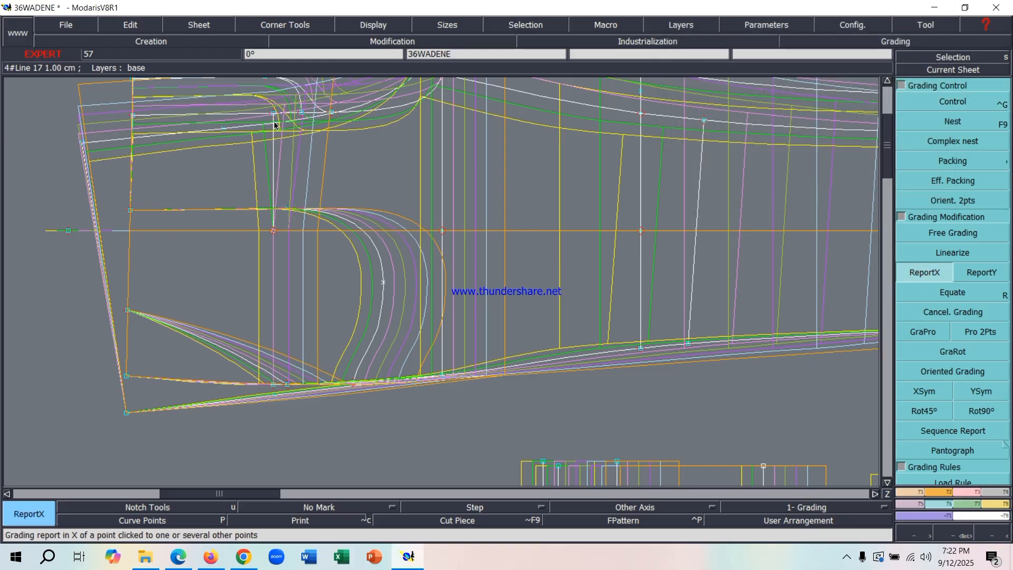
{"action": "scroll", "coordinate": [310, 179], "scroll_direction": "down", "scroll_amount": 1}
{"action": "scroll", "coordinate": [310, 183], "scroll_direction": "up", "scroll_amount": 1}
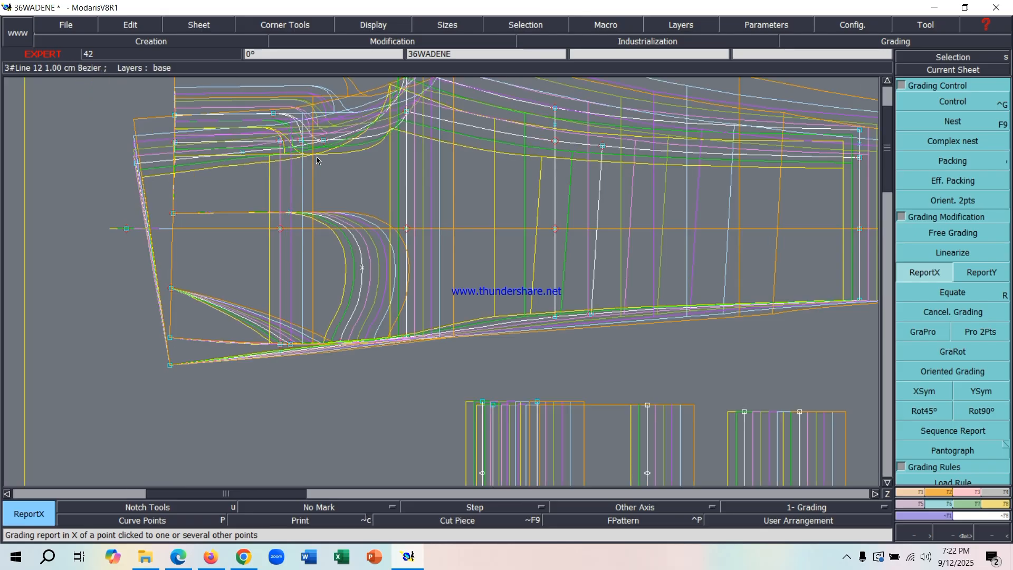
Stack the graded nest on the front waist point at the base of the fly with Packing
{"action": "left_click", "coordinate": [959, 161]}
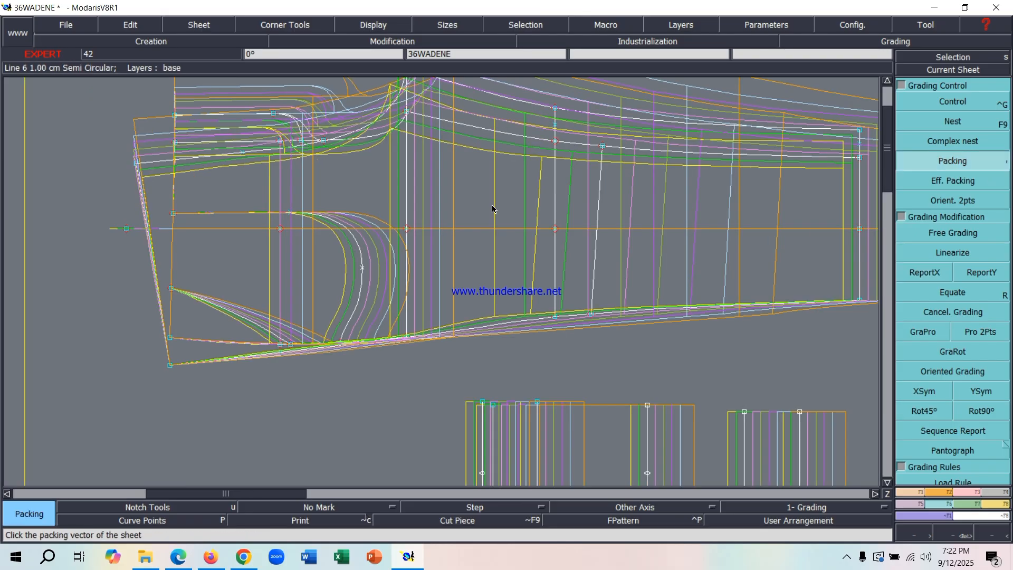
{"action": "scroll", "coordinate": [235, 250], "scroll_direction": "down", "scroll_amount": 2}
{"action": "scroll", "coordinate": [281, 175], "scroll_direction": "up", "scroll_amount": 2}
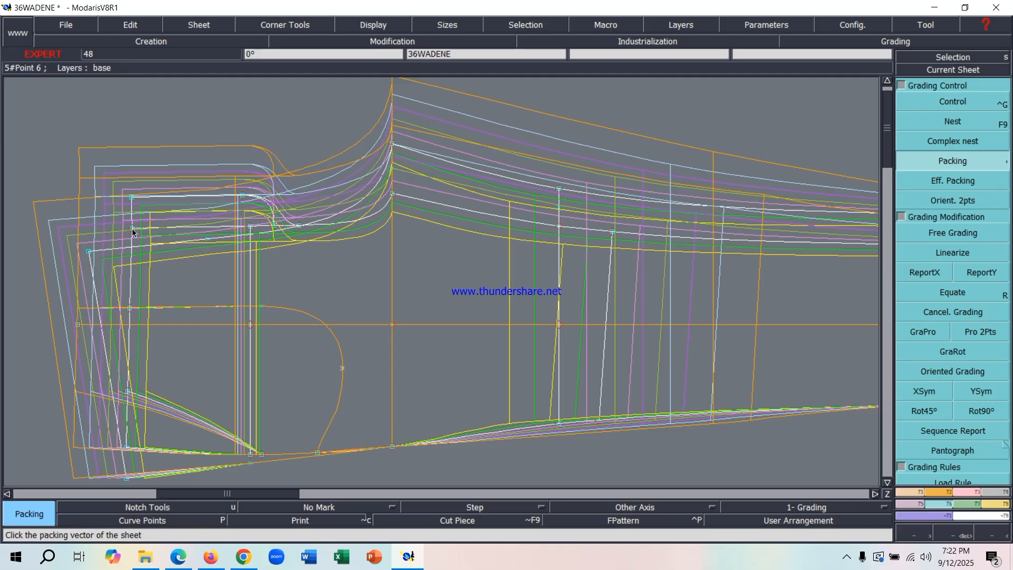
{"action": "scroll", "coordinate": [132, 229], "scroll_direction": "up", "scroll_amount": 1}
{"action": "scroll", "coordinate": [260, 245], "scroll_direction": "up", "scroll_amount": 1}
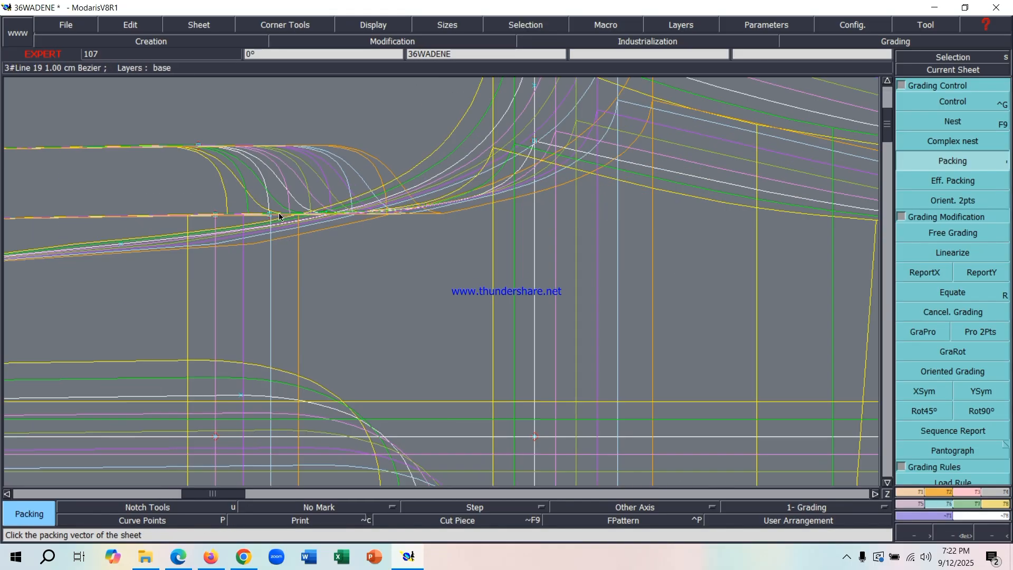
{"action": "scroll", "coordinate": [282, 205], "scroll_direction": "down", "scroll_amount": 1}
{"action": "scroll", "coordinate": [290, 190], "scroll_direction": "down", "scroll_amount": 1}
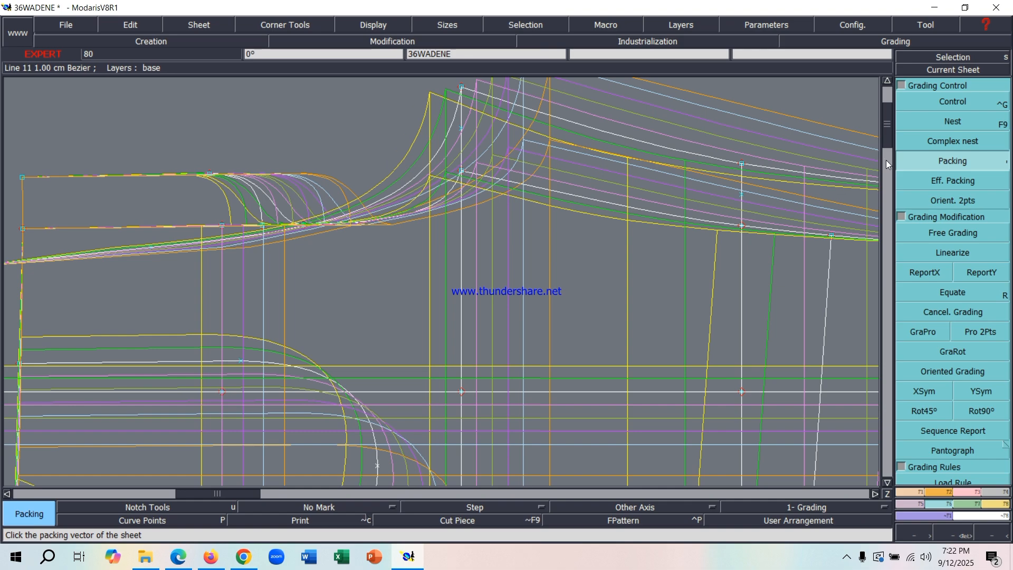
Set the fly's lower end point ddx to 0.5 between sizes 4–5, 5–6 and 6–7, and 0 between 7–8
{"action": "left_click", "coordinate": [952, 102]}
{"action": "scroll", "coordinate": [281, 226], "scroll_direction": "up", "scroll_amount": 2}
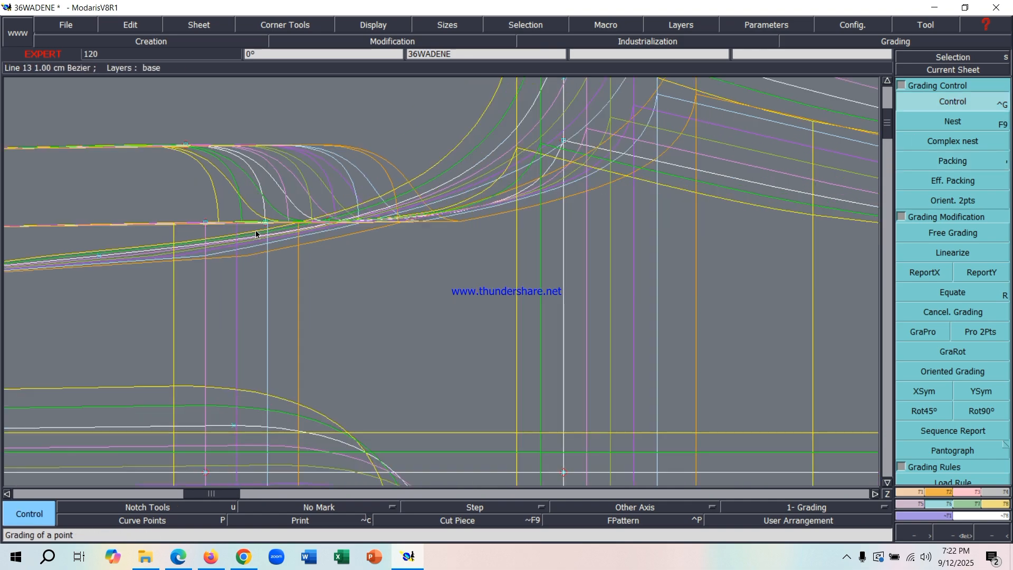
{"action": "left_click", "coordinate": [263, 226]}
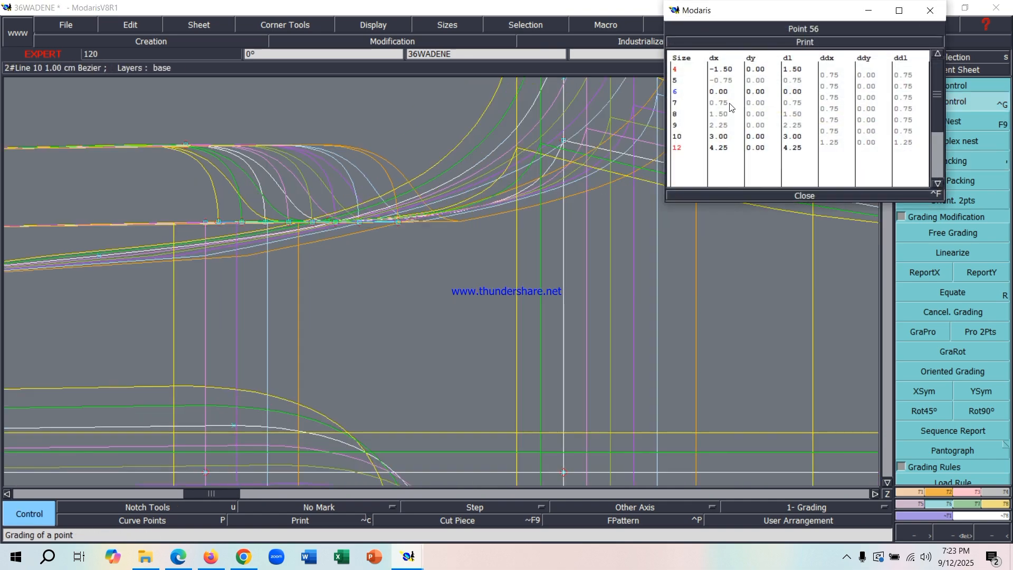
{"action": "left_click", "coordinate": [831, 75]}
{"action": "type", "text": ".5"}
{"action": "key", "text": "Return"}
{"action": "type", "text": ".5"}
{"action": "key", "text": "Return"}
{"action": "type", "text": ".5"}
{"action": "key", "text": "Return"}
{"action": "type", "text": "0"}
{"action": "key", "text": "Return"}
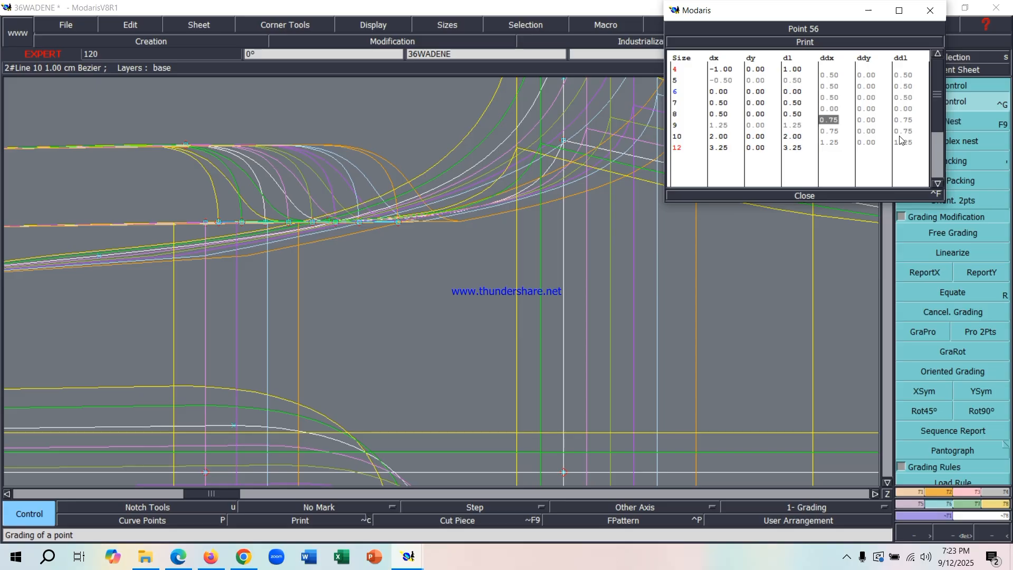
Set the fly's lower end point ddx to 0.5 between sizes 8–9, 0 between 9–10 and 1 between 10–12, closing the table
{"action": "type", "text": ".25"}
{"action": "key", "text": "Return"}
{"action": "type", "text": "0"}
{"action": "key", "text": "Return"}
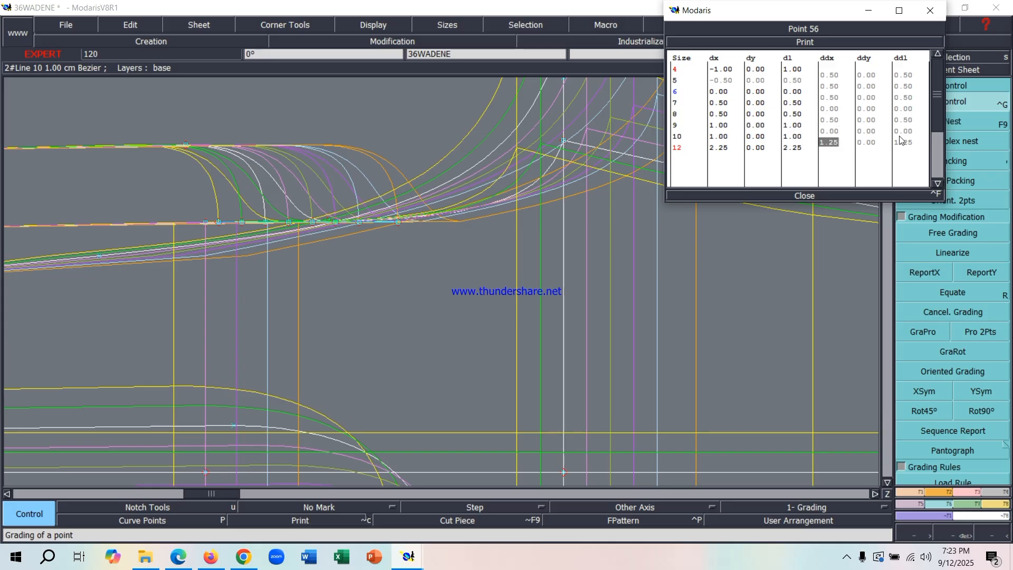
{"action": "type", "text": ".1"}
{"action": "key", "text": "Return"}
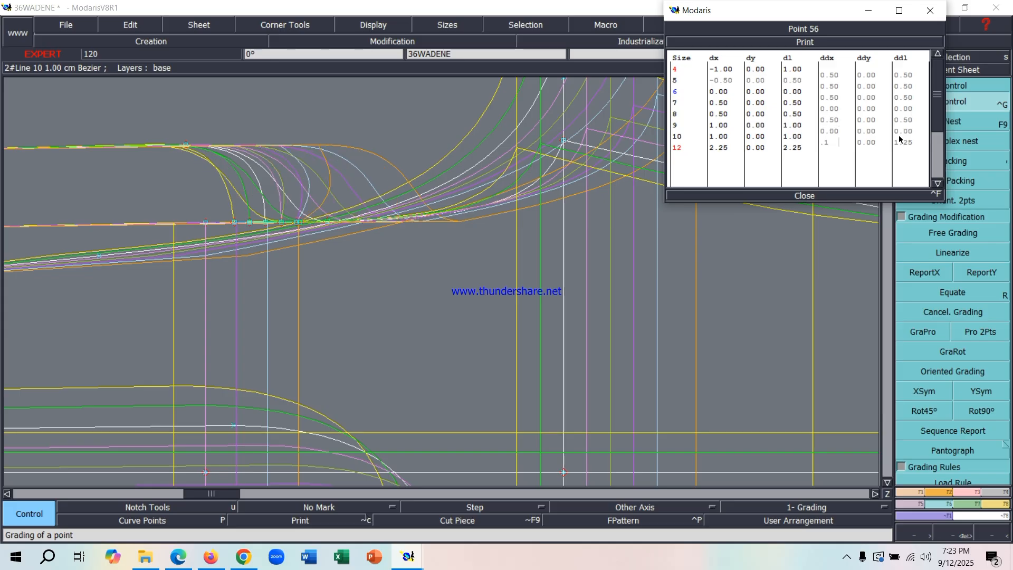
{"action": "left_click", "coordinate": [830, 141]}
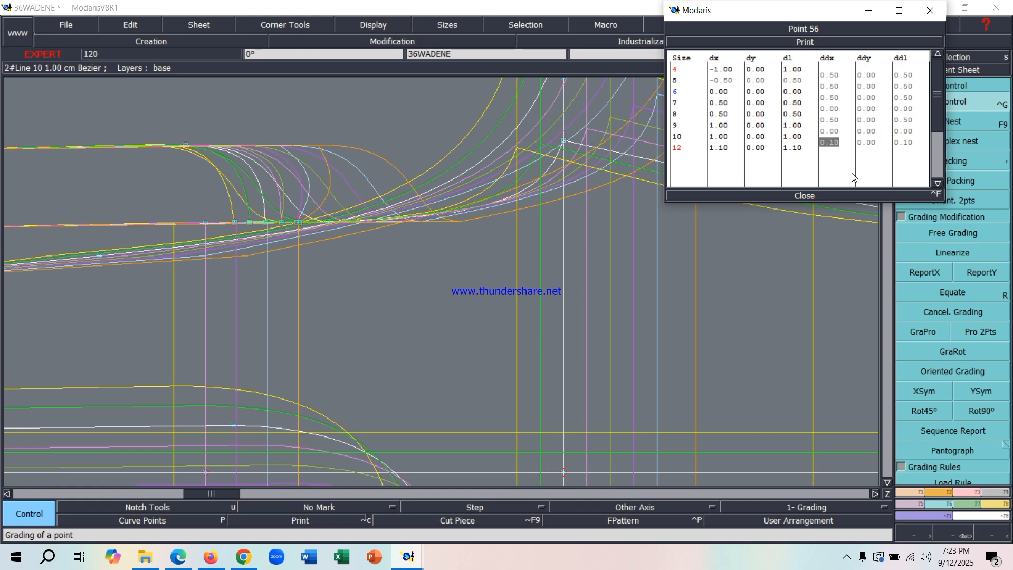
{"action": "type", "text": "1"}
{"action": "key", "text": "Return"}
{"action": "left_click", "coordinate": [799, 196]}
Copy the fly end point's X grading with ReportX to the fly's upper curve point and the neighbouring front rise point
{"action": "left_click", "coordinate": [923, 273]}
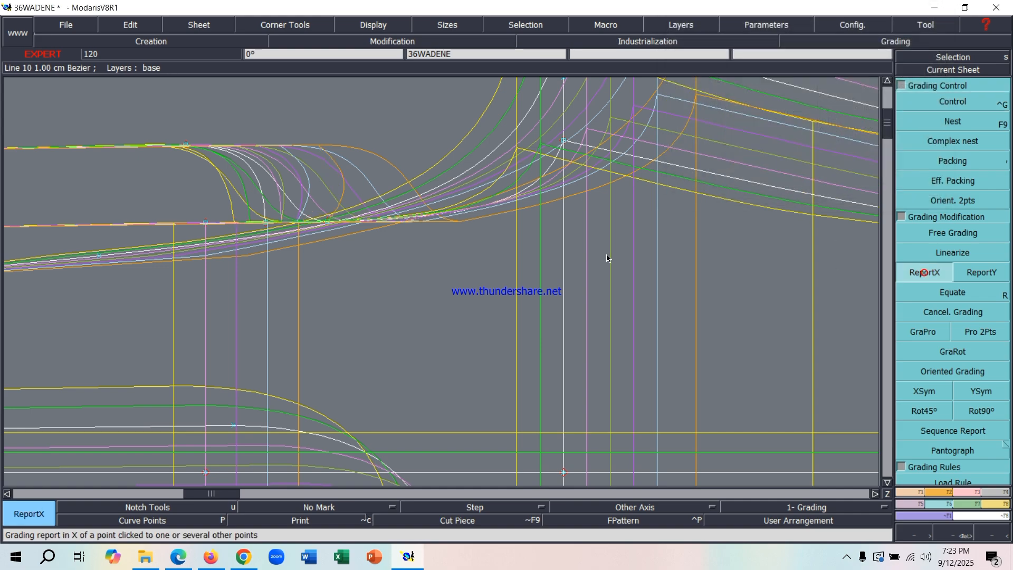
{"action": "left_click", "coordinate": [184, 144]}
{"action": "left_click", "coordinate": [330, 219]}
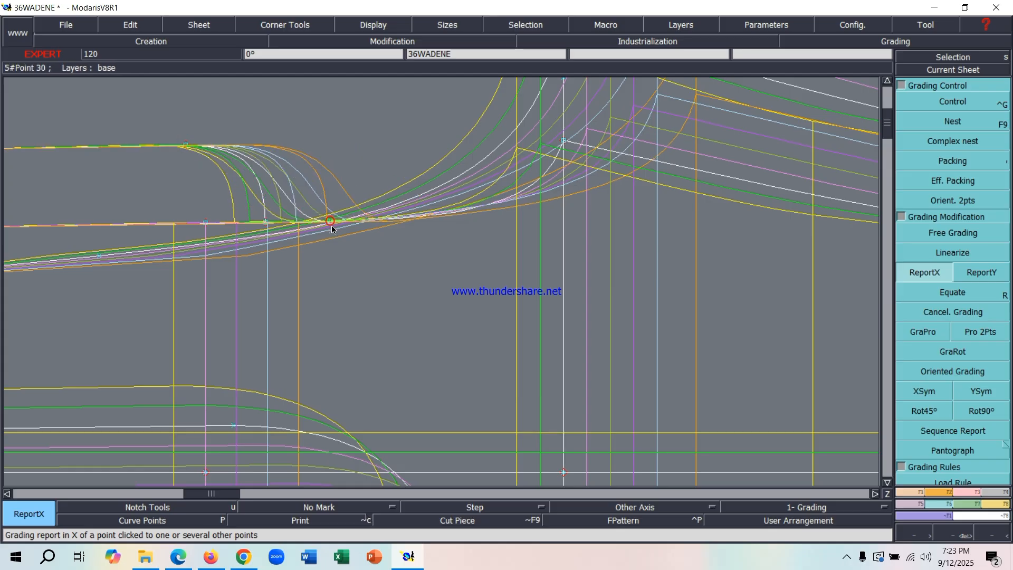
Reset the nest's packing and examine the fly, hip line and crotch curve grading across the sizes
{"action": "left_click", "coordinate": [943, 159]}
{"action": "scroll", "coordinate": [338, 303], "scroll_direction": "down", "scroll_amount": 2}
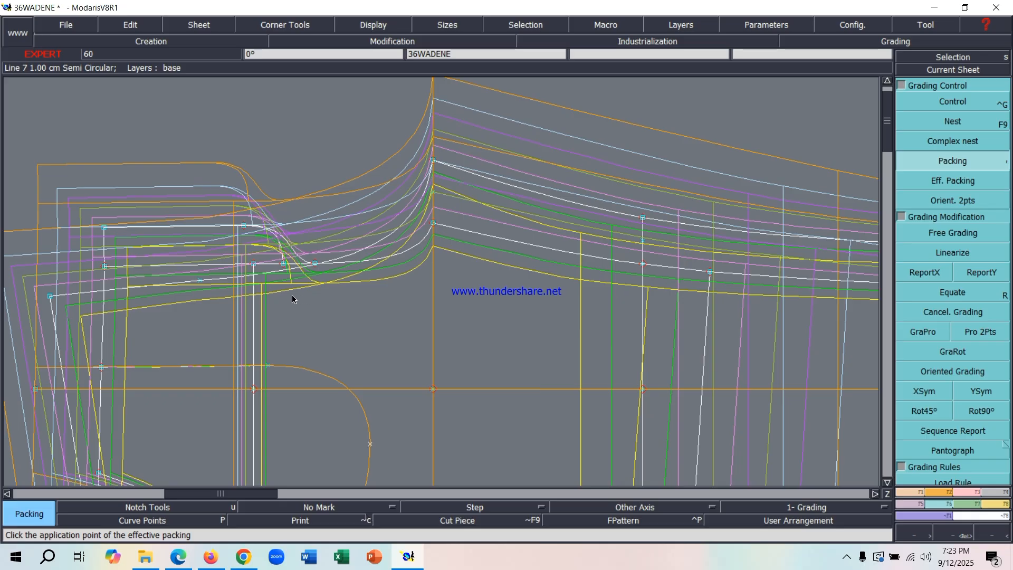
{"action": "scroll", "coordinate": [291, 296], "scroll_direction": "down", "scroll_amount": 2}
{"action": "scroll", "coordinate": [288, 294], "scroll_direction": "up", "scroll_amount": 3}
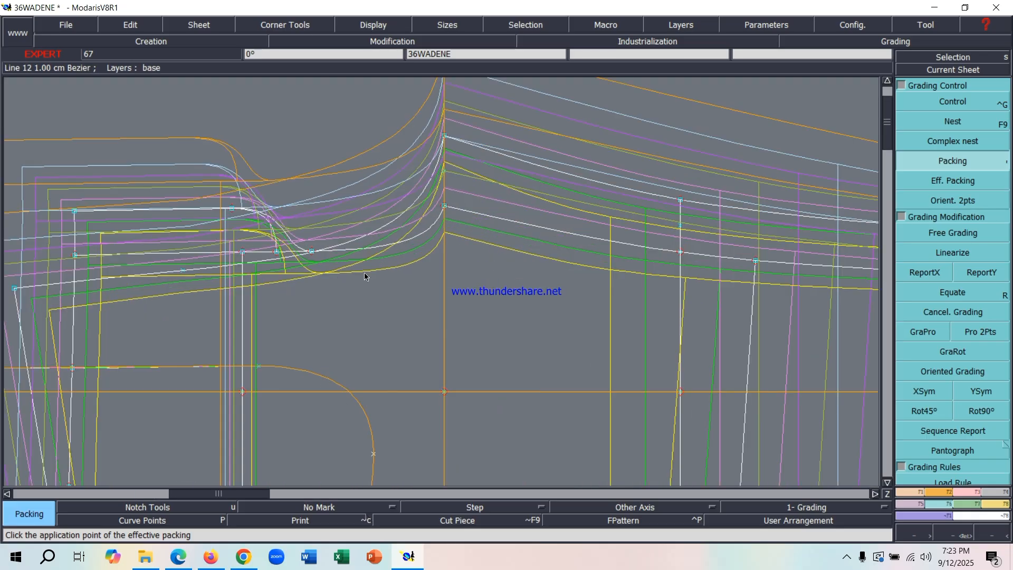
{"action": "scroll", "coordinate": [234, 261], "scroll_direction": "down", "scroll_amount": 2}
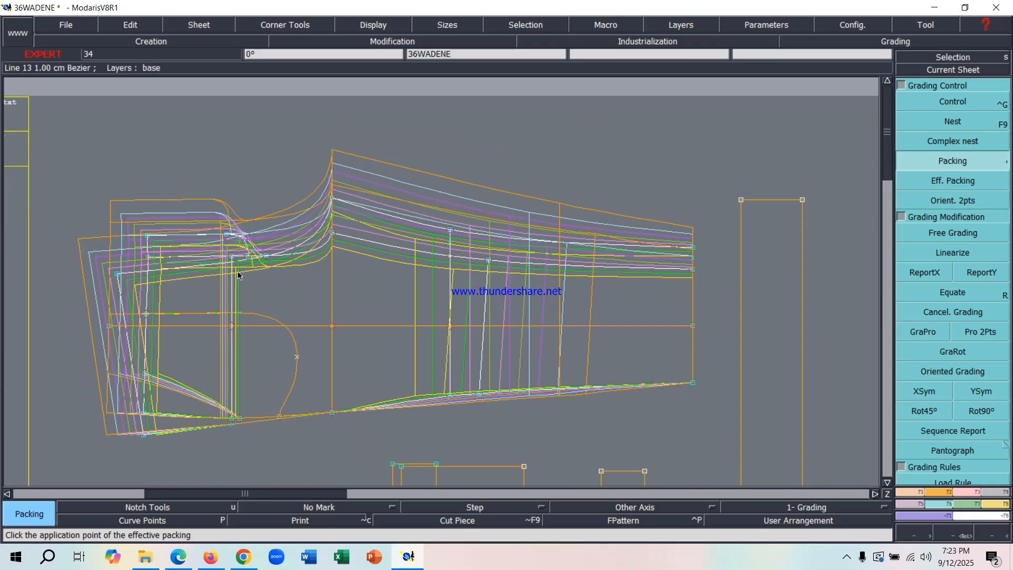
{"action": "scroll", "coordinate": [212, 288], "scroll_direction": "up", "scroll_amount": 1}
{"action": "scroll", "coordinate": [230, 257], "scroll_direction": "up", "scroll_amount": 1}
{"action": "scroll", "coordinate": [299, 268], "scroll_direction": "down", "scroll_amount": 2}
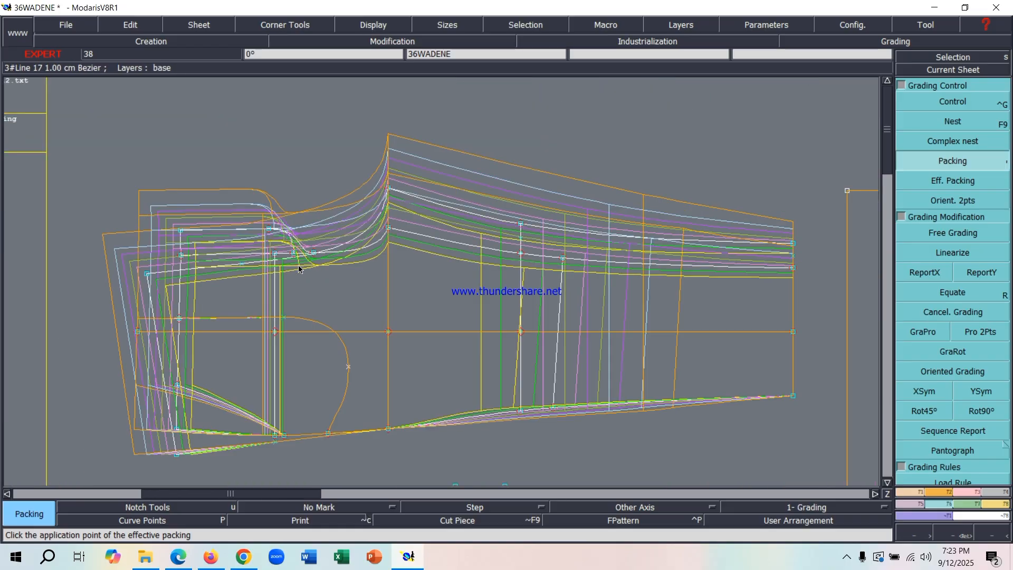
{"action": "scroll", "coordinate": [300, 268], "scroll_direction": "up", "scroll_amount": 1}
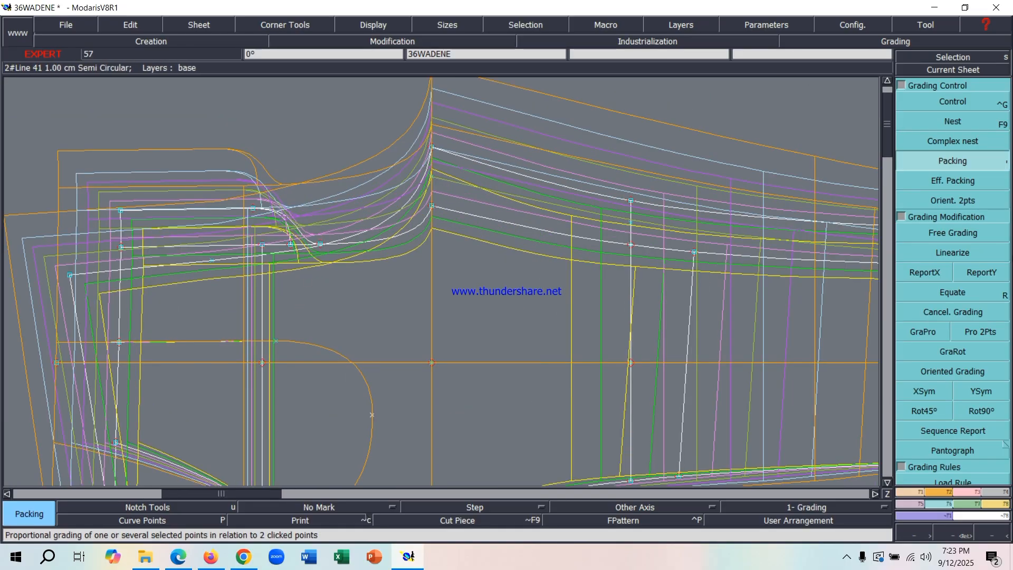
{"action": "scroll", "coordinate": [283, 287], "scroll_direction": "down", "scroll_amount": 1}
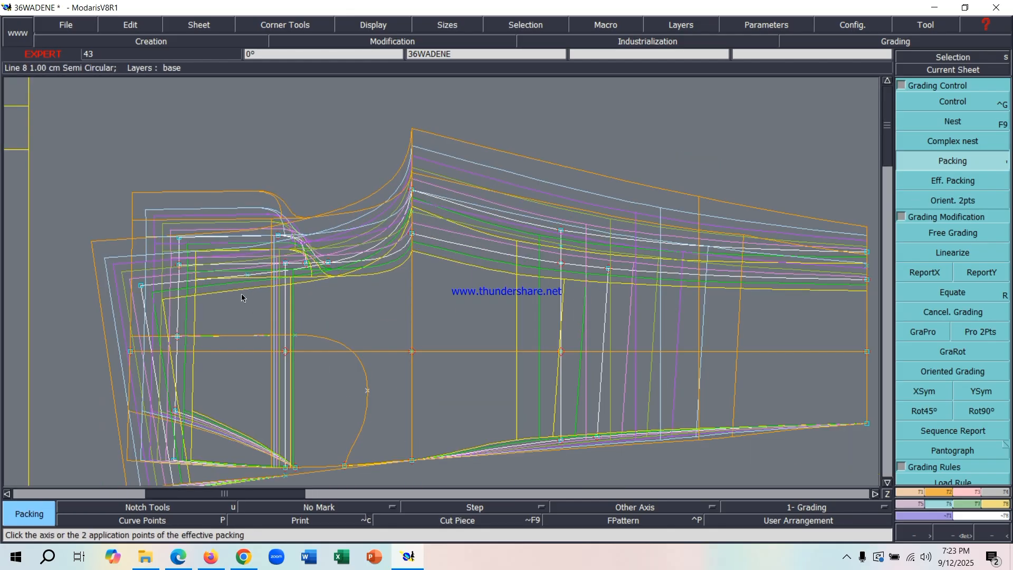
Stack the nest on the slanted waistline's upper corner with Packing and examine the hip and fly grading
{"action": "left_click", "coordinate": [142, 286]}
{"action": "scroll", "coordinate": [255, 290], "scroll_direction": "up", "scroll_amount": 1}
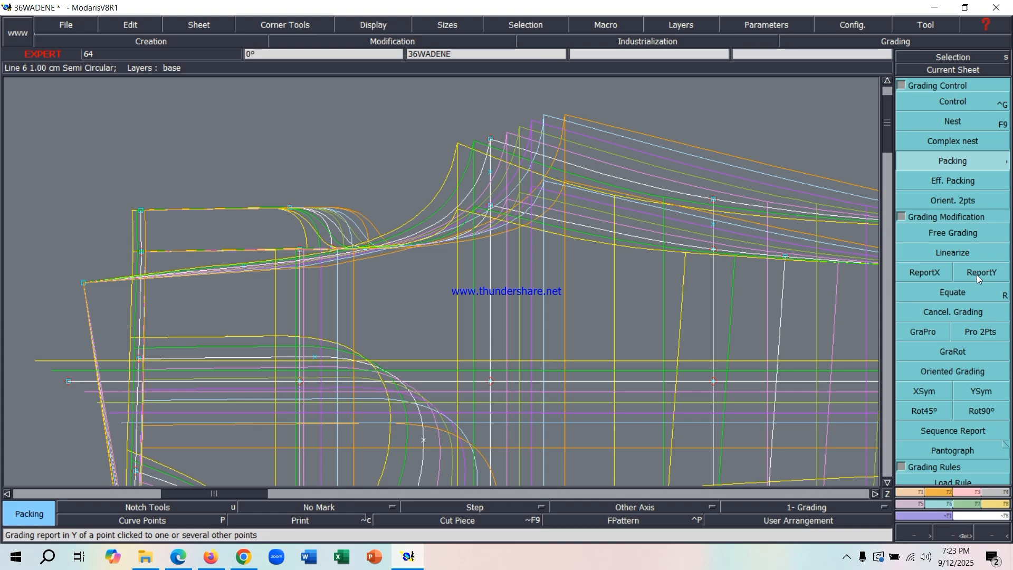
{"action": "scroll", "coordinate": [479, 348], "scroll_direction": "down", "scroll_amount": 1}
{"action": "scroll", "coordinate": [384, 419], "scroll_direction": "up", "scroll_amount": 1}
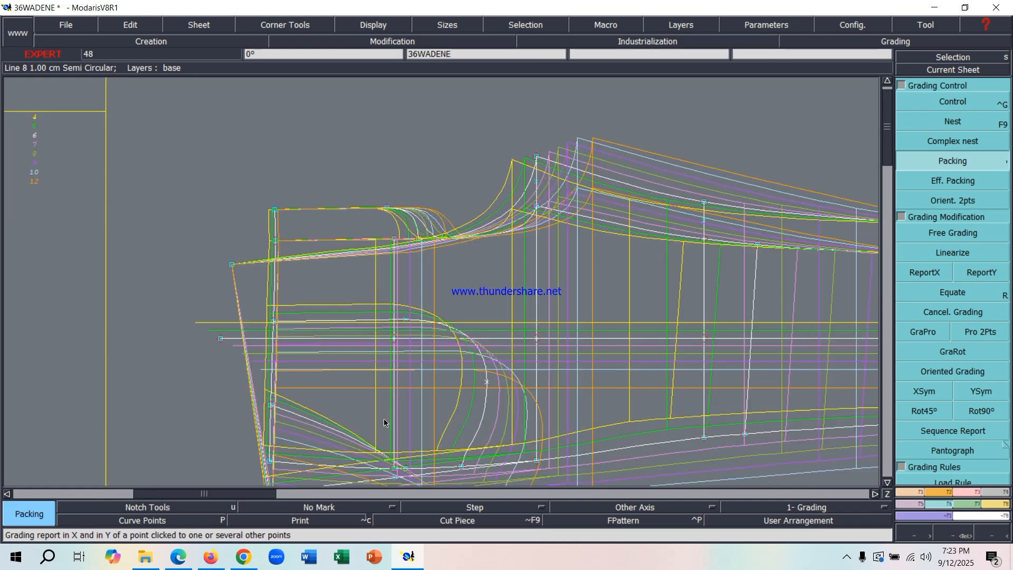
{"action": "scroll", "coordinate": [379, 406], "scroll_direction": "down", "scroll_amount": 1}
{"action": "scroll", "coordinate": [370, 438], "scroll_direction": "up", "scroll_amount": 1}
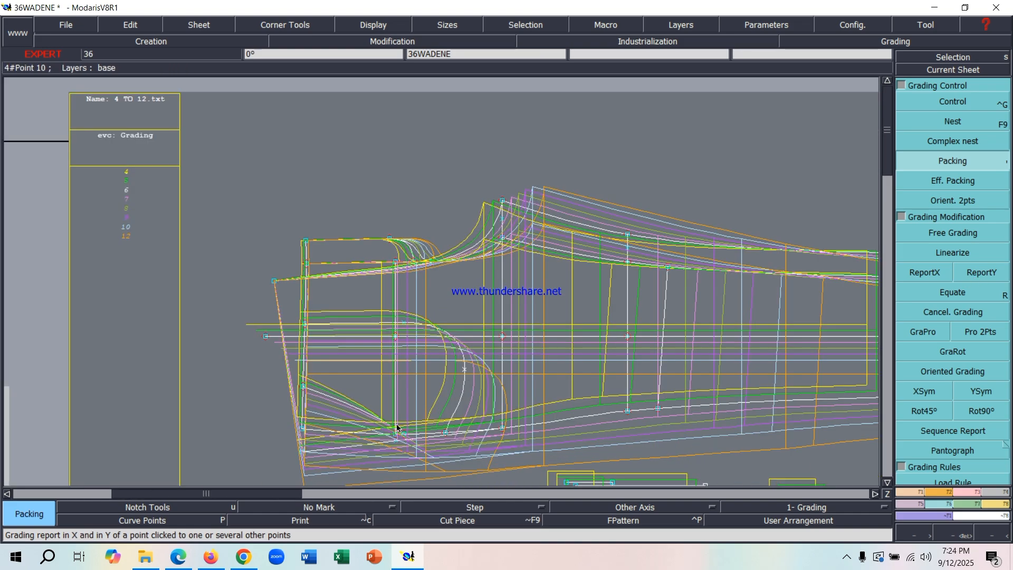
{"action": "left_click", "coordinate": [925, 272]}
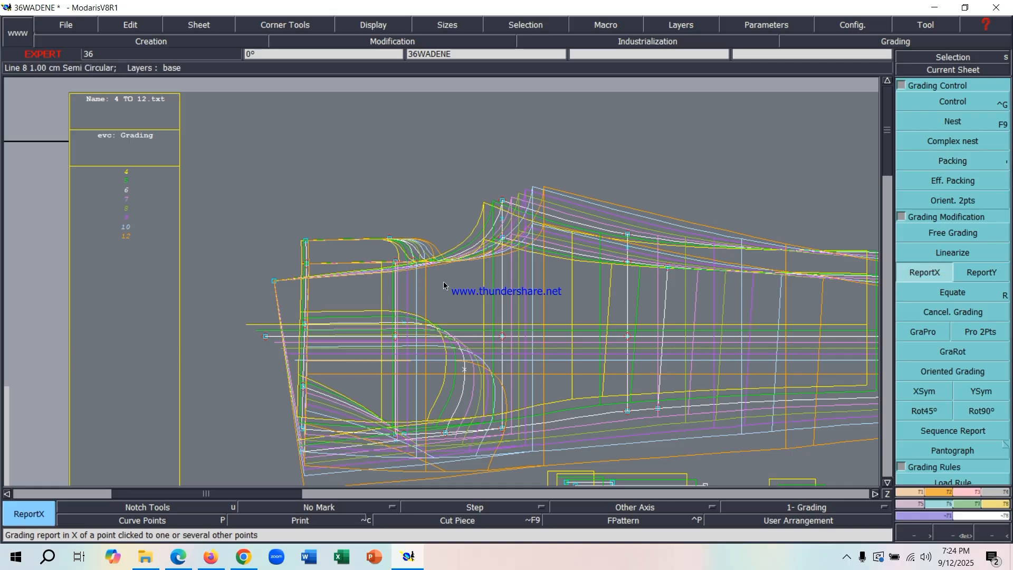
{"action": "scroll", "coordinate": [443, 286], "scroll_direction": "up", "scroll_amount": 2}
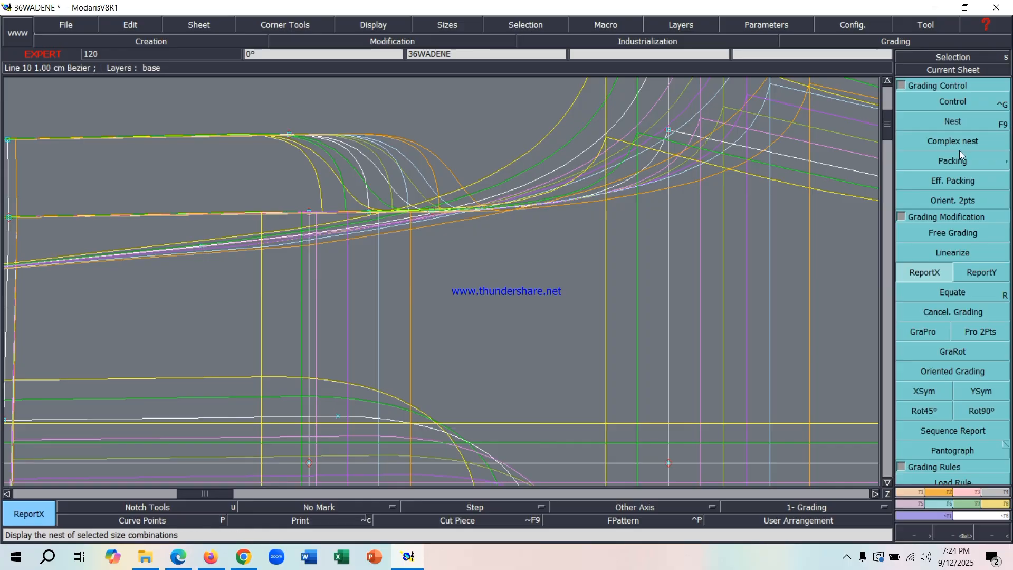
Reset the nest's packing and run ReportX from the hip line's upper end point
{"action": "left_click", "coordinate": [959, 154]}
{"action": "scroll", "coordinate": [424, 288], "scroll_direction": "down", "scroll_amount": 2}
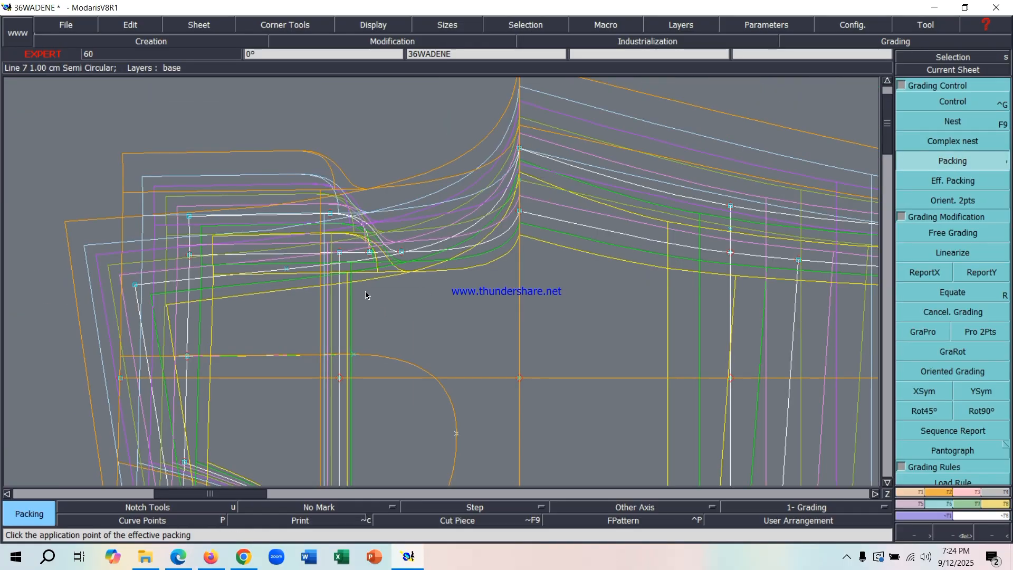
{"action": "scroll", "coordinate": [285, 258], "scroll_direction": "down", "scroll_amount": 1}
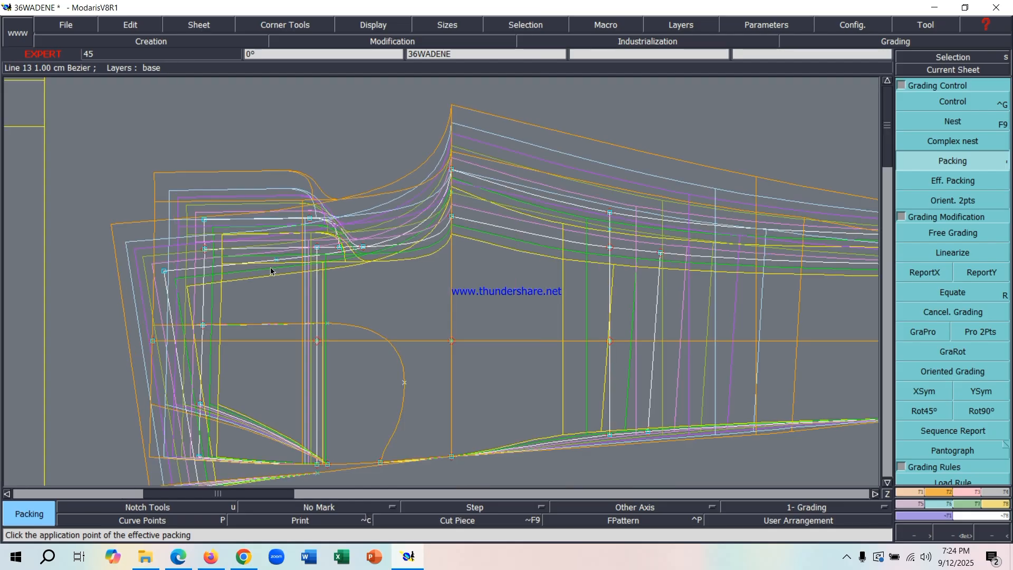
{"action": "left_click", "coordinate": [931, 272]}
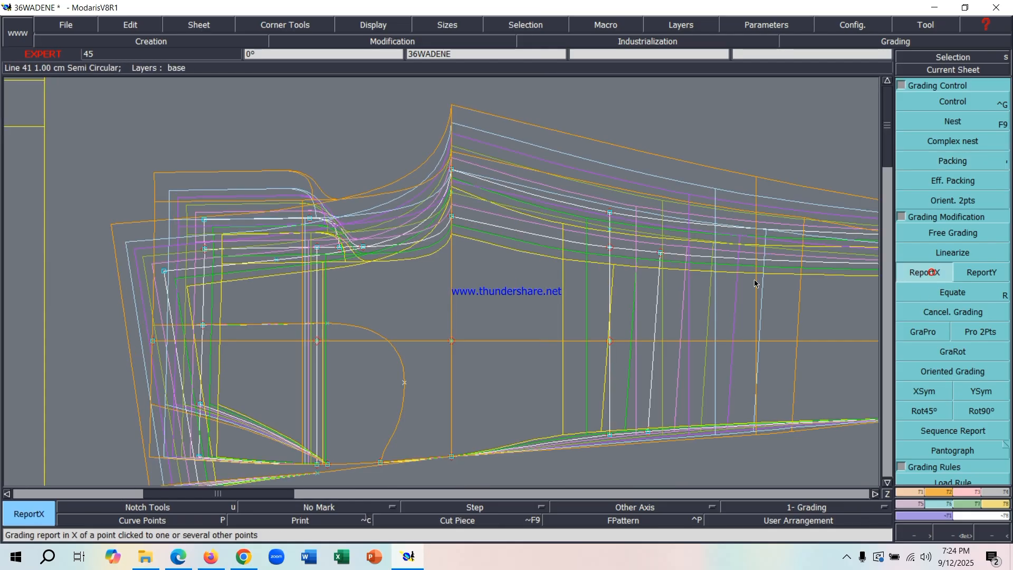
{"action": "left_click", "coordinate": [316, 248]}
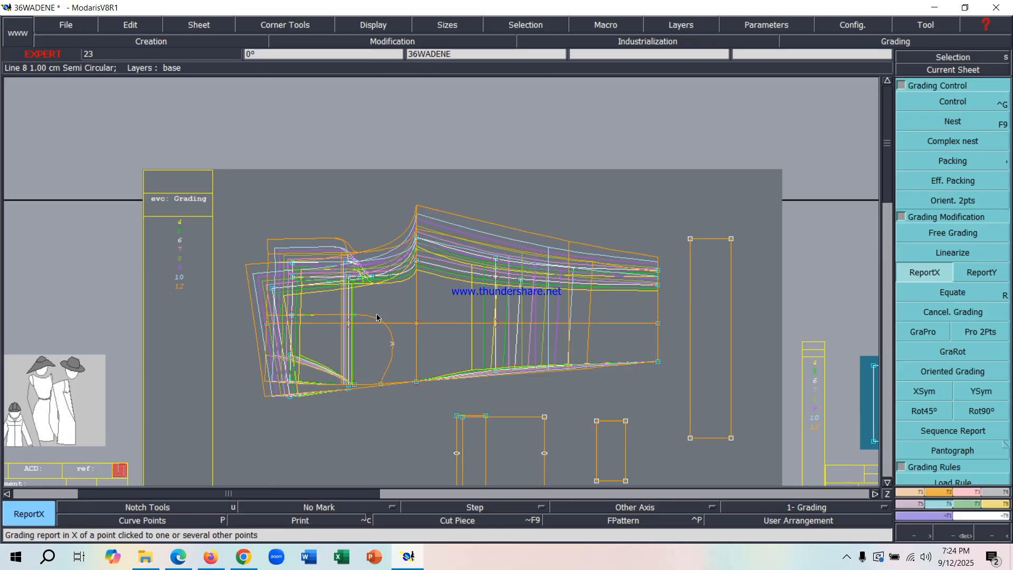
{"action": "scroll", "coordinate": [377, 306], "scroll_direction": "down", "scroll_amount": 1}
{"action": "scroll", "coordinate": [281, 420], "scroll_direction": "up", "scroll_amount": 2}
{"action": "scroll", "coordinate": [283, 421], "scroll_direction": "down", "scroll_amount": 1}
{"action": "scroll", "coordinate": [258, 418], "scroll_direction": "up", "scroll_amount": 1}
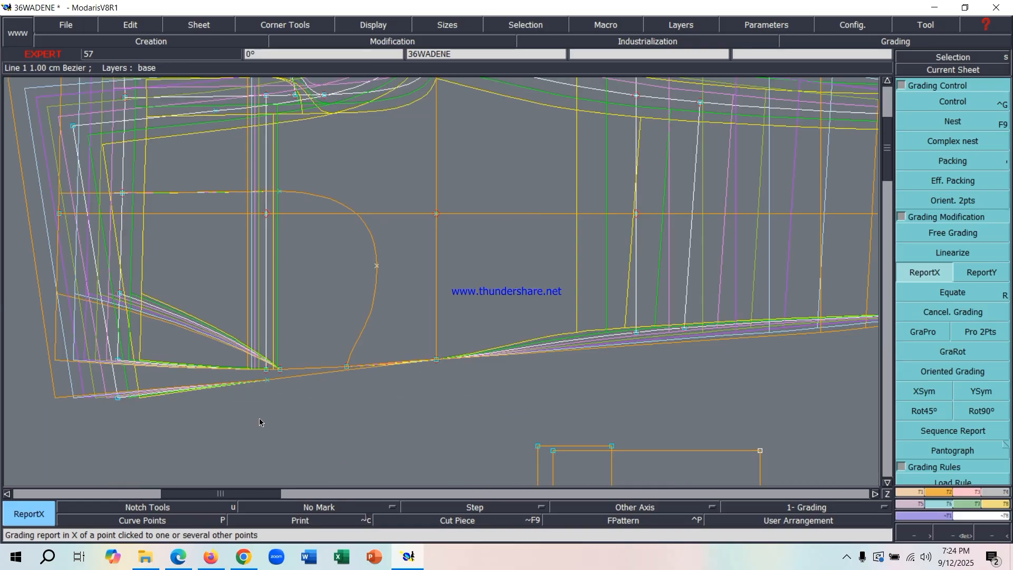
Stack the nest on the side waist point with Packing and open the grading table of the pocket opening's lower end point
{"action": "left_click", "coordinate": [953, 160]}
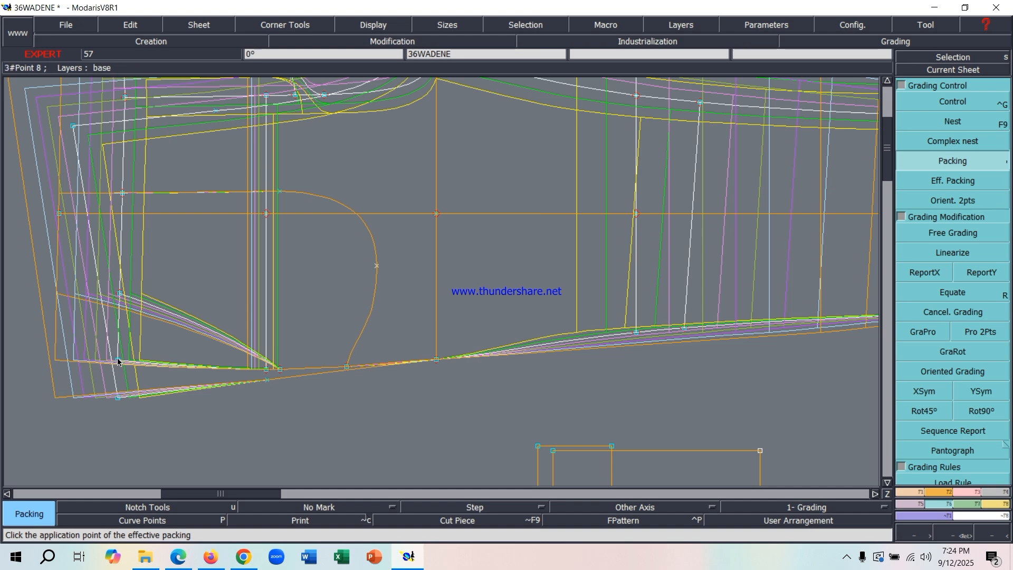
{"action": "scroll", "coordinate": [182, 369], "scroll_direction": "up", "scroll_amount": 2}
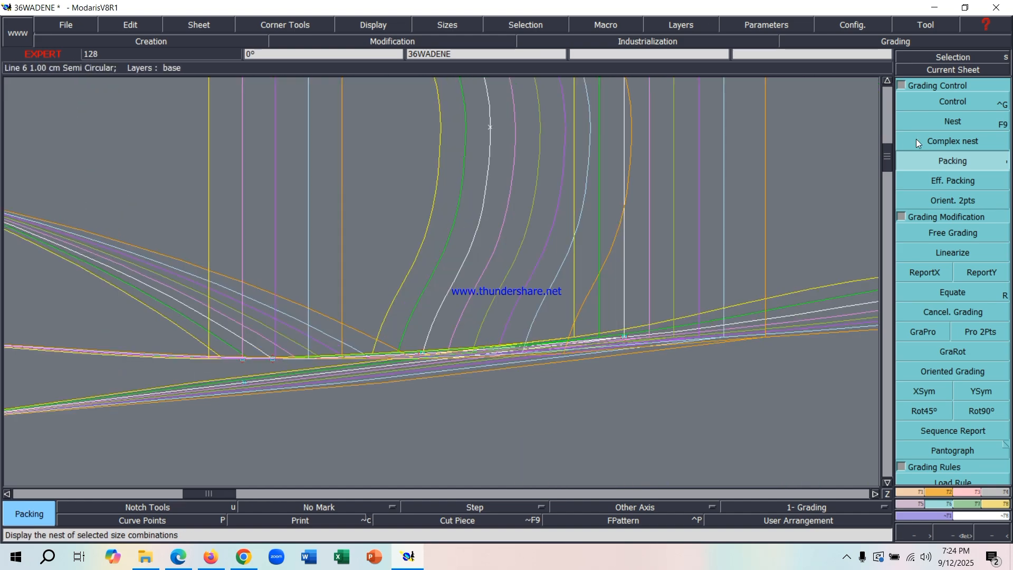
{"action": "left_click", "coordinate": [958, 101]}
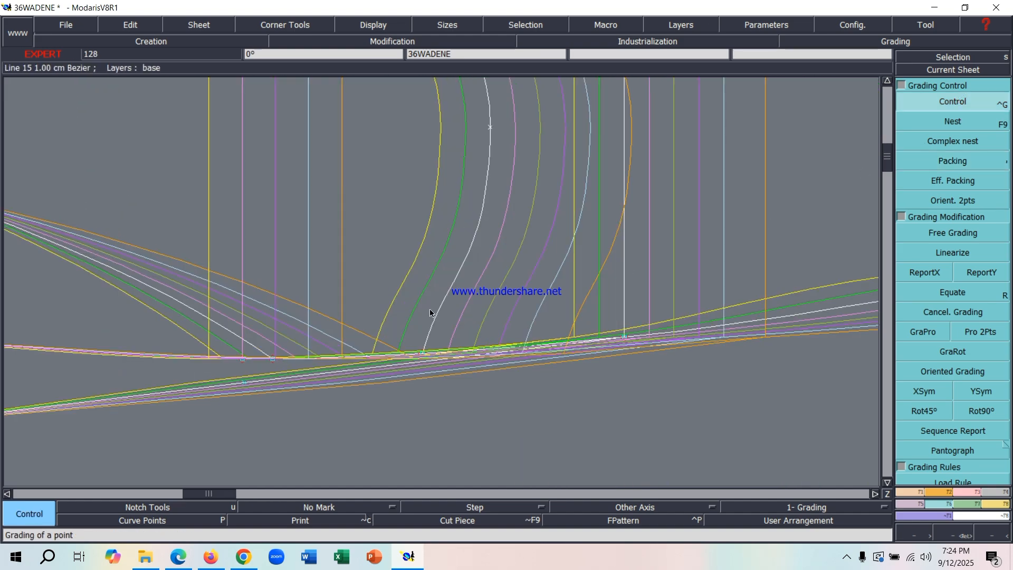
{"action": "left_click", "coordinate": [271, 359]}
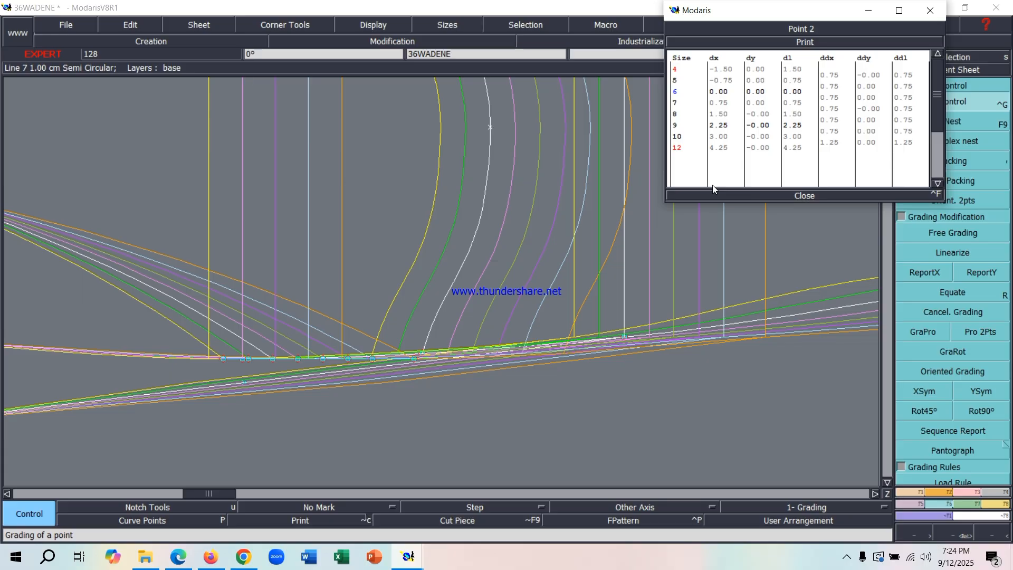
{"action": "scroll", "coordinate": [572, 285], "scroll_direction": "down", "scroll_amount": 1}
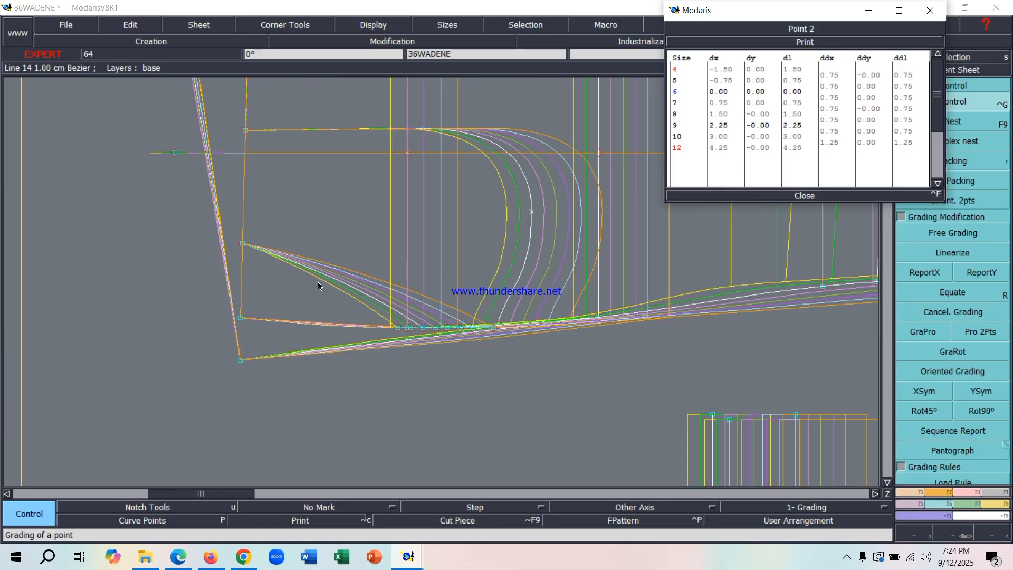
Set the pocket-opening point's (Point 2) ddx grading increments to 1, 0, 0, 1, 0, 0 and 1 from size 4 to 12
{"action": "scroll", "coordinate": [306, 275], "scroll_direction": "up", "scroll_amount": 1}
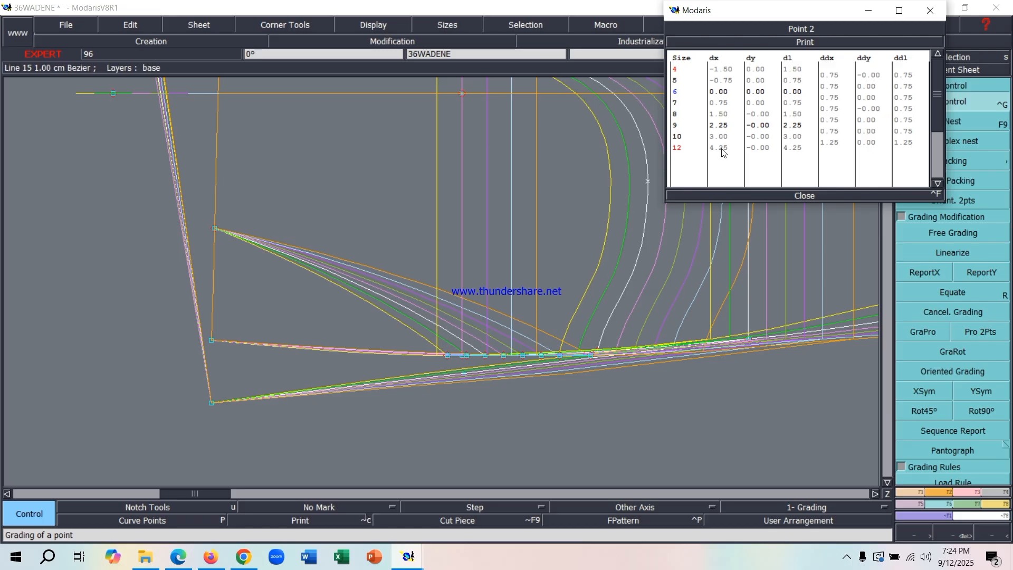
{"action": "left_click", "coordinate": [830, 76]}
{"action": "type", "text": "1"}
{"action": "key", "text": "Return"}
{"action": "type", "text": "0"}
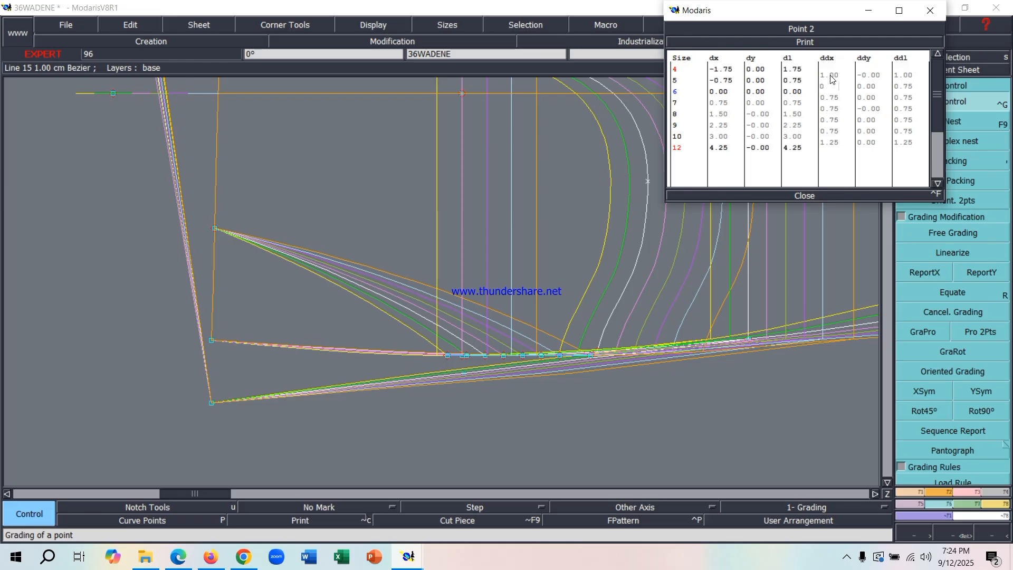
{"action": "key", "text": "Return"}
{"action": "type", "text": "0"}
{"action": "key", "text": "Return"}
{"action": "type", "text": "1"}
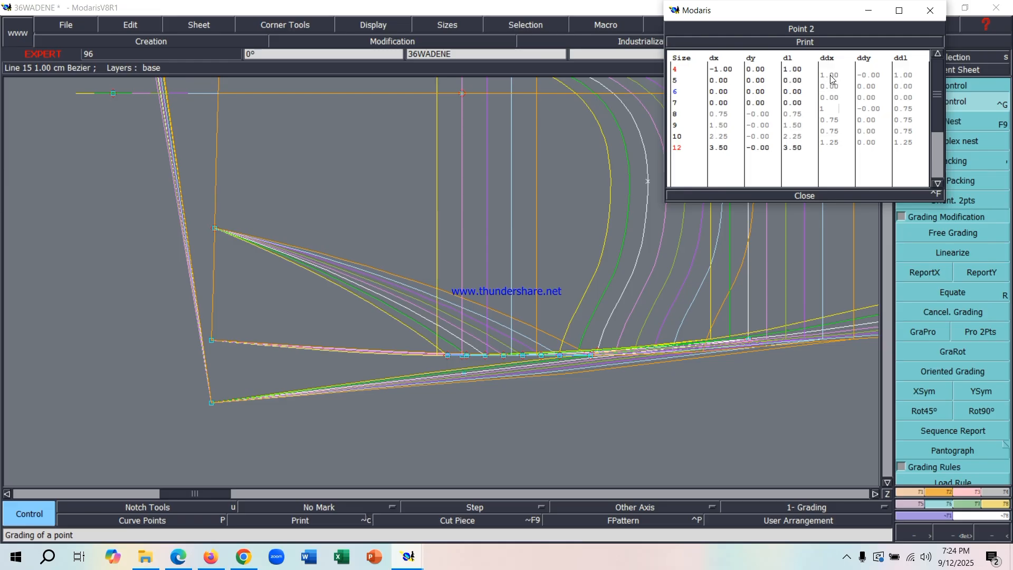
{"action": "key", "text": "Return"}
{"action": "type", "text": "0"}
{"action": "key", "text": "Return"}
{"action": "type", "text": "0"}
{"action": "key", "text": "Return"}
{"action": "type", "text": "1"}
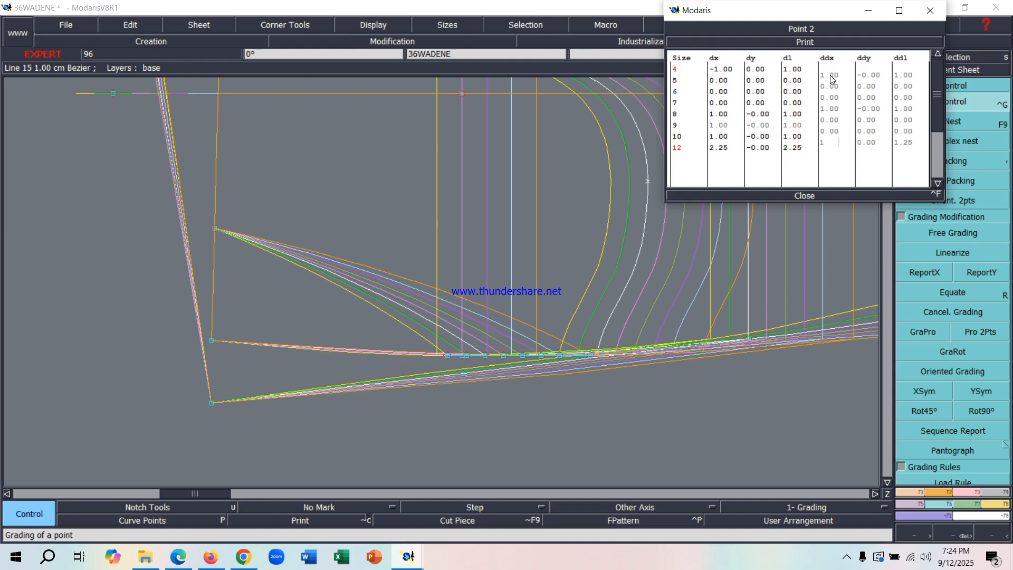
{"action": "key", "text": "Return"}
Use ReportX to copy the pocket-opening point's X grading to the three points of the pocket bag curve, and close the grading table
{"action": "scroll", "coordinate": [528, 283], "scroll_direction": "down", "scroll_amount": 2}
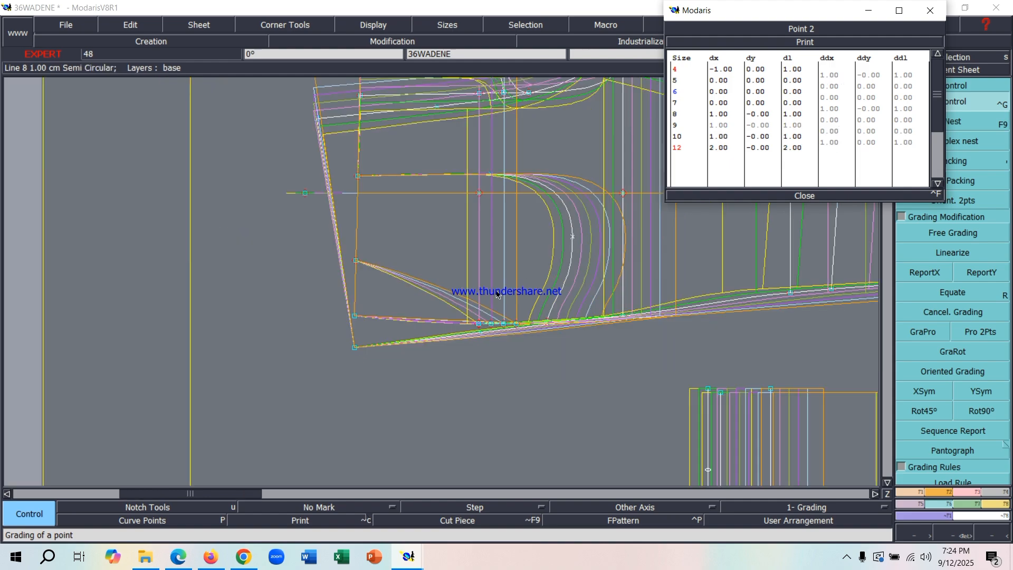
{"action": "left_click", "coordinate": [924, 270]}
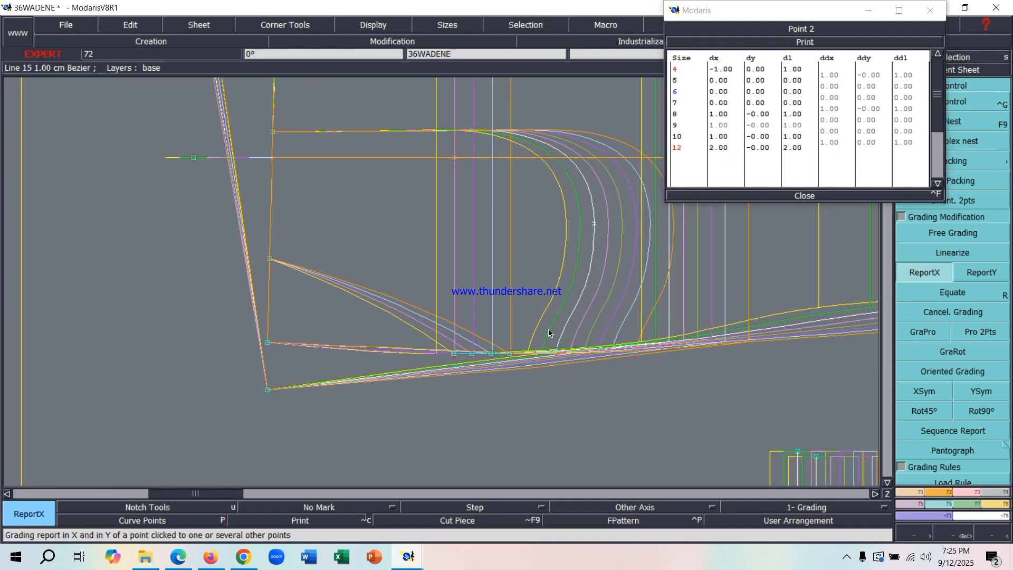
{"action": "key", "text": "F9"}
{"action": "key", "text": "F9"}
{"action": "left_click", "coordinate": [471, 353]}
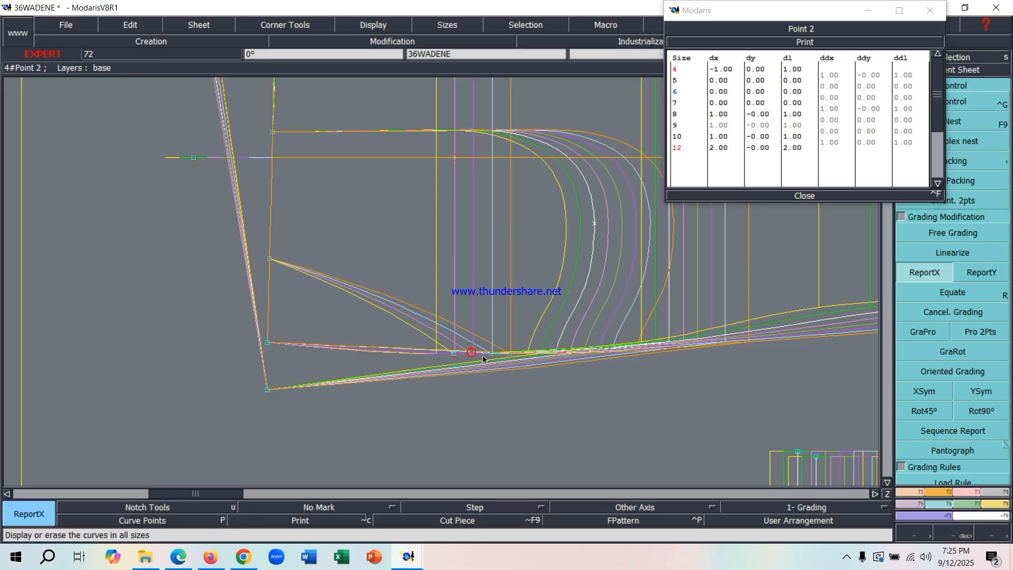
{"action": "left_click", "coordinate": [559, 349]}
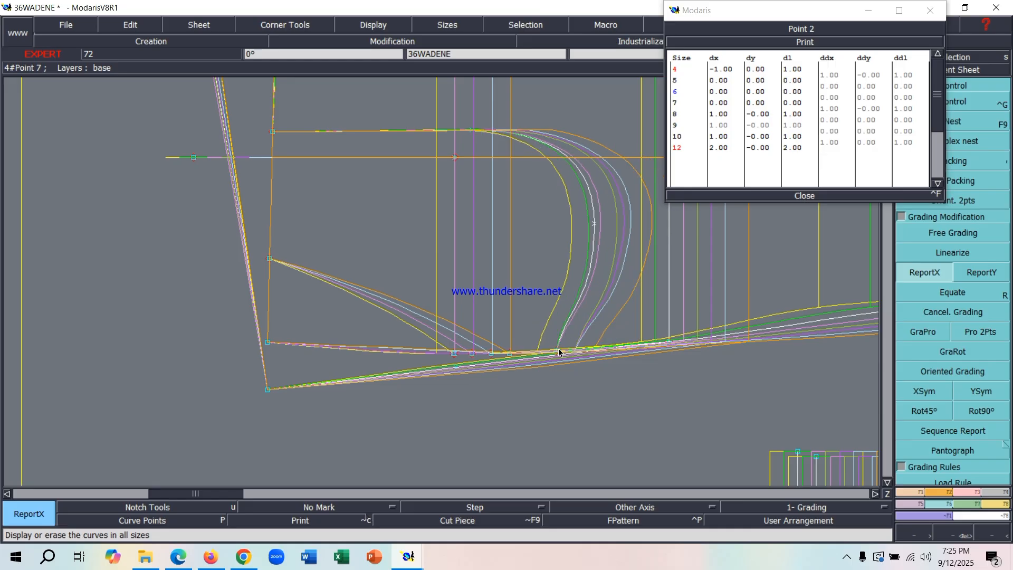
{"action": "left_click", "coordinate": [590, 225]}
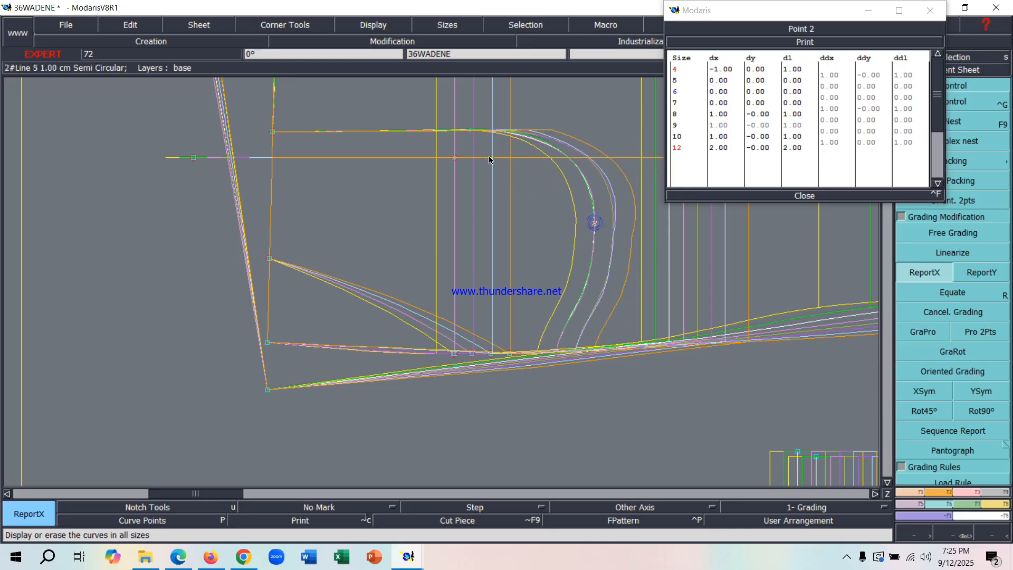
{"action": "left_click", "coordinate": [469, 127]}
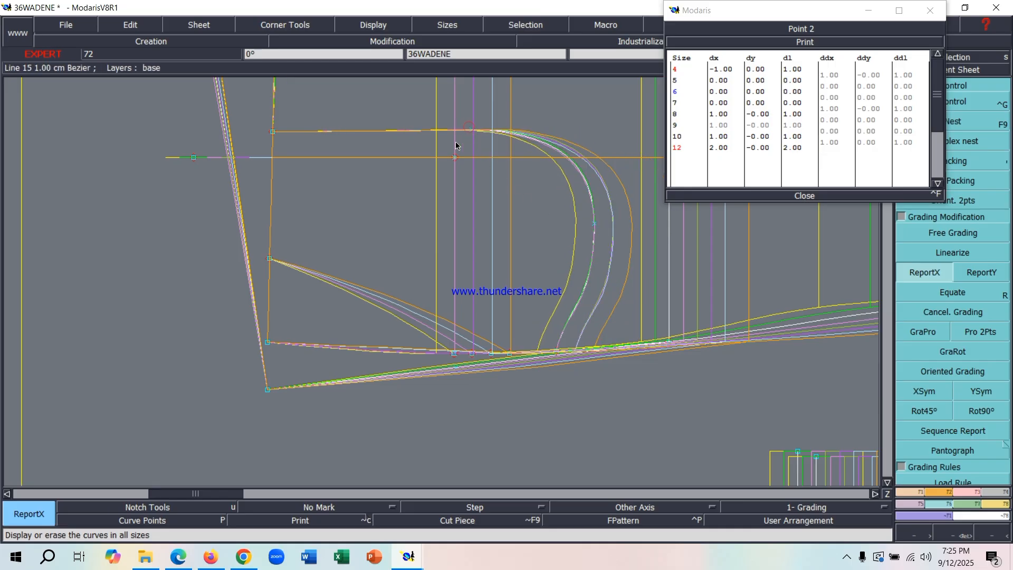
{"action": "left_click", "coordinate": [812, 195]}
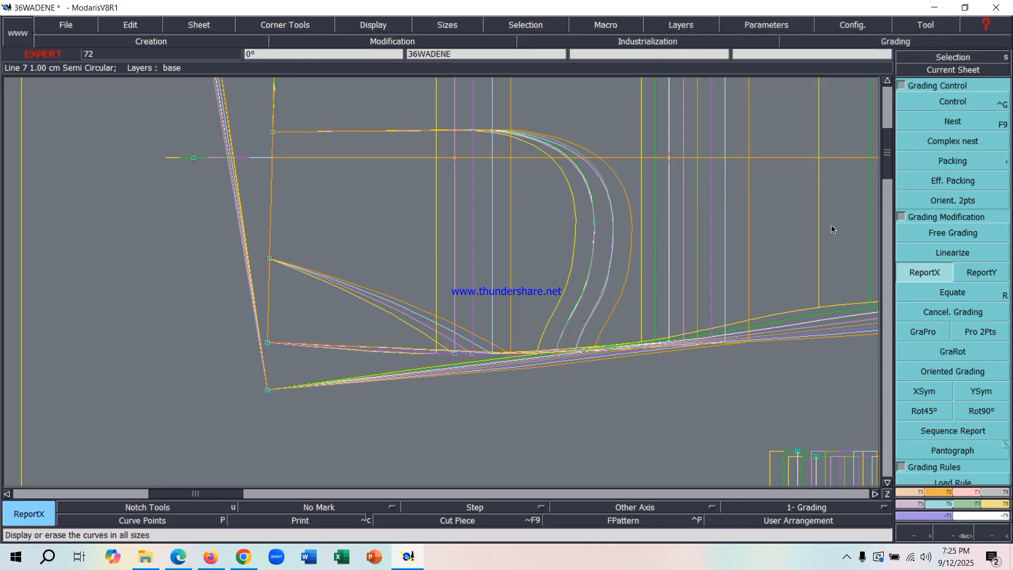
Set the ddy increments of the pocket opening's waist point (Point 12) to 0.5, 0, 0, 0.5, 0 and 0.5 from size 4 to 10
{"action": "left_click", "coordinate": [957, 105]}
{"action": "left_click", "coordinate": [270, 259]}
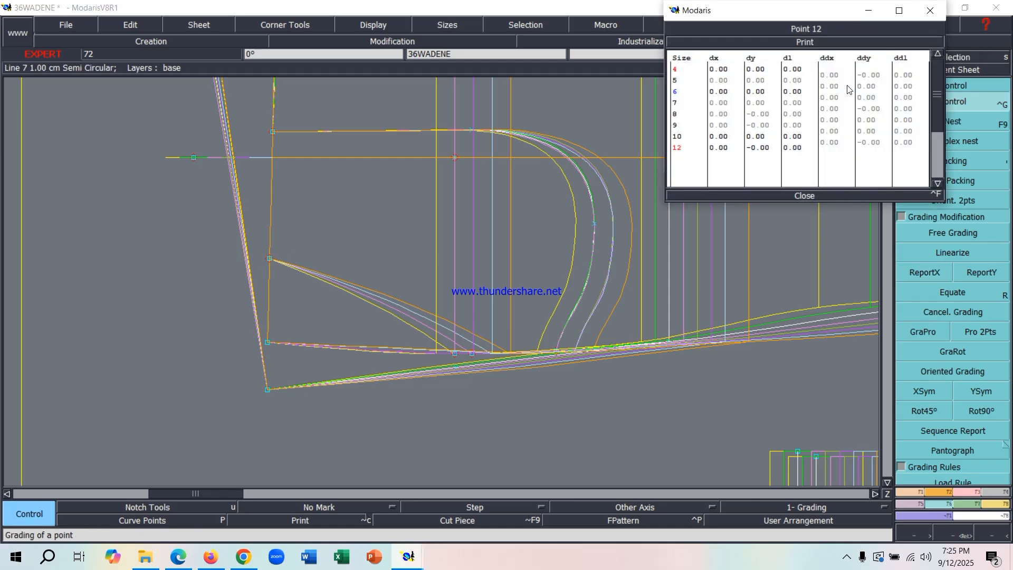
{"action": "left_click", "coordinate": [876, 77]}
{"action": "type", "text": ".5"}
{"action": "key", "text": "Return"}
{"action": "type", "text": "0"}
{"action": "key", "text": "Return"}
{"action": "type", "text": "0"}
{"action": "key", "text": "Return"}
{"action": "type", "text": ".5"}
{"action": "key", "text": "Return"}
{"action": "type", "text": "0"}
{"action": "key", "text": "Return"}
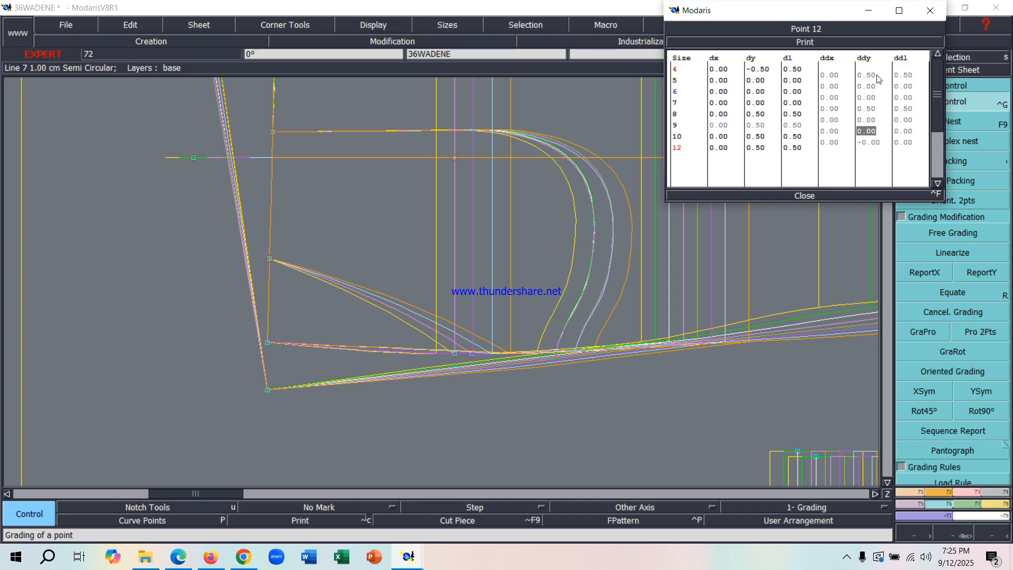
{"action": "type", "text": ".5"}
{"action": "key", "text": "Return"}
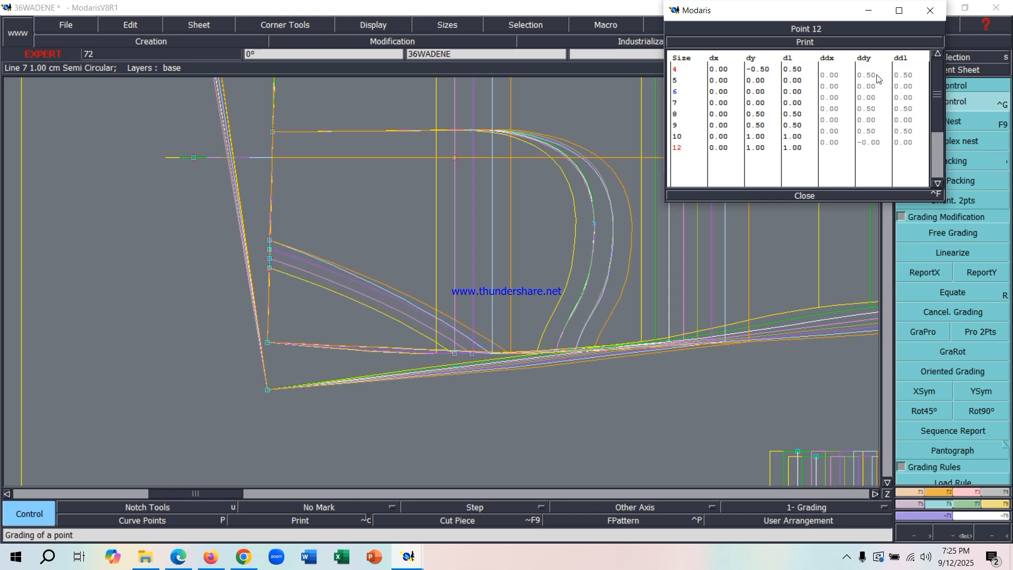
{"action": "left_click", "coordinate": [799, 196]}
Use ReportY to copy the pocket opening's waist point Y grading to the pocket bag's waist point and two curve points
{"action": "left_click", "coordinate": [972, 271]}
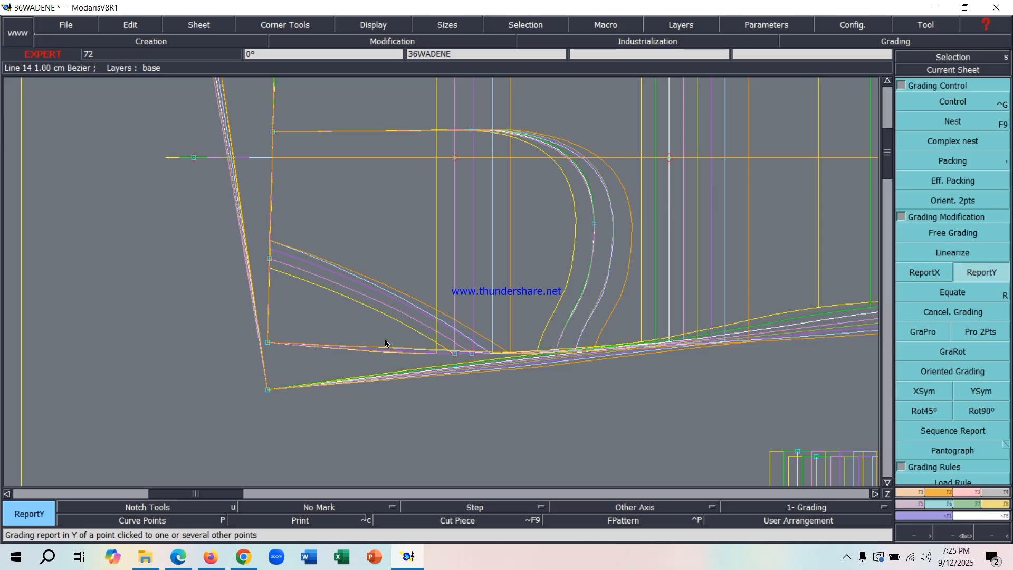
{"action": "left_click", "coordinate": [270, 258]}
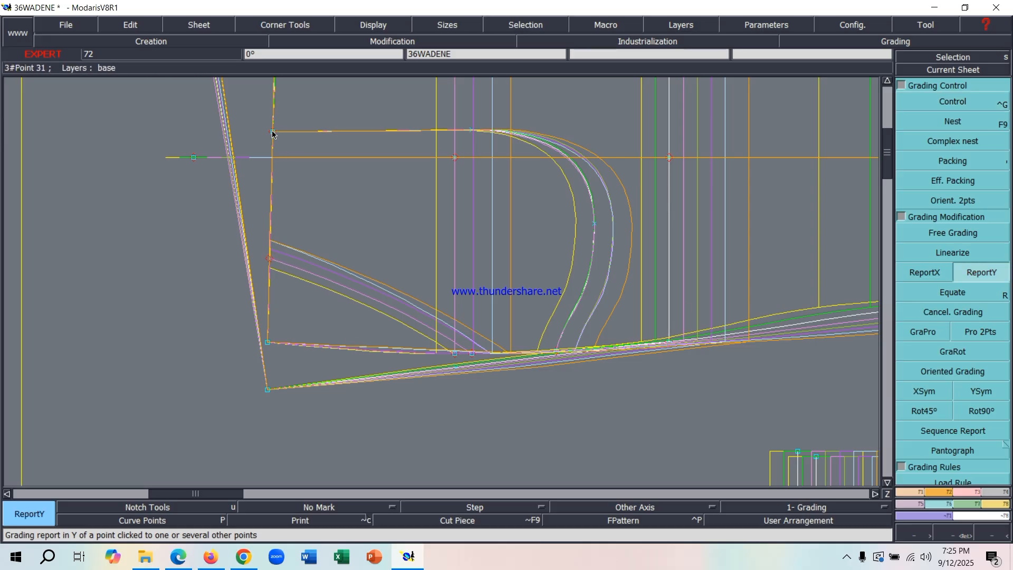
{"action": "left_click", "coordinate": [273, 132]}
{"action": "left_click", "coordinate": [472, 129]}
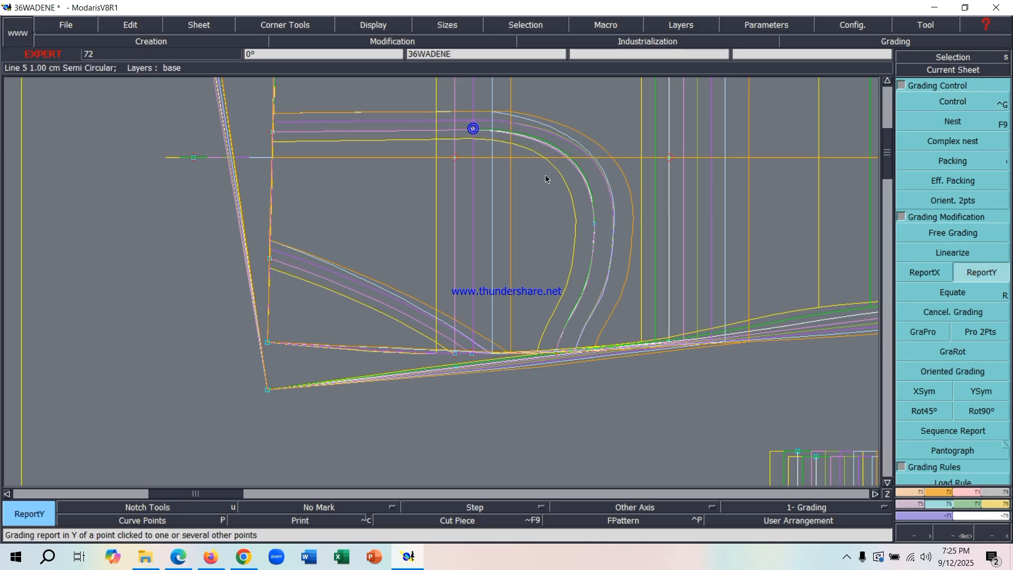
{"action": "left_click", "coordinate": [594, 224]}
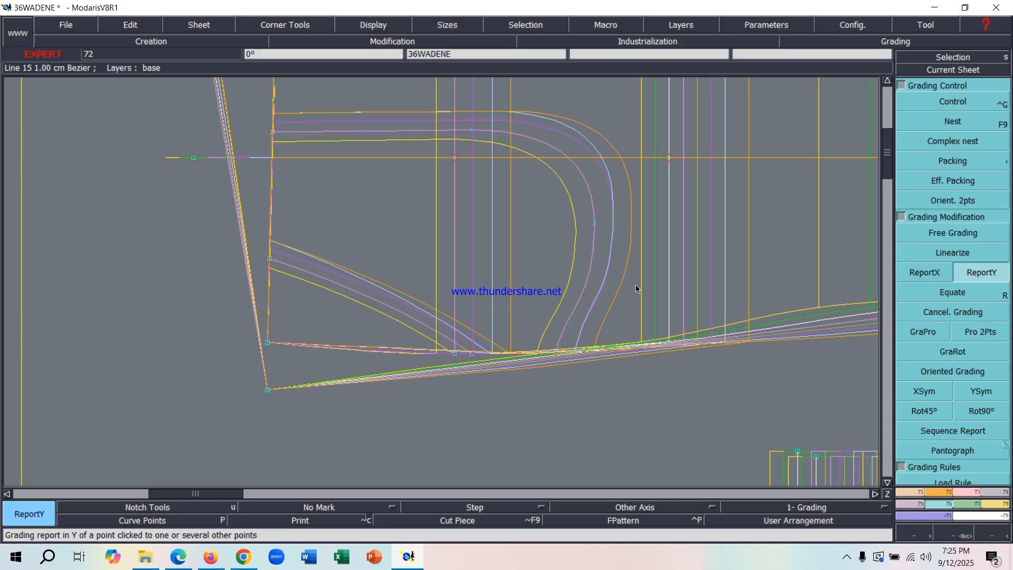
Display the trouser nest with Packing and examine the graded pocket, fly, waist and leg lines across all sizes
{"action": "left_click", "coordinate": [958, 160]}
{"action": "scroll", "coordinate": [305, 291], "scroll_direction": "down", "scroll_amount": 1}
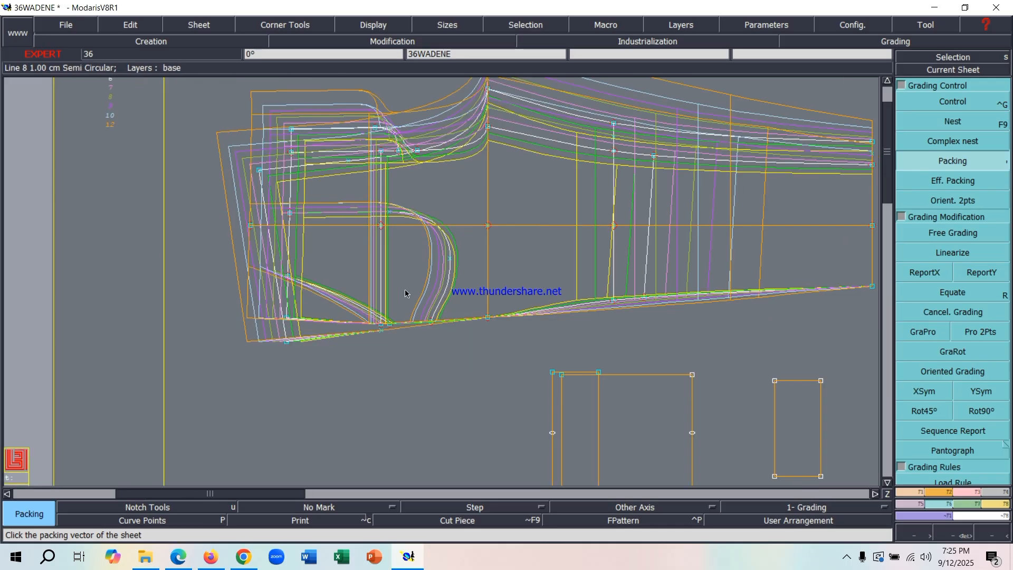
{"action": "scroll", "coordinate": [407, 288], "scroll_direction": "up", "scroll_amount": 1}
{"action": "scroll", "coordinate": [372, 345], "scroll_direction": "down", "scroll_amount": 2}
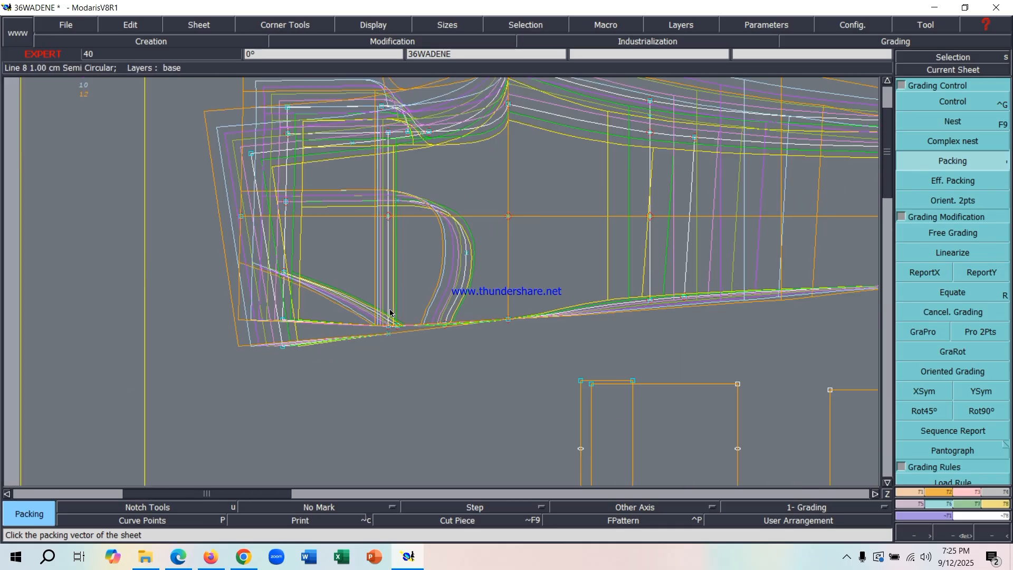
{"action": "scroll", "coordinate": [395, 225], "scroll_direction": "down", "scroll_amount": 3}
{"action": "scroll", "coordinate": [409, 168], "scroll_direction": "up", "scroll_amount": 4}
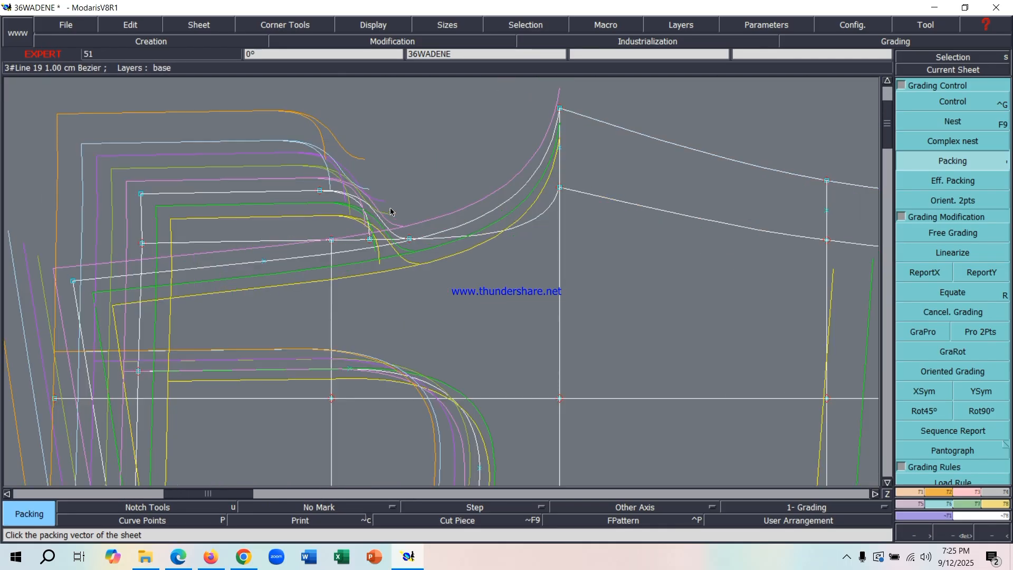
{"action": "scroll", "coordinate": [319, 231], "scroll_direction": "down", "scroll_amount": 1}
{"action": "scroll", "coordinate": [210, 246], "scroll_direction": "up", "scroll_amount": 1}
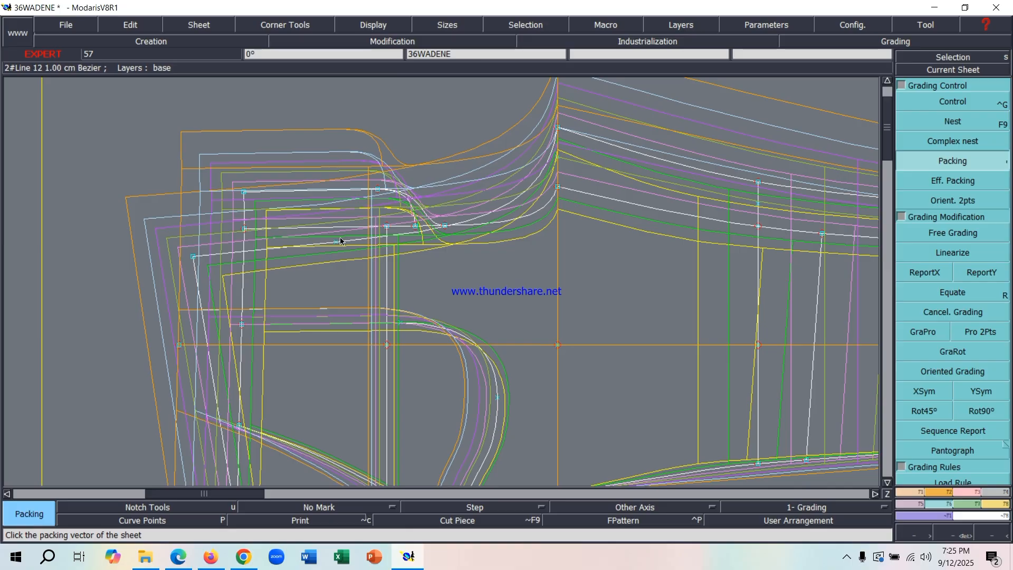
{"action": "scroll", "coordinate": [504, 249], "scroll_direction": "down", "scroll_amount": 2}
{"action": "scroll", "coordinate": [633, 249], "scroll_direction": "up", "scroll_amount": 2}
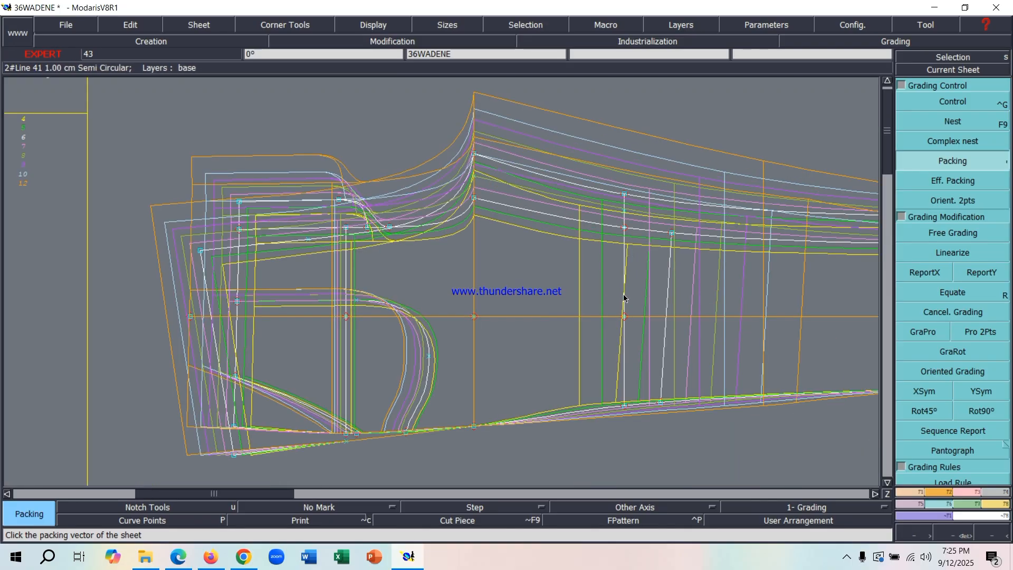
{"action": "scroll", "coordinate": [362, 293], "scroll_direction": "down", "scroll_amount": 3}
{"action": "scroll", "coordinate": [544, 303], "scroll_direction": "up", "scroll_amount": 1}
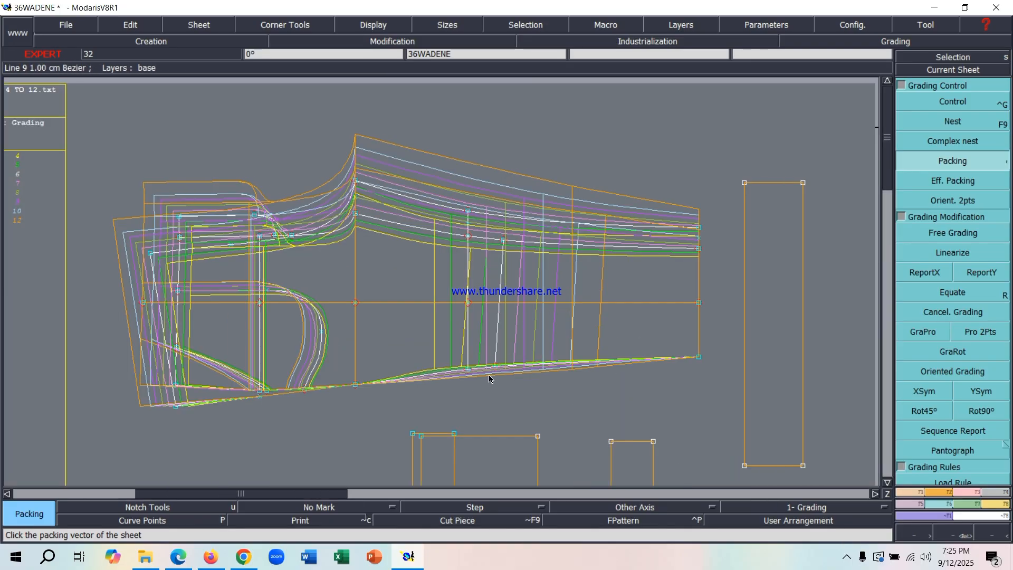
{"action": "scroll", "coordinate": [483, 382], "scroll_direction": "up", "scroll_amount": 2}
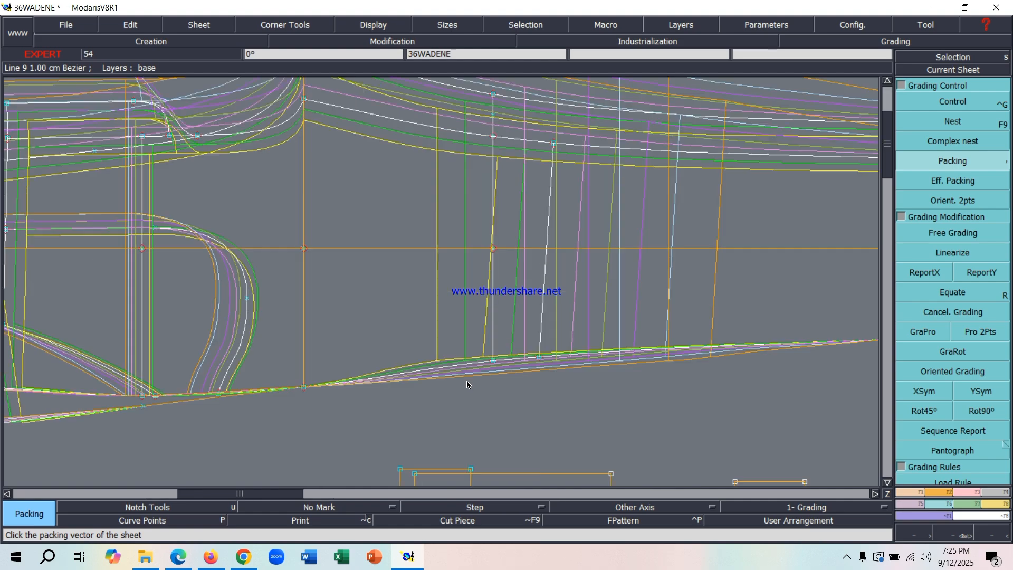
{"action": "scroll", "coordinate": [481, 373], "scroll_direction": "down", "scroll_amount": 2}
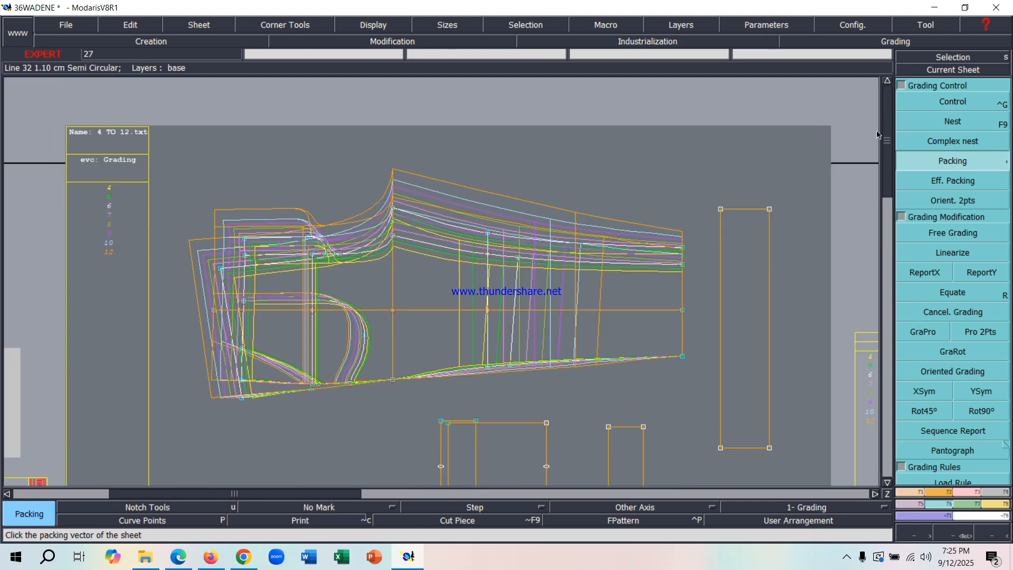
{"action": "left_click", "coordinate": [977, 103]}
{"action": "left_click", "coordinate": [957, 161]}
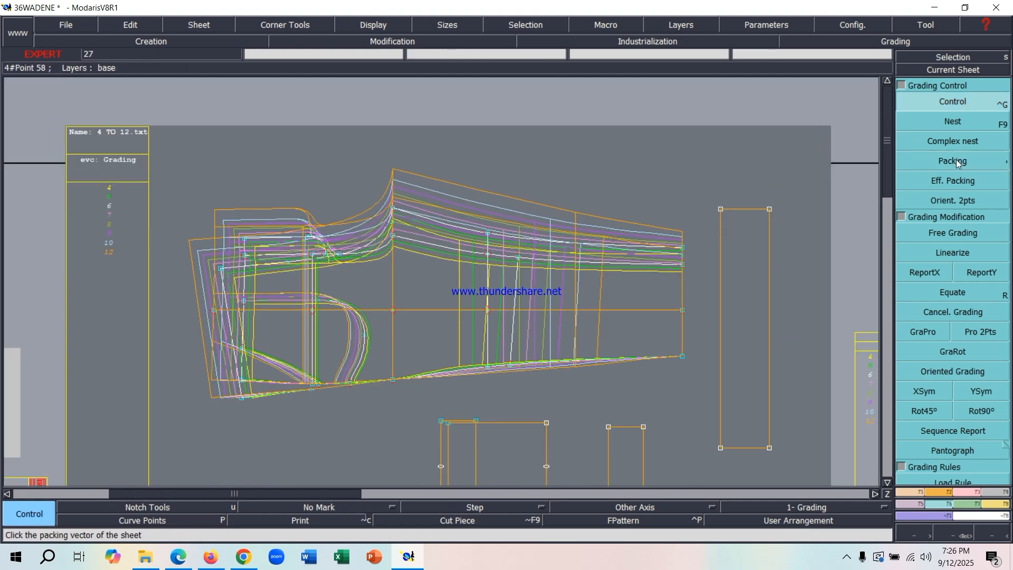
{"action": "scroll", "coordinate": [504, 384], "scroll_direction": "down", "scroll_amount": 2}
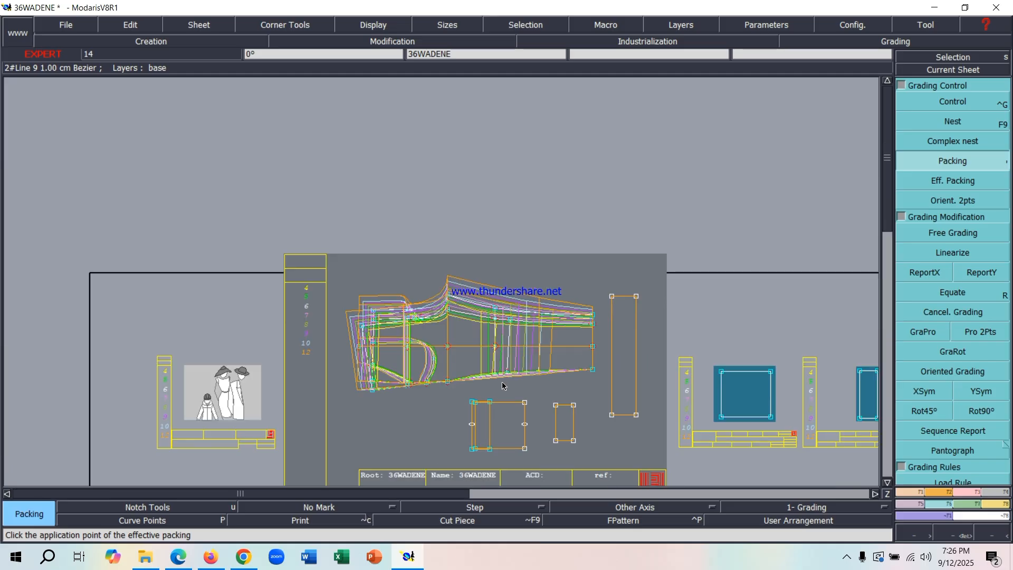
{"action": "scroll", "coordinate": [580, 415], "scroll_direction": "up", "scroll_amount": 1}
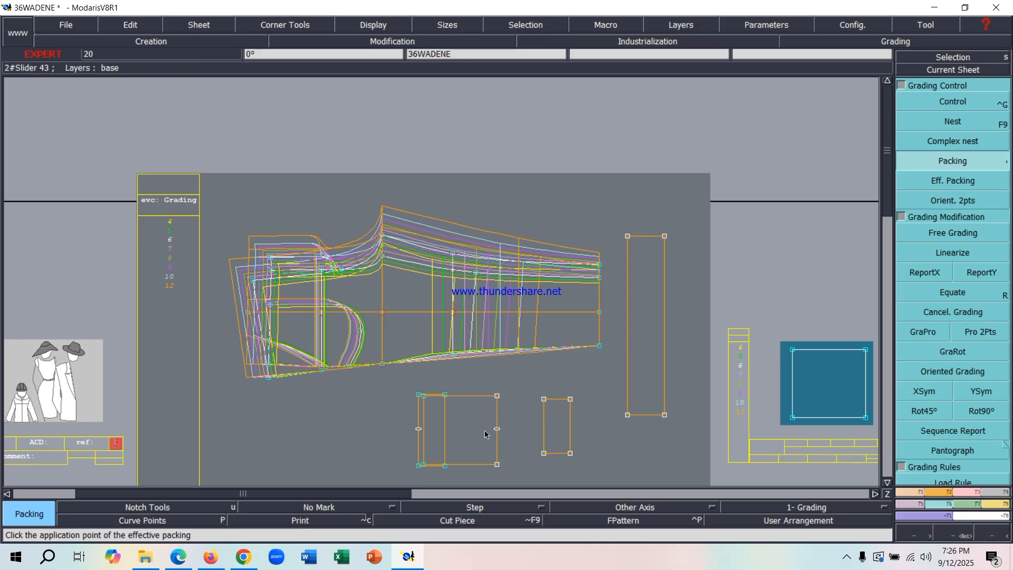
{"action": "scroll", "coordinate": [484, 464], "scroll_direction": "up", "scroll_amount": 1}
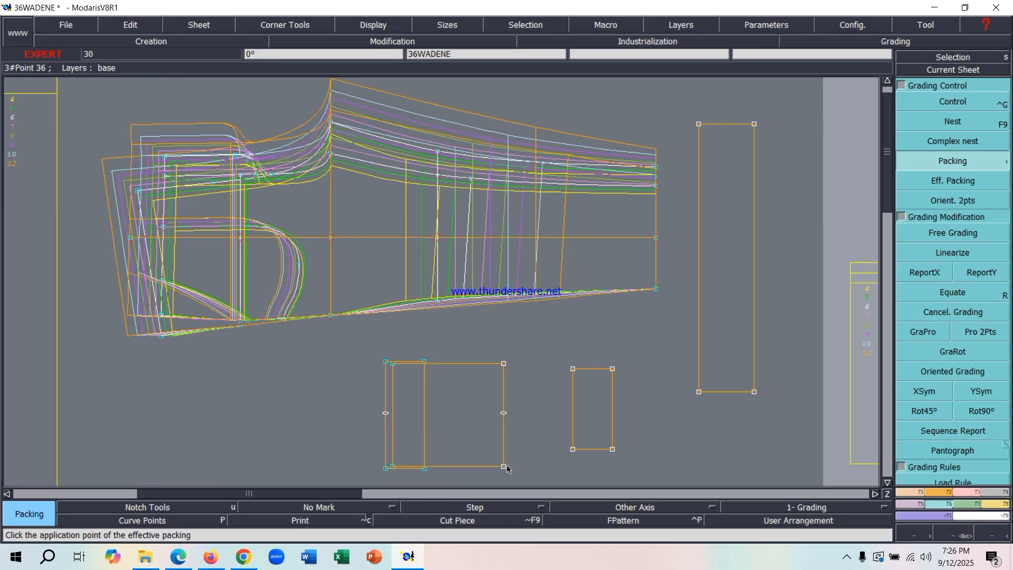
{"action": "left_click", "coordinate": [947, 102]}
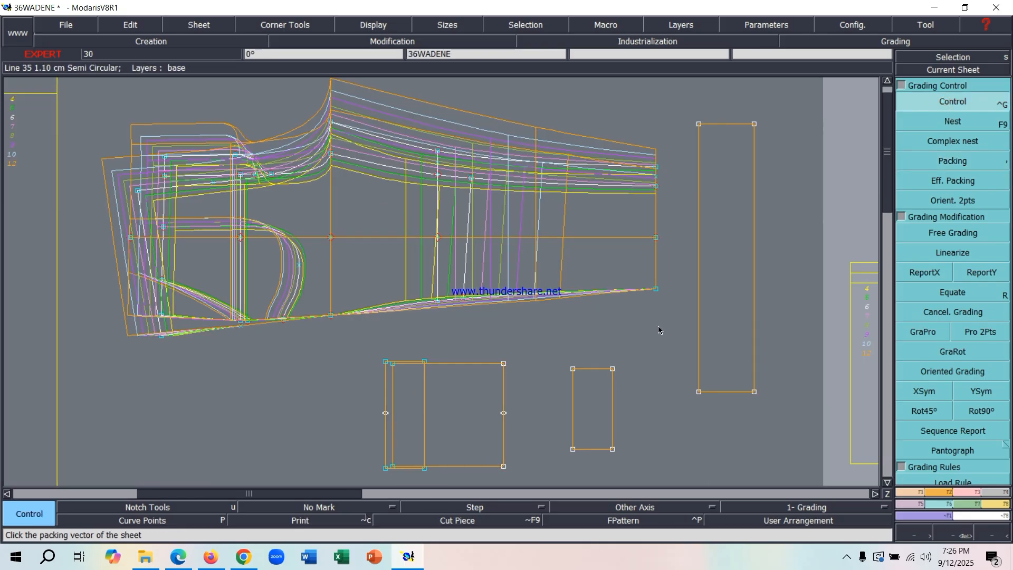
{"action": "left_click", "coordinate": [938, 160]}
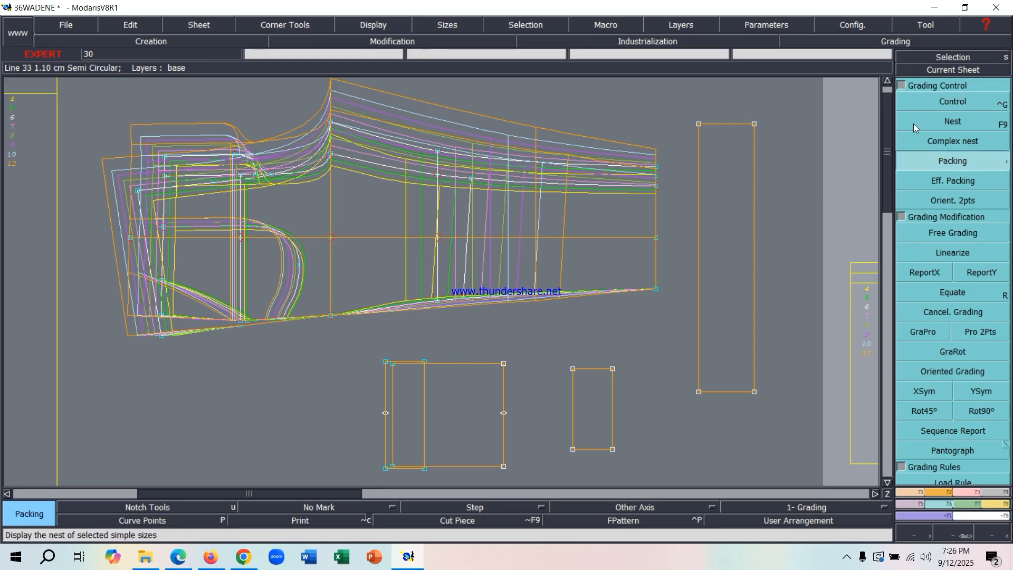
Set all ddx grading increments of the squarish piece's upper-right corner (Point 35) to 0.75 across sizes 4 to 12, and close the grading table
{"action": "left_click", "coordinate": [921, 107]}
{"action": "left_click", "coordinate": [504, 363]}
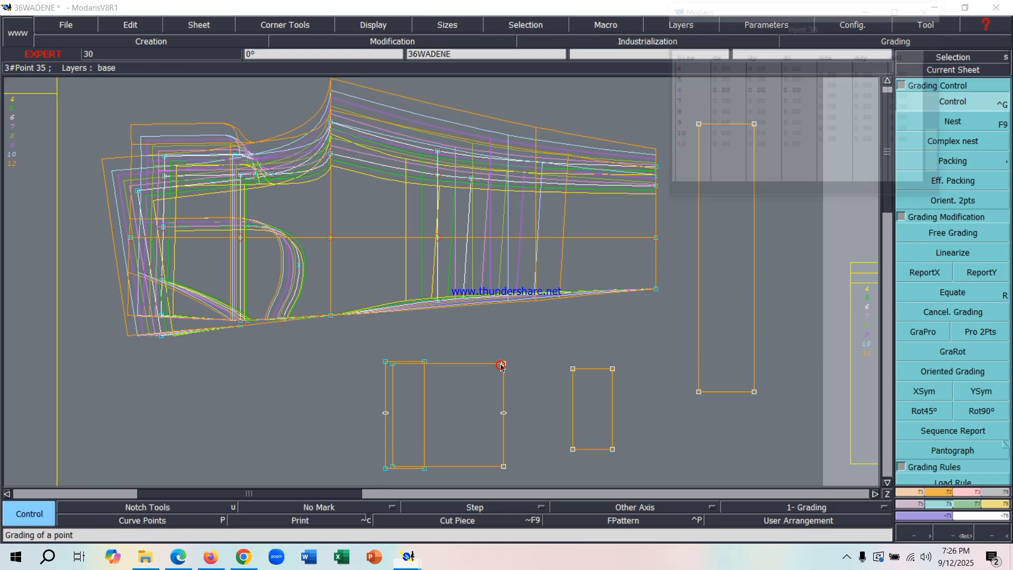
{"action": "left_click", "coordinate": [828, 75]}
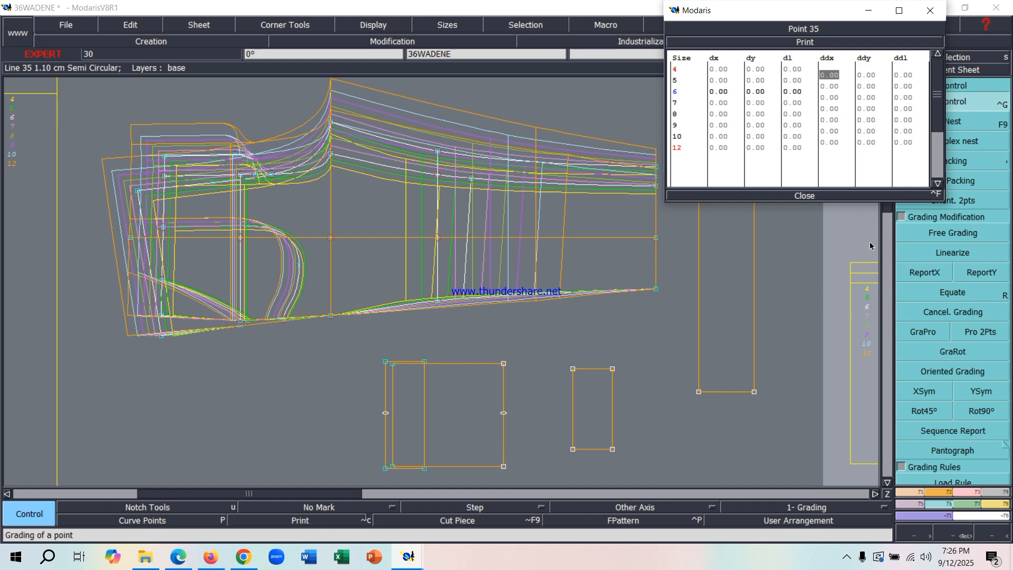
{"action": "type", "text": ".75"}
{"action": "key", "text": "Return"}
{"action": "type", "text": ".75"}
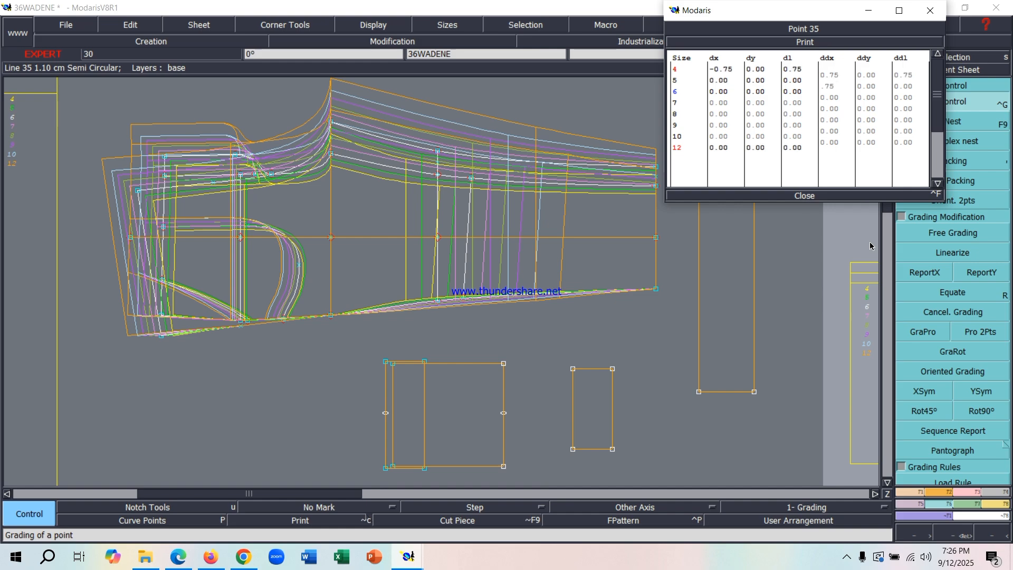
{"action": "key", "text": "Return"}
{"action": "type", "text": ".75"}
{"action": "key", "text": "Return"}
{"action": "type", "text": ".75"}
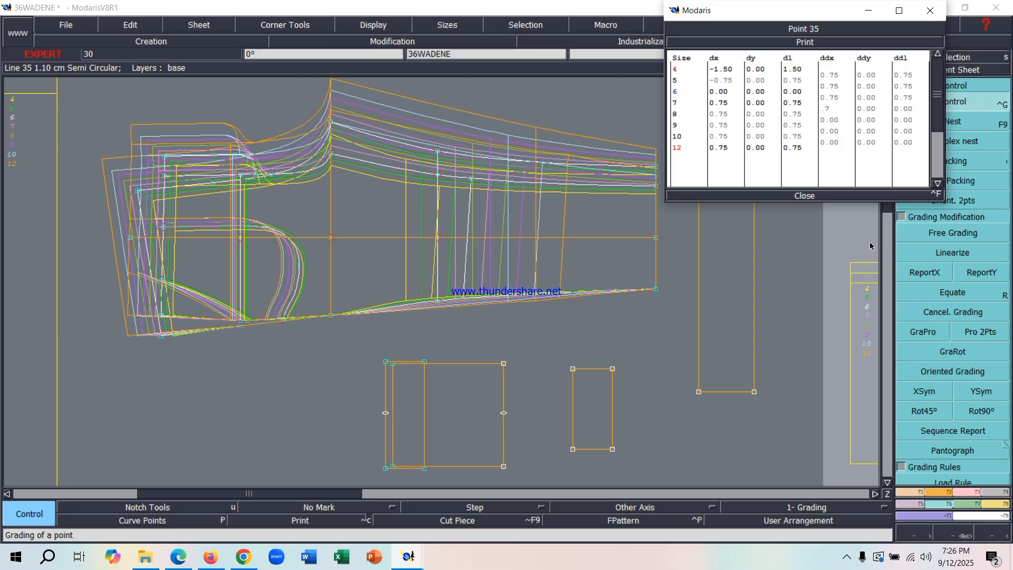
{"action": "key", "text": "Return"}
{"action": "type", "text": ".75"}
{"action": "key", "text": "Return"}
{"action": "type", "text": ".75"}
{"action": "key", "text": "Return"}
{"action": "type", "text": ".7"}
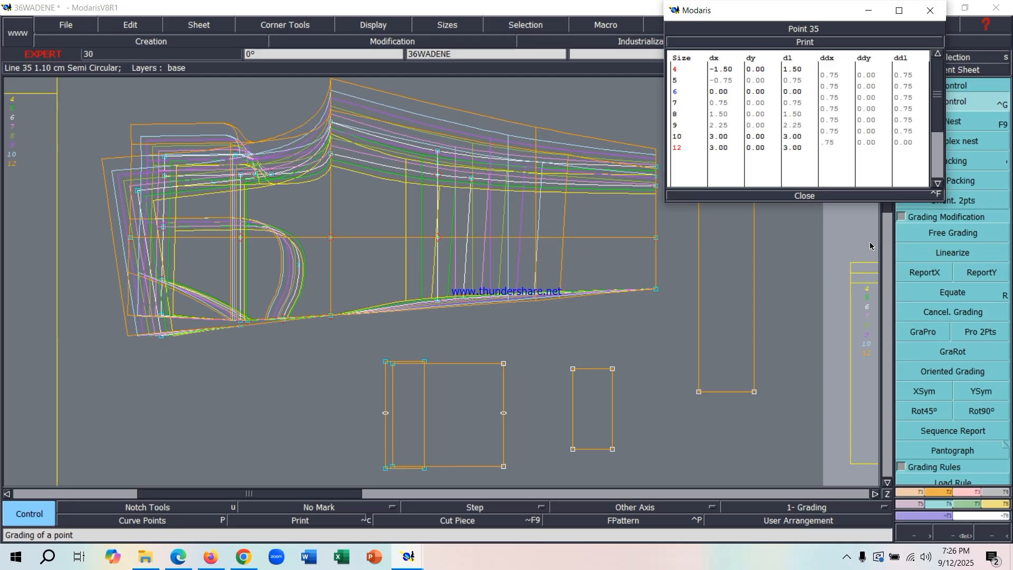
{"action": "type", "text": "5"}
{"action": "key", "text": "Return"}
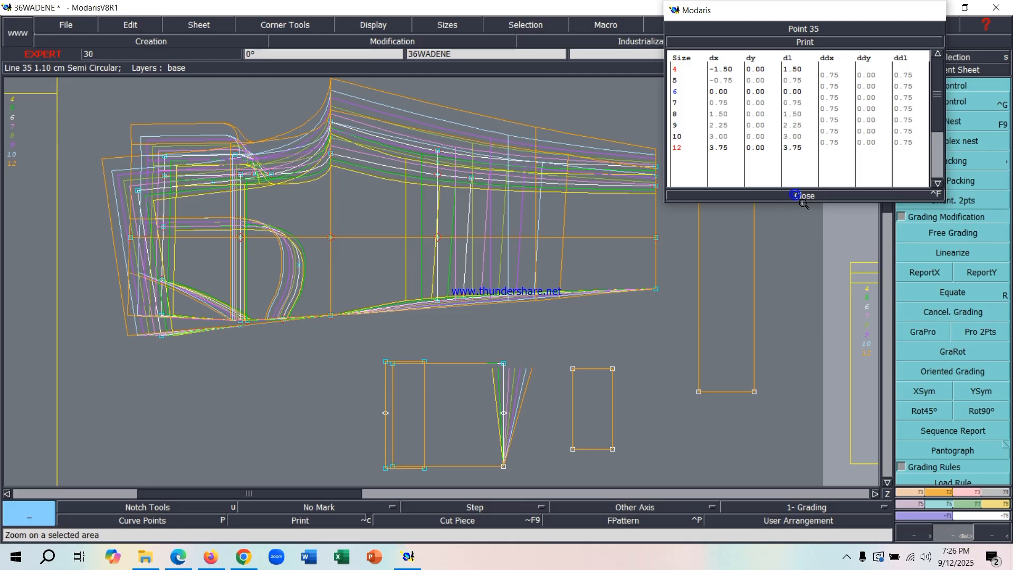
{"action": "left_click", "coordinate": [796, 196]}
Use ReportX to copy the upper-right corner's X grading to the lower-right corner of the squarish piece
{"action": "left_click", "coordinate": [924, 272]}
{"action": "left_click_drag", "start_coordinate": [473, 341], "coordinate": [550, 472]}
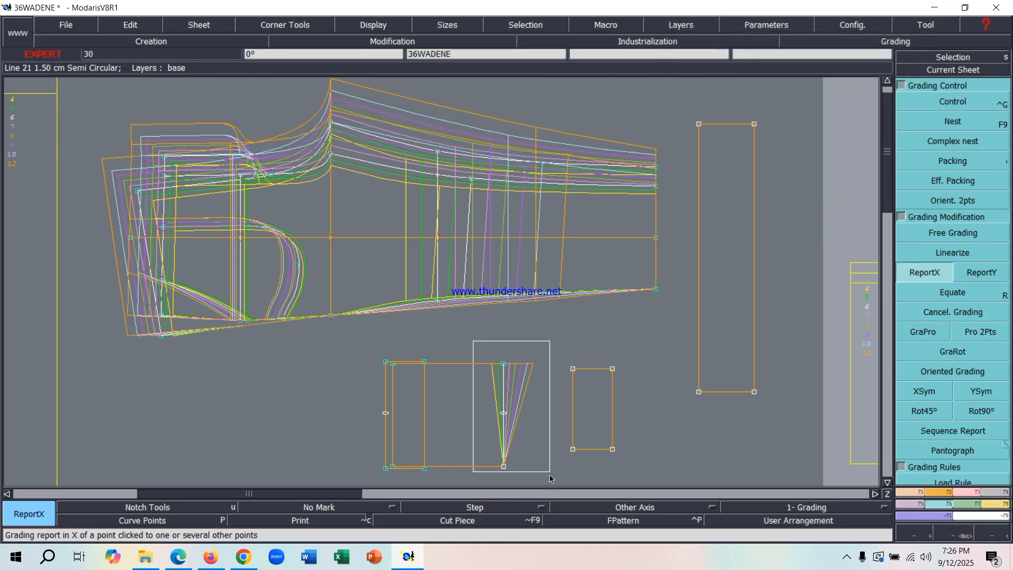
{"action": "left_click", "coordinate": [504, 363]}
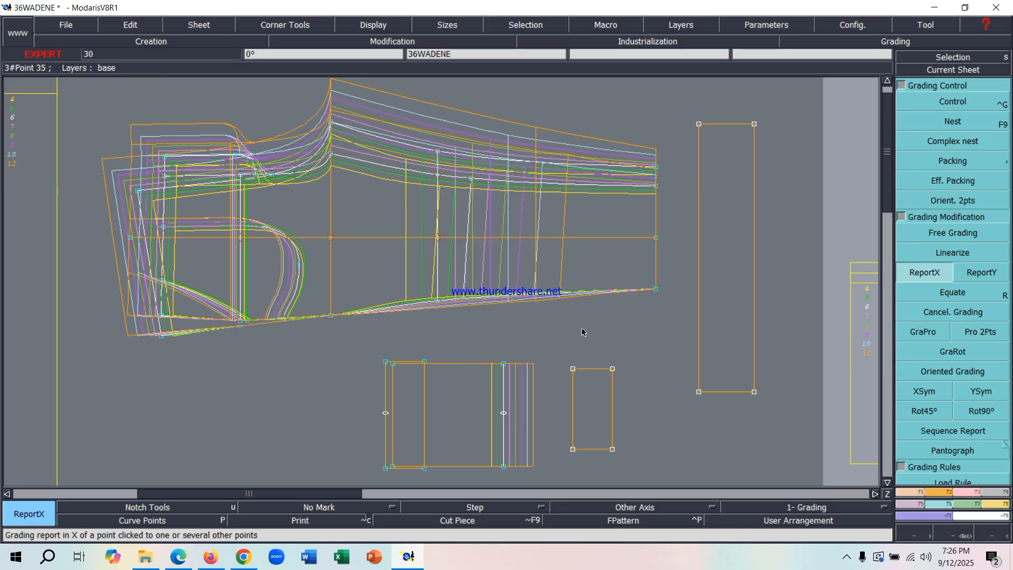
Set all ddy increments of the squarish piece's upper-right corner (Point 35) to 0.37 and copy its Y grading to the other upper-edge points with ReportY
{"action": "left_click", "coordinate": [970, 108]}
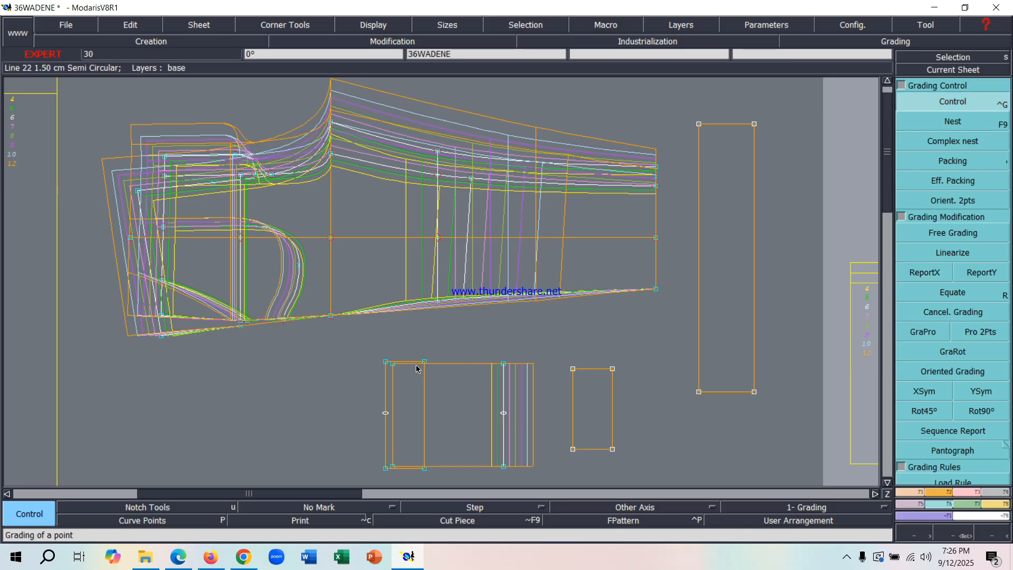
{"action": "left_click", "coordinate": [505, 364]}
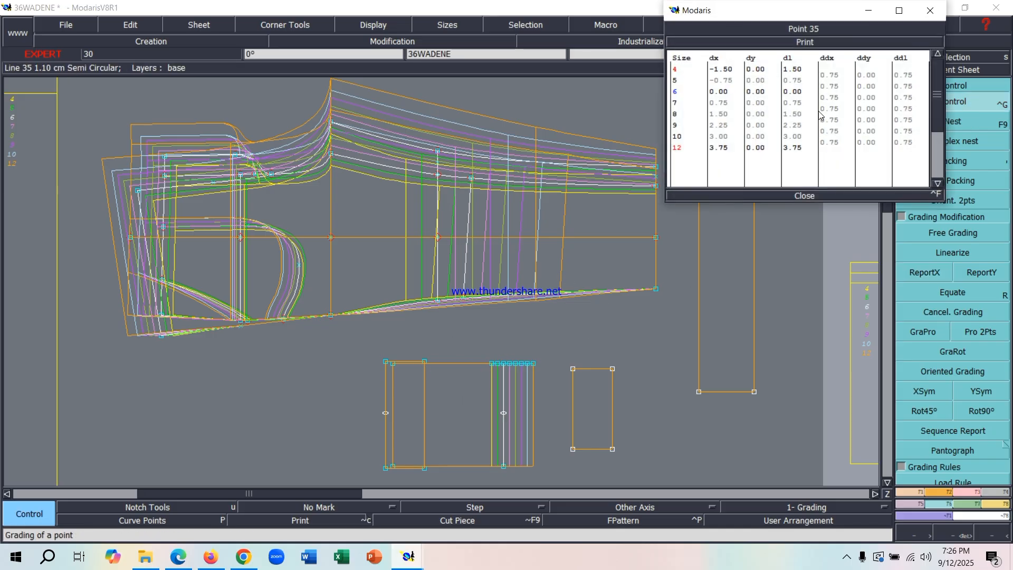
{"action": "left_click", "coordinate": [868, 76]}
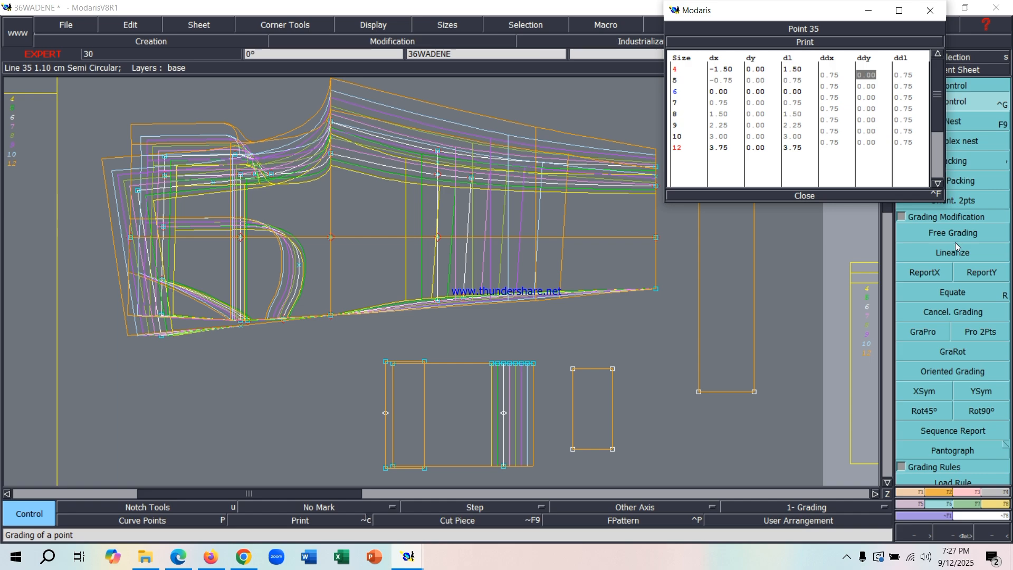
{"action": "left_click_drag", "start_coordinate": [866, 146], "coordinate": [870, 81]}
{"action": "type", "text": ".3"}
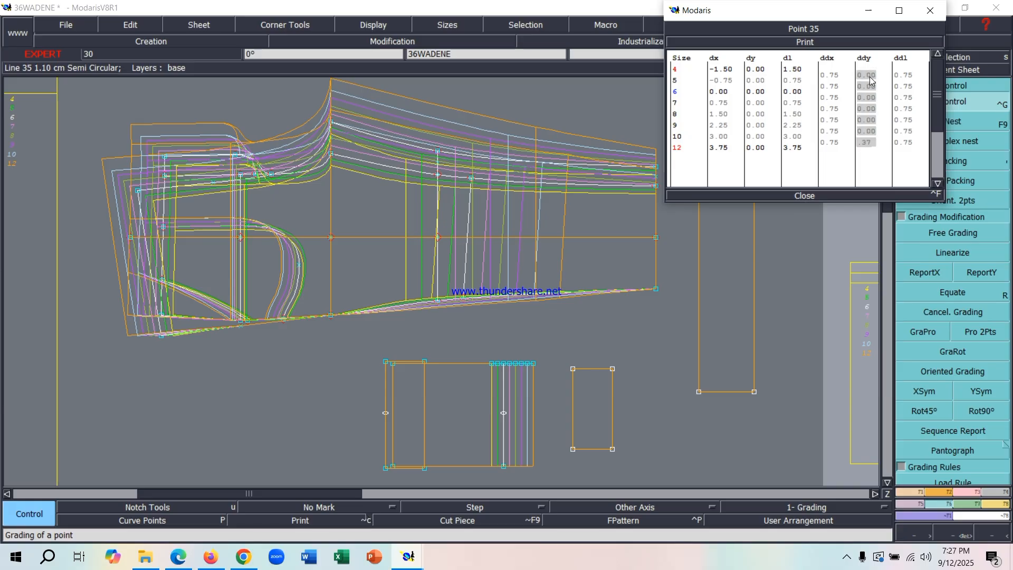
{"action": "type", "text": "7"}
{"action": "key", "text": "Return"}
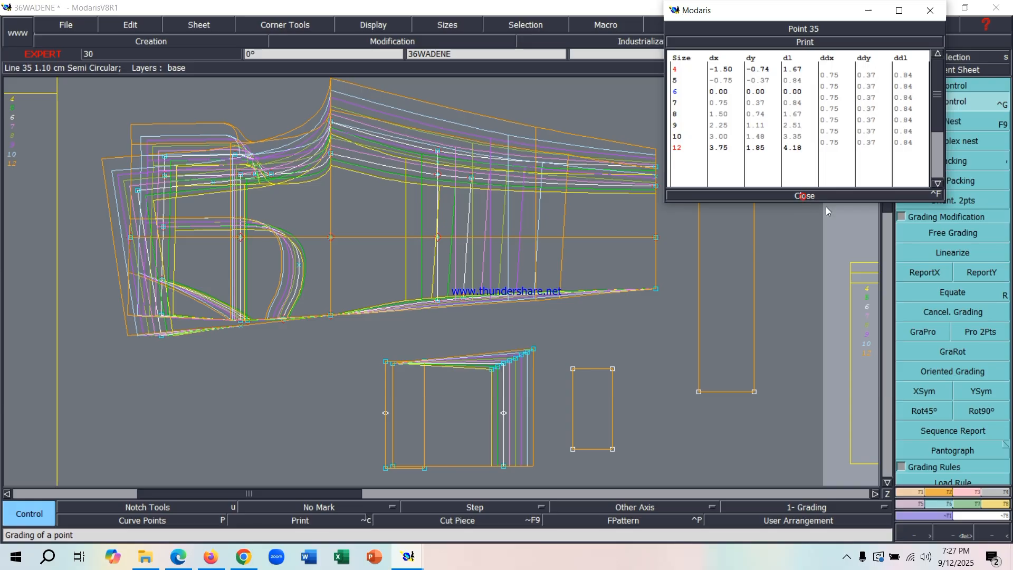
{"action": "left_click", "coordinate": [980, 272]}
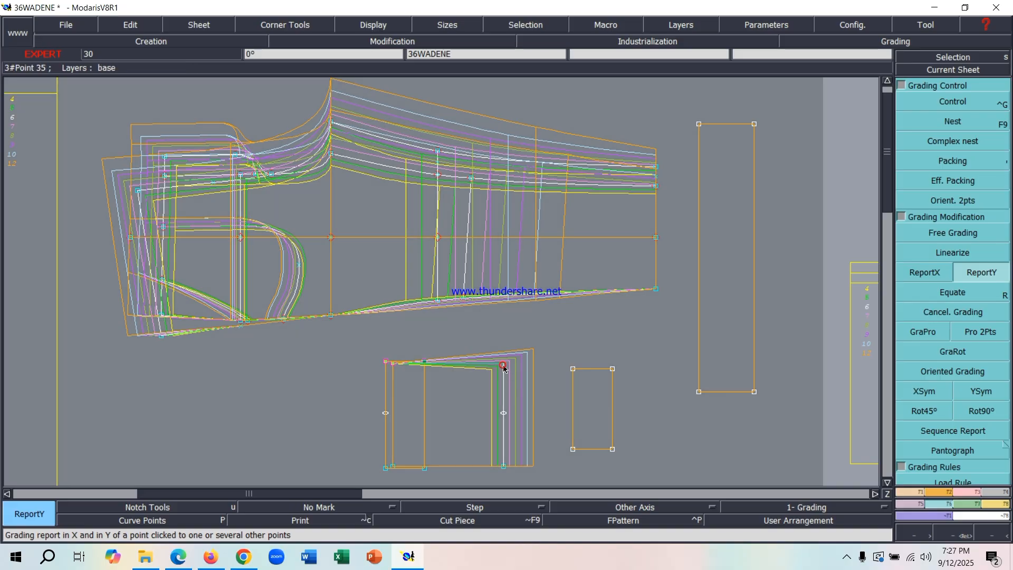
{"action": "left_click", "coordinate": [503, 365]}
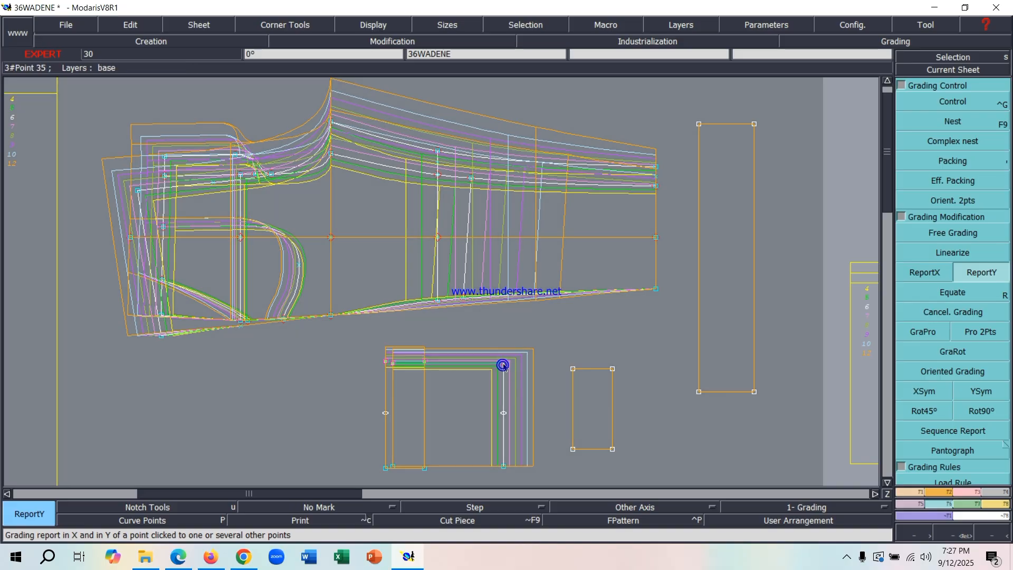
Set all ddy increments of the squarish piece's lower-right corner (Point 36) to -0.38 across sizes 4 to 12
{"action": "left_click", "coordinate": [953, 101]}
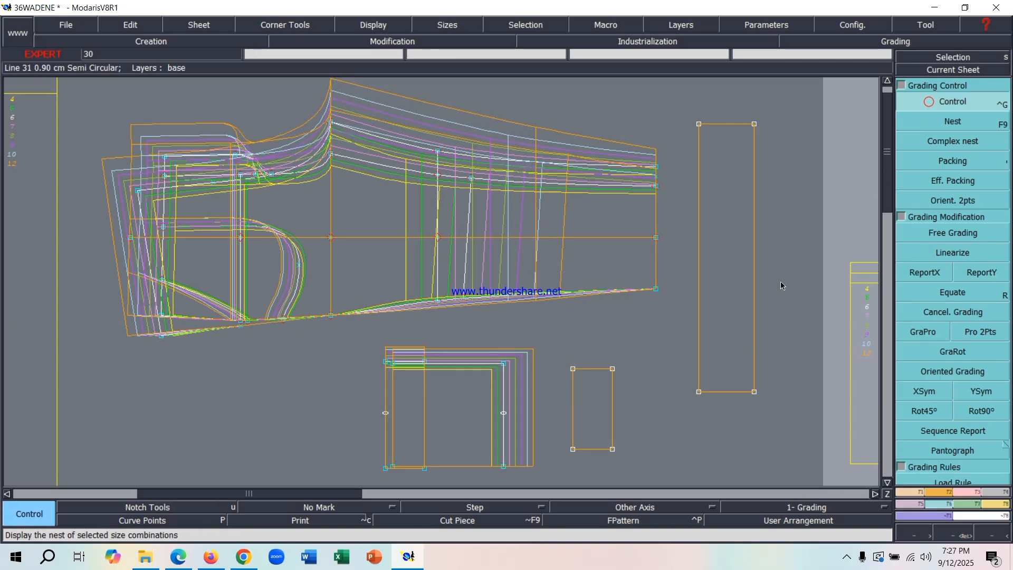
{"action": "left_click", "coordinate": [541, 443]}
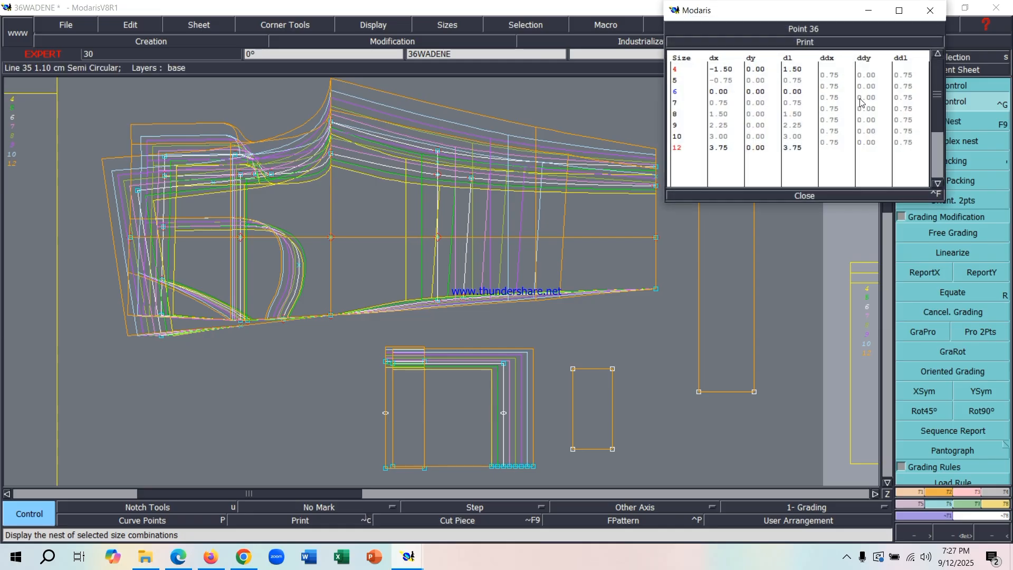
{"action": "left_click_drag", "start_coordinate": [869, 74], "coordinate": [869, 144]}
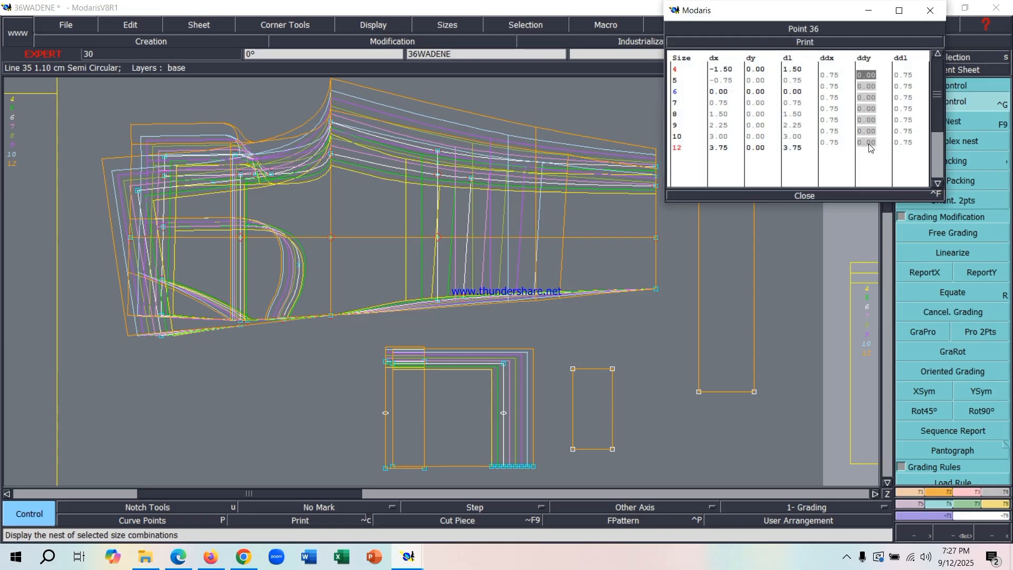
{"action": "type", "text": "-.38"}
{"action": "key", "text": "Return"}
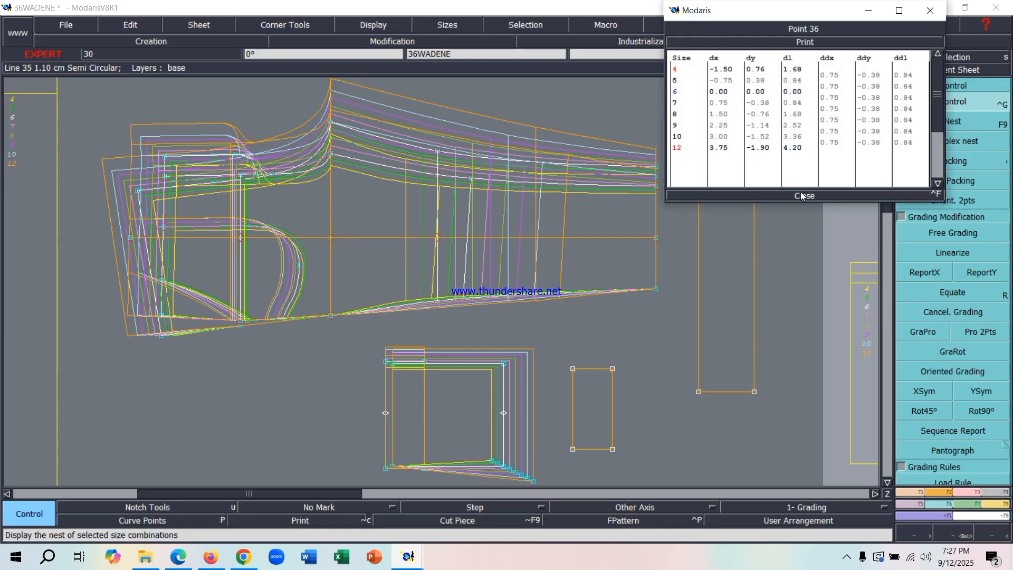
Use ReportY to copy the lower-right corner's Y grading to the other lower-edge points of the squarish piece, and close the grading table
{"action": "left_click", "coordinate": [977, 274]}
{"action": "left_click", "coordinate": [977, 275]}
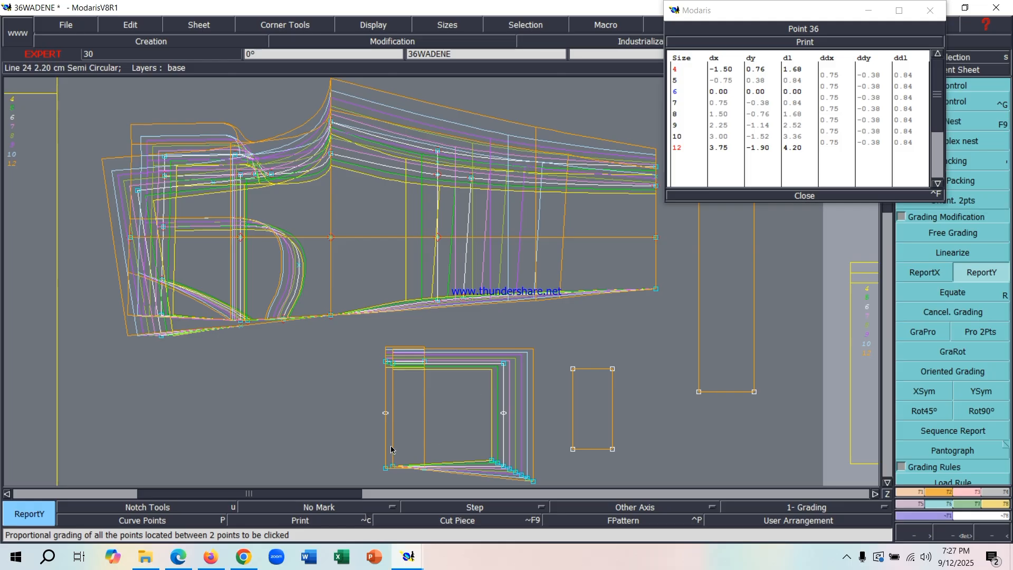
{"action": "left_click", "coordinate": [501, 466]}
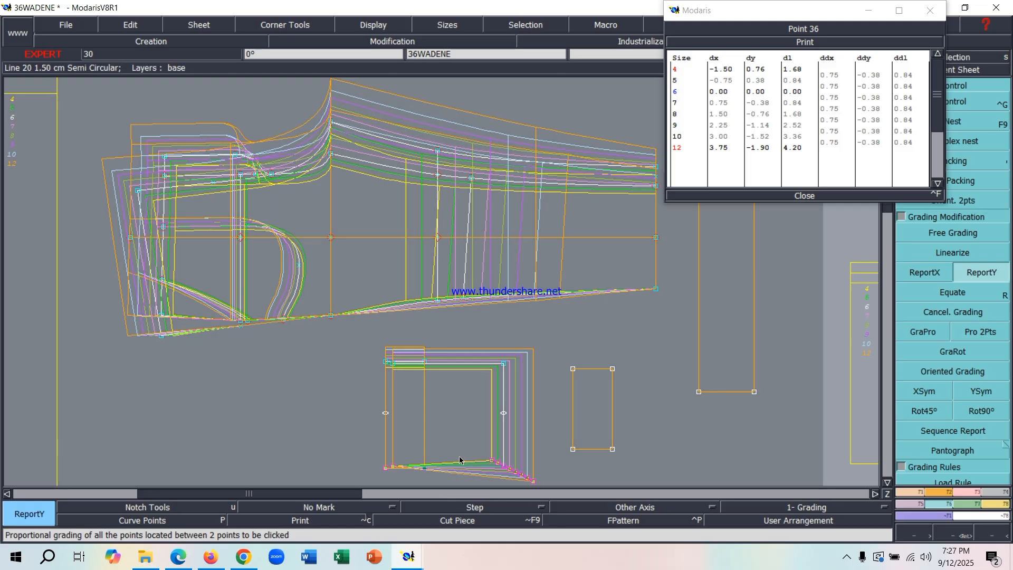
{"action": "left_click", "coordinate": [504, 466]}
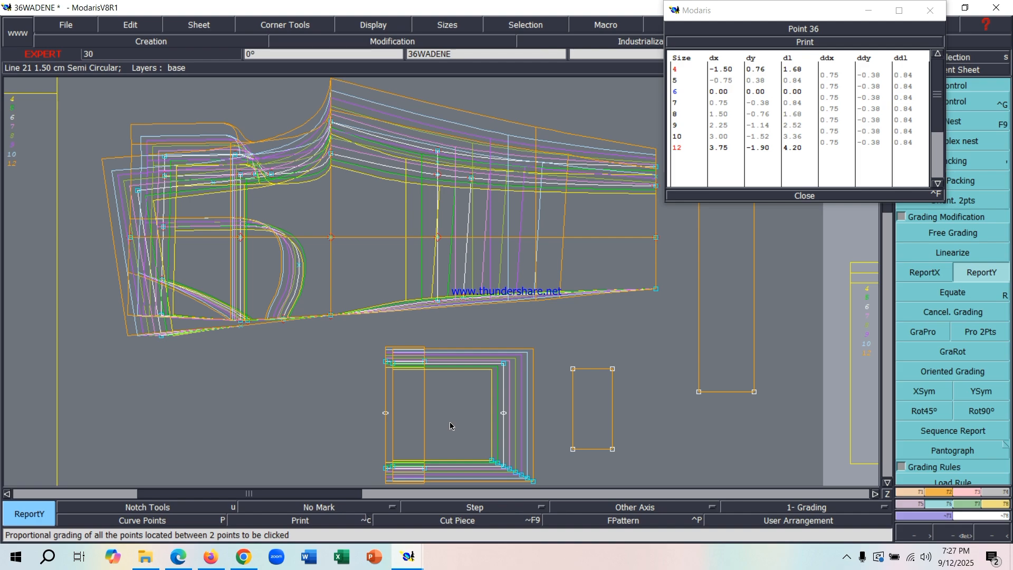
{"action": "left_click", "coordinate": [512, 487]}
{"action": "left_click", "coordinate": [773, 195]}
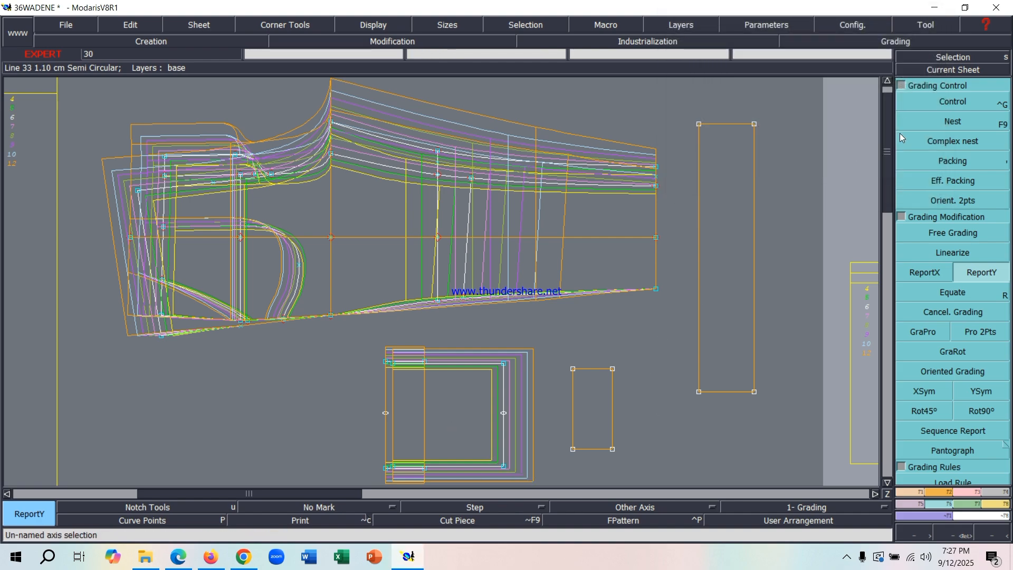
Set the ddx increments of the inner line's upper point (Point 33) to 0.5, 0, 0, 0.5, 0 and 0.5 from size 4 to 10
{"action": "left_click", "coordinate": [945, 103]}
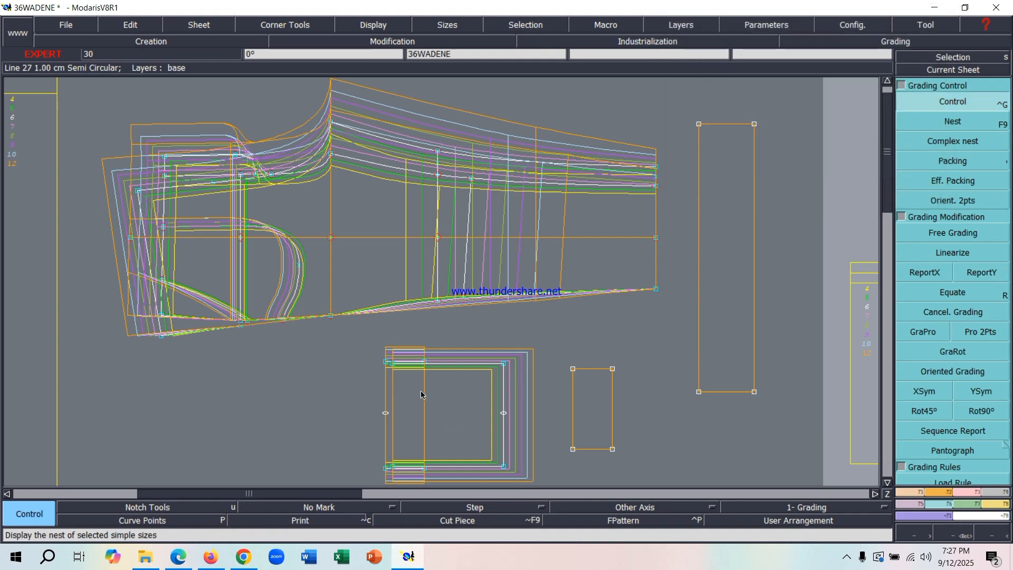
{"action": "left_click", "coordinate": [426, 364]}
{"action": "left_click", "coordinate": [829, 74]}
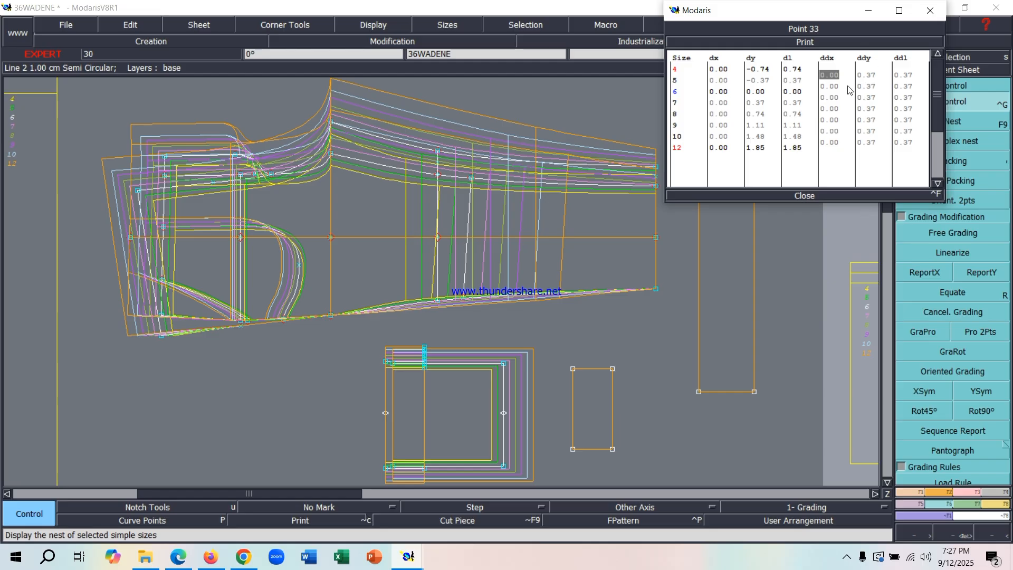
{"action": "type", "text": "0.5"}
{"action": "key", "text": "Return"}
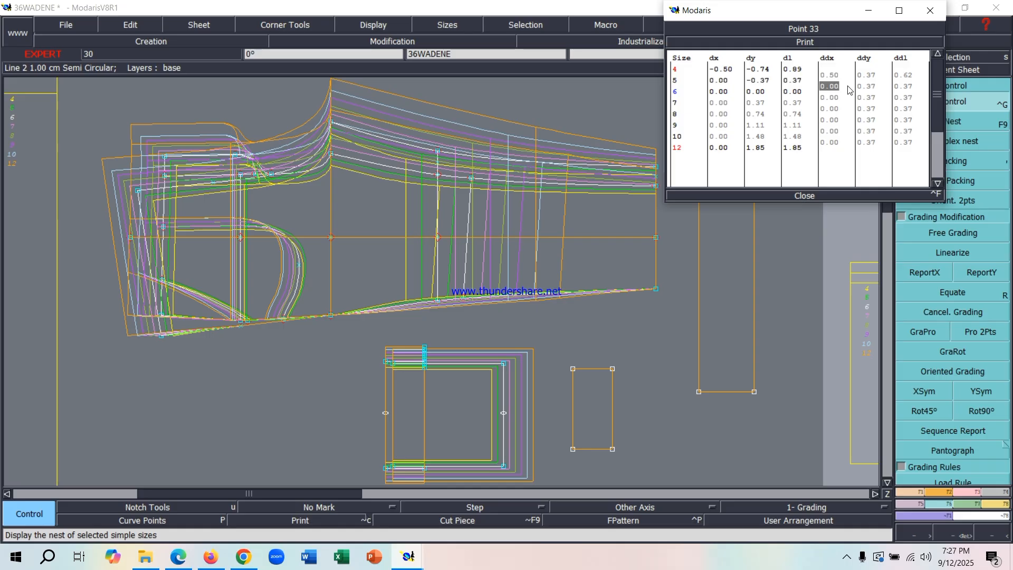
{"action": "type", "text": "0"}
{"action": "key", "text": "Return"}
{"action": "type", "text": "0"}
{"action": "key", "text": "Return"}
{"action": "type", "text": ".5"}
{"action": "key", "text": "Return"}
{"action": "type", "text": "0"}
{"action": "key", "text": "Return"}
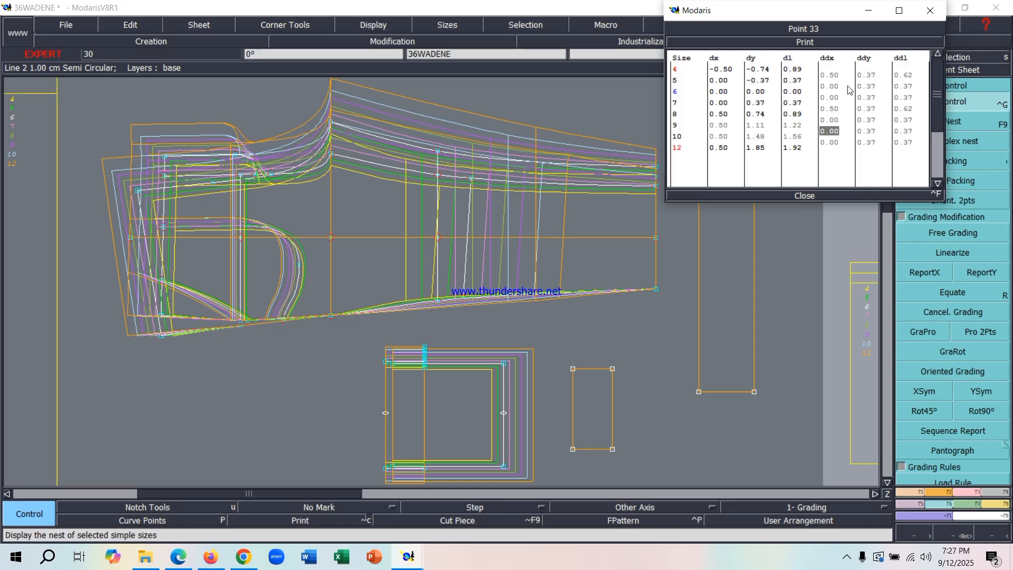
{"action": "type", "text": ".5"}
{"action": "key", "text": "Return"}
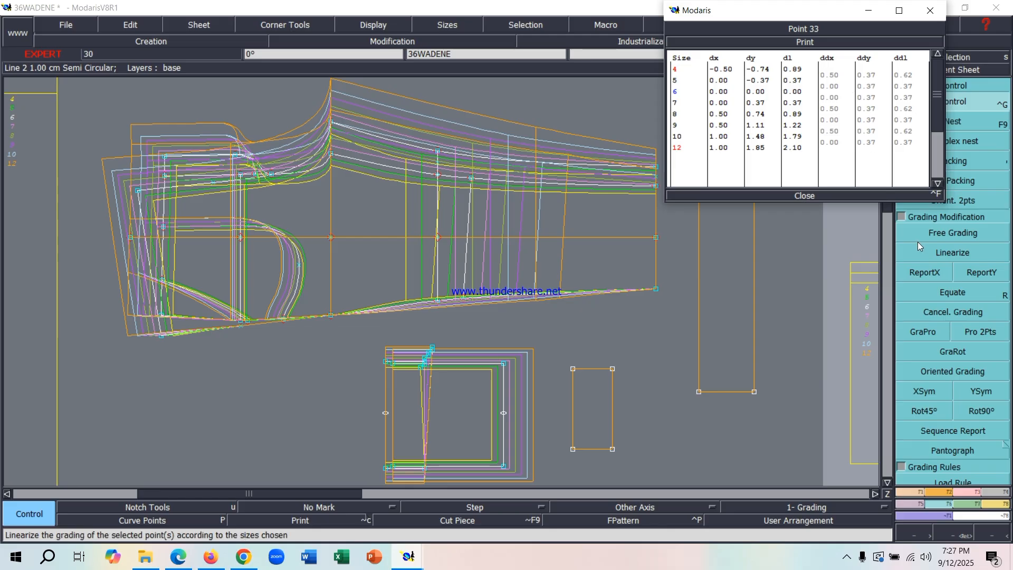
Use ReportX to copy the inner line's upper point X grading to the lower end of the same line
{"action": "left_click", "coordinate": [925, 272]}
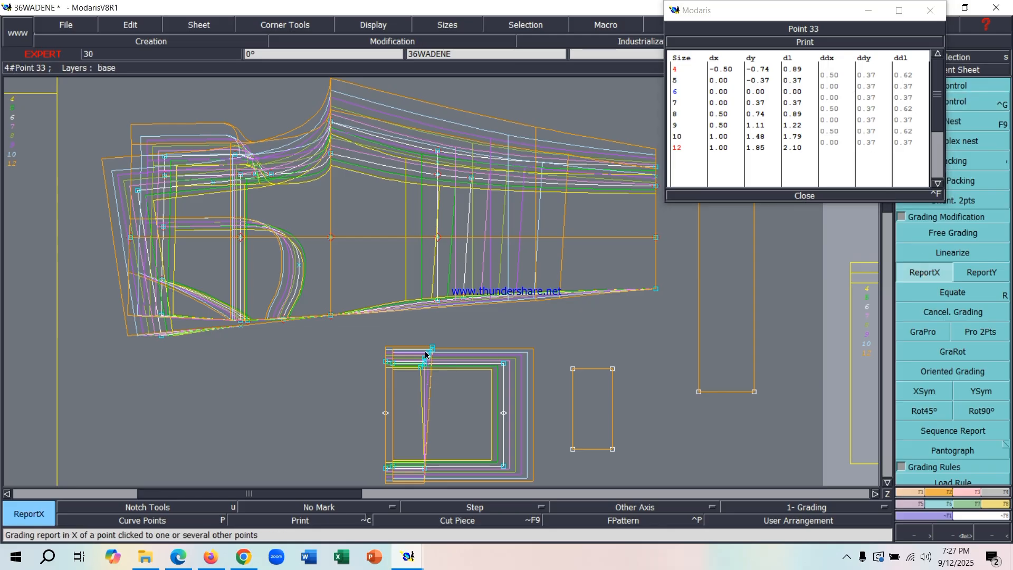
{"action": "left_click_drag", "start_coordinate": [413, 334], "coordinate": [475, 487]}
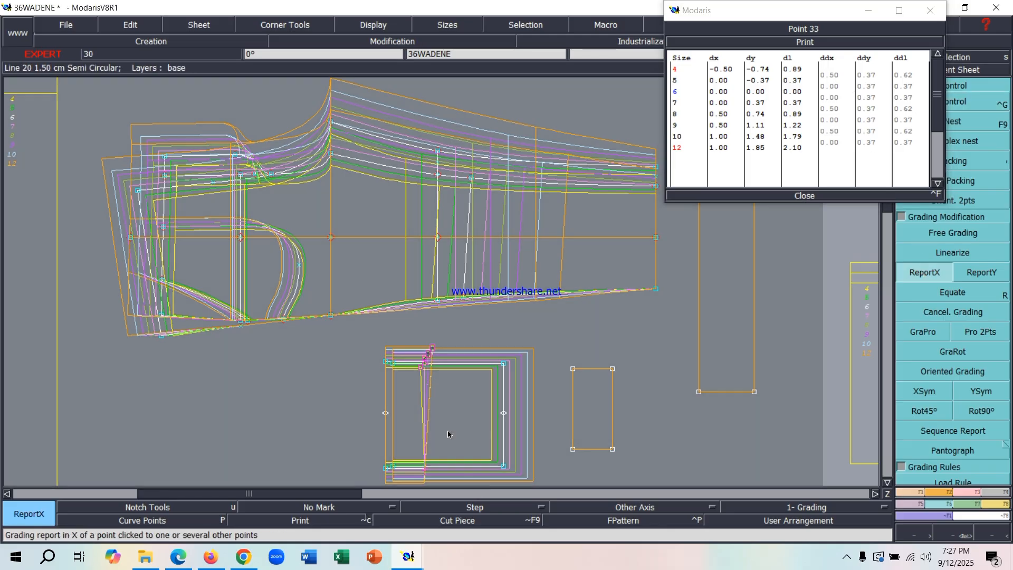
{"action": "left_click", "coordinate": [425, 353]}
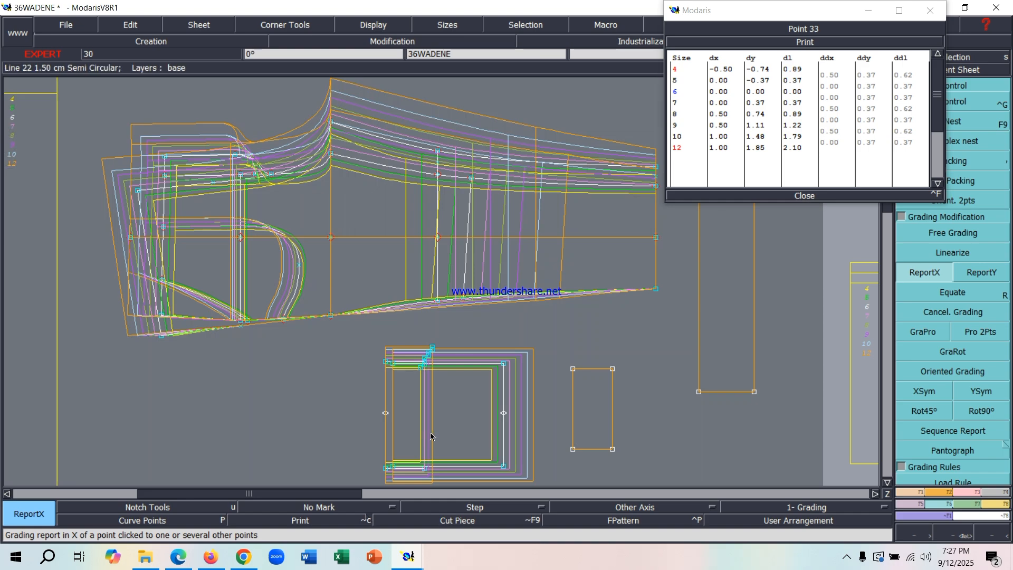
Examine the squarish piece's graded outline and inner vertical line across all sizes, along with the whole sheet
{"action": "scroll", "coordinate": [422, 407], "scroll_direction": "up", "scroll_amount": 3}
{"action": "scroll", "coordinate": [329, 425], "scroll_direction": "down", "scroll_amount": 4}
{"action": "scroll", "coordinate": [329, 425], "scroll_direction": "up", "scroll_amount": 3}
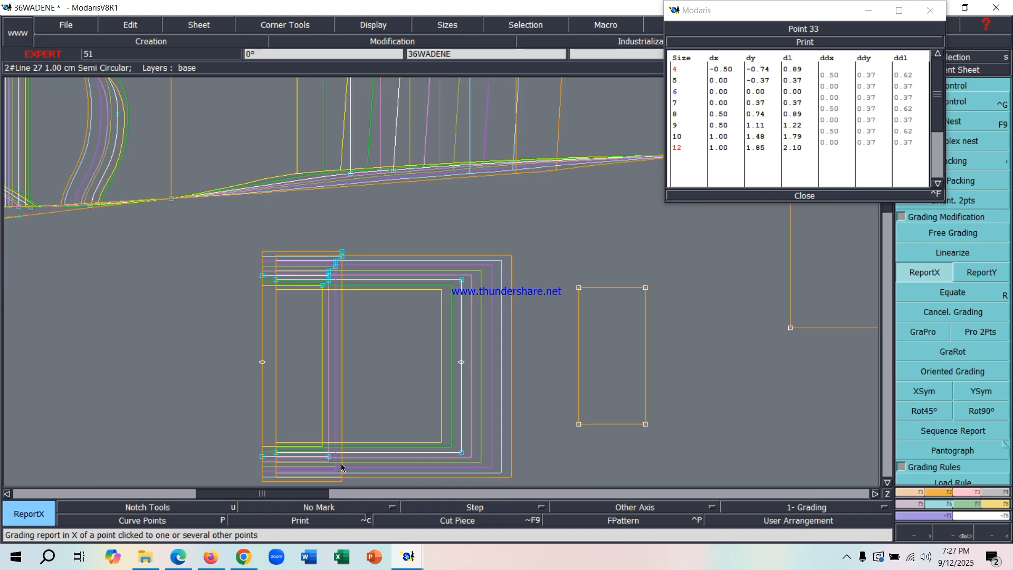
{"action": "scroll", "coordinate": [317, 422], "scroll_direction": "down", "scroll_amount": 3}
{"action": "scroll", "coordinate": [296, 417], "scroll_direction": "up", "scroll_amount": 2}
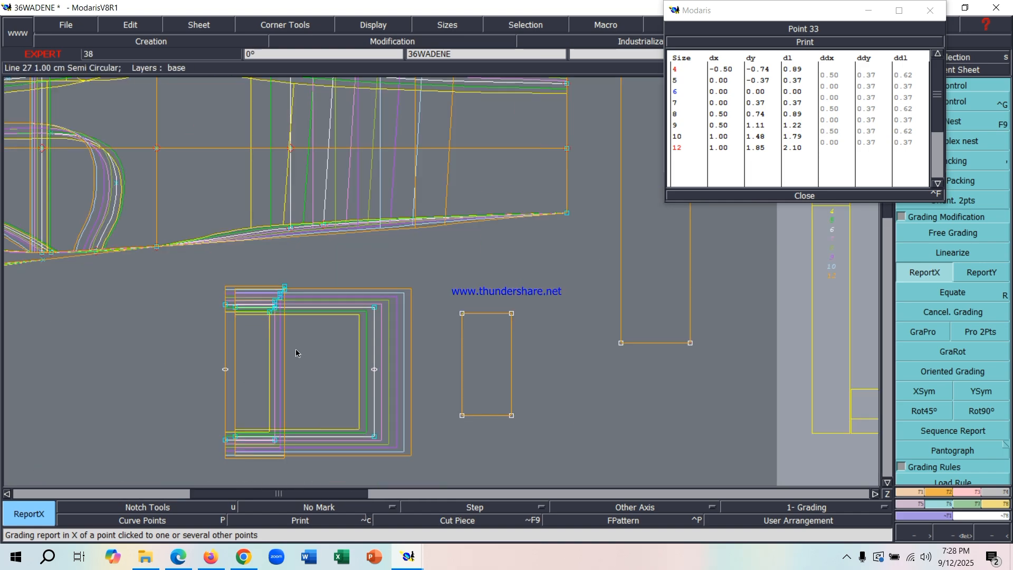
{"action": "scroll", "coordinate": [375, 395], "scroll_direction": "down", "scroll_amount": 1}
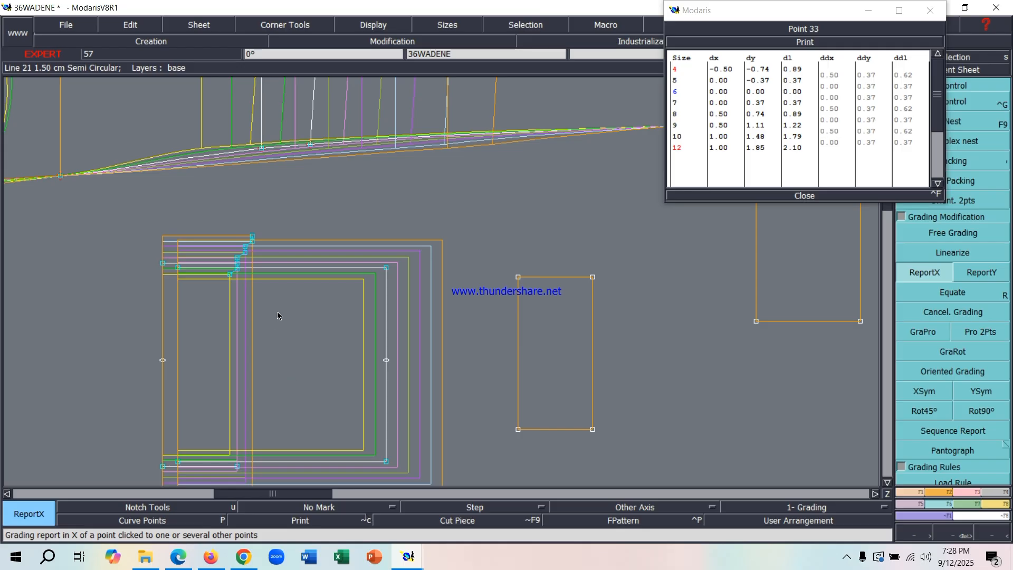
{"action": "scroll", "coordinate": [278, 315], "scroll_direction": "down", "scroll_amount": 2}
{"action": "scroll", "coordinate": [44, 219], "scroll_direction": "up", "scroll_amount": 3}
{"action": "scroll", "coordinate": [496, 398], "scroll_direction": "down", "scroll_amount": 3}
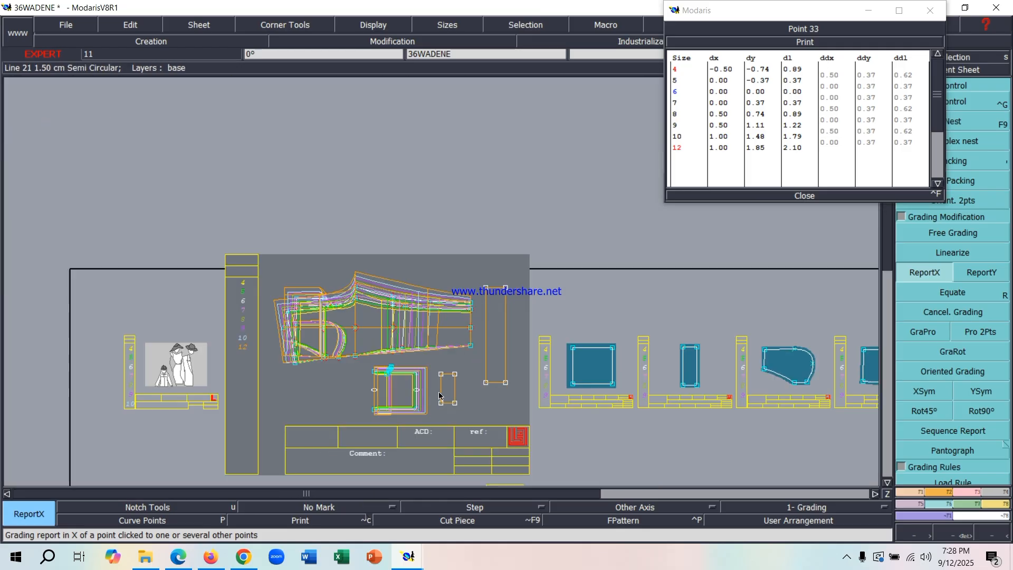
Set the ddy increments of the small rectangle's upper-right corner (Point 47) to 0.5, 0.5, 0.25, 0.5, 0.25, 0.5 and 0.75 from size 4 to 12
{"action": "scroll", "coordinate": [480, 397], "scroll_direction": "up", "scroll_amount": 2}
{"action": "scroll", "coordinate": [413, 398], "scroll_direction": "up", "scroll_amount": 1}
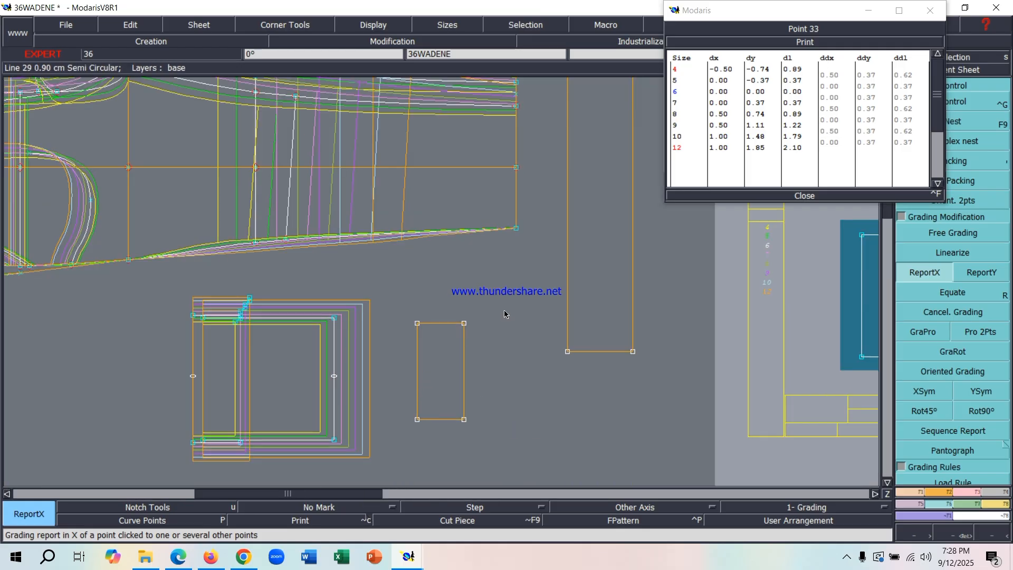
{"action": "scroll", "coordinate": [470, 350], "scroll_direction": "down", "scroll_amount": 3}
{"action": "scroll", "coordinate": [474, 350], "scroll_direction": "up", "scroll_amount": 2}
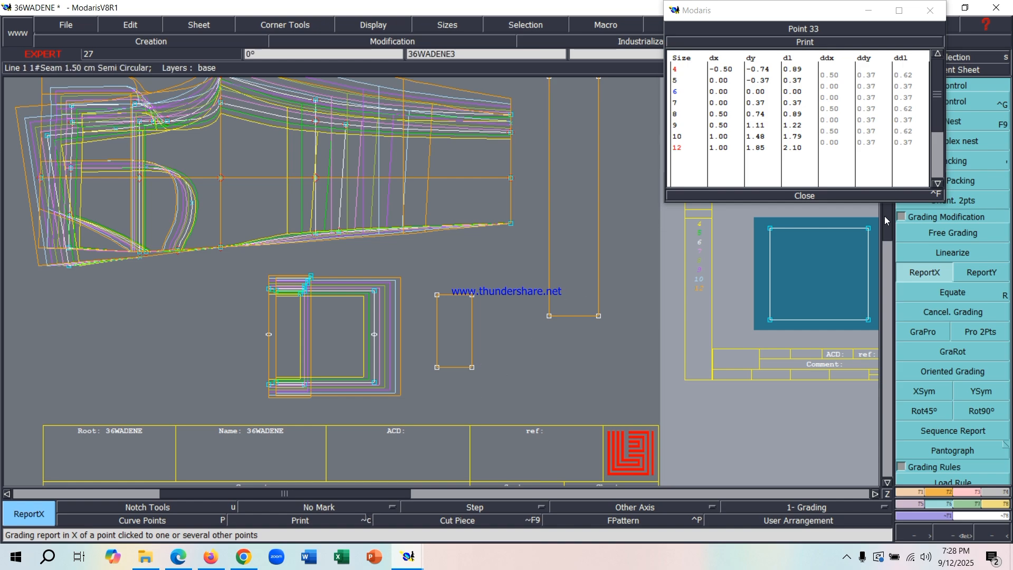
{"action": "scroll", "coordinate": [973, 95], "scroll_direction": "down", "scroll_amount": 3}
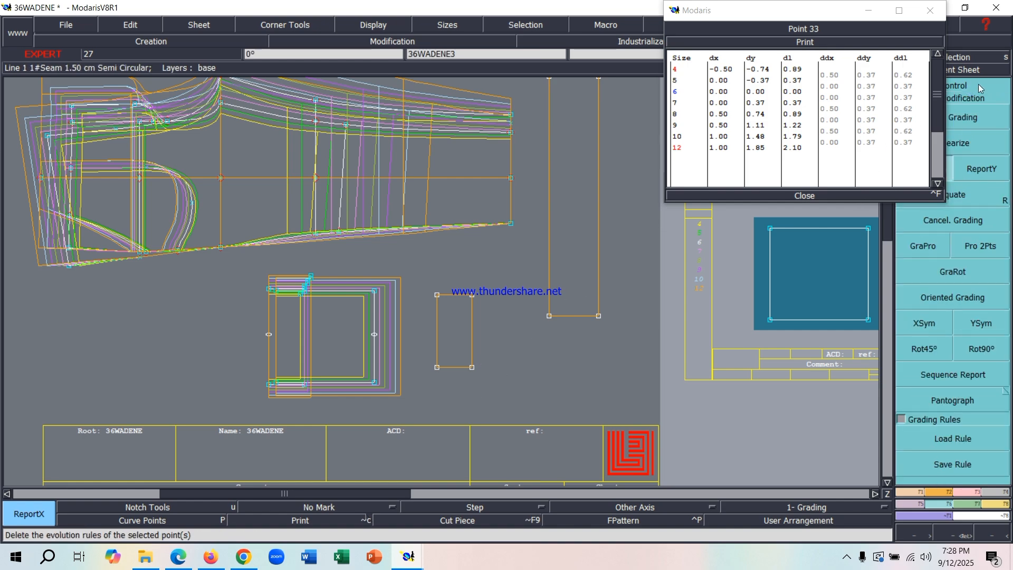
{"action": "scroll", "coordinate": [979, 88], "scroll_direction": "up", "scroll_amount": 3}
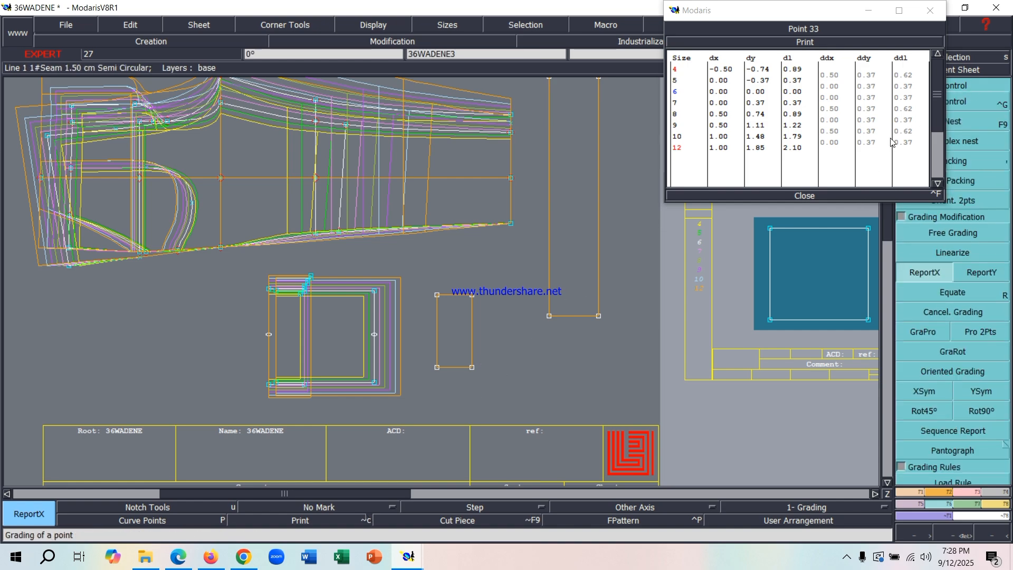
{"action": "left_click", "coordinate": [790, 200]}
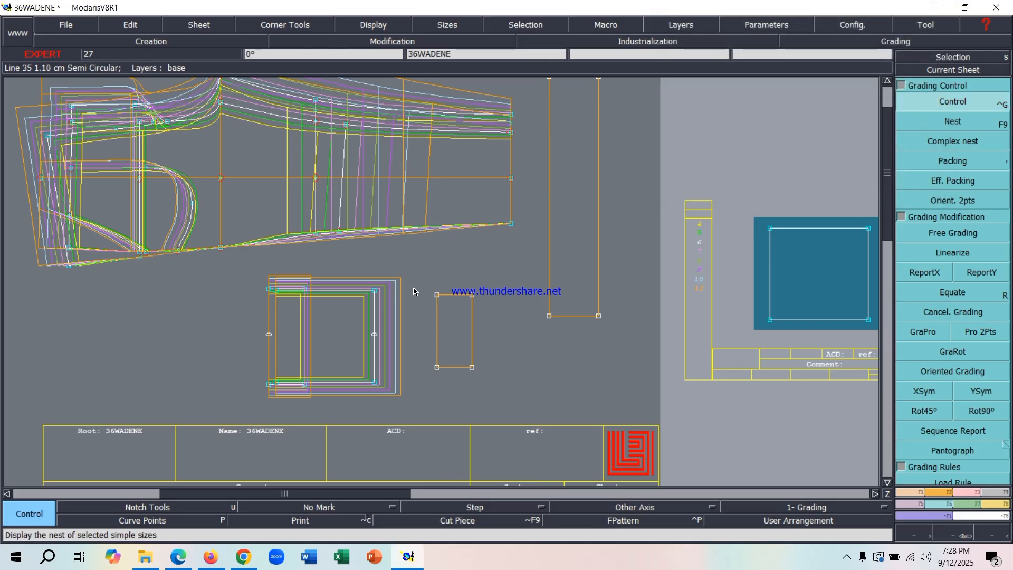
{"action": "left_click", "coordinate": [471, 296]}
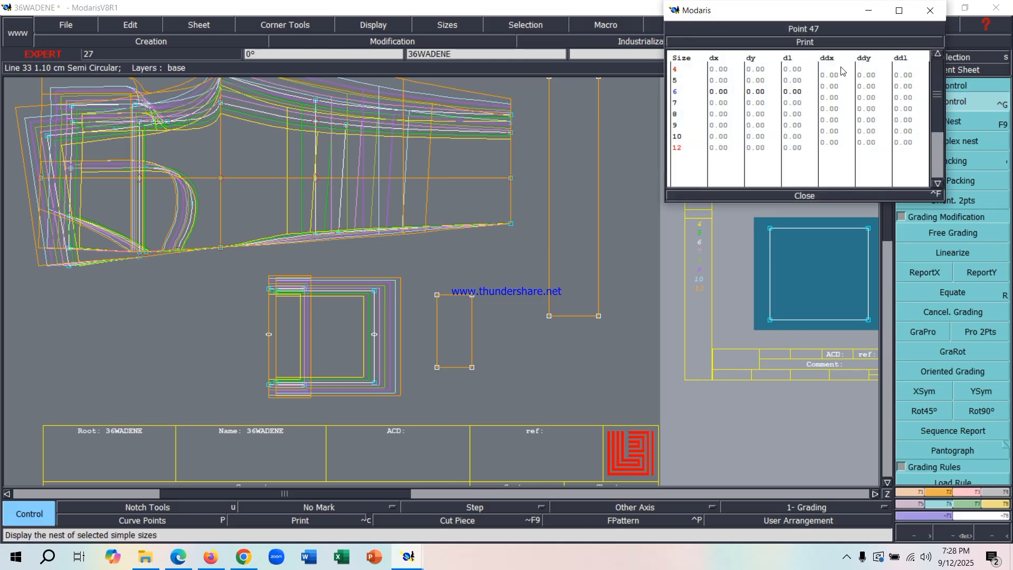
{"action": "left_click", "coordinate": [867, 75]}
{"action": "type", "text": "0.5"}
{"action": "key", "text": "Return"}
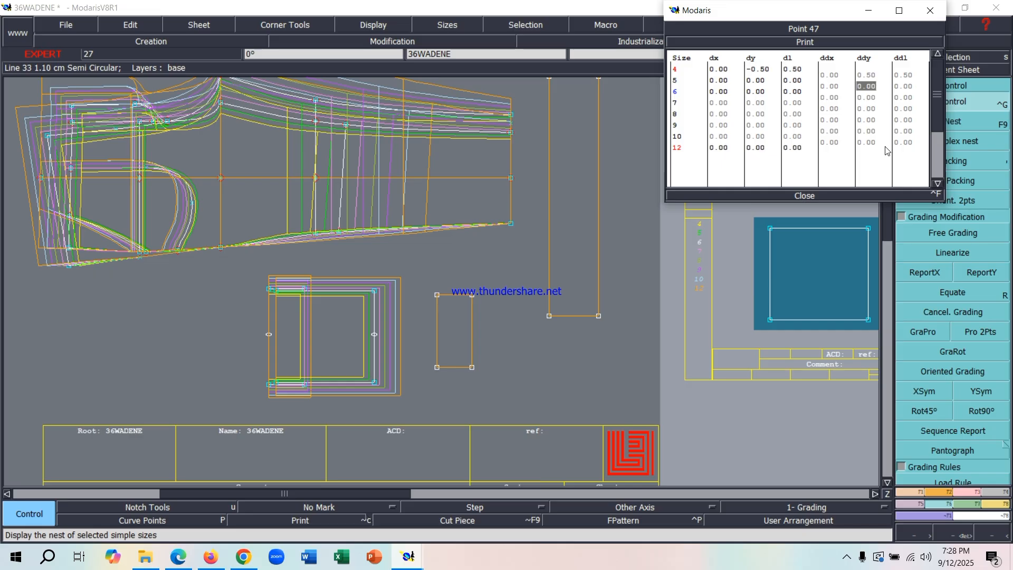
{"action": "type", "text": "0.5"}
{"action": "key", "text": "Return"}
{"action": "type", "text": ".25"}
{"action": "key", "text": "Return"}
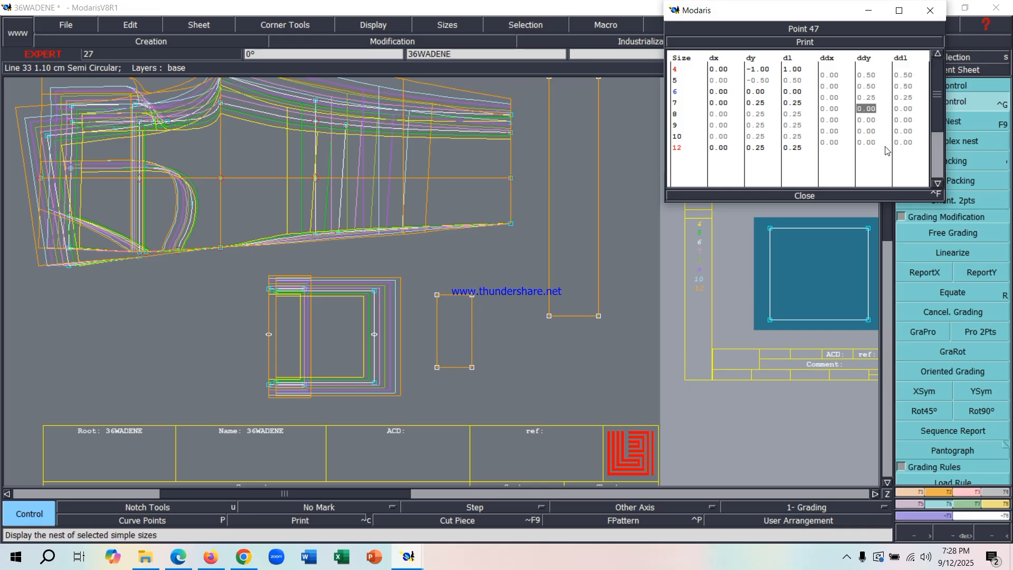
{"action": "type", "text": "0.5"}
{"action": "key", "text": "Return"}
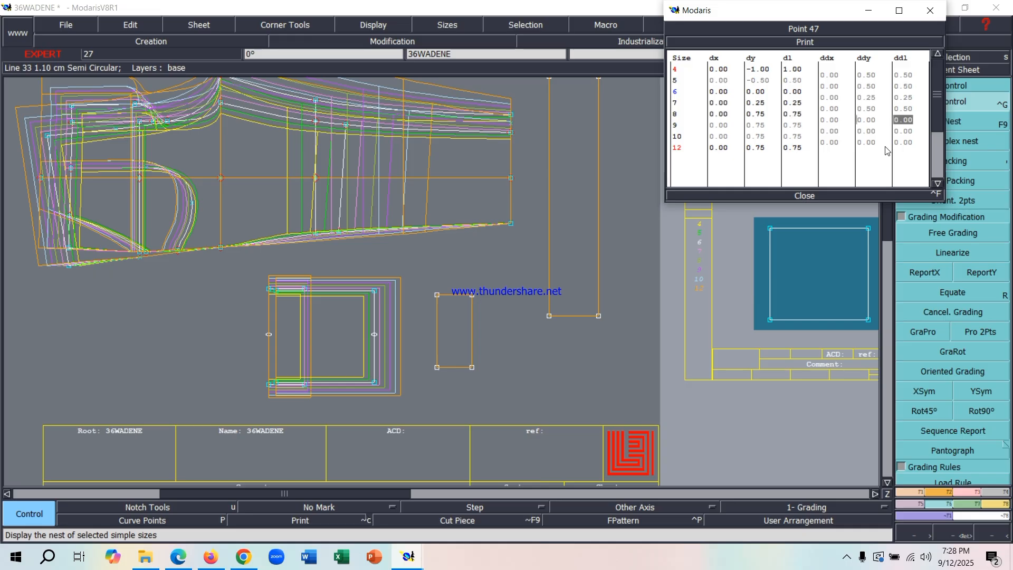
{"action": "key", "text": "Left"}
{"action": "type", "text": "25"}
{"action": "key", "text": "Return"}
{"action": "type", "text": "0.5"}
{"action": "key", "text": "Return"}
{"action": "type", "text": "."}
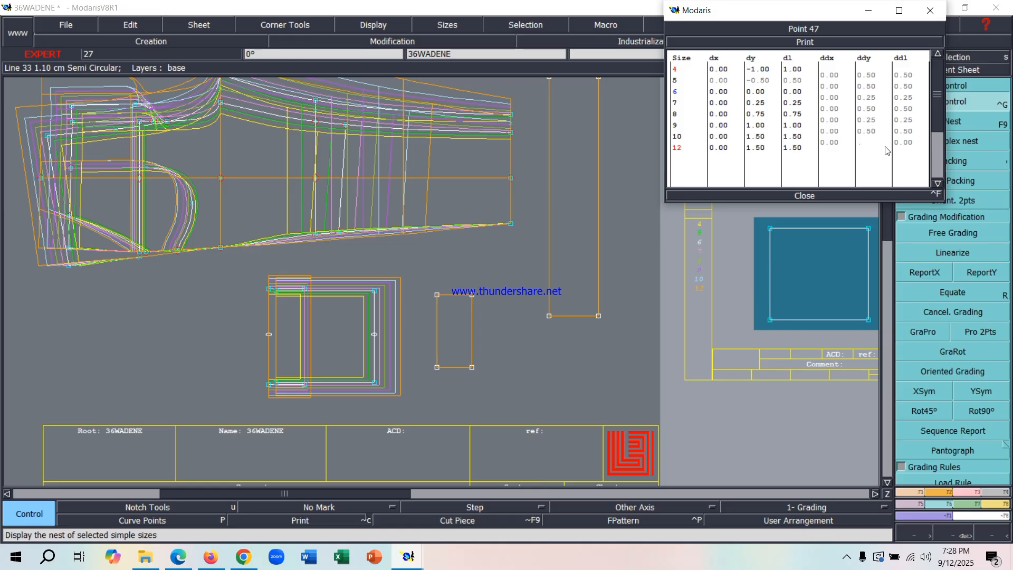
{"action": "key", "text": "Return"}
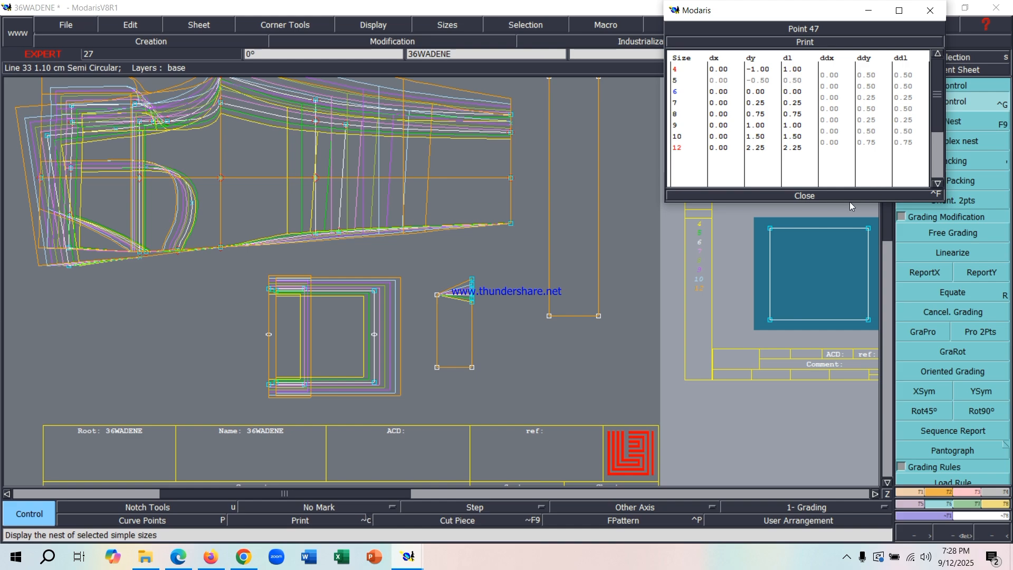
{"action": "left_click", "coordinate": [836, 196]}
Use ReportY to copy the small rectangle's upper-right corner Y grading to its upper-left corner
{"action": "left_click", "coordinate": [966, 272]}
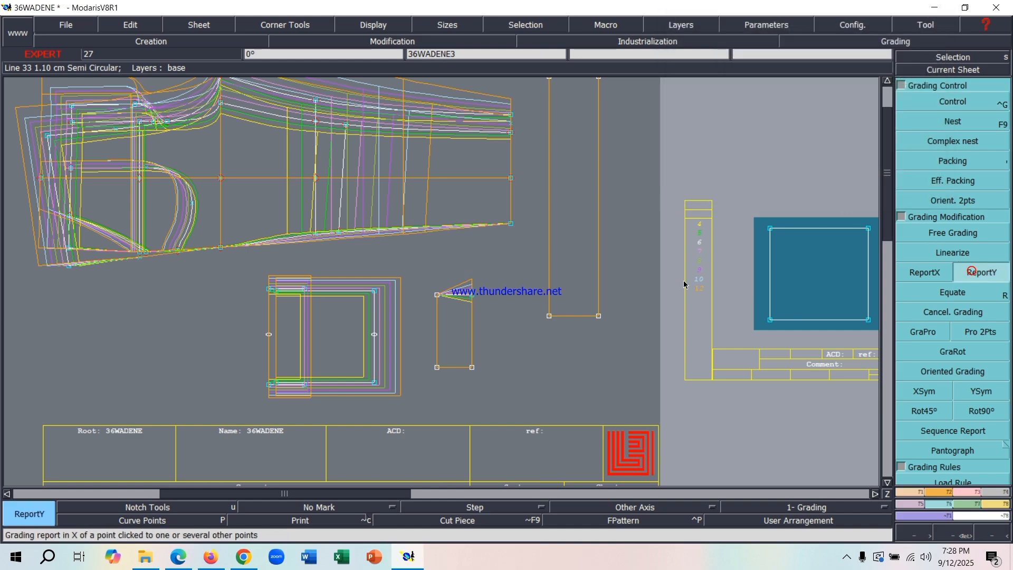
{"action": "left_click", "coordinate": [472, 295]}
{"action": "left_click", "coordinate": [437, 294]}
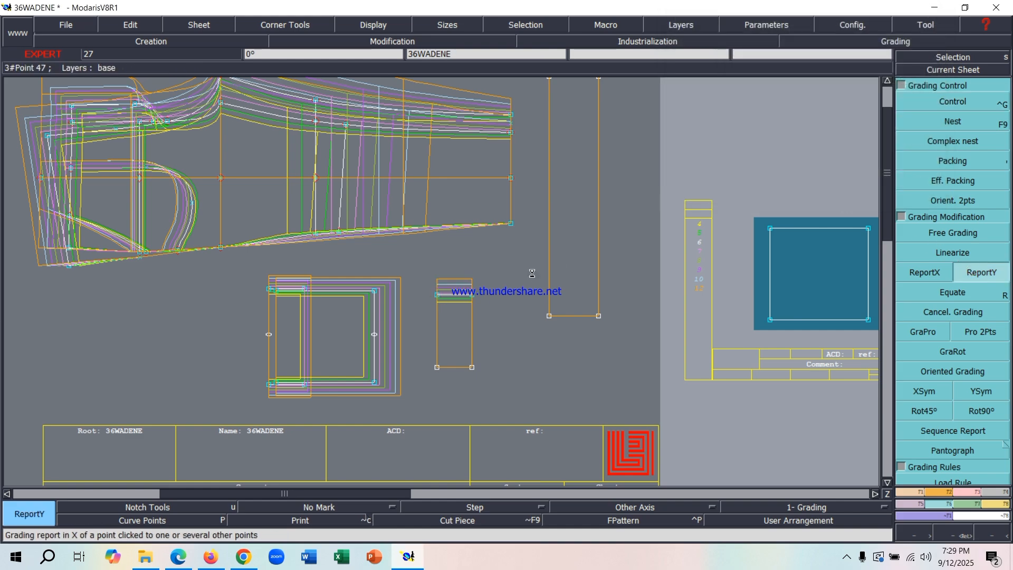
Set the ddy increments of the tall rectangle's upper-right corner (Point 53) to 1.25 for each step from size 4 to 10 and 1.75 for size 12
{"action": "scroll", "coordinate": [510, 301], "scroll_direction": "up", "scroll_amount": 1}
{"action": "scroll", "coordinate": [464, 301], "scroll_direction": "down", "scroll_amount": 1}
{"action": "scroll", "coordinate": [500, 294], "scroll_direction": "up", "scroll_amount": 1}
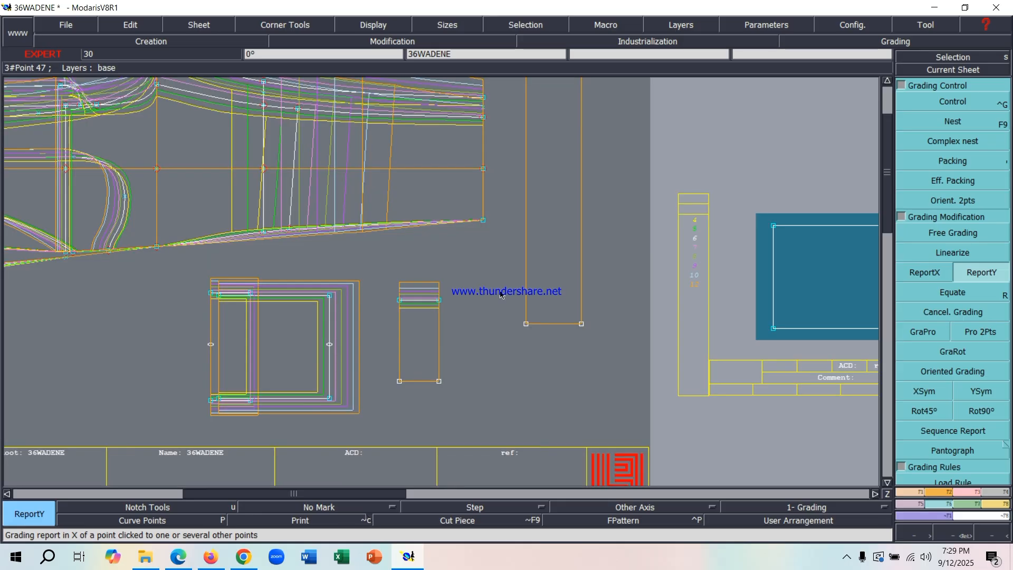
{"action": "scroll", "coordinate": [501, 294], "scroll_direction": "down", "scroll_amount": 1}
{"action": "scroll", "coordinate": [526, 231], "scroll_direction": "up", "scroll_amount": 1}
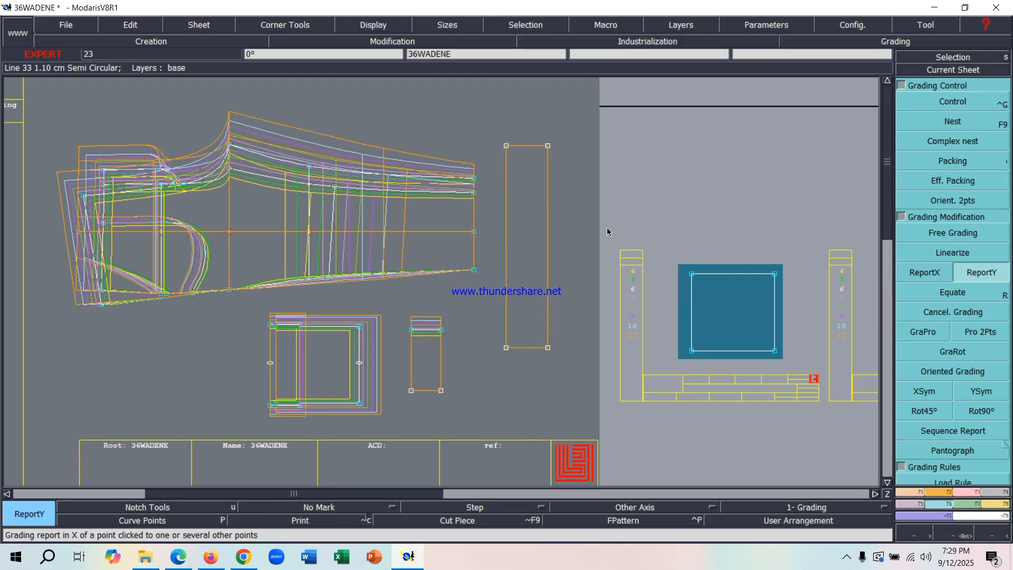
{"action": "left_click", "coordinate": [951, 100]}
{"action": "left_click", "coordinate": [548, 145]}
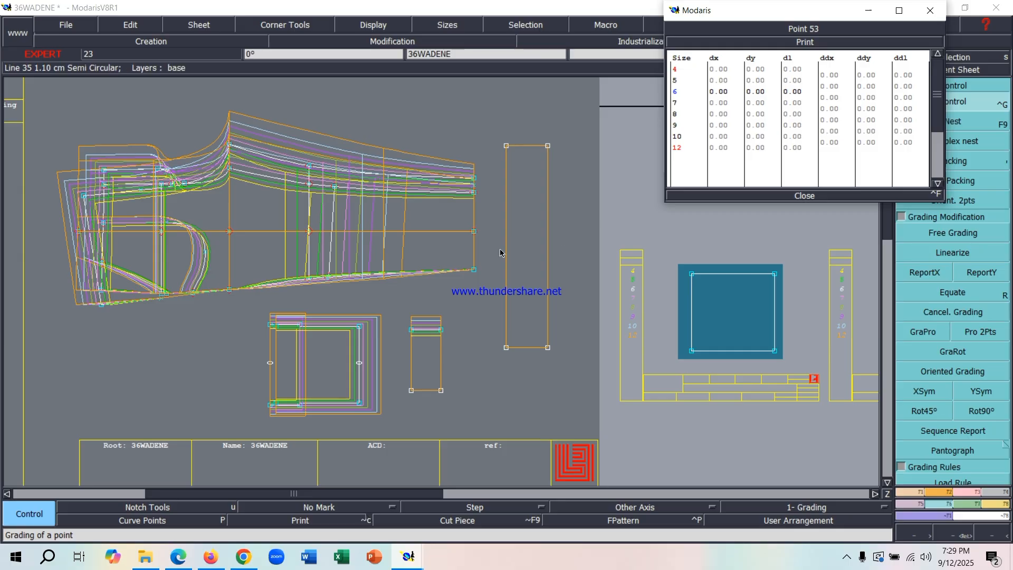
{"action": "scroll", "coordinate": [527, 247], "scroll_direction": "down", "scroll_amount": 1}
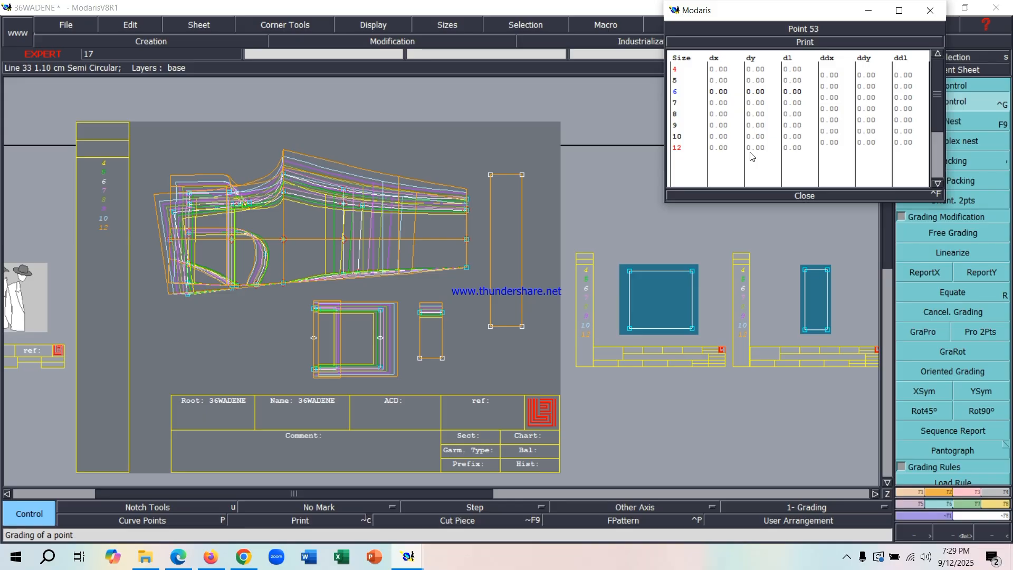
{"action": "left_click", "coordinate": [871, 77]}
{"action": "type", "text": "1.25"}
{"action": "key", "text": "Return"}
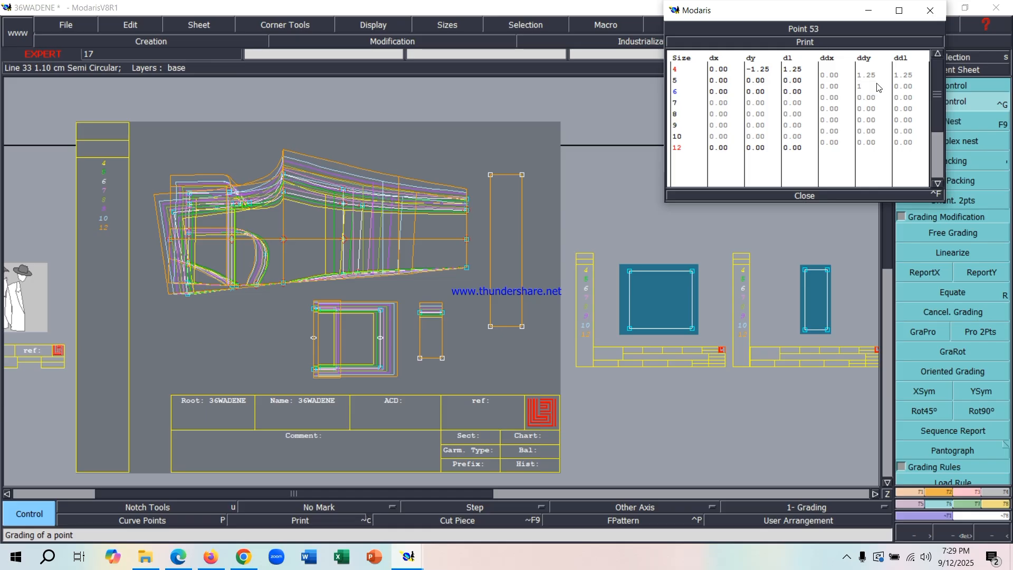
{"action": "key", "text": "Return"}
{"action": "type", "text": "1.25"}
{"action": "key", "text": "Return"}
{"action": "type", "text": "1.25"}
{"action": "key", "text": "Return"}
{"action": "type", "text": "1."}
{"action": "key", "text": "Return"}
{"action": "type", "text": "1."}
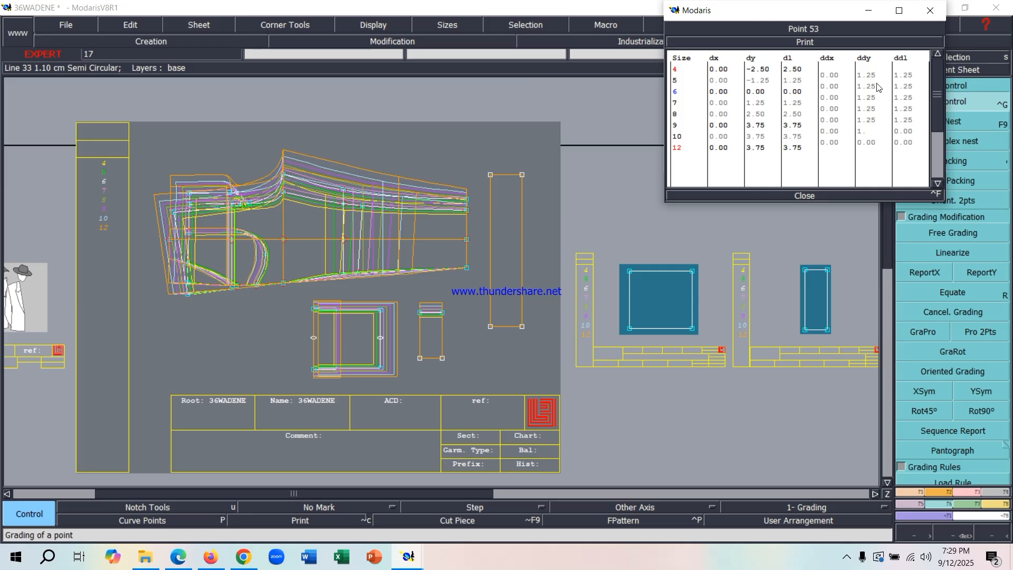
{"action": "type", "text": "25"}
{"action": "key", "text": "Return"}
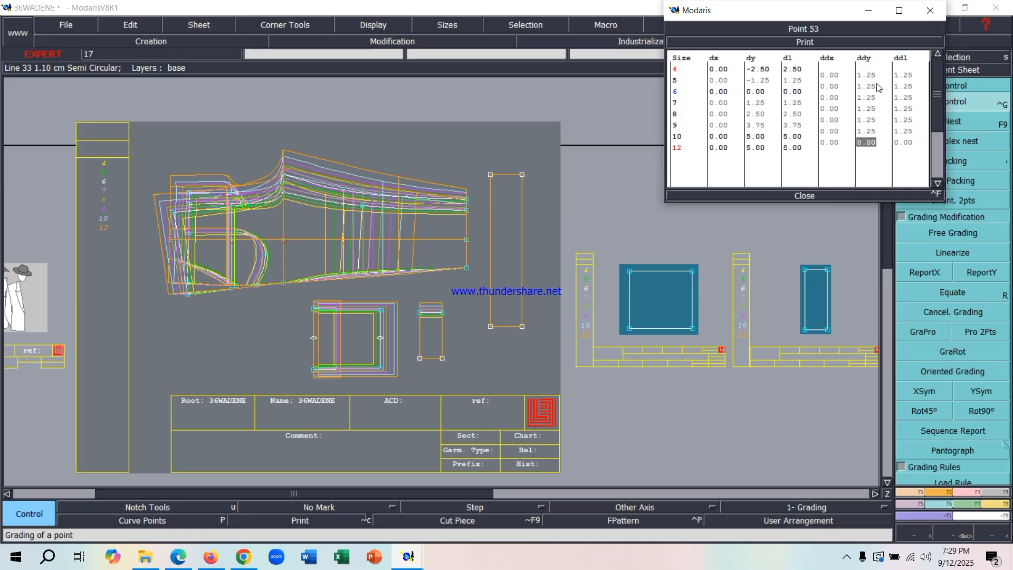
{"action": "type", "text": "1.75"}
{"action": "key", "text": "Return"}
{"action": "left_click", "coordinate": [807, 196]}
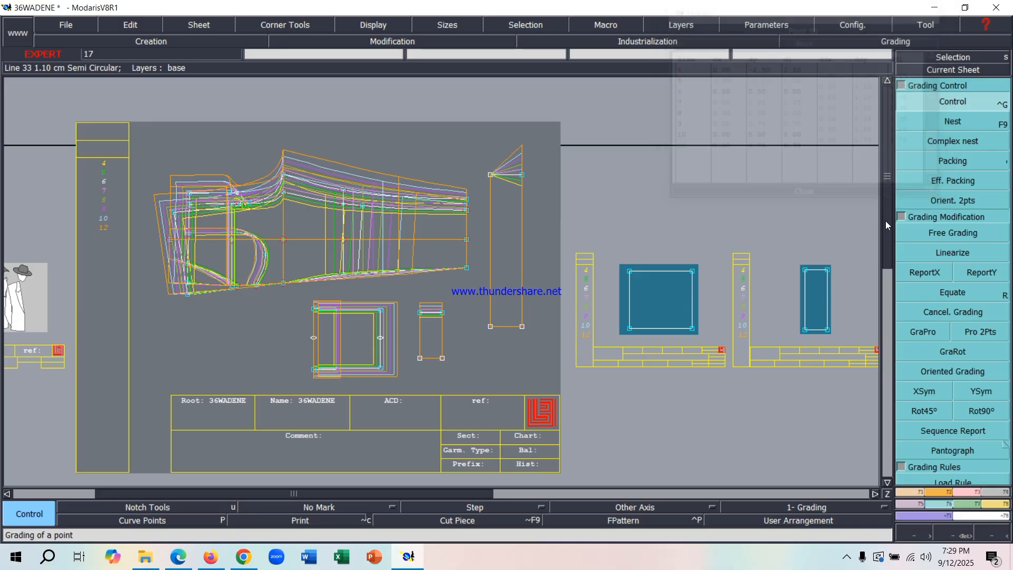
Use ReportY to copy the Y grading to the tall rectangle's upper-left corner, and move the whole rectangle farther right of the trouser leg
{"action": "left_click", "coordinate": [980, 272]}
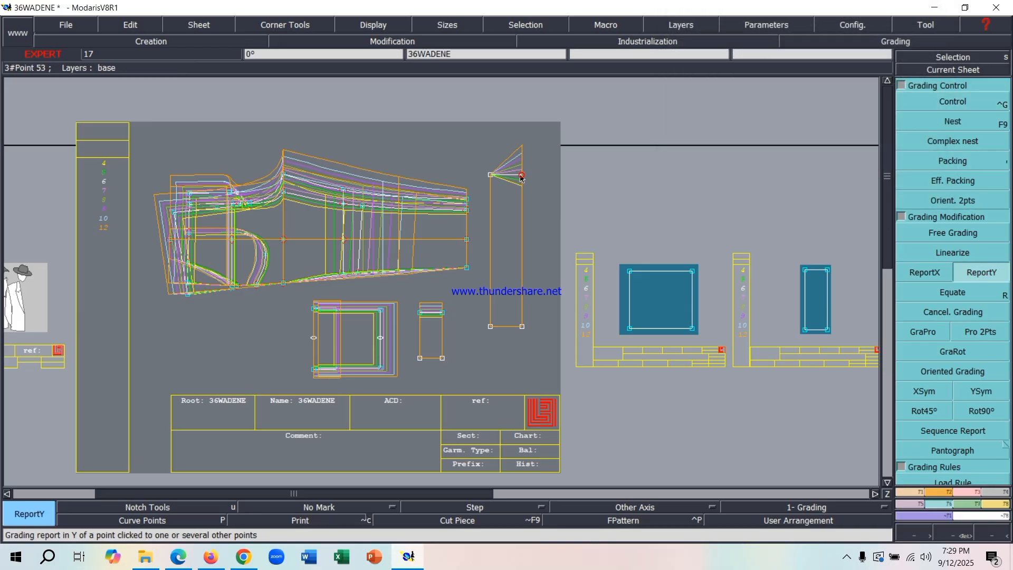
{"action": "left_click", "coordinate": [491, 174]}
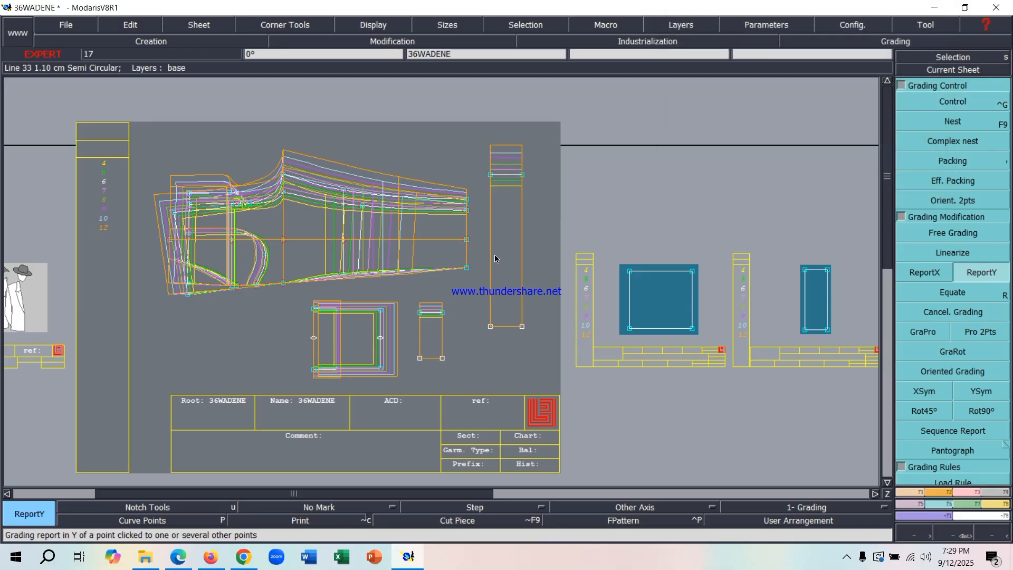
{"action": "left_click_drag", "start_coordinate": [478, 138], "coordinate": [542, 346]}
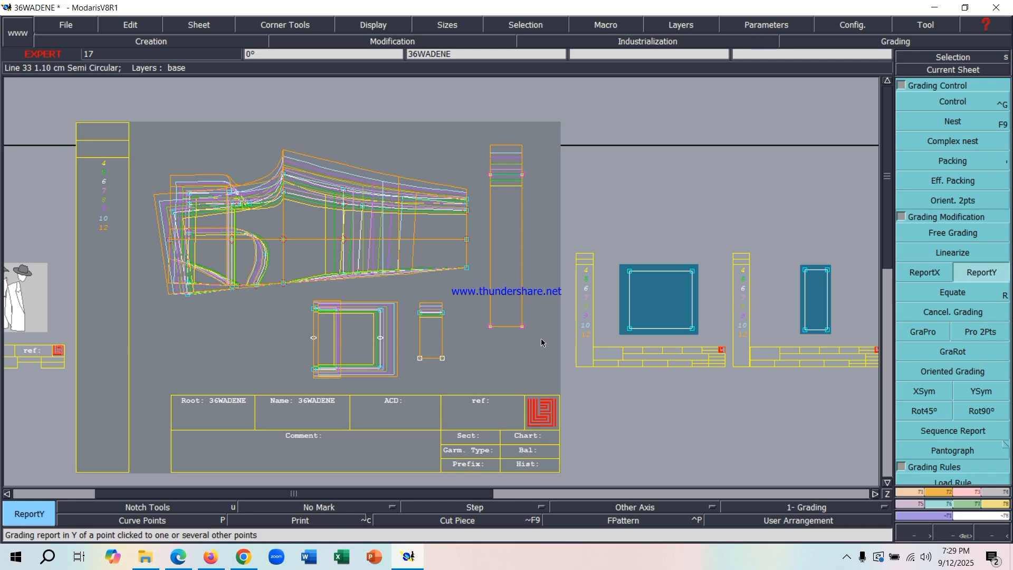
{"action": "key", "text": "m"}
{"action": "left_click", "coordinate": [522, 299]}
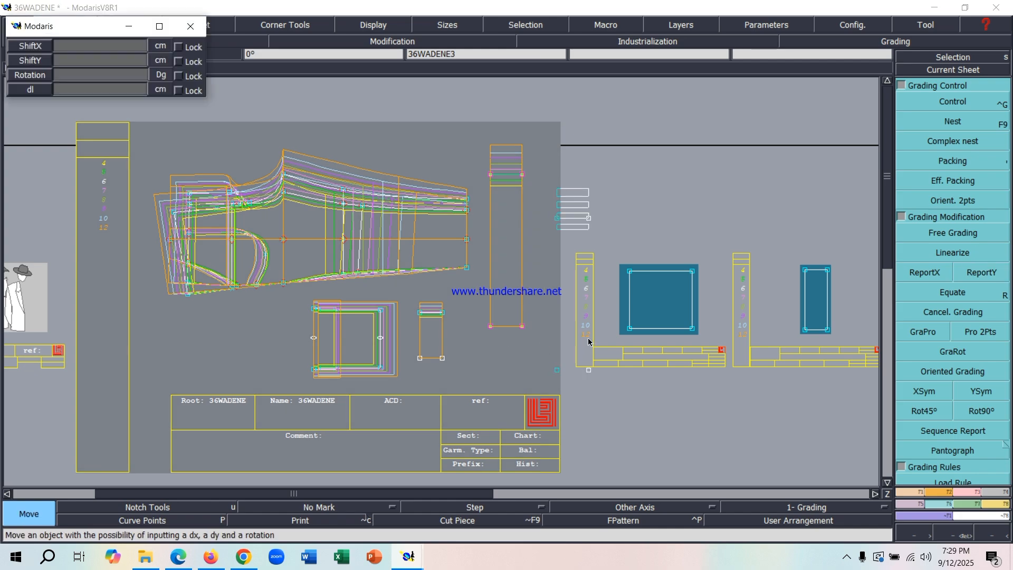
{"action": "left_click", "coordinate": [602, 302]}
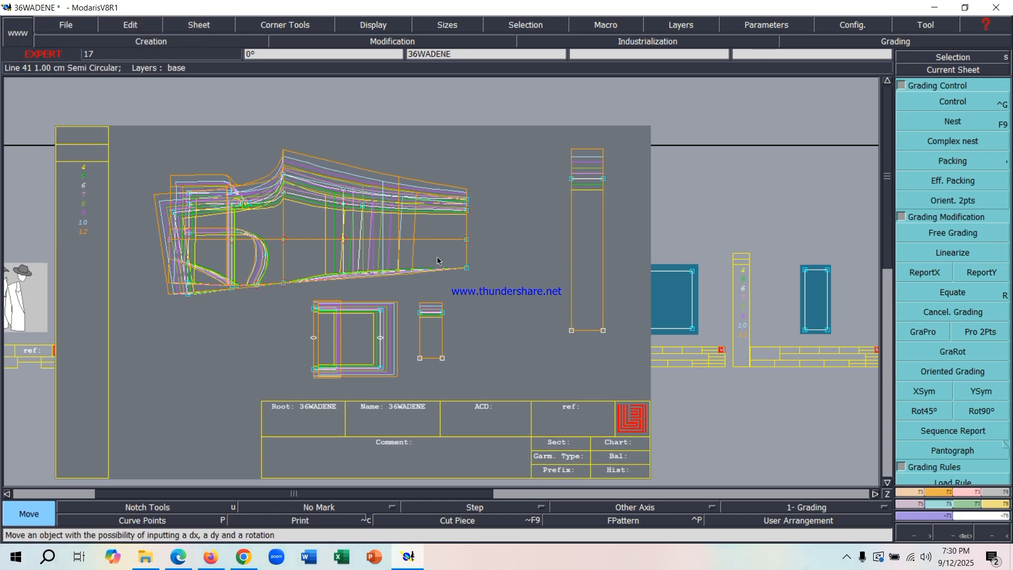
Pack the graded sizes on the lower-left waist point of the trouser piece
{"action": "scroll", "coordinate": [274, 254], "scroll_direction": "up", "scroll_amount": 2}
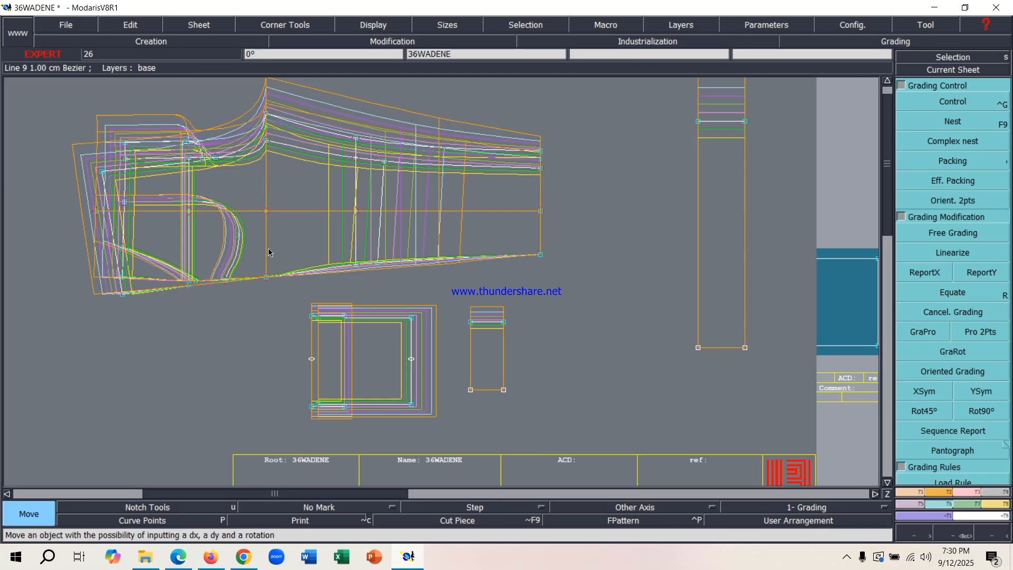
{"action": "scroll", "coordinate": [197, 153], "scroll_direction": "up", "scroll_amount": 2}
{"action": "scroll", "coordinate": [317, 161], "scroll_direction": "down", "scroll_amount": 2}
{"action": "scroll", "coordinate": [229, 149], "scroll_direction": "up", "scroll_amount": 3}
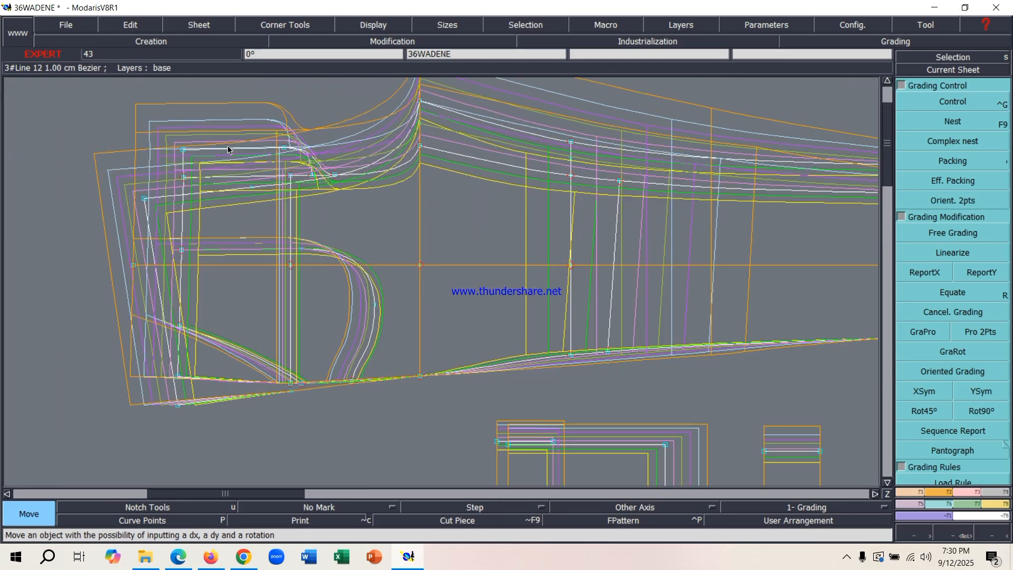
{"action": "left_click", "coordinate": [955, 161]}
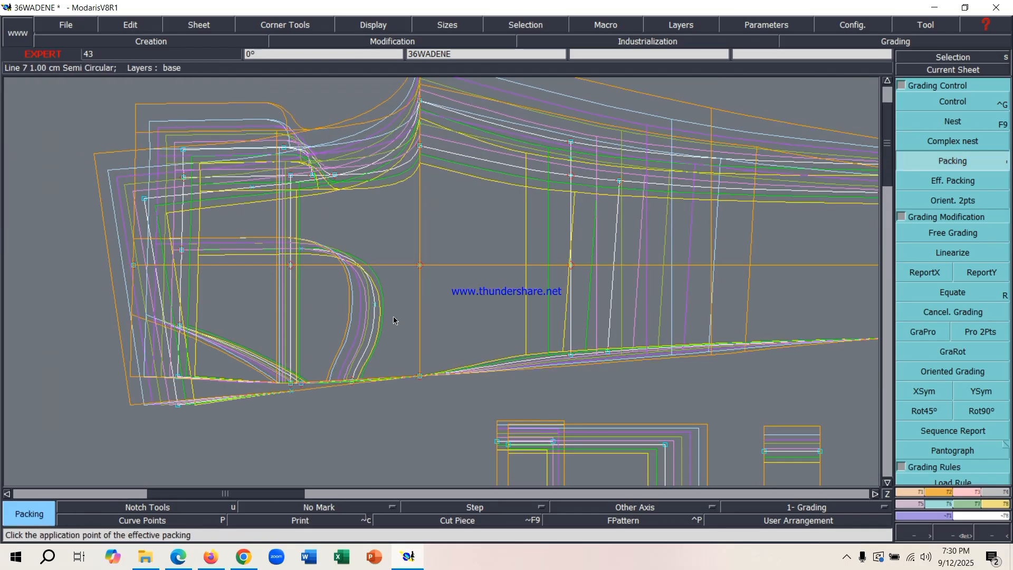
{"action": "left_click", "coordinate": [177, 376]}
Set the ddx increments of the hem's lower corner (Point 34) to 4 for each step from size 4 to 10 and 6 for size 12
{"action": "scroll", "coordinate": [103, 364], "scroll_direction": "down", "scroll_amount": 2}
{"action": "scroll", "coordinate": [475, 337], "scroll_direction": "up", "scroll_amount": 3}
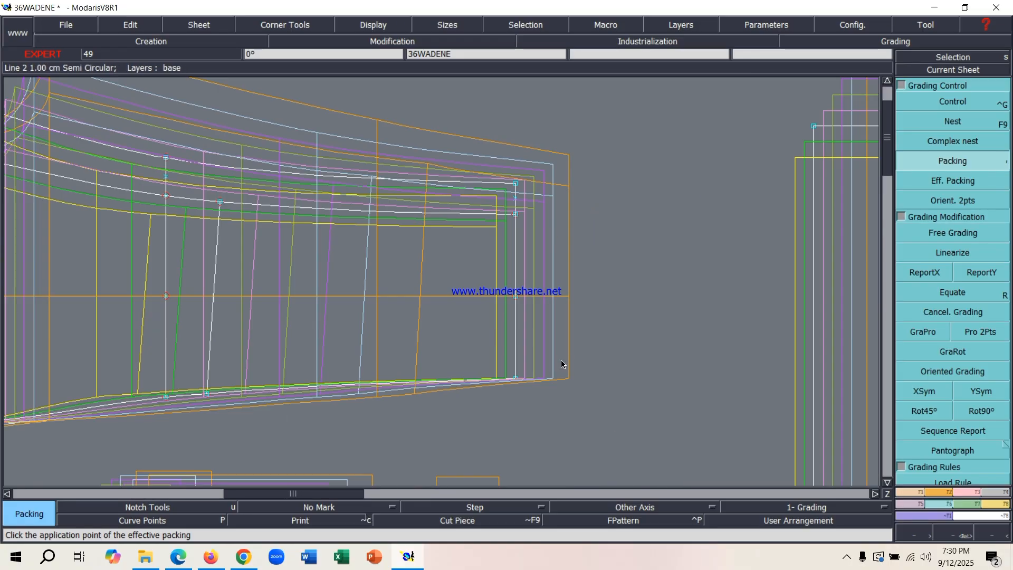
{"action": "left_click", "coordinate": [965, 102]}
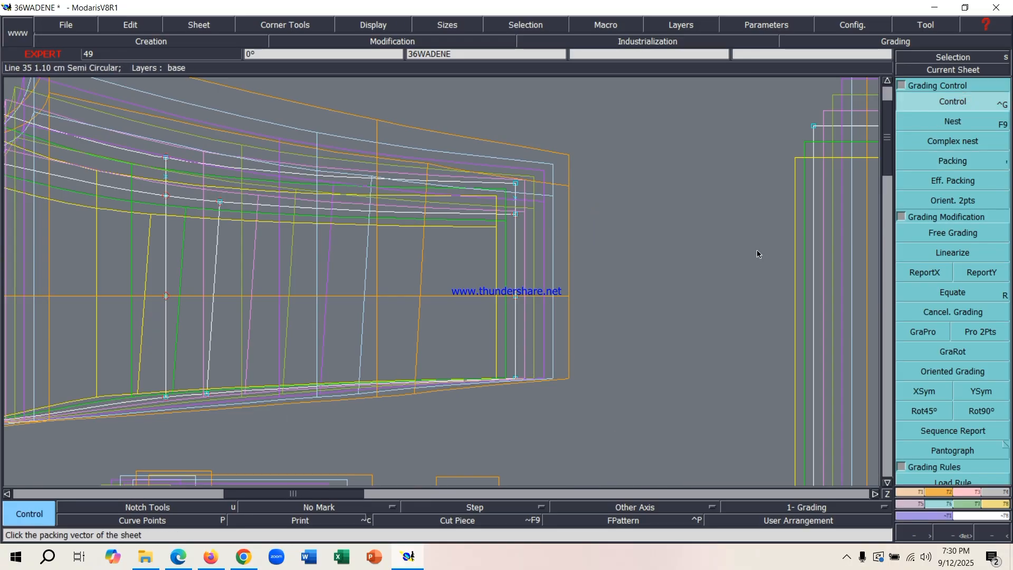
{"action": "left_click", "coordinate": [516, 378]}
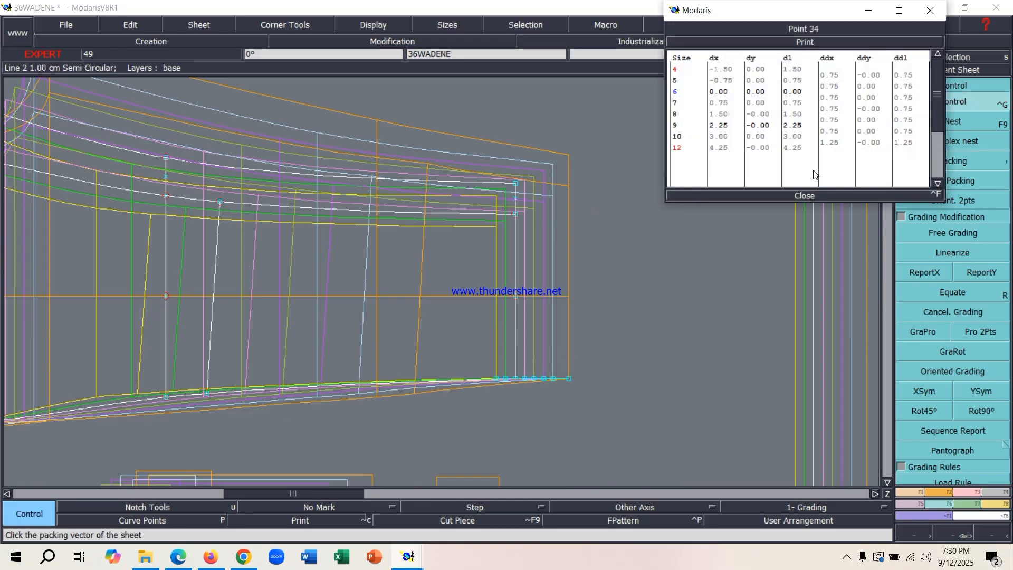
{"action": "left_click", "coordinate": [830, 75]}
{"action": "type", "text": "4"}
{"action": "key", "text": "Return"}
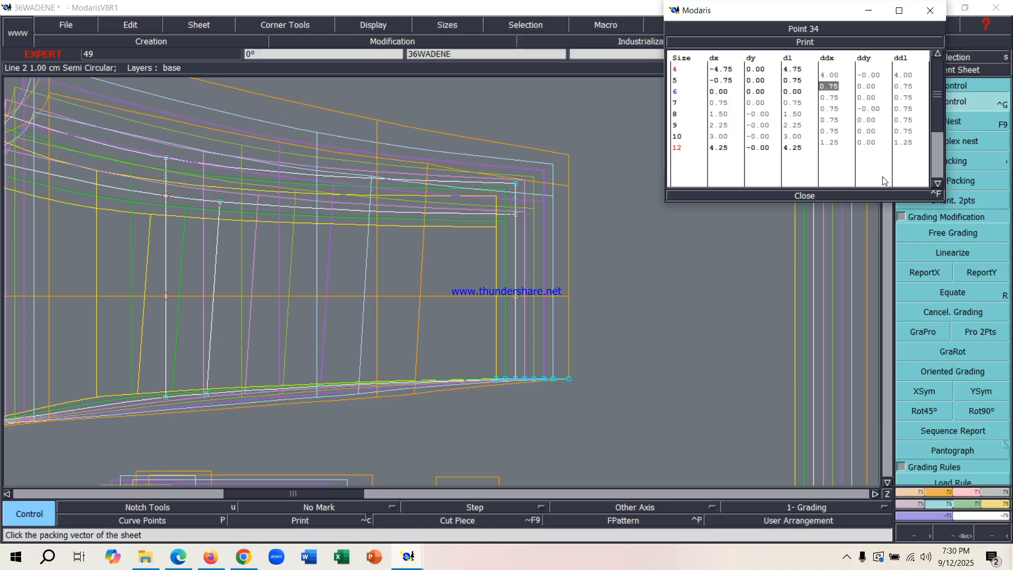
{"action": "type", "text": "4"}
{"action": "key", "text": "Return"}
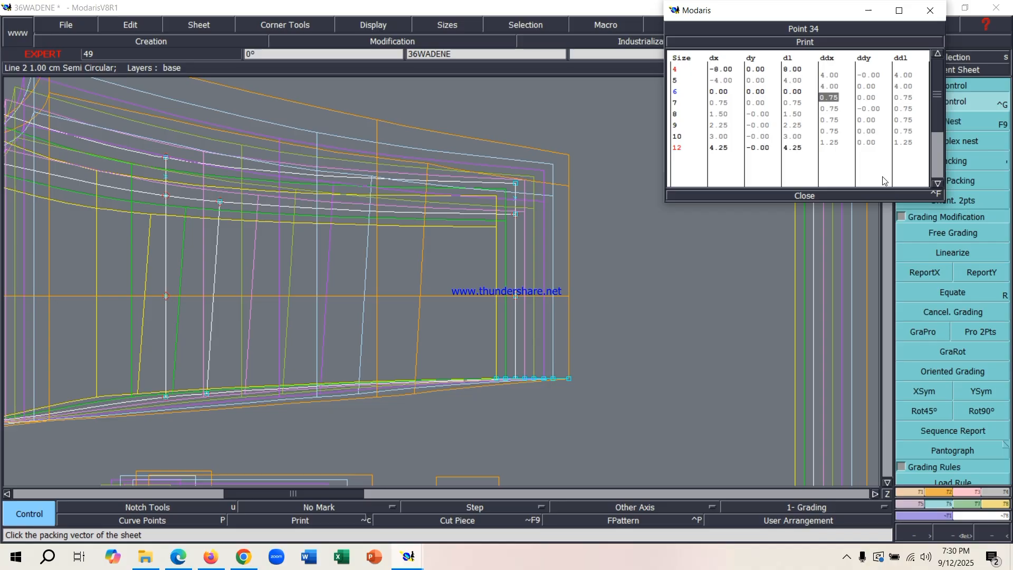
{"action": "type", "text": "4"}
{"action": "key", "text": "Return"}
{"action": "type", "text": "4"}
{"action": "key", "text": "Return"}
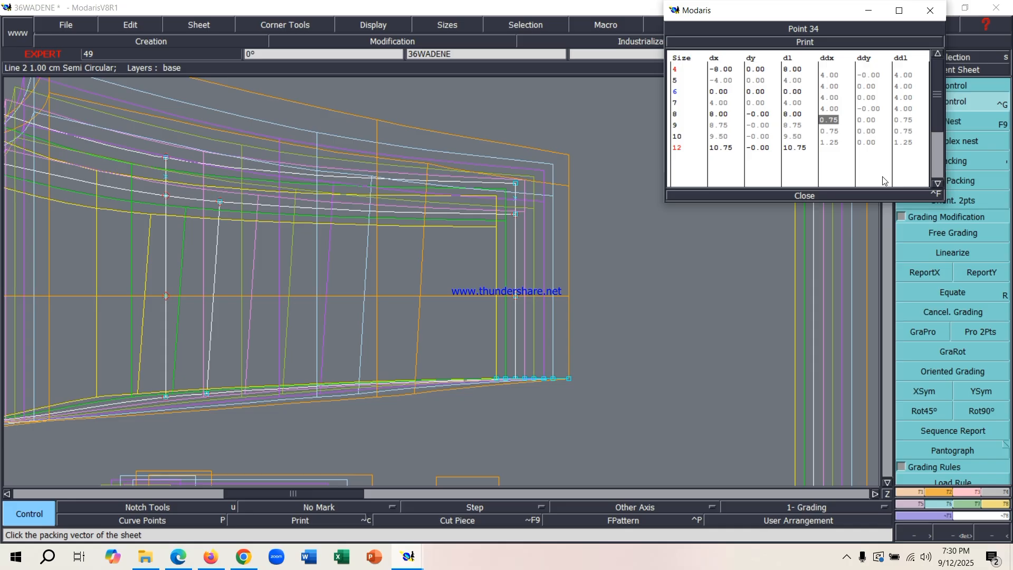
{"action": "type", "text": "4"}
{"action": "key", "text": "Return"}
{"action": "type", "text": "4"}
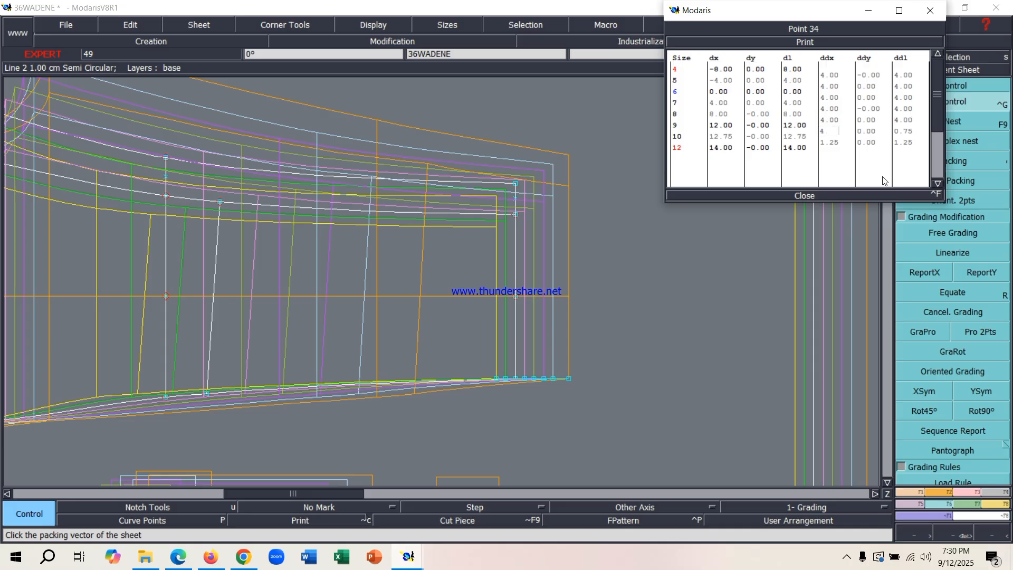
{"action": "key", "text": "Return"}
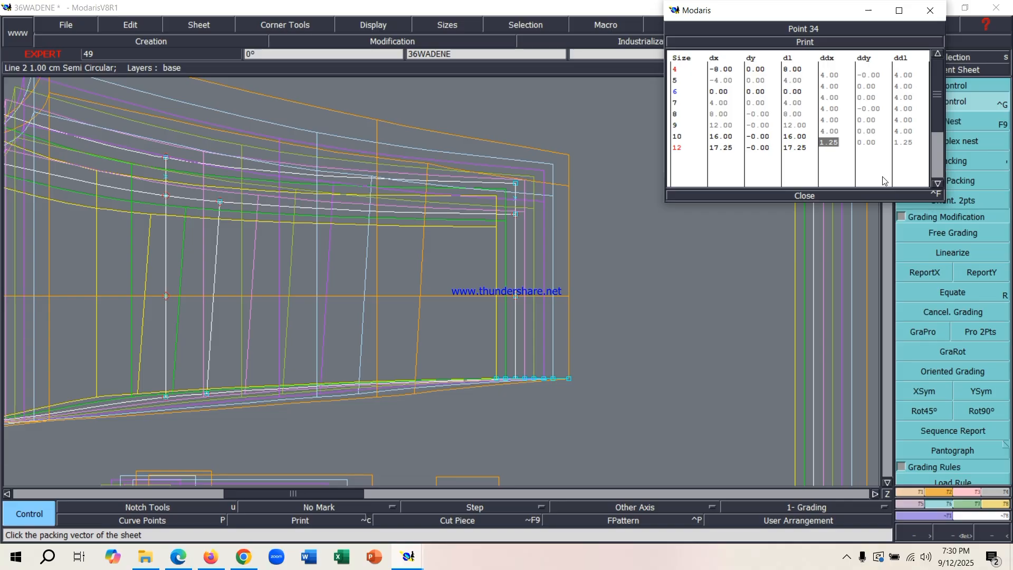
{"action": "type", "text": "6"}
{"action": "key", "text": "Return"}
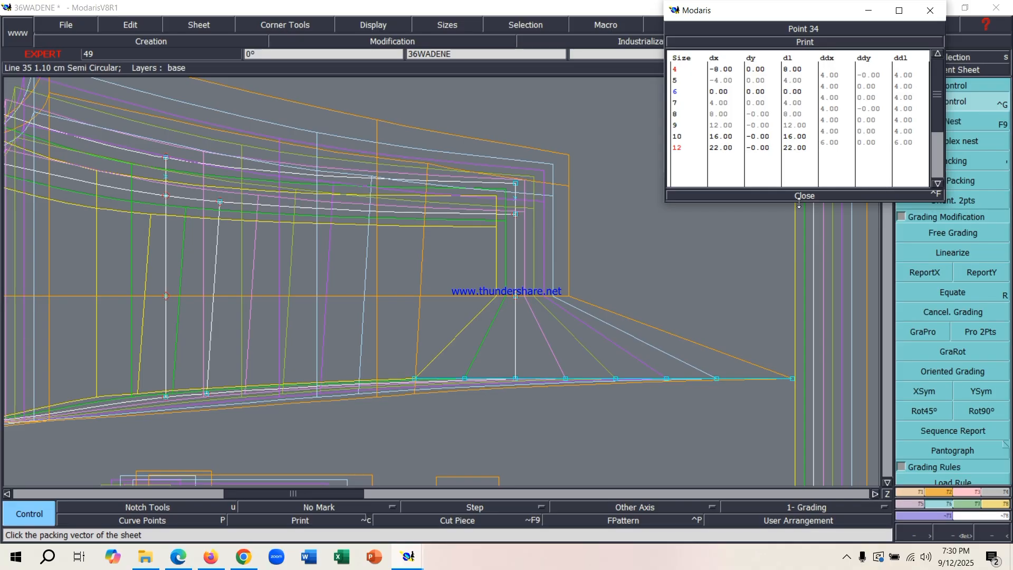
{"action": "left_click", "coordinate": [837, 198]}
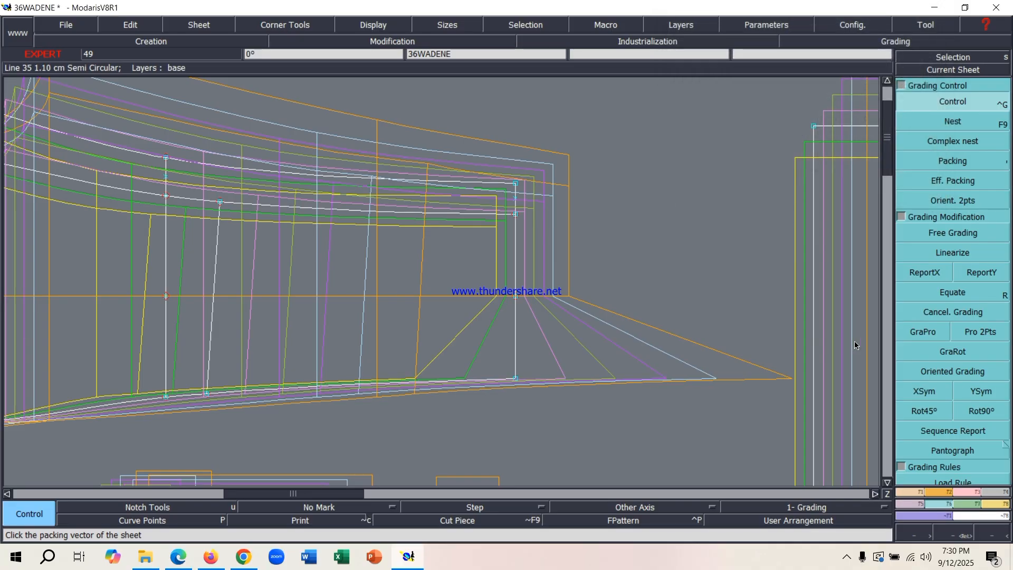
Use ReportX to copy the X grading of the hem's lower corner to all the other points on the hem line
{"action": "left_click", "coordinate": [926, 273]}
{"action": "left_click_drag", "start_coordinate": [495, 137], "coordinate": [582, 409]}
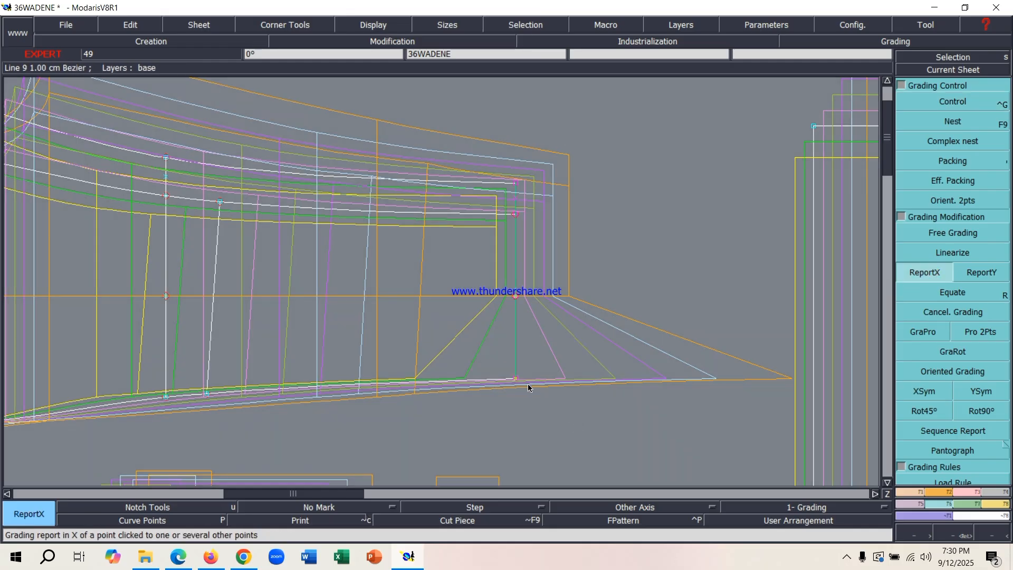
{"action": "left_click", "coordinate": [515, 378]}
{"action": "left_click", "coordinate": [627, 290]}
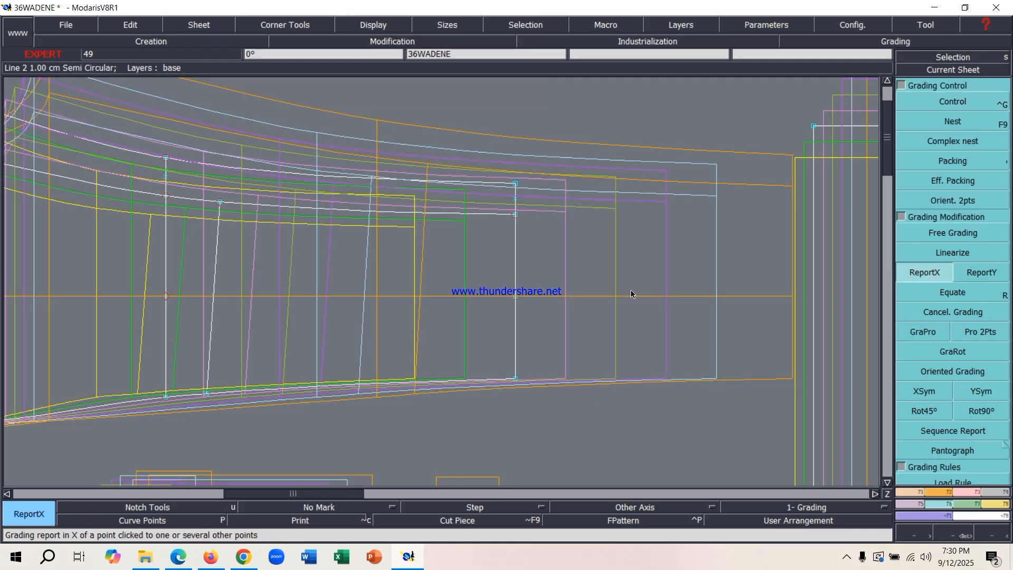
{"action": "scroll", "coordinate": [634, 329], "scroll_direction": "down", "scroll_amount": 2}
{"action": "scroll", "coordinate": [621, 353], "scroll_direction": "up", "scroll_amount": 2}
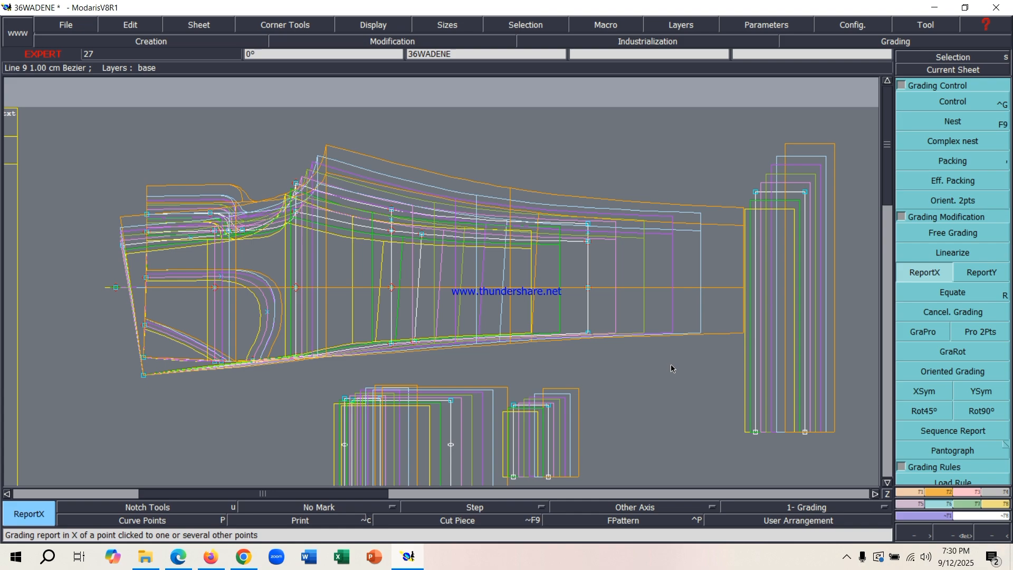
Pack the graded sizes on the lower end of the crotch line and examine the lower leg seam between crotch and hem
{"action": "left_click", "coordinate": [953, 162]}
{"action": "left_click", "coordinate": [503, 166]}
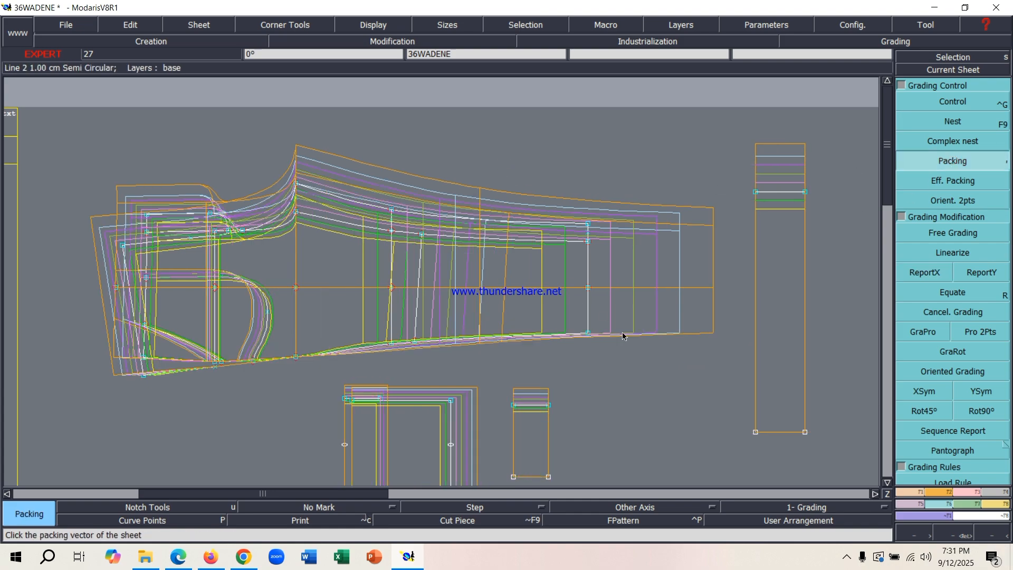
{"action": "scroll", "coordinate": [476, 357], "scroll_direction": "up", "scroll_amount": 1}
{"action": "scroll", "coordinate": [328, 350], "scroll_direction": "up", "scroll_amount": 1}
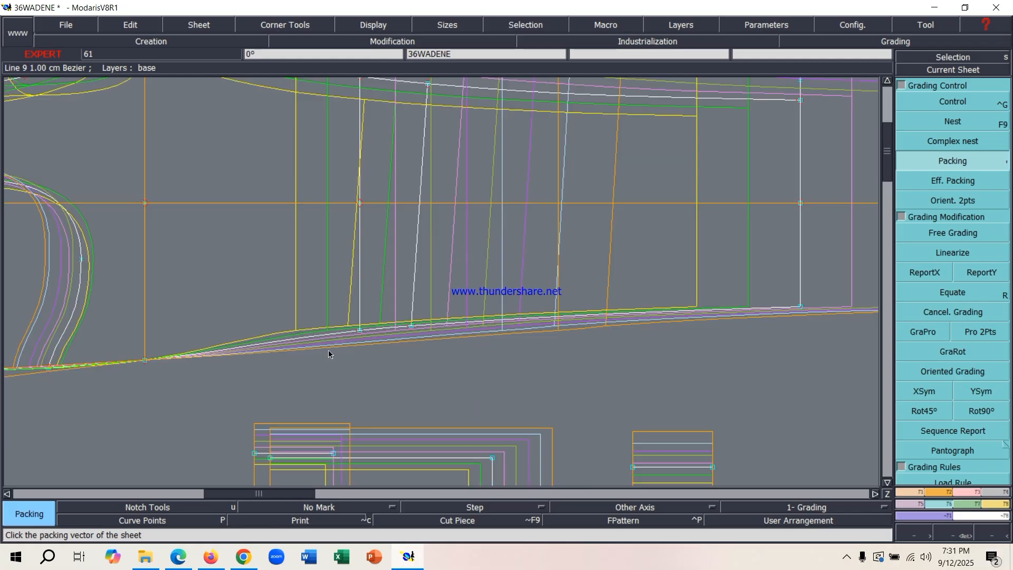
{"action": "scroll", "coordinate": [378, 345], "scroll_direction": "down", "scroll_amount": 1}
{"action": "scroll", "coordinate": [340, 341], "scroll_direction": "up", "scroll_amount": 1}
{"action": "scroll", "coordinate": [344, 319], "scroll_direction": "down", "scroll_amount": 1}
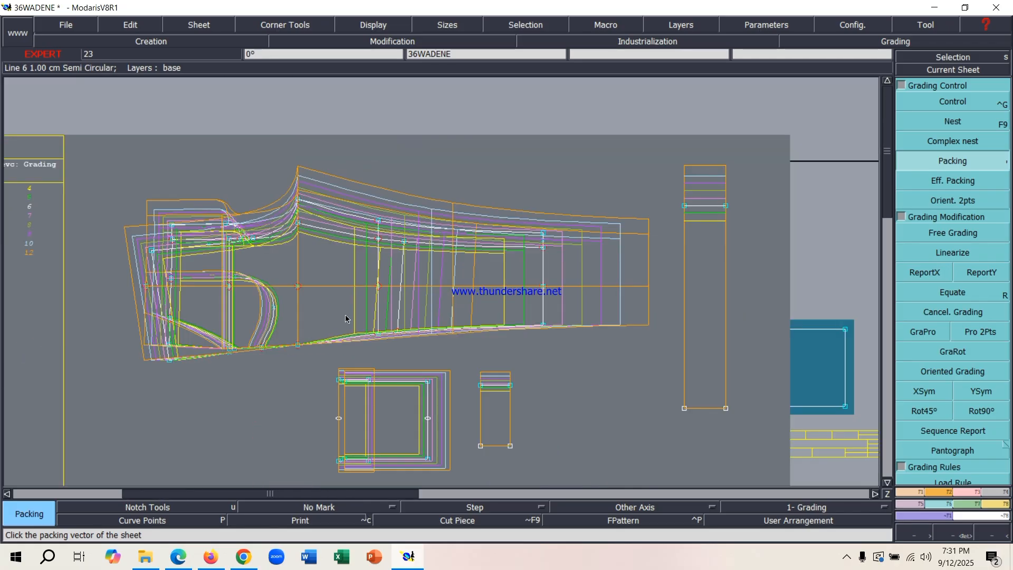
{"action": "scroll", "coordinate": [328, 293], "scroll_direction": "up", "scroll_amount": 1}
{"action": "scroll", "coordinate": [328, 294], "scroll_direction": "up", "scroll_amount": 1}
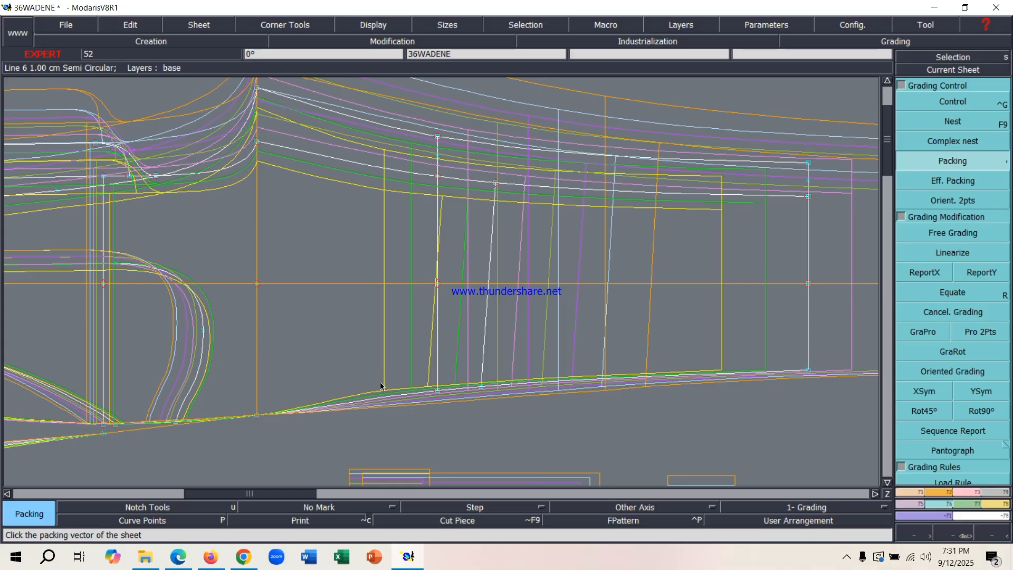
{"action": "scroll", "coordinate": [394, 385], "scroll_direction": "down", "scroll_amount": 2}
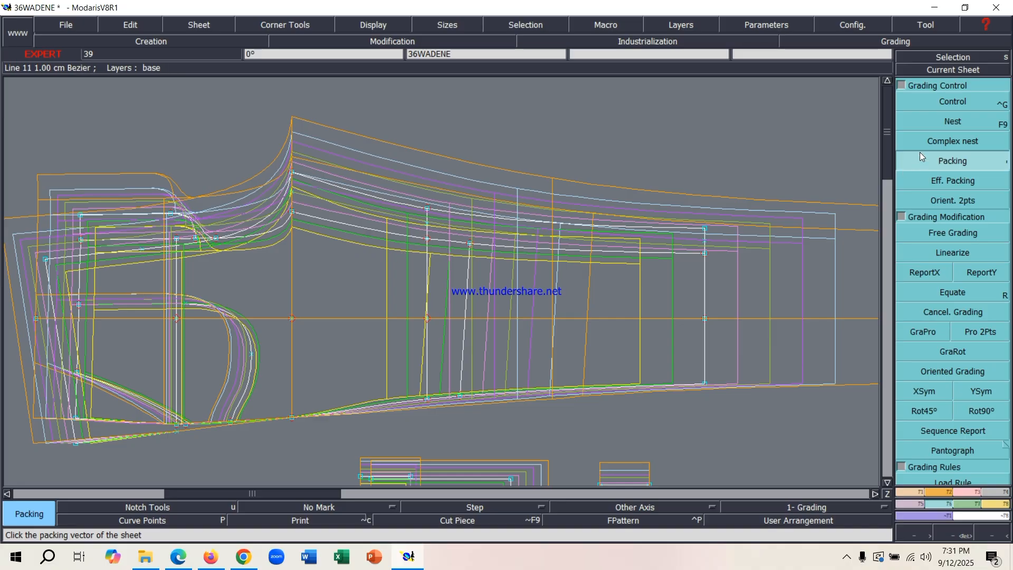
Set the ddy increments of the knee line's lower point (Point 22) to 0.1 for all size steps
{"action": "left_click", "coordinate": [962, 177]}
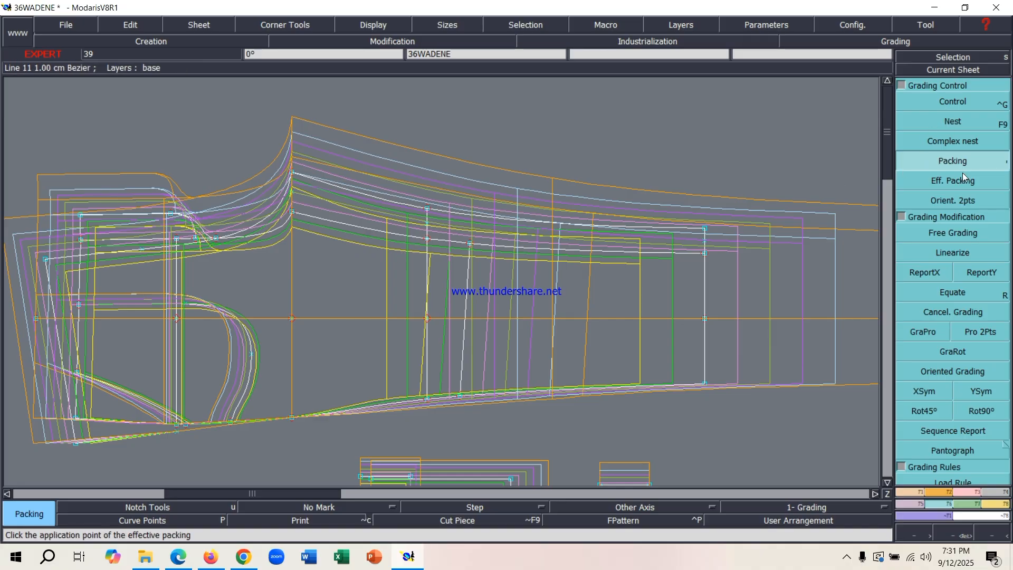
{"action": "left_click", "coordinate": [945, 105]}
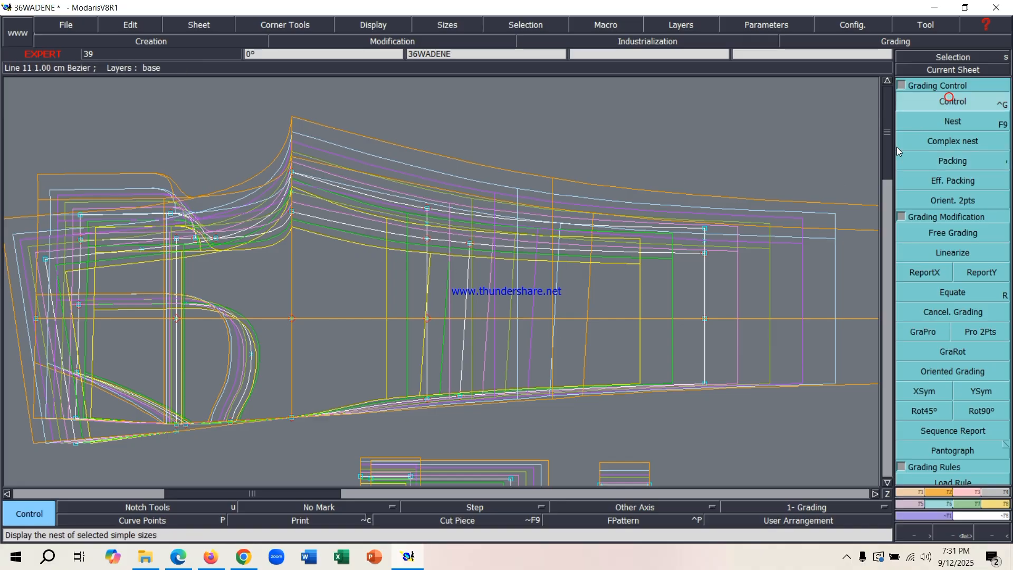
{"action": "left_click", "coordinate": [430, 402]}
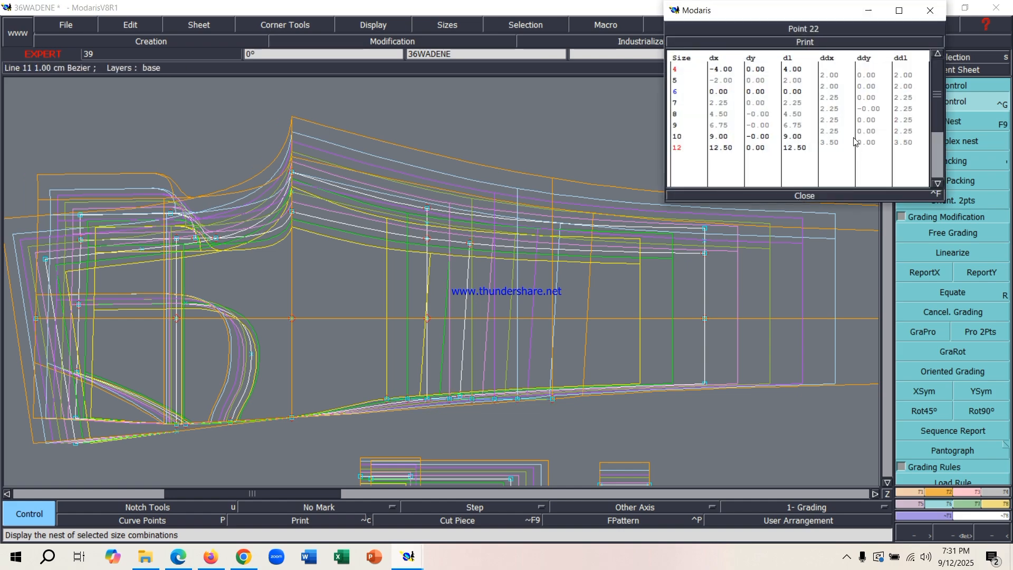
{"action": "left_click_drag", "start_coordinate": [871, 141], "coordinate": [874, 77]}
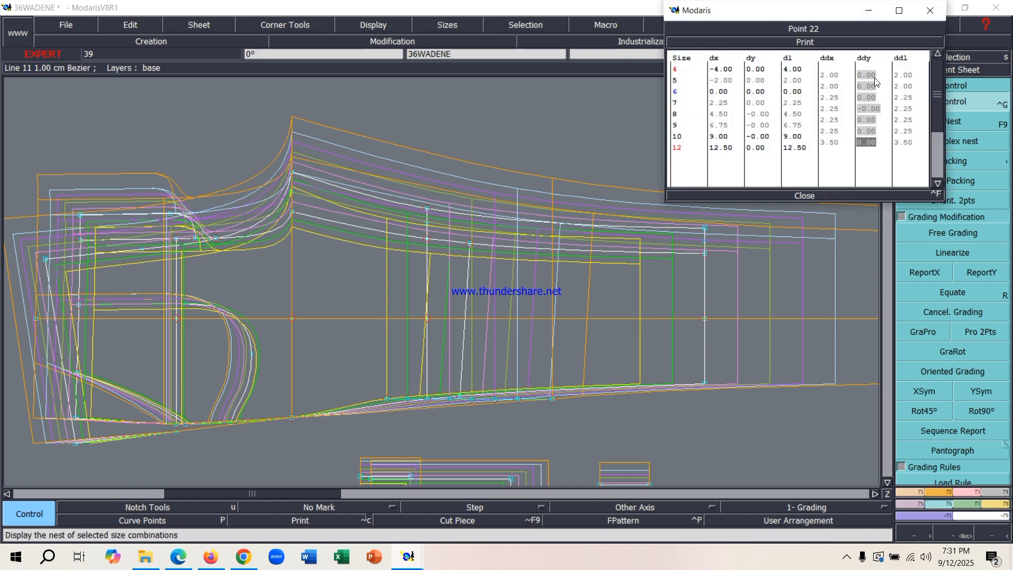
{"action": "type", "text": "0.1"}
{"action": "key", "text": "Return"}
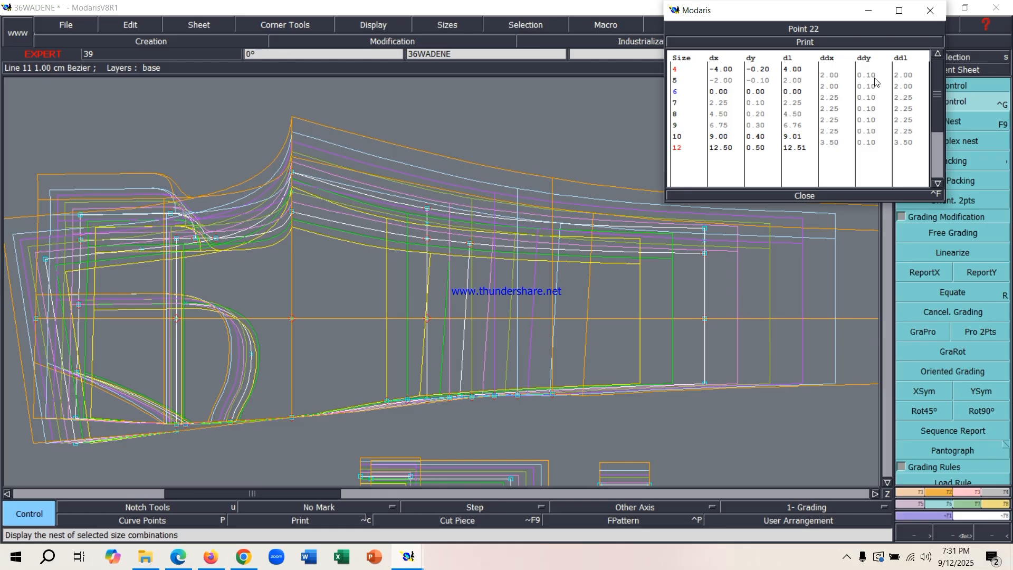
Set the ddy increments of the knee line's upper point (Point 20) to 0.4 for each step from size 4 to 10 and 0.9 for size 12
{"action": "left_click", "coordinate": [429, 211]}
{"action": "left_click_drag", "start_coordinate": [871, 136], "coordinate": [877, 79]}
{"action": "type", "text": ".4"}
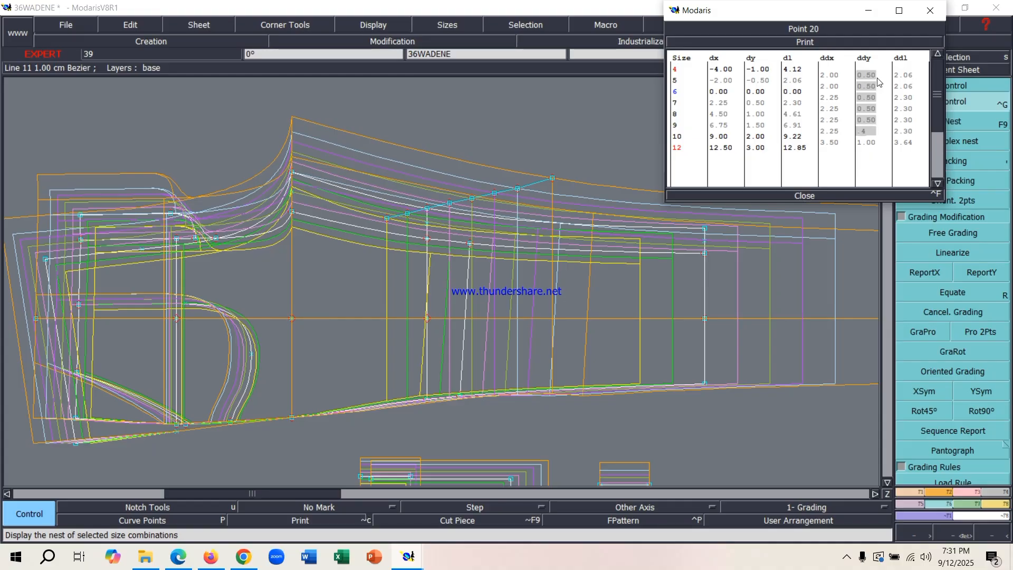
{"action": "key", "text": "Return"}
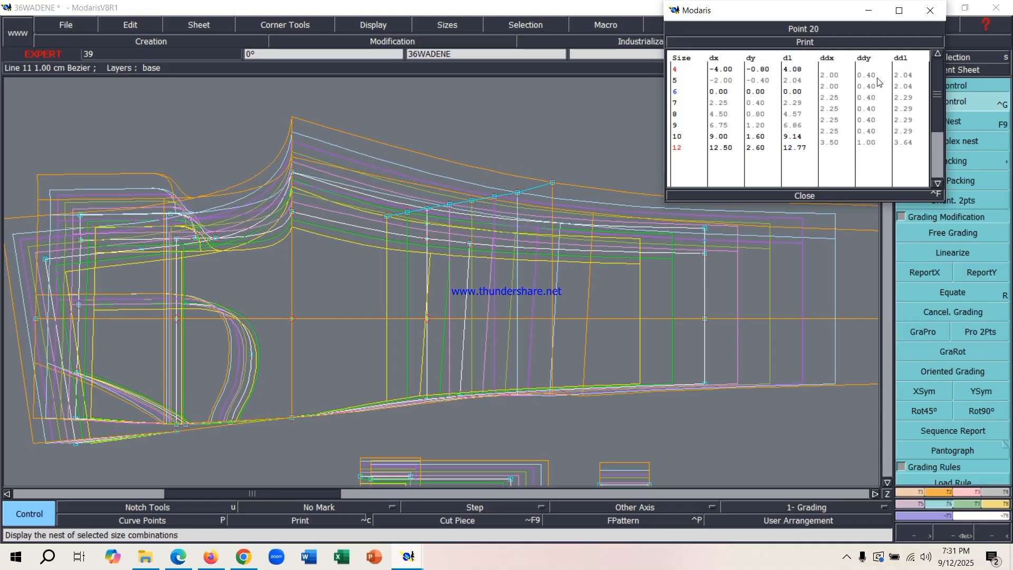
{"action": "left_click", "coordinate": [874, 142]}
{"action": "type", "text": ".9"}
{"action": "key", "text": "Return"}
{"action": "left_click", "coordinate": [805, 196]}
Use ReportY to copy the Y grading of the knee line's upper and lower points to the points beside each of them
{"action": "left_click", "coordinate": [982, 272]}
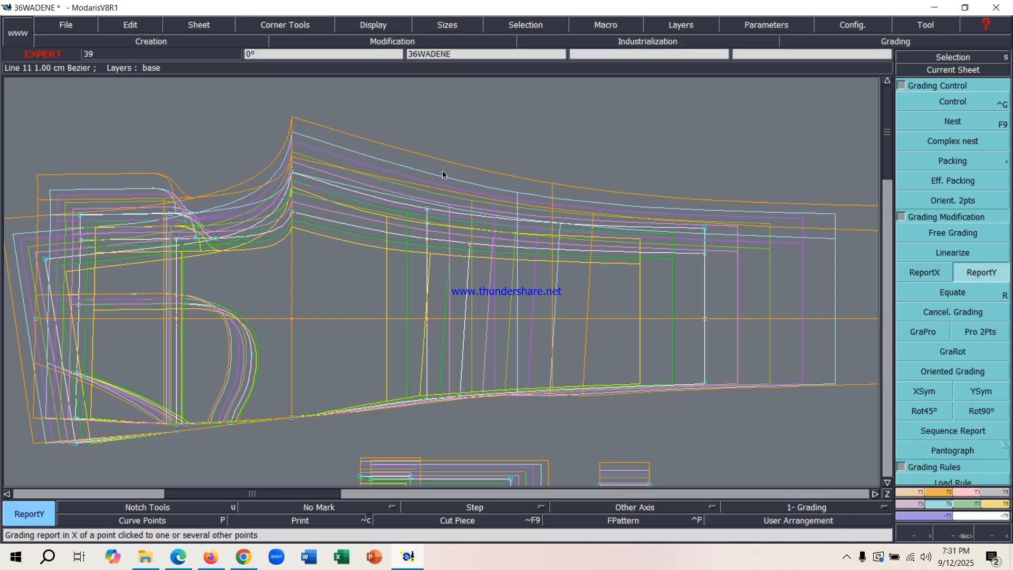
{"action": "left_click_drag", "start_coordinate": [397, 163], "coordinate": [502, 276]}
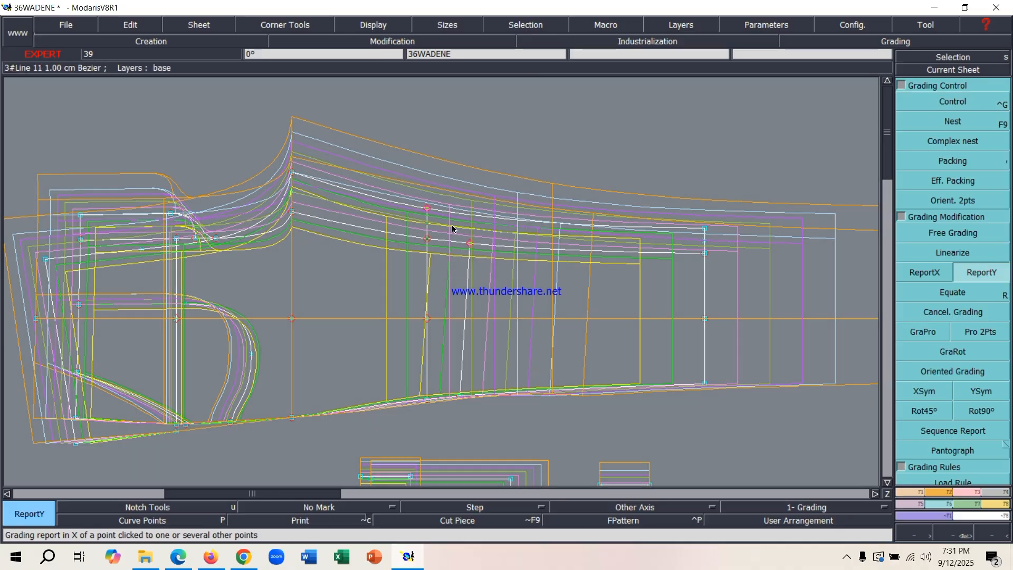
{"action": "left_click", "coordinate": [429, 209]}
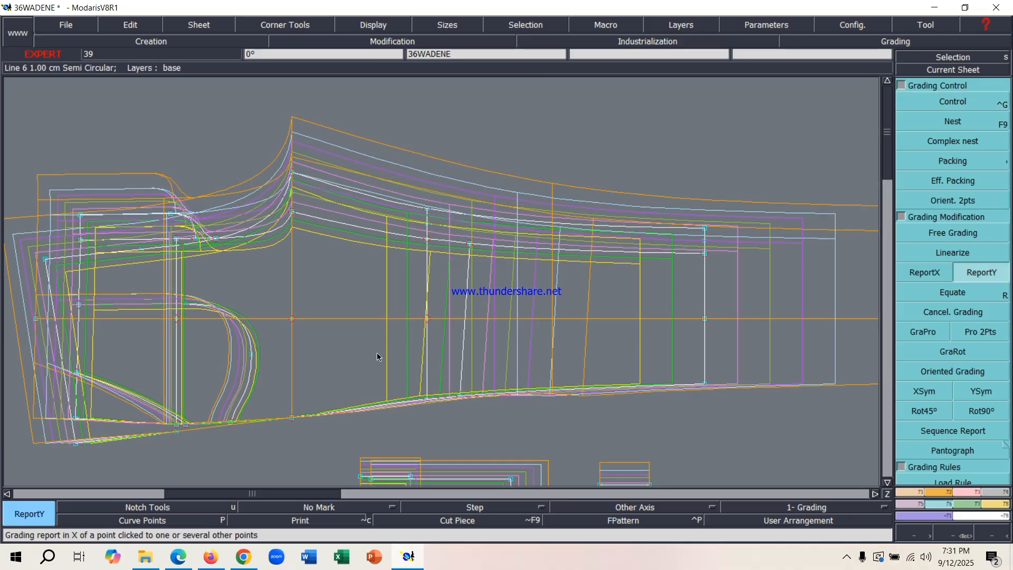
{"action": "left_click_drag", "start_coordinate": [375, 352], "coordinate": [496, 425]}
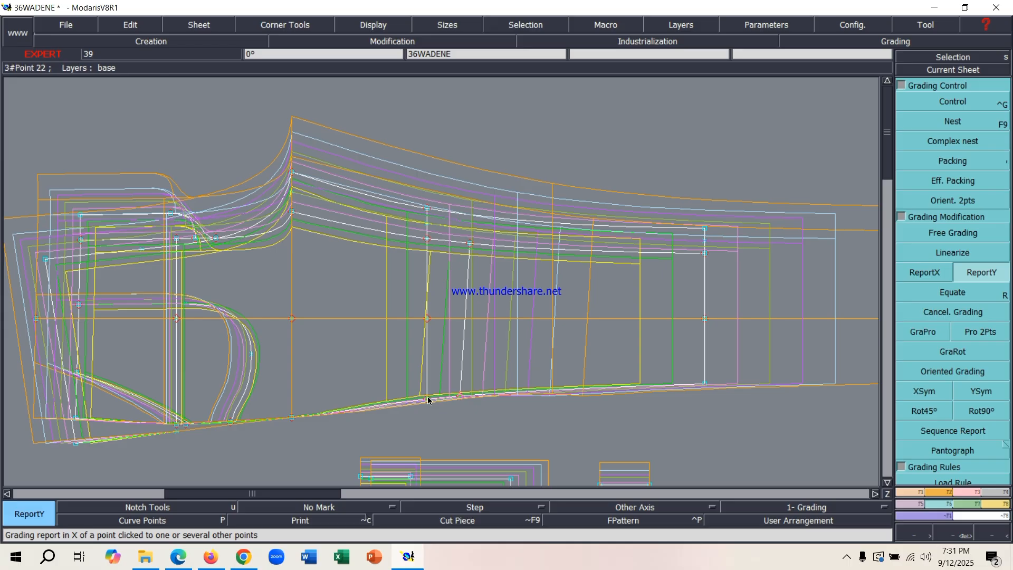
{"action": "left_click", "coordinate": [428, 399]}
{"action": "scroll", "coordinate": [454, 422], "scroll_direction": "up", "scroll_amount": 3}
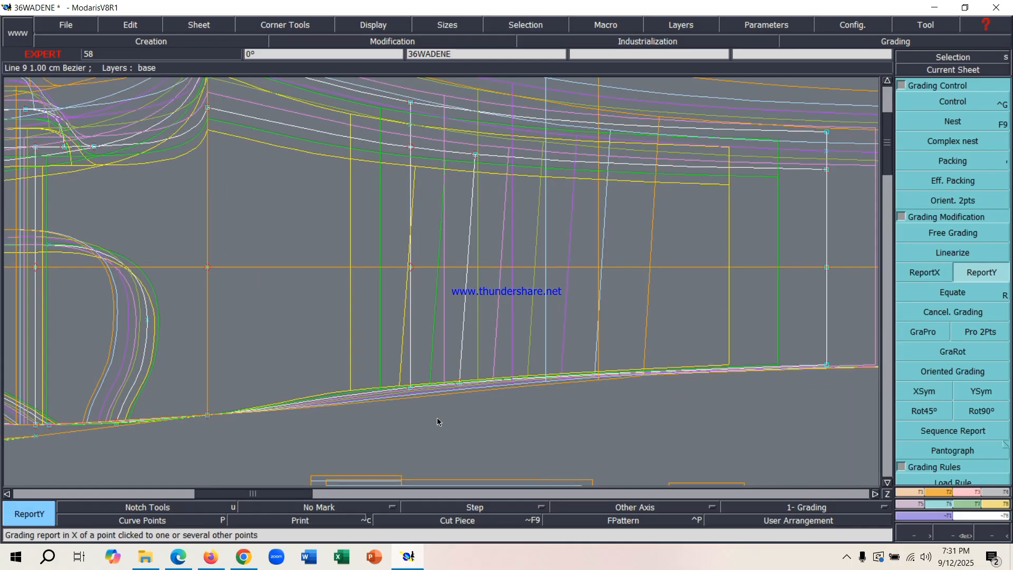
{"action": "scroll", "coordinate": [323, 415], "scroll_direction": "down", "scroll_amount": 2}
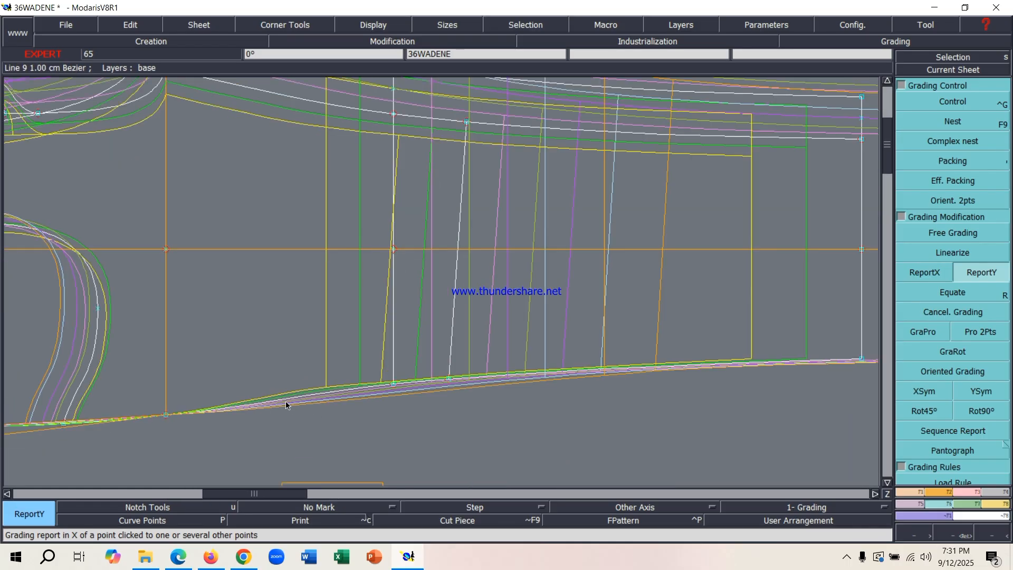
Set the ddy increments of the knee line's lower point (Point 22) to 0.15 for the two steps from size 4 to 6, and recentre the whole sheet
{"action": "left_click", "coordinate": [946, 105]}
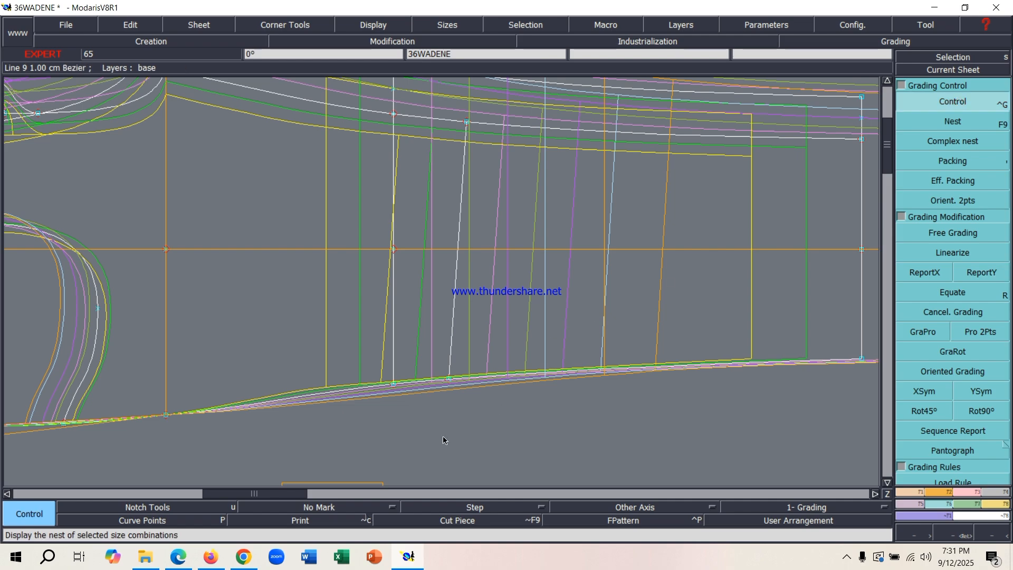
{"action": "left_click", "coordinate": [394, 387]}
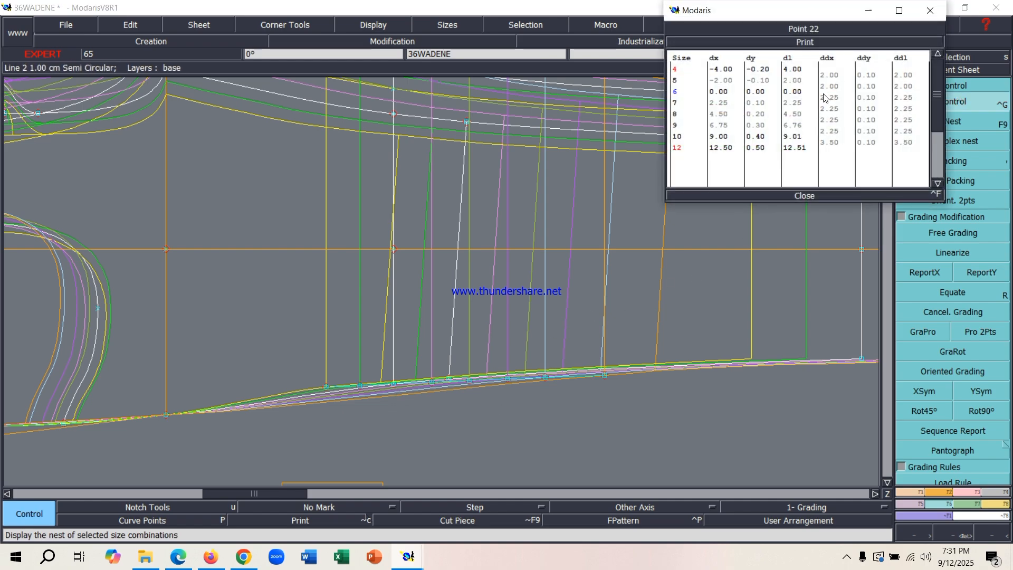
{"action": "left_click_drag", "start_coordinate": [867, 86], "coordinate": [870, 78]}
{"action": "type", "text": "0.15"}
{"action": "key", "text": "Return"}
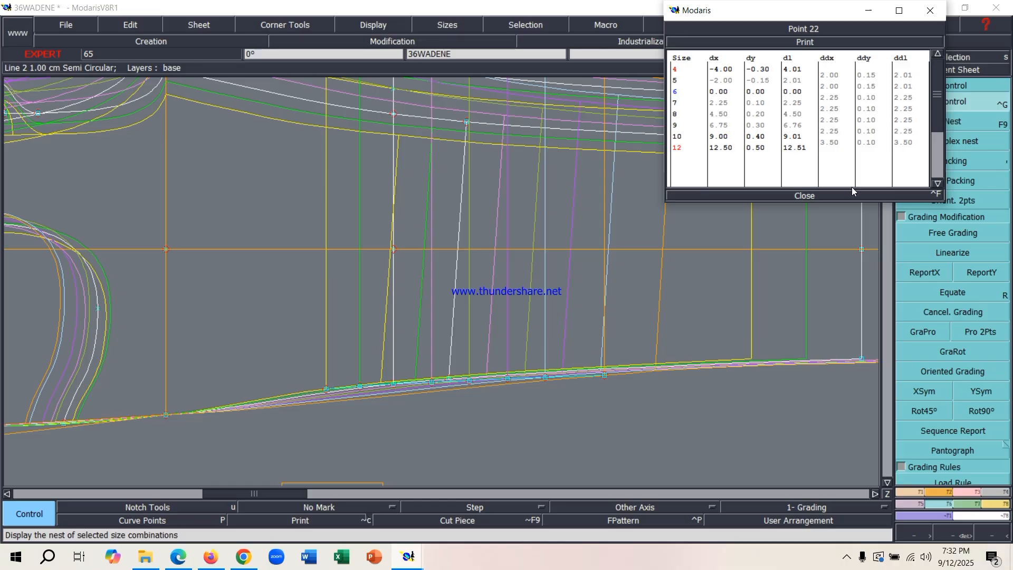
{"action": "left_click", "coordinate": [818, 196]}
{"action": "key", "text": "Home"}
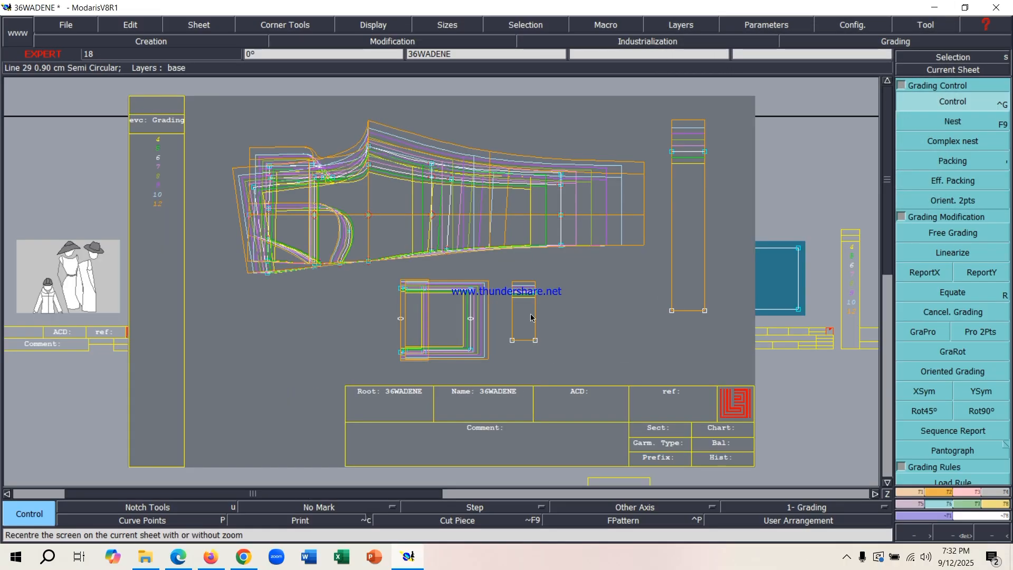
Examine the nested sizes of the trouser pattern and the smaller rectangular pieces, checking the hem, knee and pocket lines
{"action": "scroll", "coordinate": [376, 224], "scroll_direction": "up", "scroll_amount": 2}
{"action": "scroll", "coordinate": [447, 225], "scroll_direction": "down", "scroll_amount": 3}
{"action": "scroll", "coordinate": [284, 180], "scroll_direction": "up", "scroll_amount": 4}
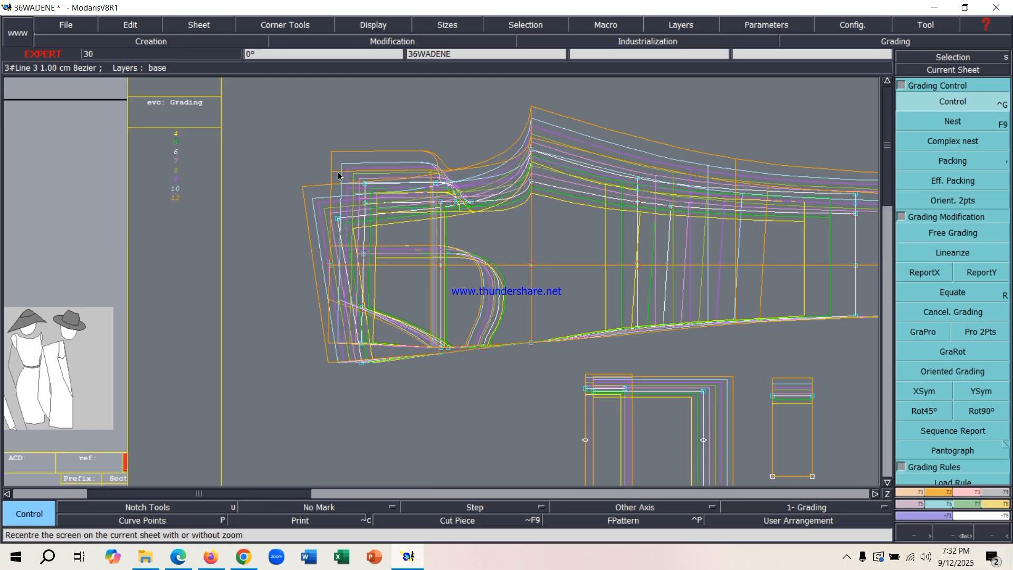
{"action": "scroll", "coordinate": [470, 168], "scroll_direction": "down", "scroll_amount": 3}
{"action": "scroll", "coordinate": [597, 144], "scroll_direction": "up", "scroll_amount": 2}
{"action": "scroll", "coordinate": [601, 159], "scroll_direction": "down", "scroll_amount": 2}
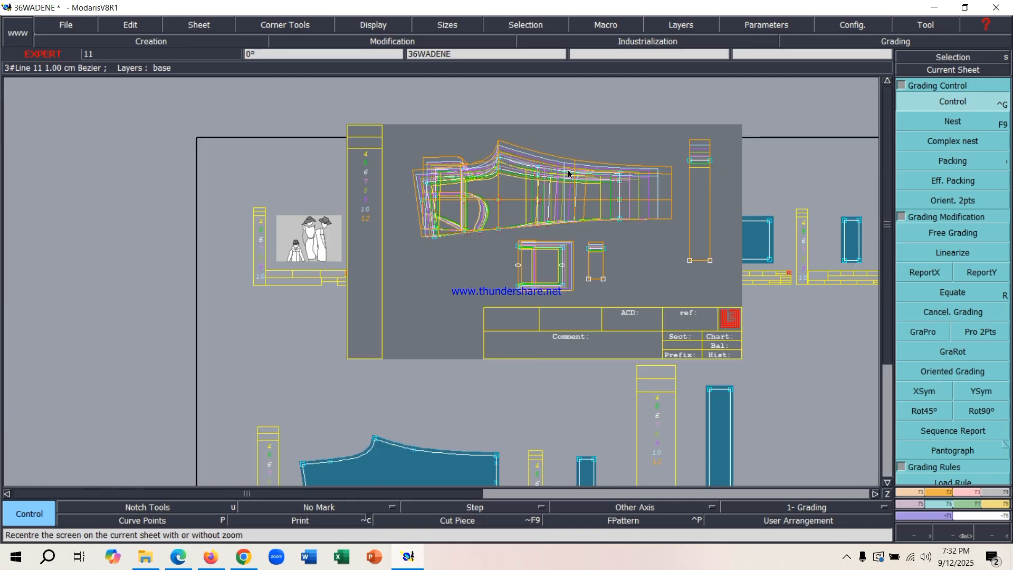
{"action": "scroll", "coordinate": [605, 175], "scroll_direction": "up", "scroll_amount": 1}
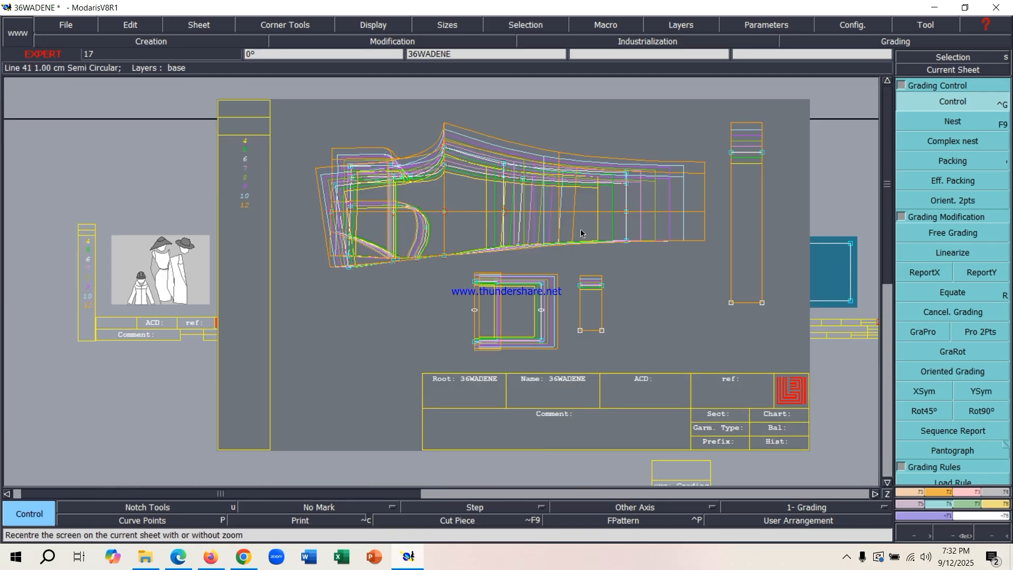
{"action": "key", "text": "F9"}
{"action": "key", "text": "F9"}
{"action": "scroll", "coordinate": [351, 137], "scroll_direction": "up", "scroll_amount": 2}
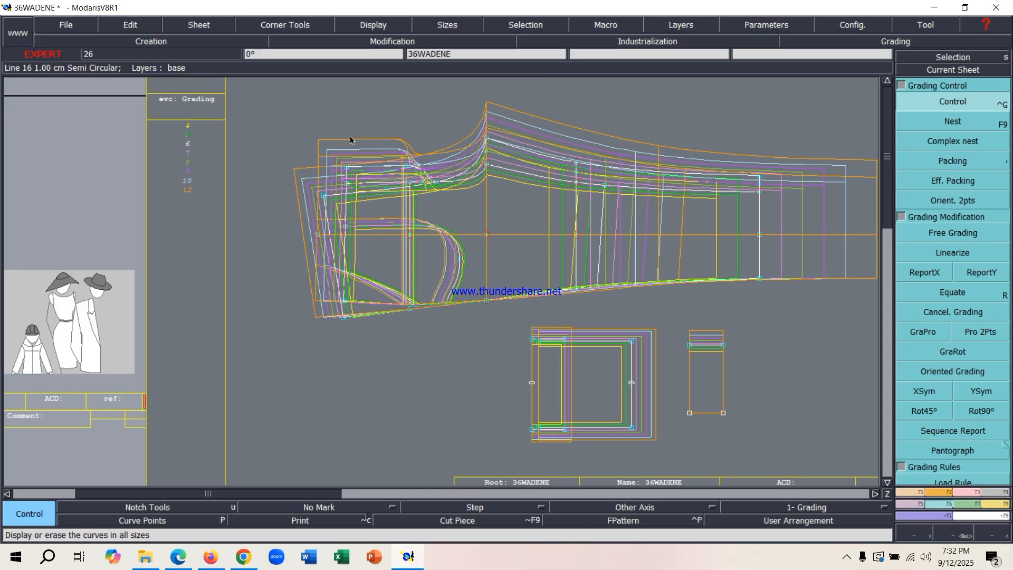
{"action": "scroll", "coordinate": [544, 213], "scroll_direction": "down", "scroll_amount": 3}
{"action": "scroll", "coordinate": [597, 210], "scroll_direction": "up", "scroll_amount": 2}
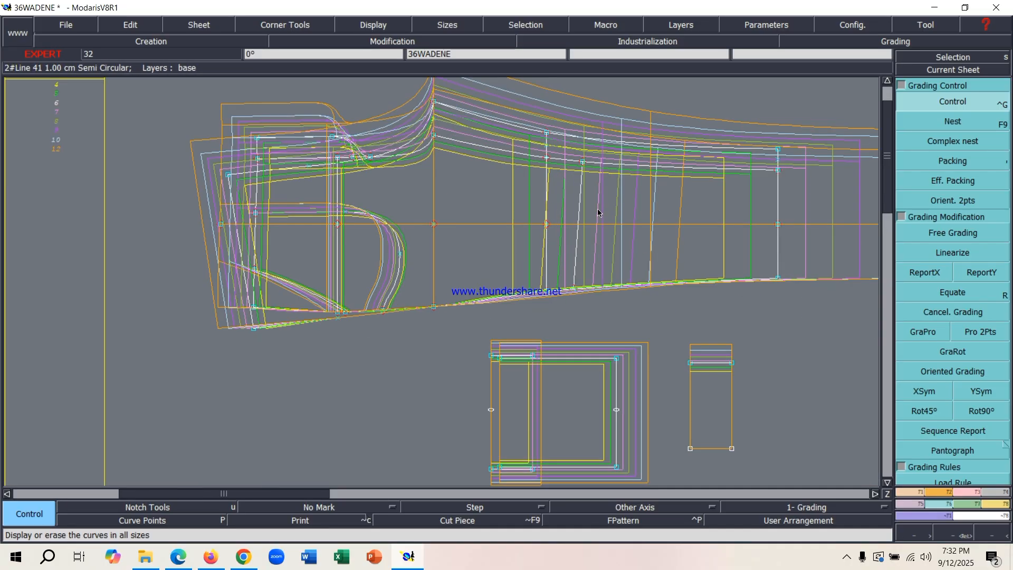
Turn off the nest display so that only the base size of the pattern is drawn
{"action": "key", "text": "F9"}
{"action": "scroll", "coordinate": [459, 246], "scroll_direction": "down", "scroll_amount": 2}
{"action": "scroll", "coordinate": [566, 259], "scroll_direction": "up", "scroll_amount": 2}
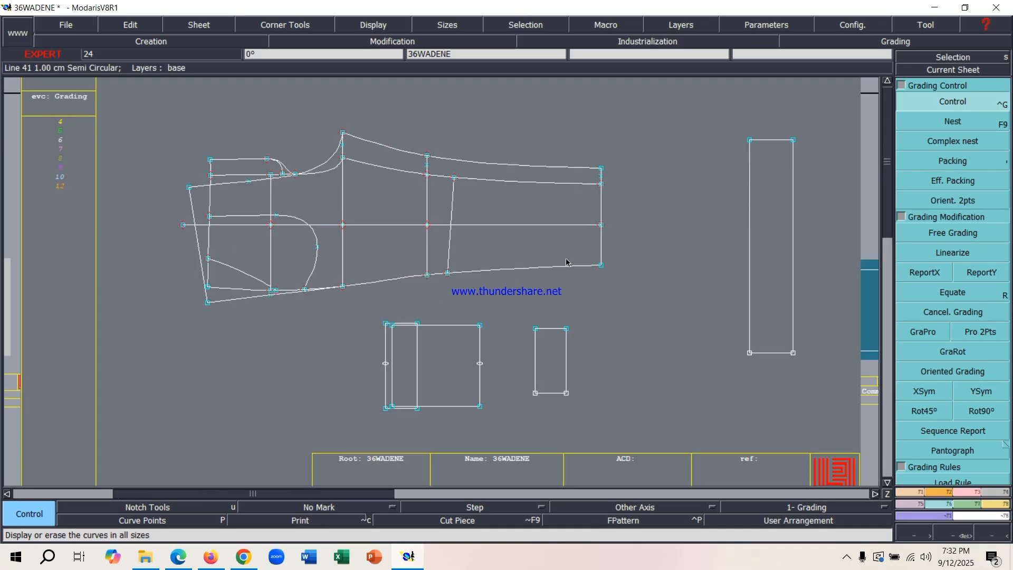
Delete the four extracted piece sheets in the lower row, from the long strip back to the trouser front
{"action": "key", "text": "j"}
{"action": "key", "text": "Delete"}
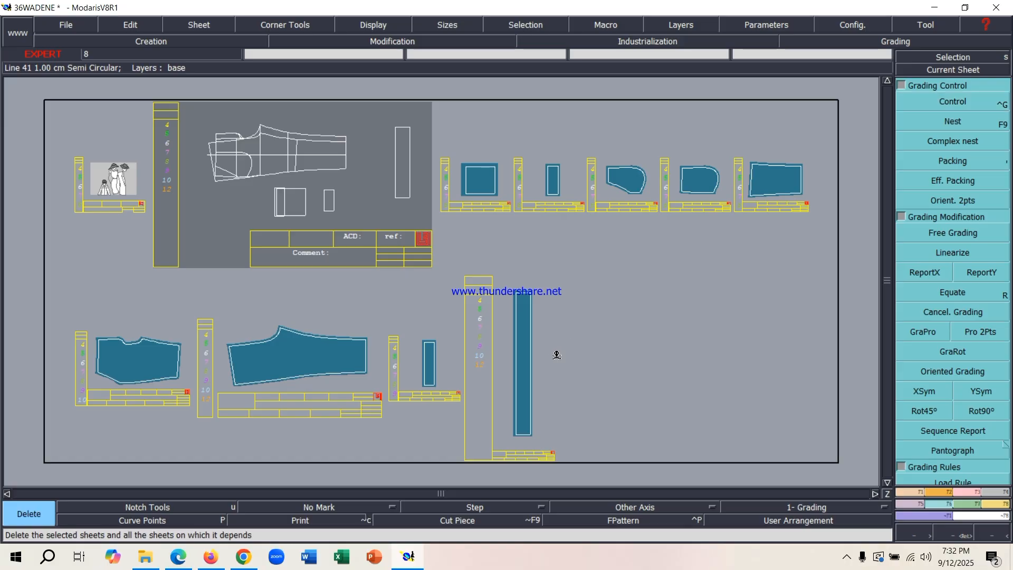
{"action": "left_click", "coordinate": [524, 369]}
{"action": "left_click", "coordinate": [449, 373]}
{"action": "left_click", "coordinate": [328, 363]}
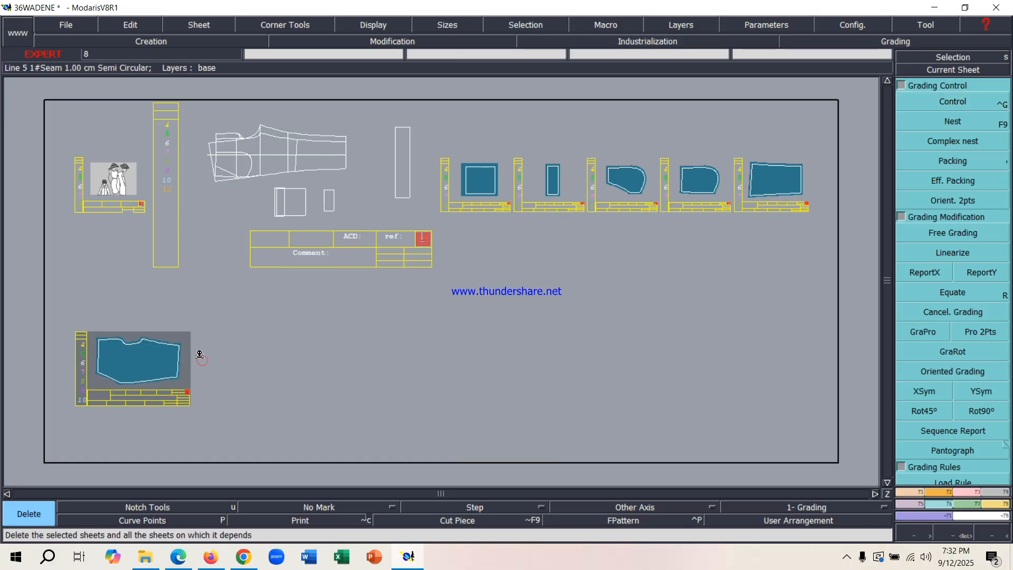
{"action": "left_click", "coordinate": [199, 351]}
Delete the five remaining extracted piece sheets in the upper row and rearrange the sheets left on the desk
{"action": "left_click", "coordinate": [493, 200]}
{"action": "left_click", "coordinate": [553, 182]}
{"action": "left_click", "coordinate": [633, 182]}
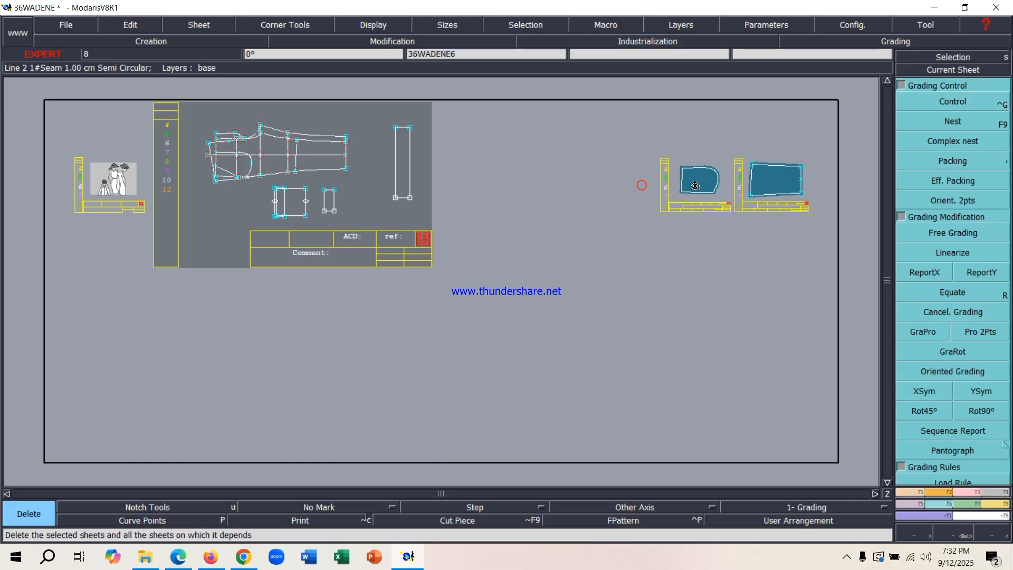
{"action": "left_click", "coordinate": [699, 182]}
{"action": "left_click", "coordinate": [776, 179]}
{"action": "key", "text": "j"}
{"action": "key", "text": "Return"}
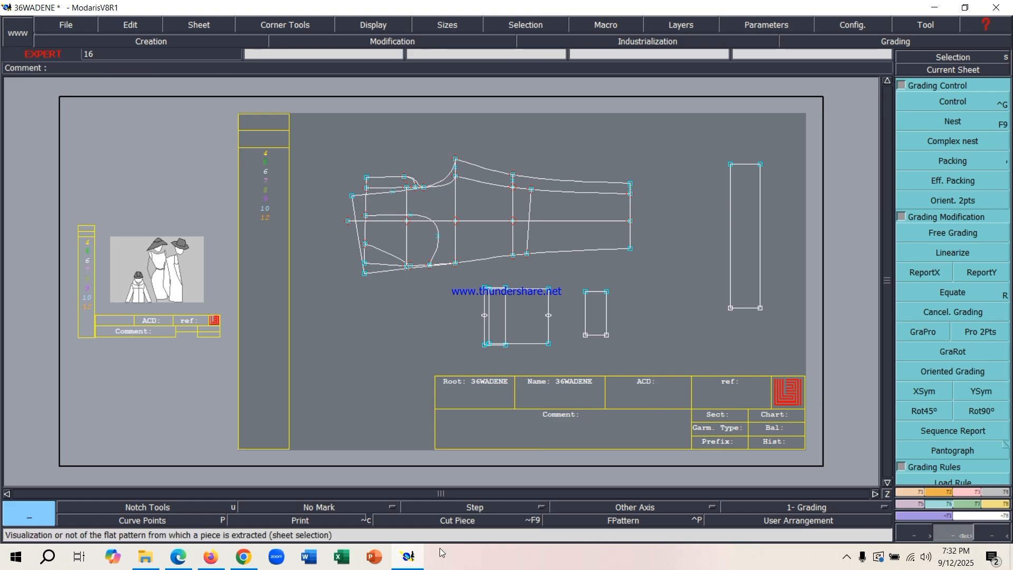
{"action": "left_click", "coordinate": [846, 556]}
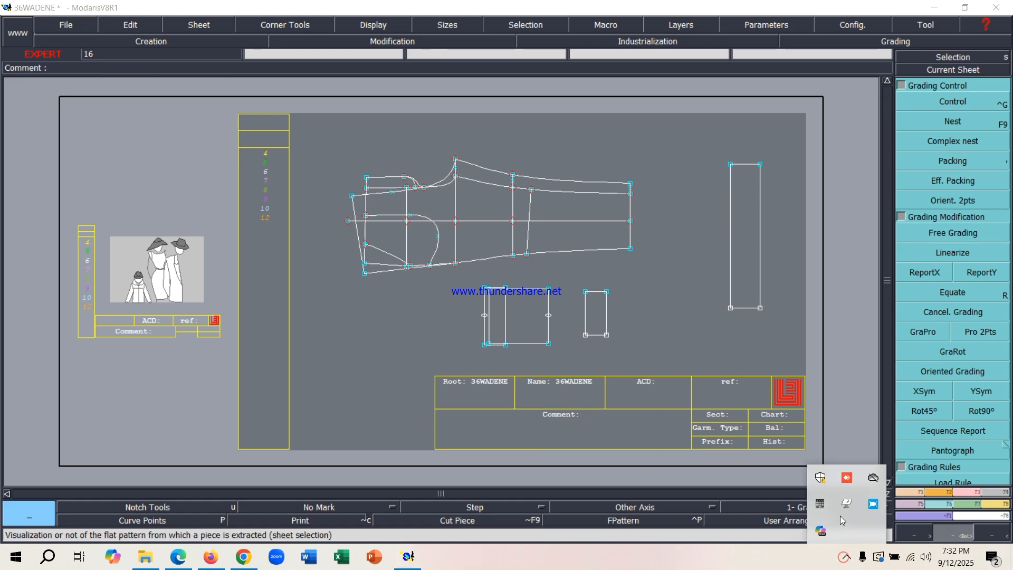
{"action": "left_click", "coordinate": [876, 504]}
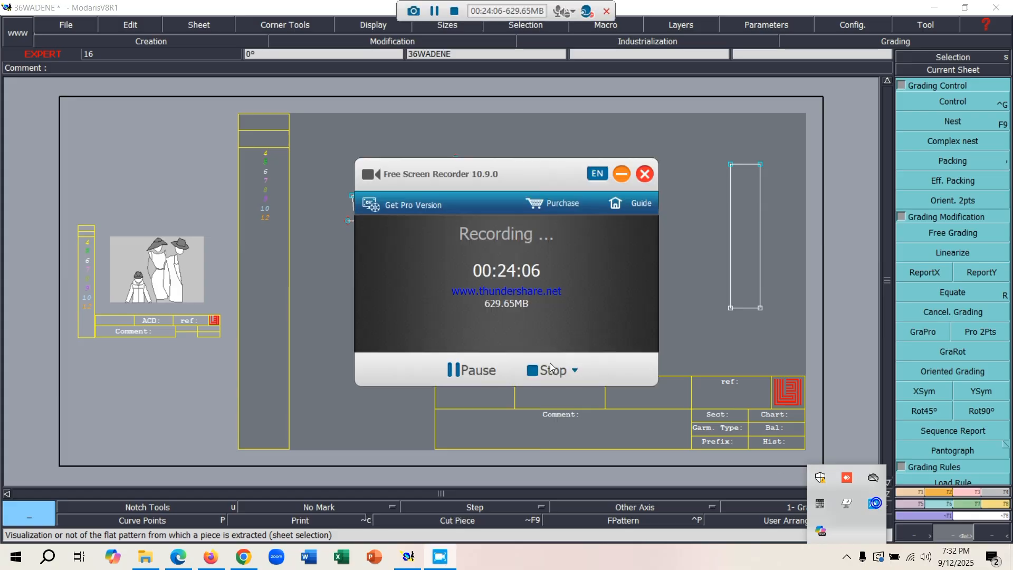
{"action": "left_click", "coordinate": [620, 175]}
Extract the trouser, pocket and rectangular pieces from the graded base pattern with Seam and arrange all sheets
{"action": "scroll", "coordinate": [577, 238], "scroll_direction": "up", "scroll_amount": 2}
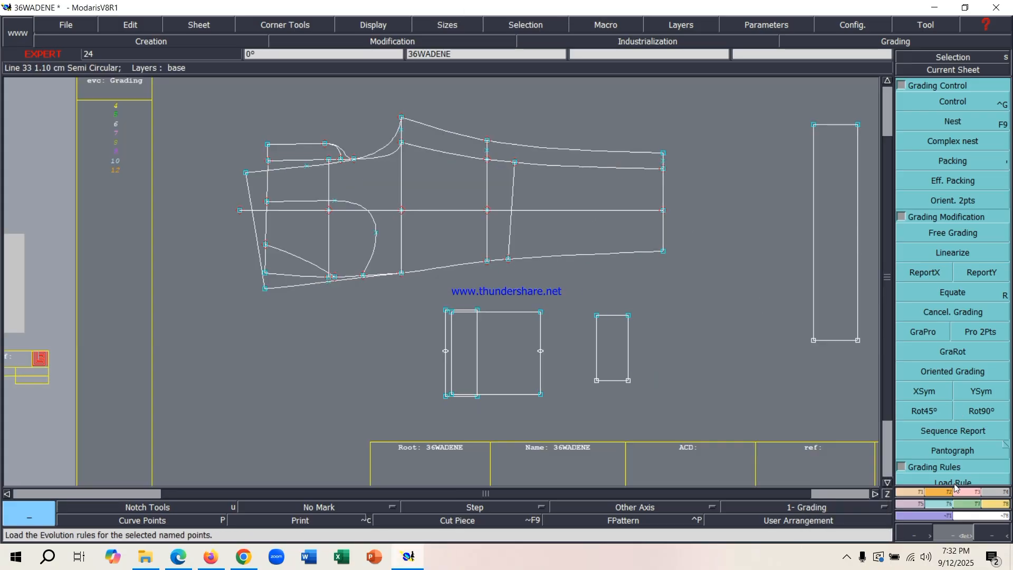
{"action": "left_click", "coordinate": [992, 492]}
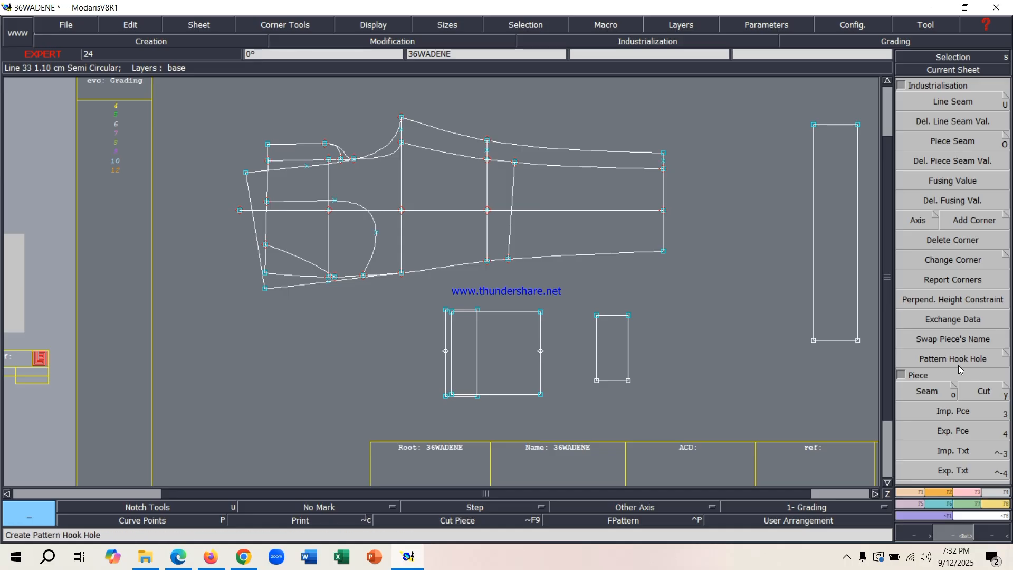
{"action": "left_click", "coordinate": [931, 393]}
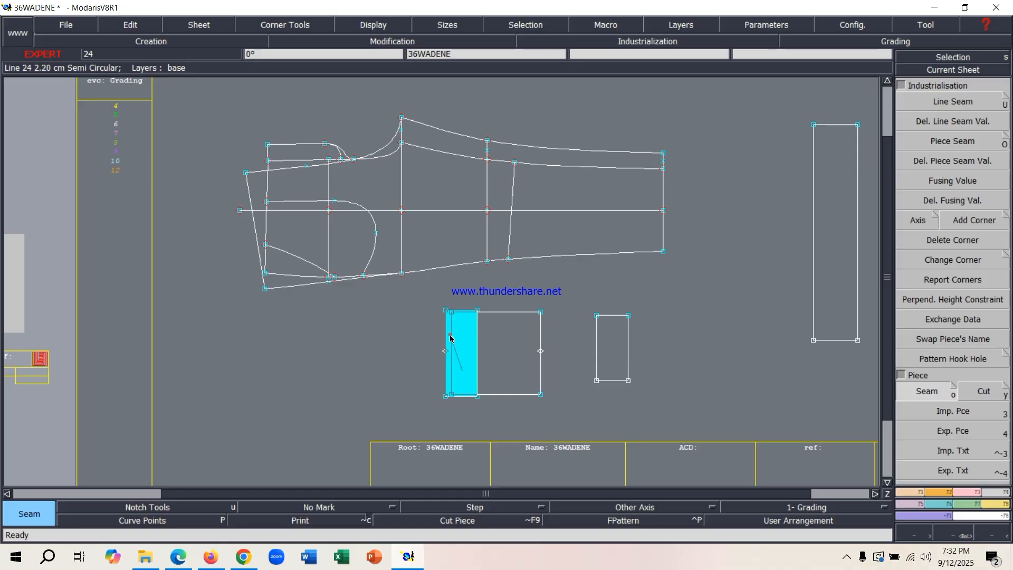
{"action": "scroll", "coordinate": [360, 244], "scroll_direction": "up", "scroll_amount": 1}
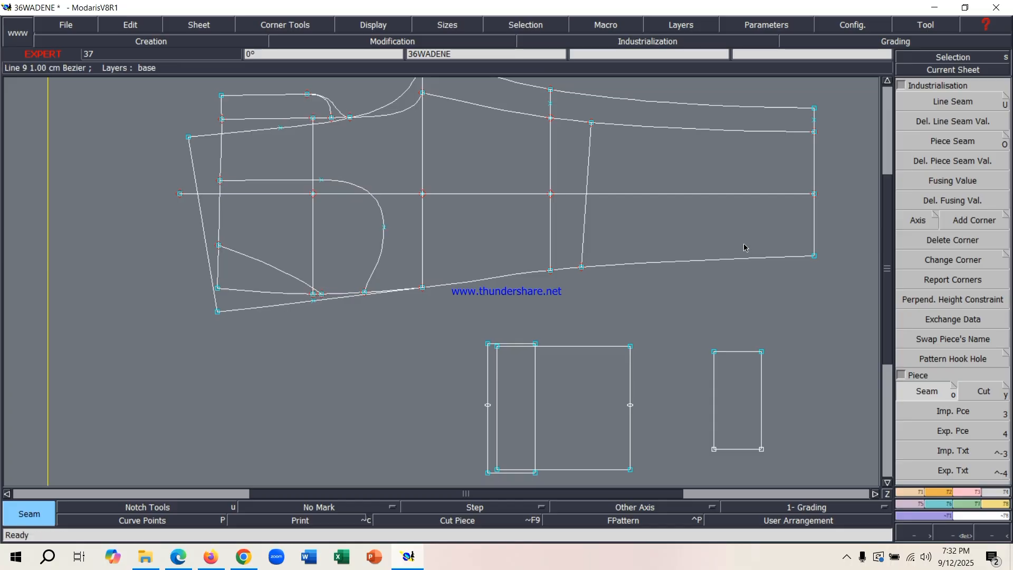
{"action": "scroll", "coordinate": [610, 224], "scroll_direction": "up", "scroll_amount": 2}
{"action": "scroll", "coordinate": [593, 179], "scroll_direction": "down", "scroll_amount": 3}
{"action": "scroll", "coordinate": [590, 158], "scroll_direction": "up", "scroll_amount": 2}
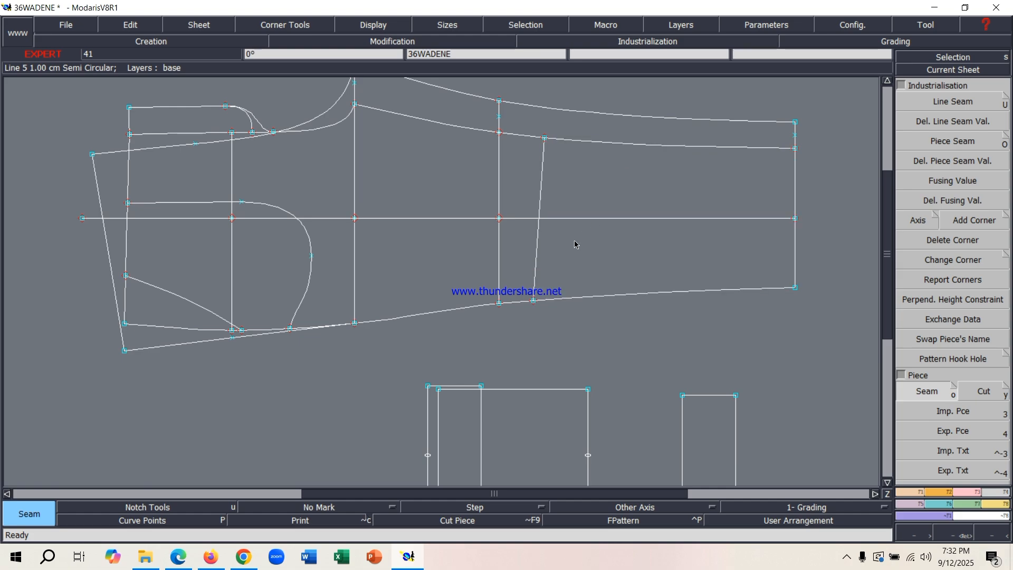
{"action": "mouse_move", "coordinate": [512, 239]}
{"action": "left_mouse_down"}
{"action": "mouse_move", "coordinate": [448, 181]}
{"action": "mouse_move", "coordinate": [364, 253]}
{"action": "mouse_move", "coordinate": [291, 272]}
{"action": "mouse_move", "coordinate": [220, 223]}
{"action": "mouse_move", "coordinate": [214, 200]}
{"action": "mouse_move", "coordinate": [280, 197]}
{"action": "mouse_move", "coordinate": [278, 165]}
{"action": "mouse_move", "coordinate": [260, 136]}
{"action": "mouse_move", "coordinate": [223, 127]}
{"action": "mouse_move", "coordinate": [183, 158]}
{"action": "mouse_move", "coordinate": [438, 232]}
{"action": "left_mouse_up"}
{"action": "mouse_move", "coordinate": [616, 259]}
{"action": "left_mouse_down"}
{"action": "mouse_move", "coordinate": [580, 140]}
{"action": "mouse_move", "coordinate": [459, 118]}
{"action": "mouse_move", "coordinate": [475, 192]}
{"action": "mouse_move", "coordinate": [512, 246]}
{"action": "mouse_move", "coordinate": [315, 291]}
{"action": "mouse_move", "coordinate": [217, 336]}
{"action": "mouse_move", "coordinate": [187, 263]}
{"action": "mouse_move", "coordinate": [124, 186]}
{"action": "mouse_move", "coordinate": [256, 176]}
{"action": "mouse_move", "coordinate": [267, 207]}
{"action": "mouse_move", "coordinate": [312, 149]}
{"action": "mouse_move", "coordinate": [482, 226]}
{"action": "mouse_move", "coordinate": [487, 192]}
{"action": "left_mouse_up"}
{"action": "key", "text": "j"}
Examine each newly extracted piece sheet in turn, from the trouser back to the long rectangular strip
{"action": "scroll", "coordinate": [632, 208], "scroll_direction": "up", "scroll_amount": 5}
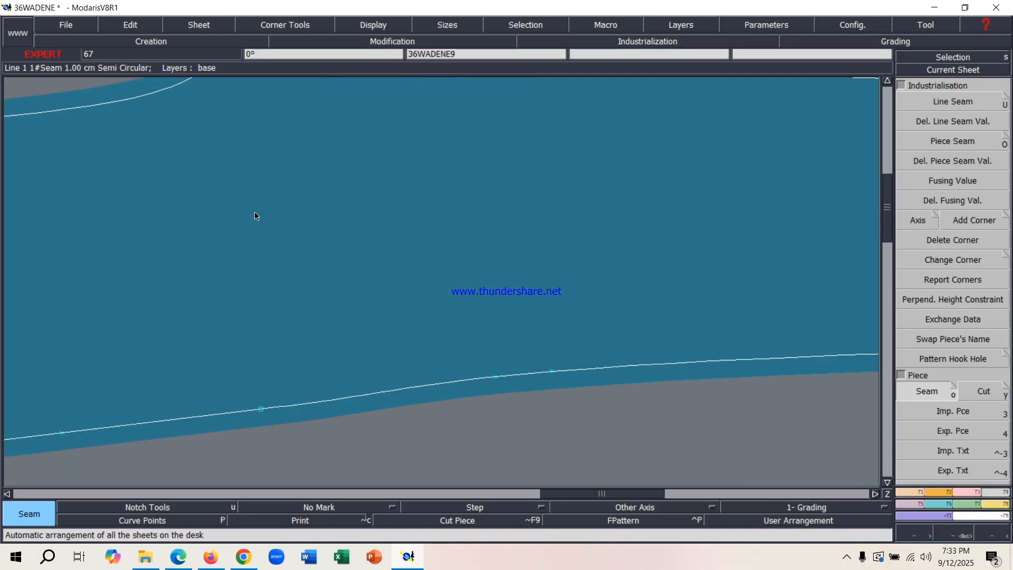
{"action": "scroll", "coordinate": [267, 223], "scroll_direction": "down", "scroll_amount": 5}
{"action": "key", "text": "Page_Down"}
{"action": "scroll", "coordinate": [436, 232], "scroll_direction": "up", "scroll_amount": 3}
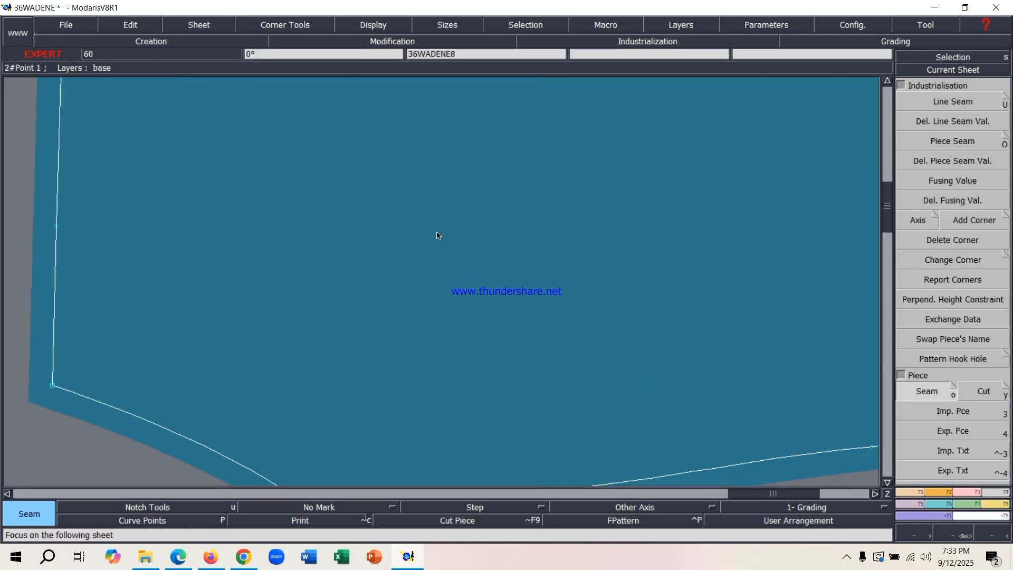
{"action": "scroll", "coordinate": [436, 232], "scroll_direction": "down", "scroll_amount": 5}
{"action": "key", "text": "Page_Down"}
{"action": "key", "text": "Page_Down"}
{"action": "key", "text": "Page_Down"}
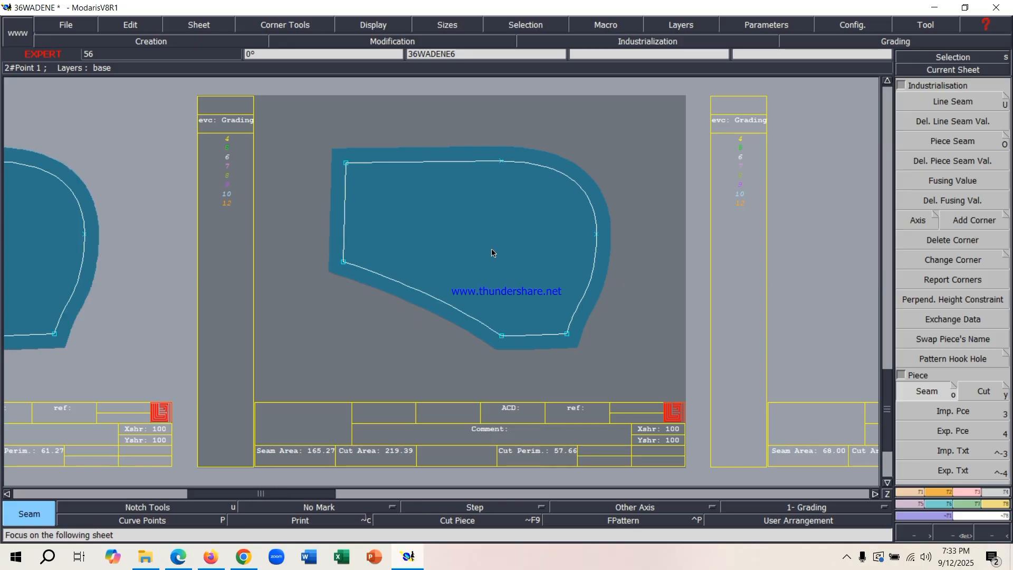
{"action": "key", "text": "Page_Down"}
{"action": "key", "text": "Page_Down"}
{"action": "key", "text": "Page_Down"}
{"action": "key", "text": "Page_Down"}
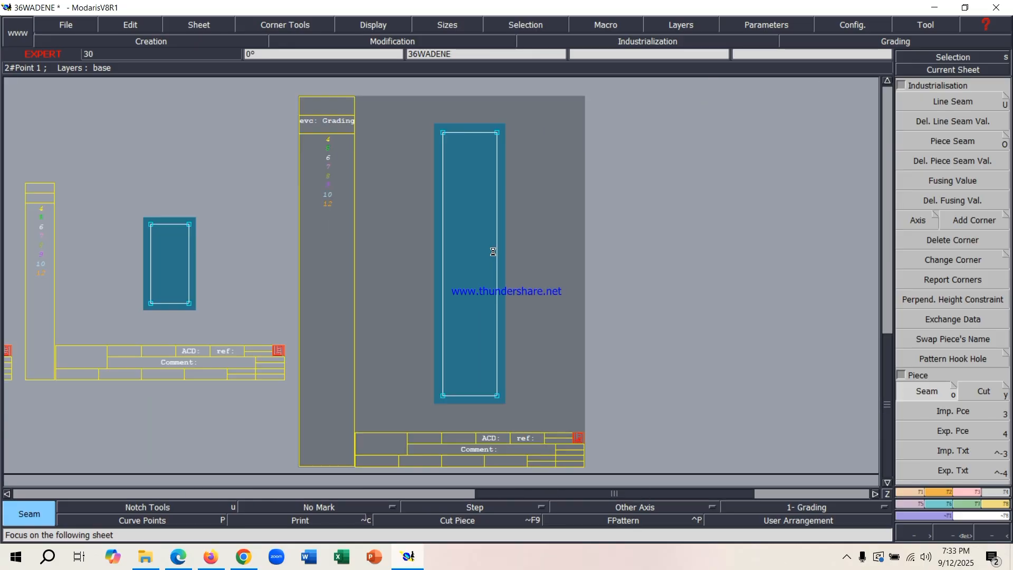
{"action": "key", "text": "Page_Down"}
{"action": "key", "text": "Page_Up"}
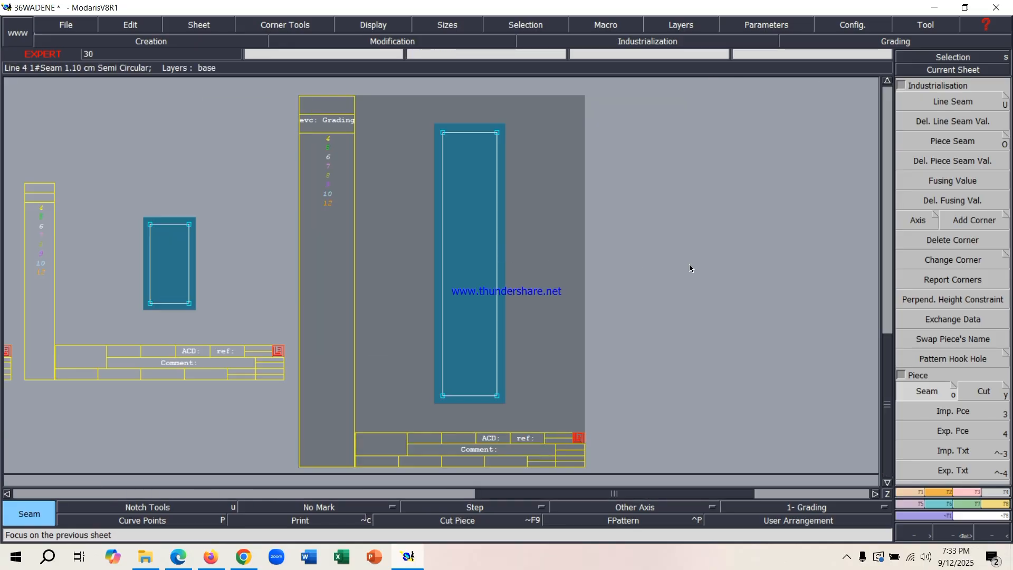
Mirror the long rectangular strip across its lower short edge with Sym 2Pts
{"action": "key", "text": "F5"}
{"action": "left_click", "coordinate": [956, 183]}
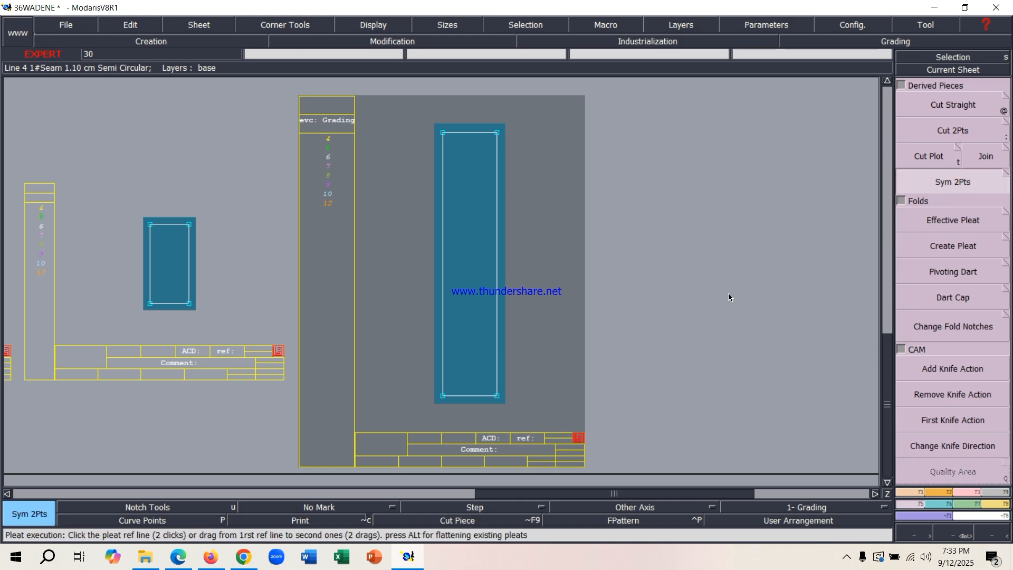
{"action": "left_click", "coordinate": [497, 395]}
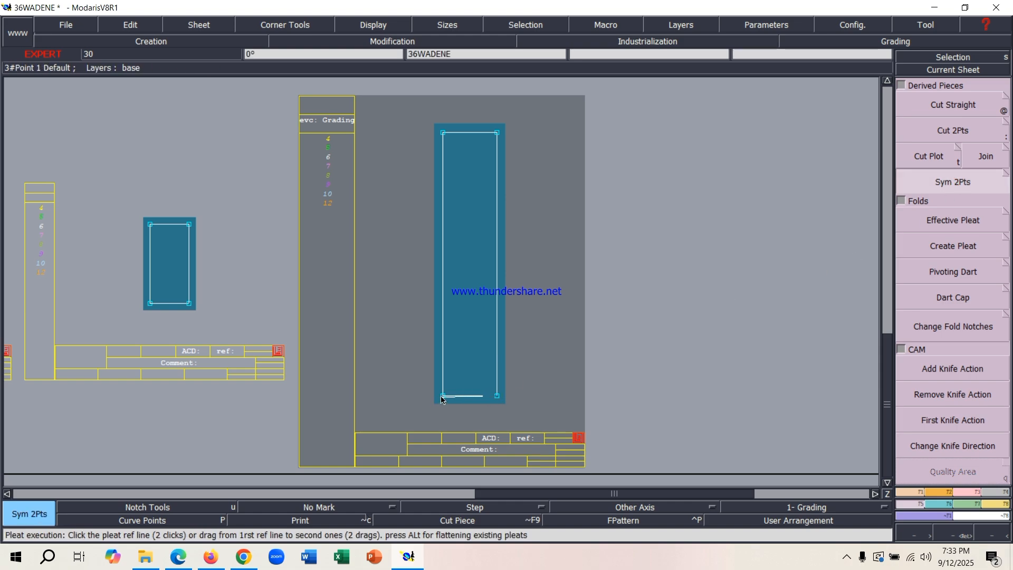
{"action": "left_click", "coordinate": [443, 396]}
Mirror the small rectangular piece across its lower short edge with Sym 2Pts and rearrange all sheets
{"action": "key", "text": "Page_Up"}
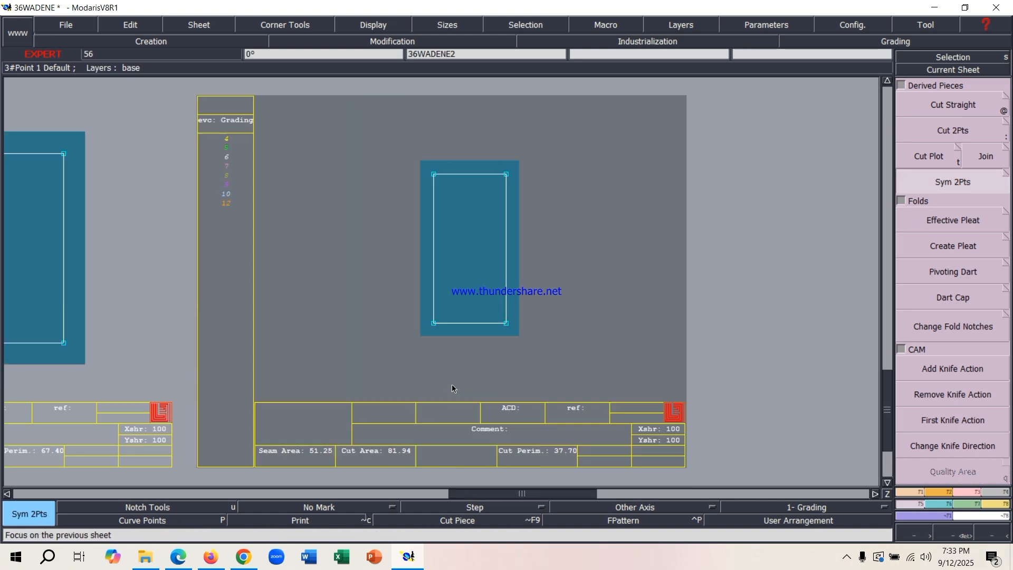
{"action": "left_click", "coordinate": [506, 323]}
{"action": "left_click", "coordinate": [434, 323]}
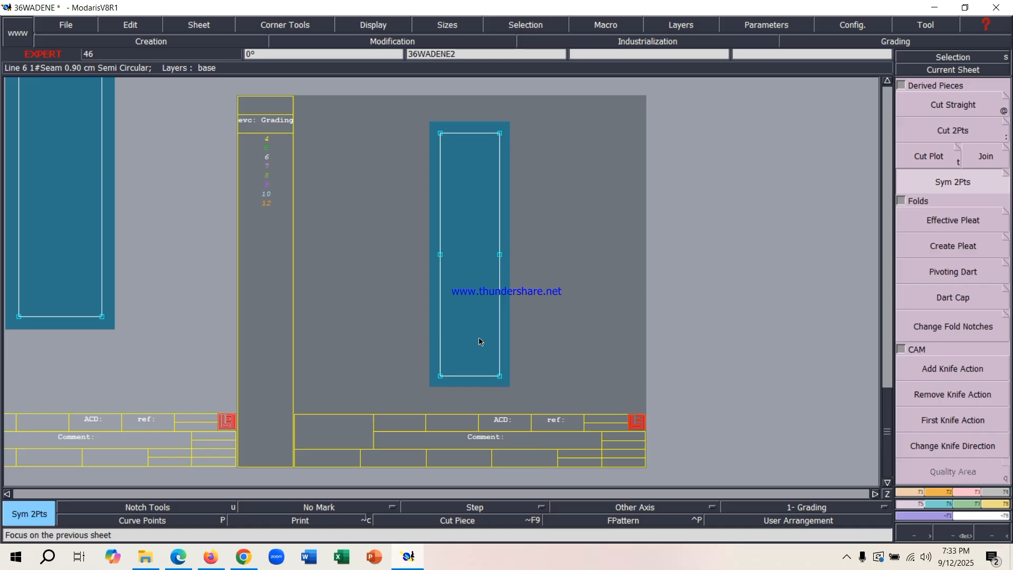
{"action": "key", "text": "8"}
{"action": "scroll", "coordinate": [508, 334], "scroll_direction": "up", "scroll_amount": 1}
{"action": "scroll", "coordinate": [524, 245], "scroll_direction": "down", "scroll_amount": 1}
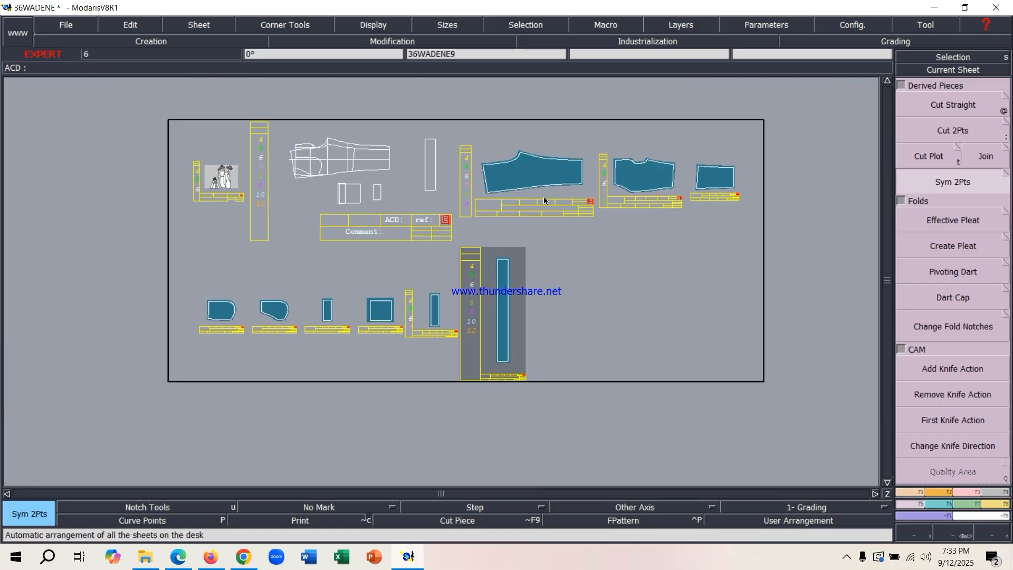
Set the axis type to Grain Line Axis 'DF' and draw a horizontal grain line inside the trouser back piece 36WADENE9
{"action": "scroll", "coordinate": [549, 158], "scroll_direction": "up", "scroll_amount": 4}
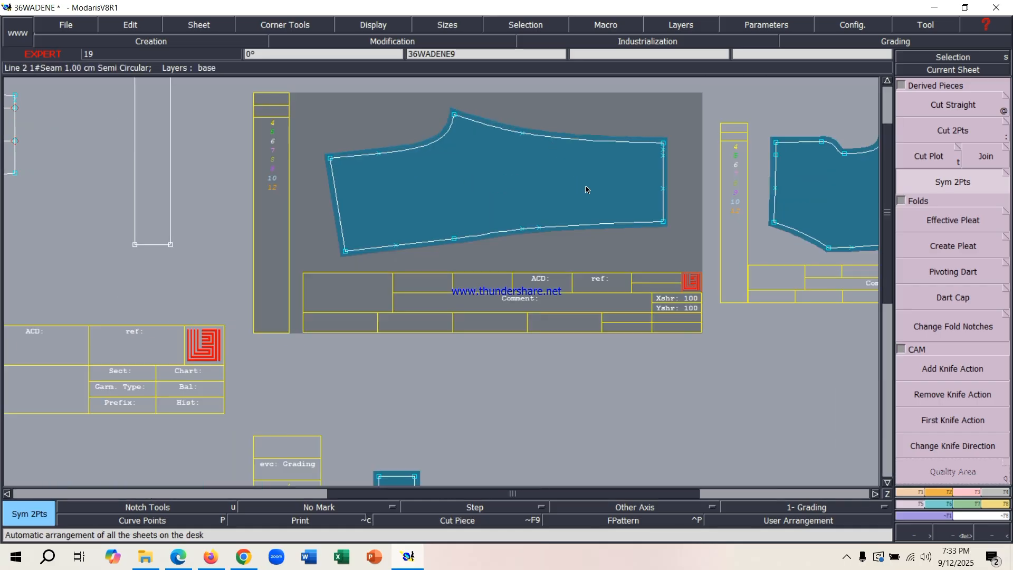
{"action": "scroll", "coordinate": [586, 189], "scroll_direction": "up", "scroll_amount": 2}
{"action": "left_click", "coordinate": [625, 509]}
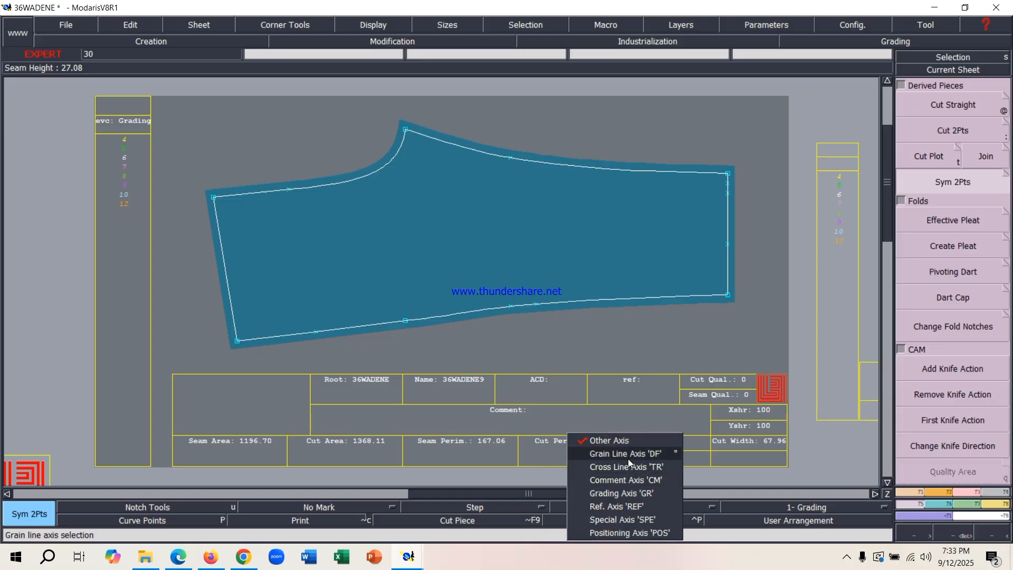
{"action": "left_click", "coordinate": [631, 457]}
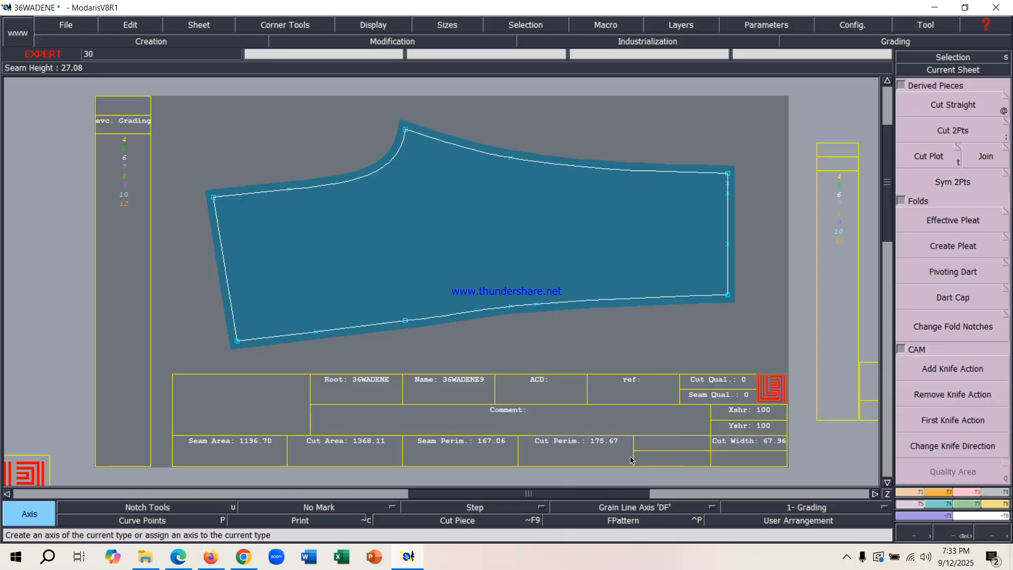
{"action": "left_click", "coordinate": [358, 229]}
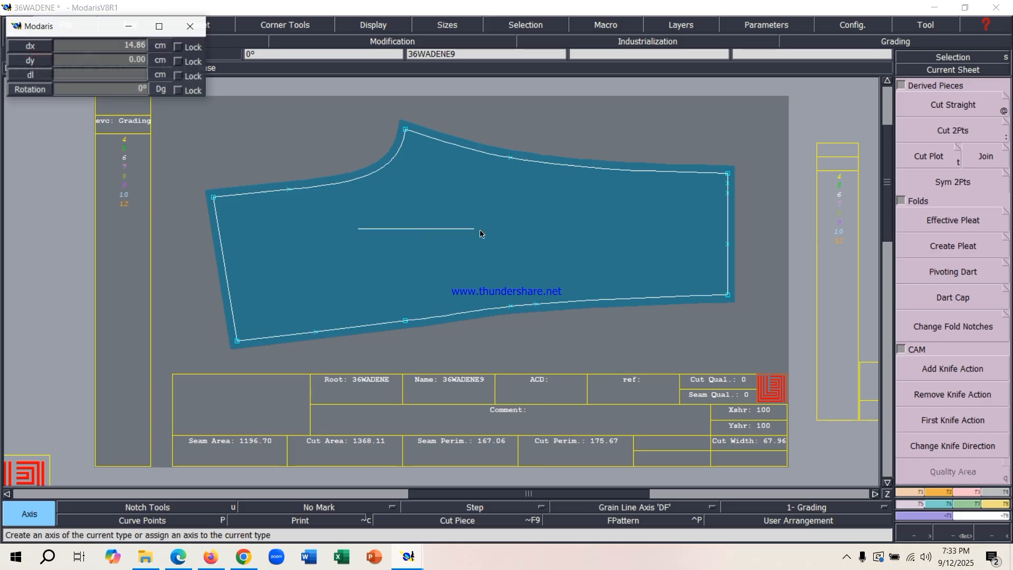
{"action": "left_click", "coordinate": [511, 229]}
Draw a horizontal grain line axis across the middle of the upper trouser front piece 36WADENE8
{"action": "key", "text": "Page_Down"}
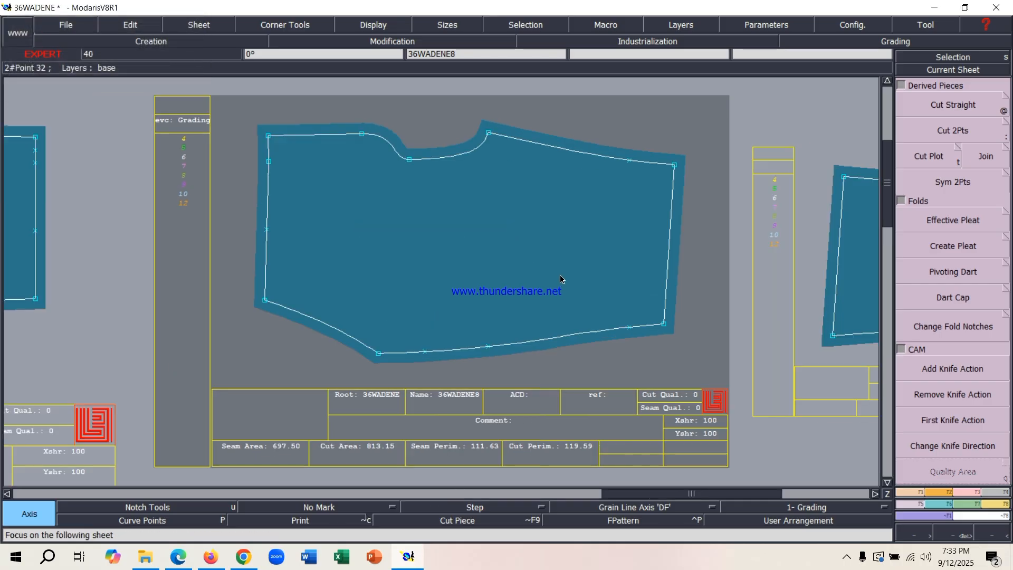
{"action": "left_click", "coordinate": [364, 235]}
{"action": "left_click", "coordinate": [560, 235]}
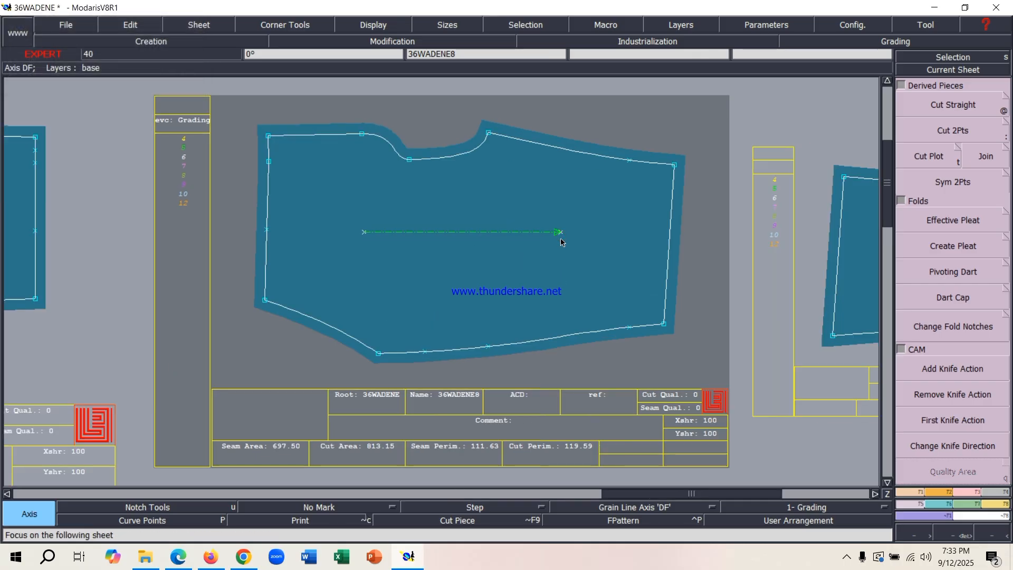
Draw a horizontal grain line axis in the lower leg piece 36WADENE7 and go to the rounded pocket piece's sheet
{"action": "key", "text": "Page_Down"}
{"action": "left_click", "coordinate": [406, 240]}
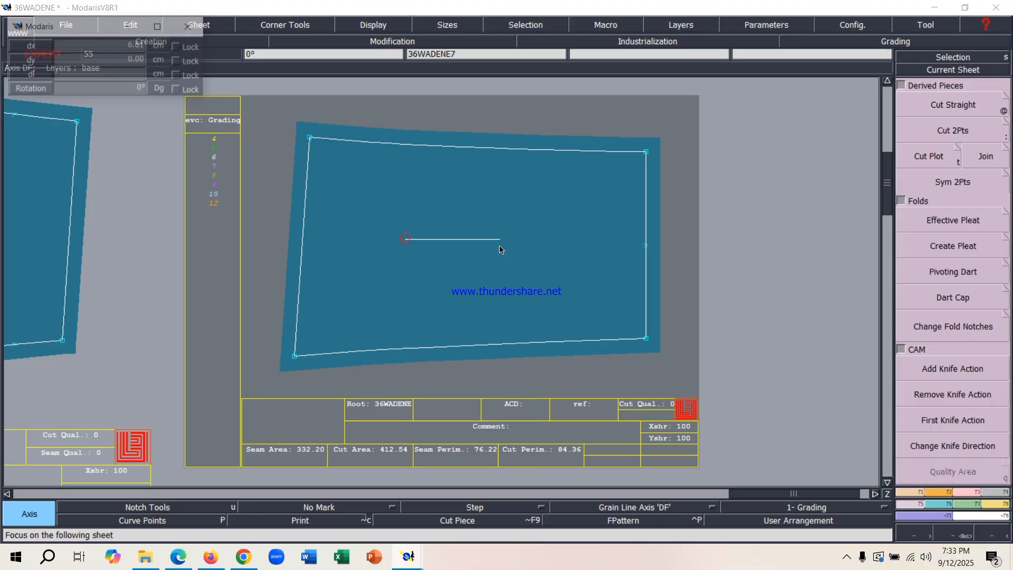
{"action": "left_click", "coordinate": [534, 242]}
{"action": "key", "text": "Page_Down"}
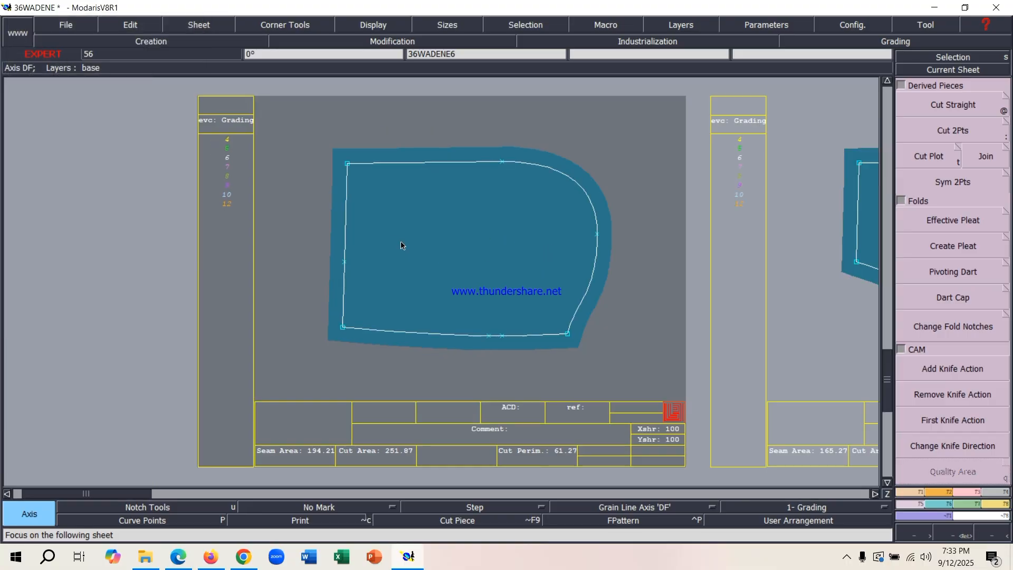
Draw a horizontal grain line in each of the rounded pocket pieces 36WADENE6 and 36WADENE5
{"action": "left_click", "coordinate": [395, 239]}
{"action": "left_click", "coordinate": [533, 240]}
{"action": "key", "text": "Page_Down"}
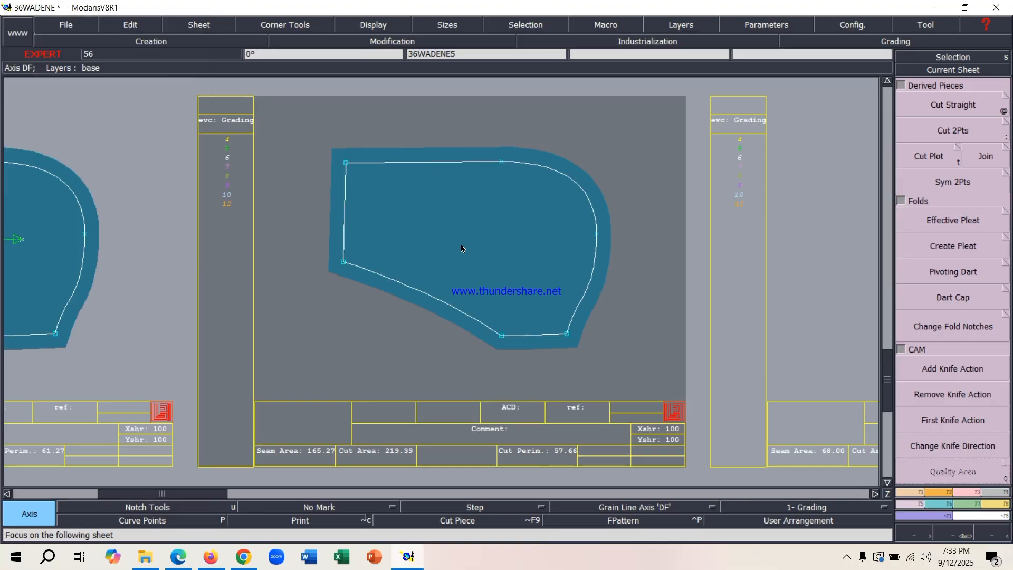
{"action": "left_click", "coordinate": [415, 234]}
{"action": "left_click", "coordinate": [544, 237]}
{"action": "key", "text": "Page_Down"}
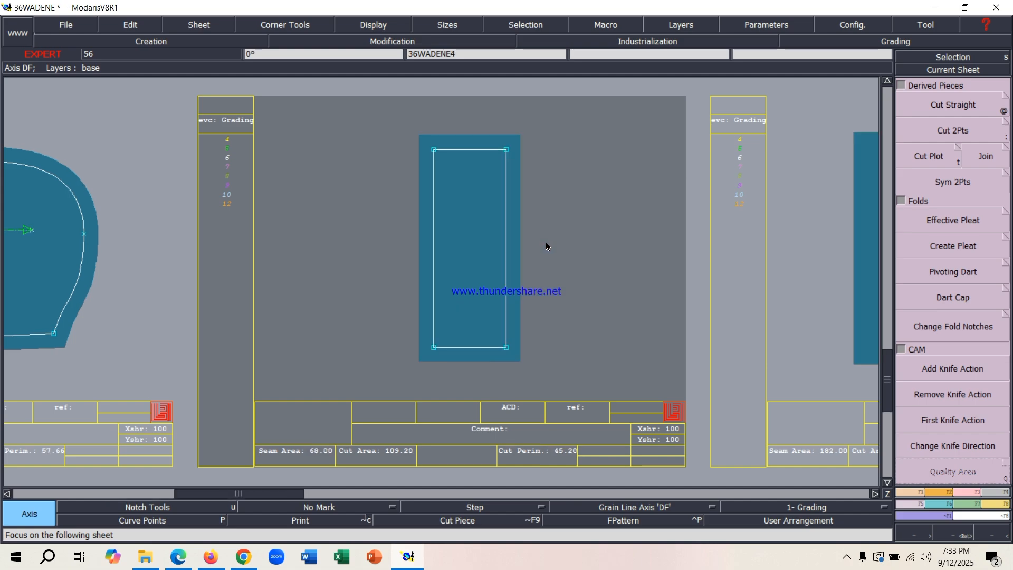
Draw a horizontal grain line about 3 cm long in the narrow rectangle 36WADENE4 and another across the middle of the wide rectangle 36WADENE3
{"action": "left_click", "coordinate": [448, 241]}
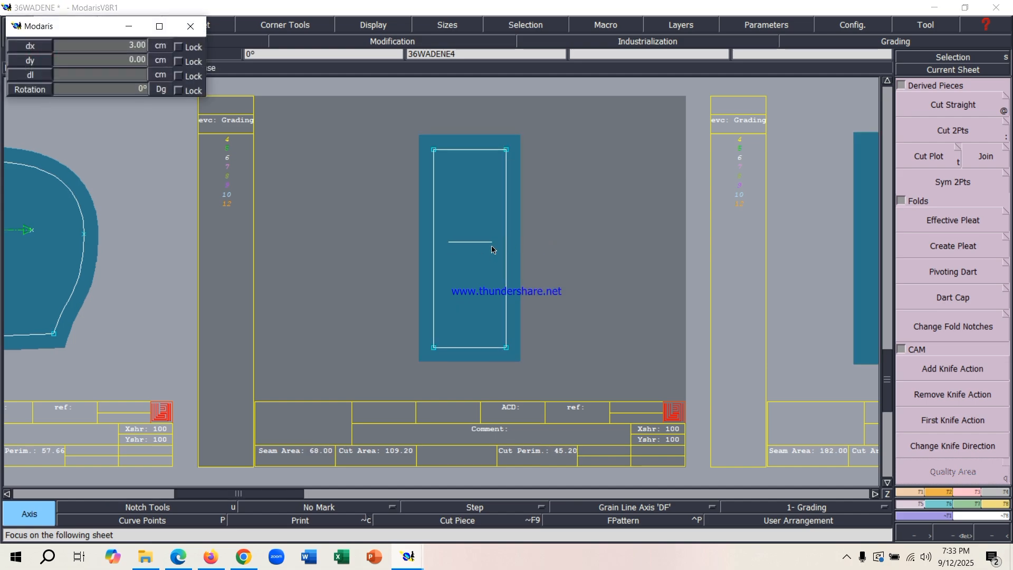
{"action": "left_click", "coordinate": [495, 242]}
{"action": "key", "text": "Page_Down"}
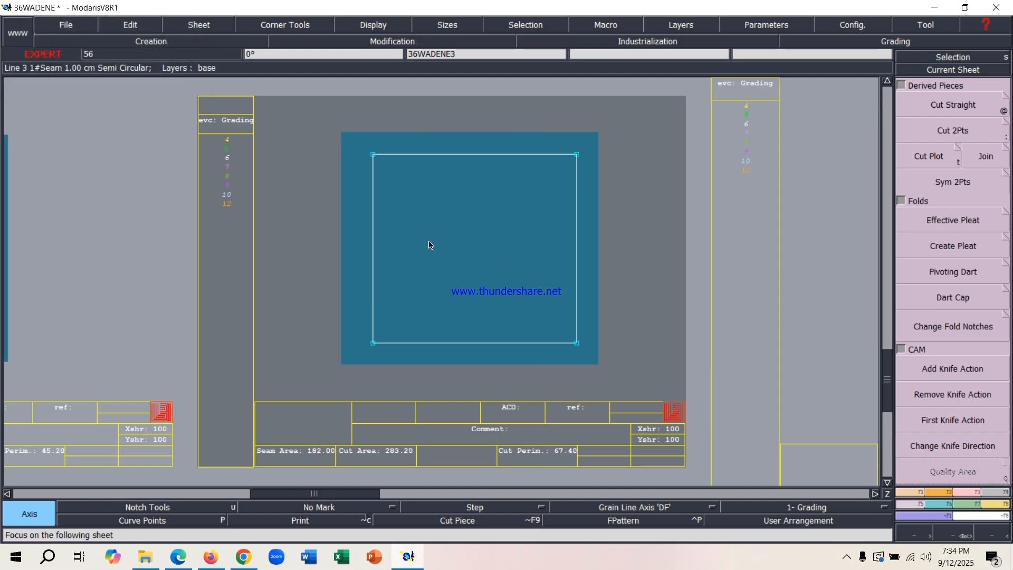
{"action": "left_click", "coordinate": [424, 245]}
{"action": "left_click", "coordinate": [525, 246]}
{"action": "key", "text": "Page_Down"}
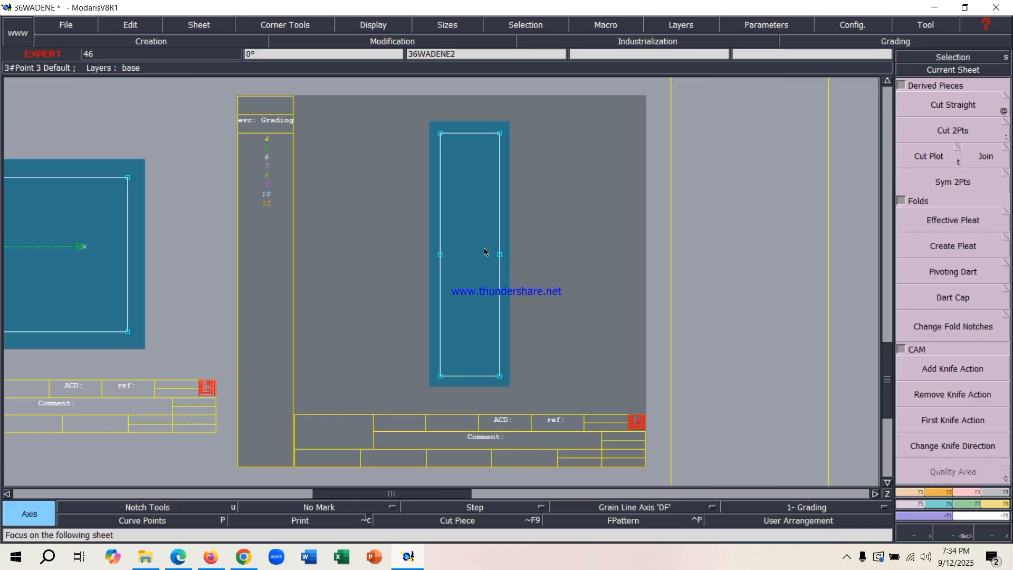
Draw a short horizontal grain line in each of the mirrored rectangles, the small 36WADENE2 and the long strip 36WADENE
{"action": "left_click", "coordinate": [449, 225]}
{"action": "left_click", "coordinate": [488, 225]}
{"action": "key", "text": "Page_Down"}
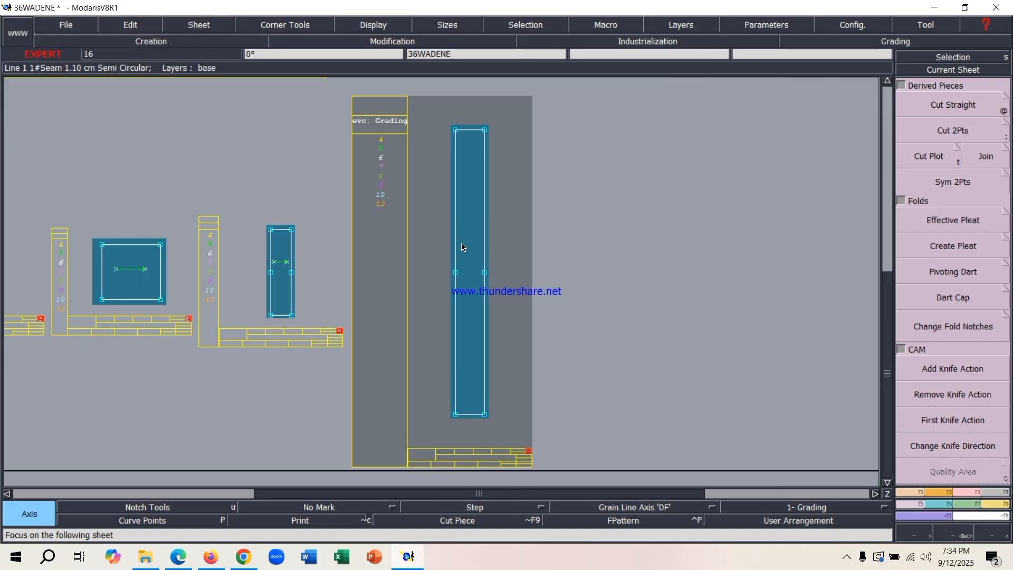
{"action": "left_click", "coordinate": [462, 243]}
{"action": "left_click", "coordinate": [479, 243]}
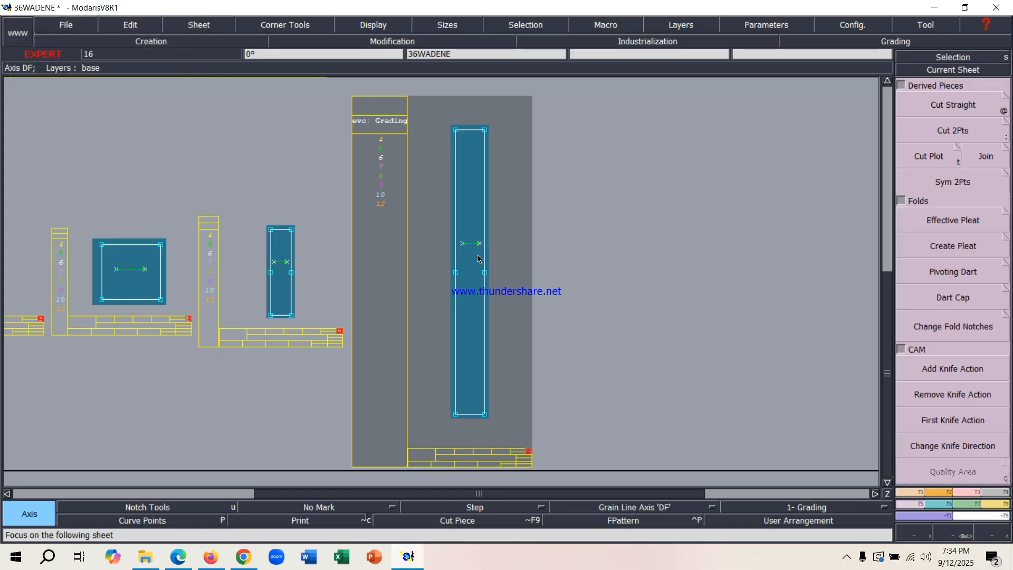
Return through the remaining sheets and automatically rearrange all sheets on the desk
{"action": "key", "text": "Page_Down"}
{"action": "key", "text": "Page_Down"}
{"action": "key", "text": "Page_Down"}
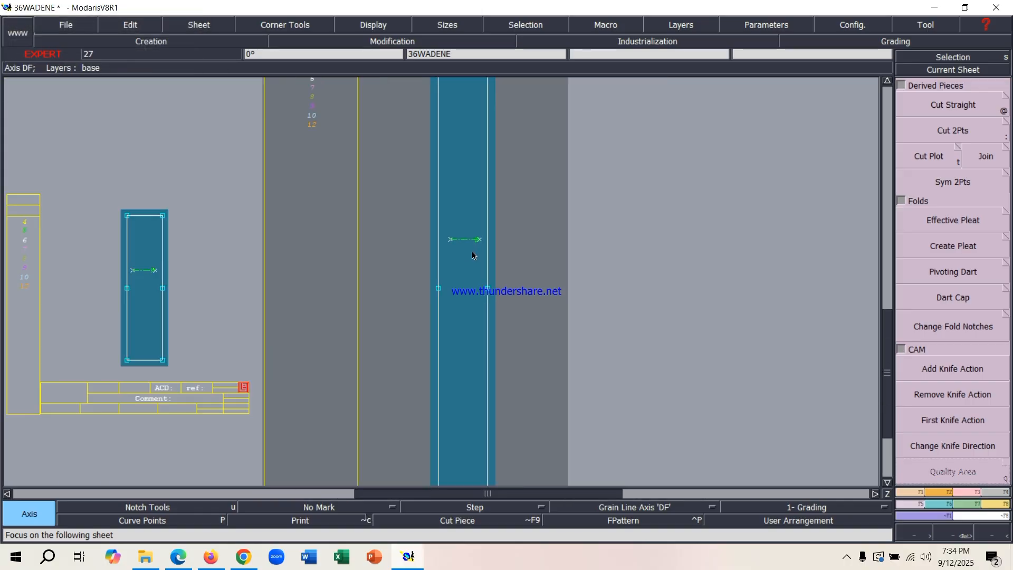
{"action": "key", "text": "Page_Down"}
{"action": "key", "text": "j"}
{"action": "scroll", "coordinate": [510, 218], "scroll_direction": "up", "scroll_amount": 2}
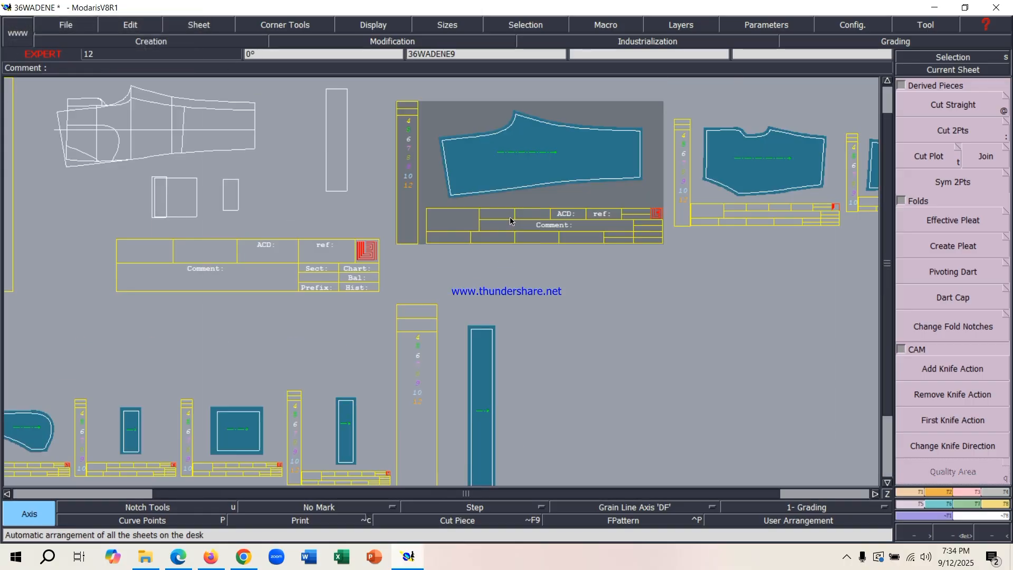
{"action": "scroll", "coordinate": [518, 205], "scroll_direction": "down", "scroll_amount": 2}
{"action": "scroll", "coordinate": [517, 206], "scroll_direction": "up", "scroll_amount": 1}
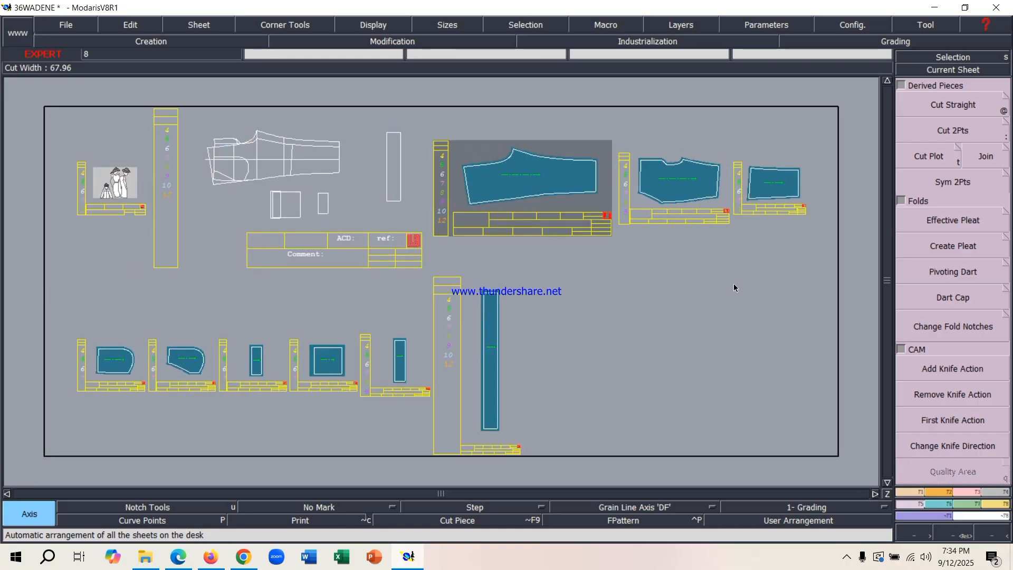
{"action": "scroll", "coordinate": [528, 190], "scroll_direction": "up", "scroll_amount": 2}
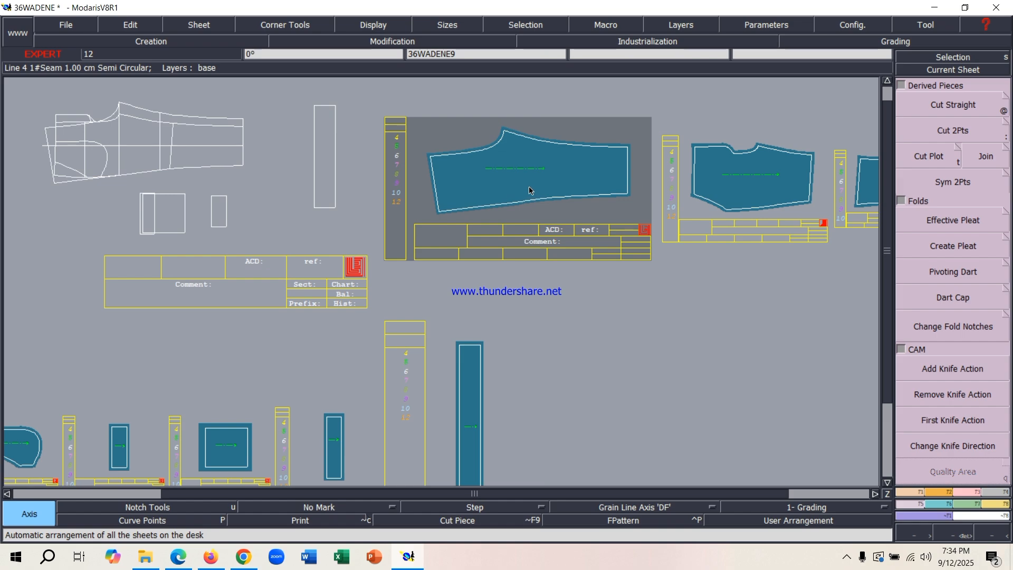
{"action": "scroll", "coordinate": [370, 268], "scroll_direction": "down", "scroll_amount": 2}
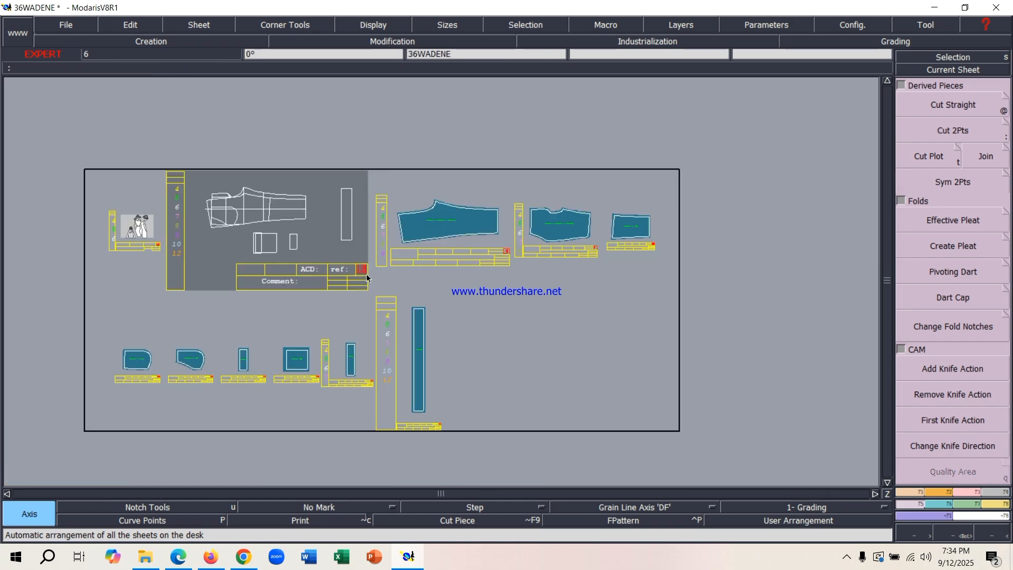
{"action": "scroll", "coordinate": [370, 258], "scroll_direction": "up", "scroll_amount": 1}
{"action": "scroll", "coordinate": [443, 248], "scroll_direction": "down", "scroll_amount": 1}
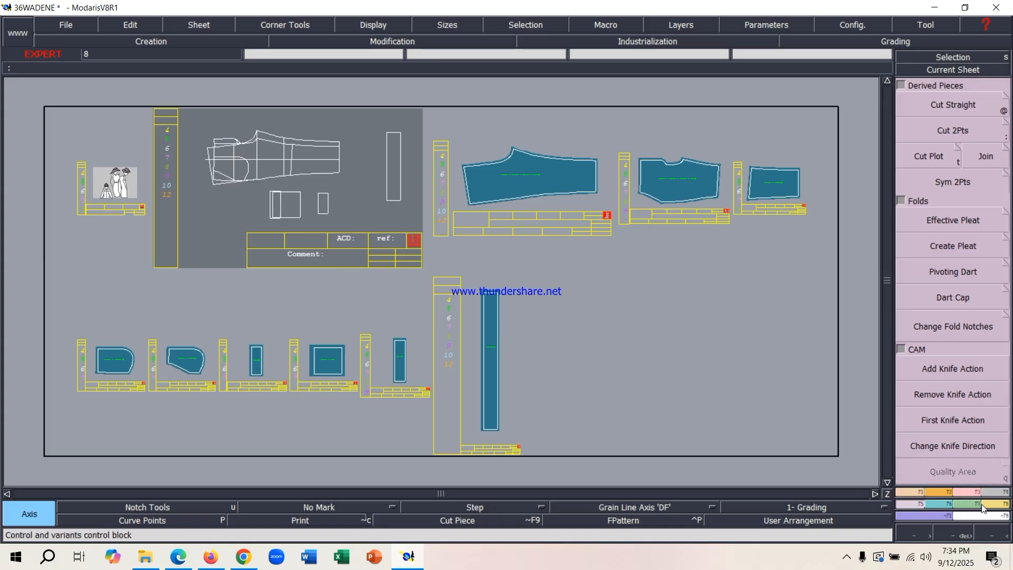
Create a new variant named 36WADENE and minimize its spreadsheet window
{"action": "left_click", "coordinate": [999, 505]}
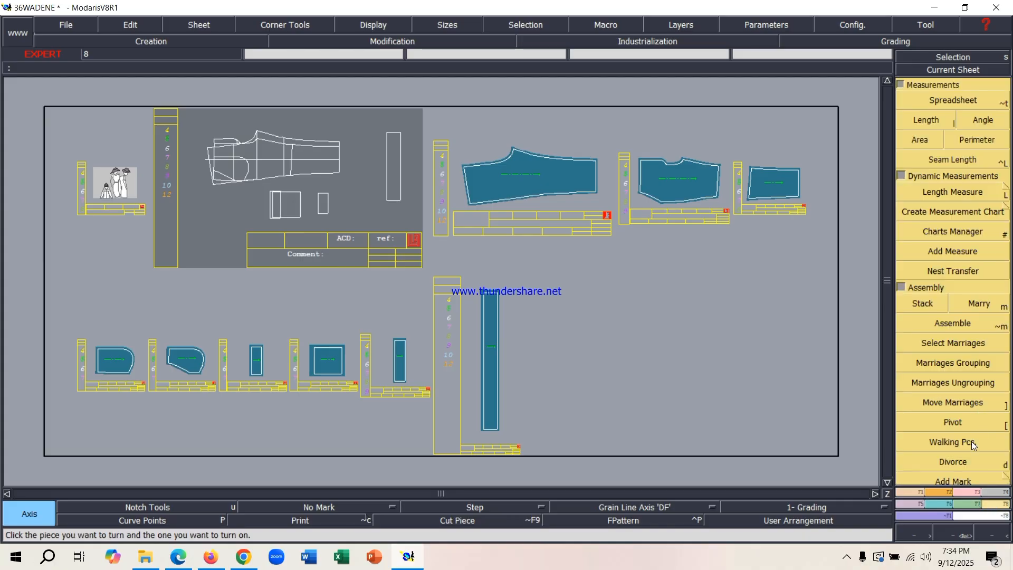
{"action": "left_click", "coordinate": [901, 176]}
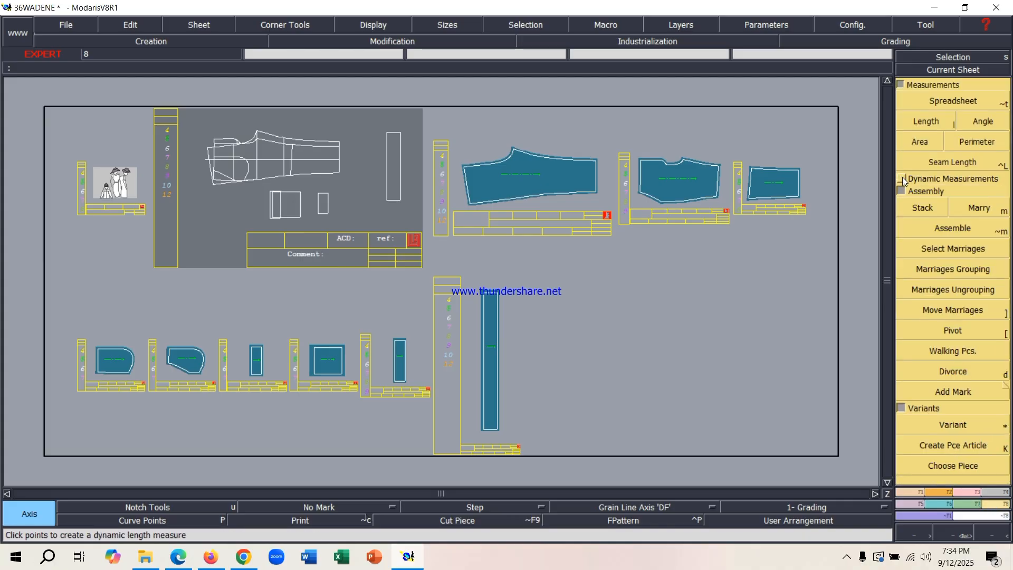
{"action": "left_click", "coordinate": [951, 427]}
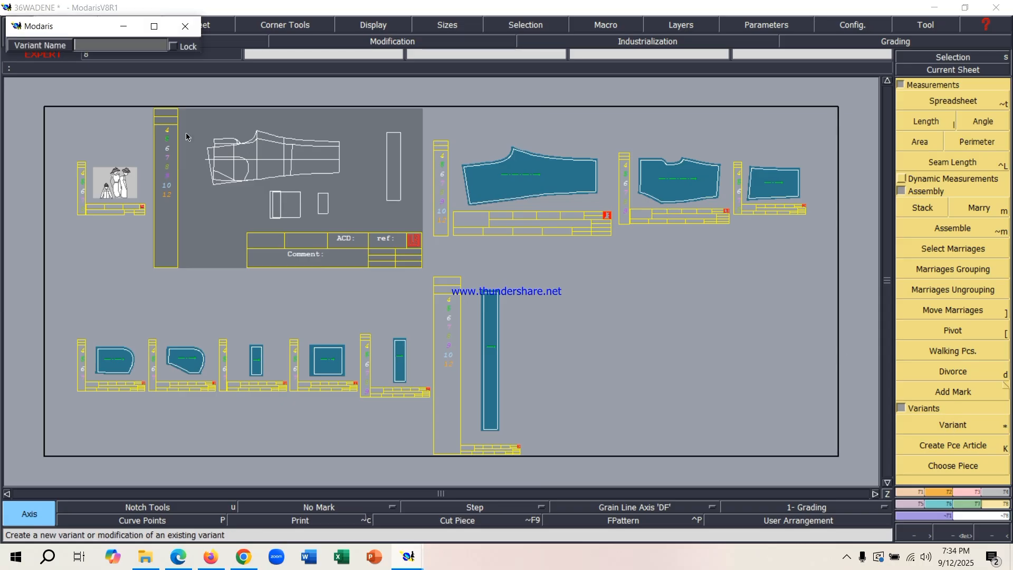
{"action": "type", "text": "36WADENE"}
{"action": "key", "text": "Return"}
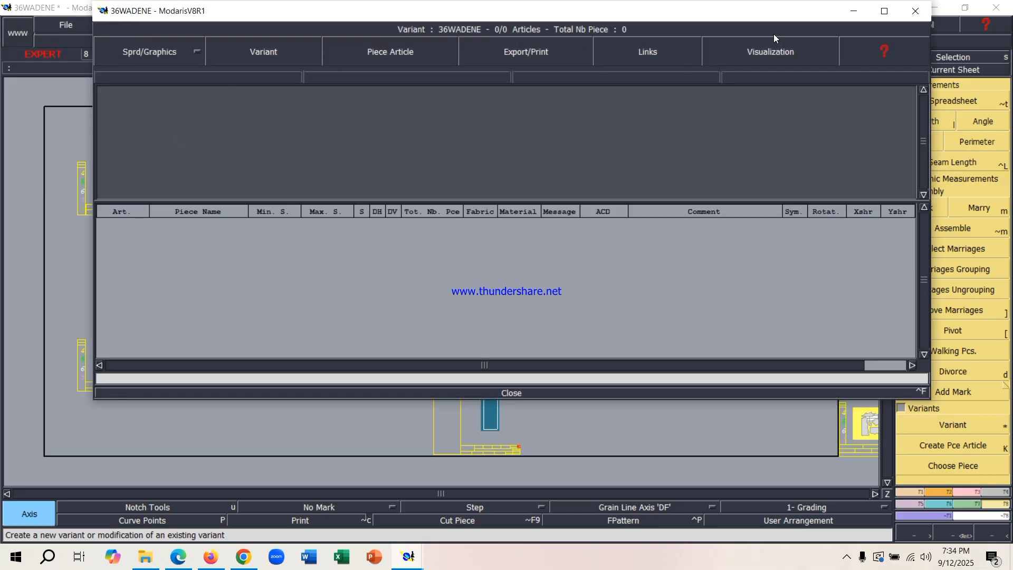
{"action": "left_click", "coordinate": [854, 11]}
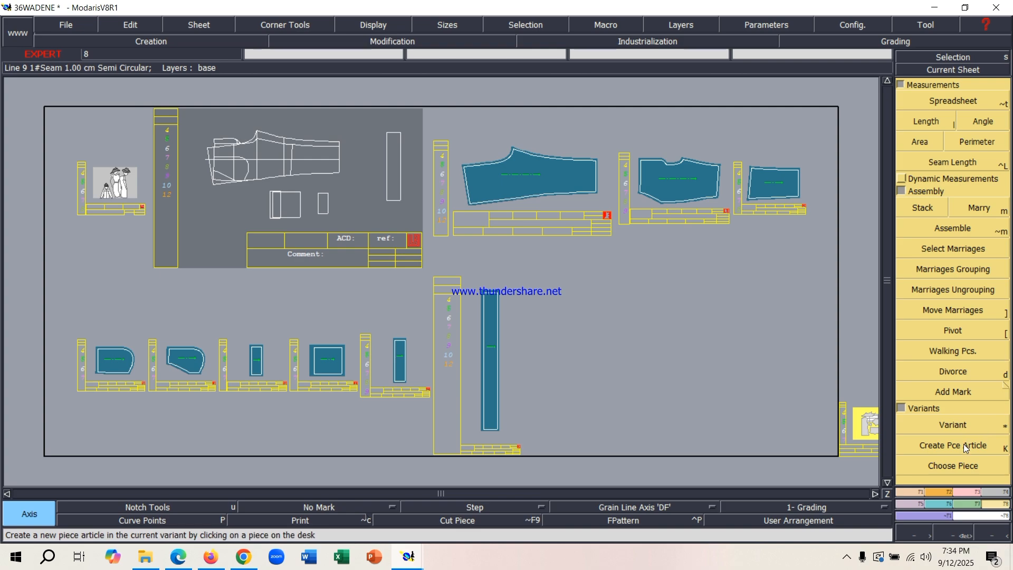
Create piece articles in the variant from all nine extracted pieces and rearrange the sheets on the desk
{"action": "left_click", "coordinate": [942, 448]}
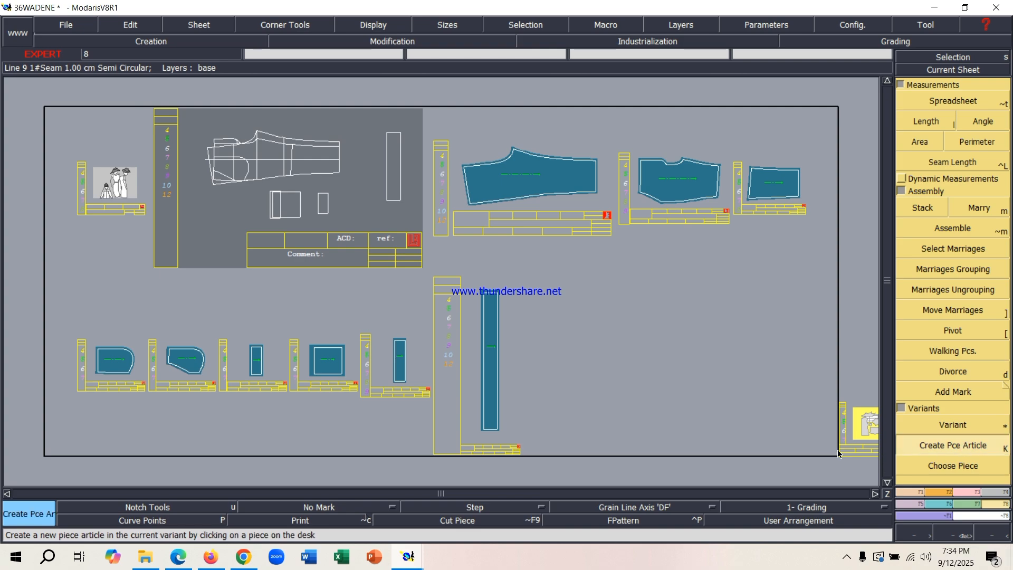
{"action": "left_click", "coordinate": [557, 186]}
{"action": "left_click", "coordinate": [664, 183]}
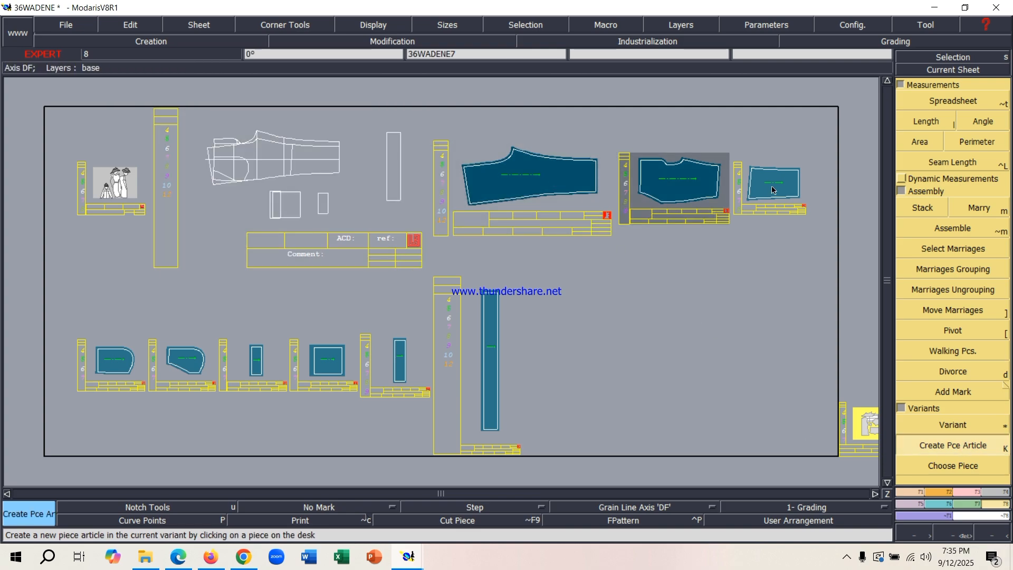
{"action": "left_click", "coordinate": [771, 190]}
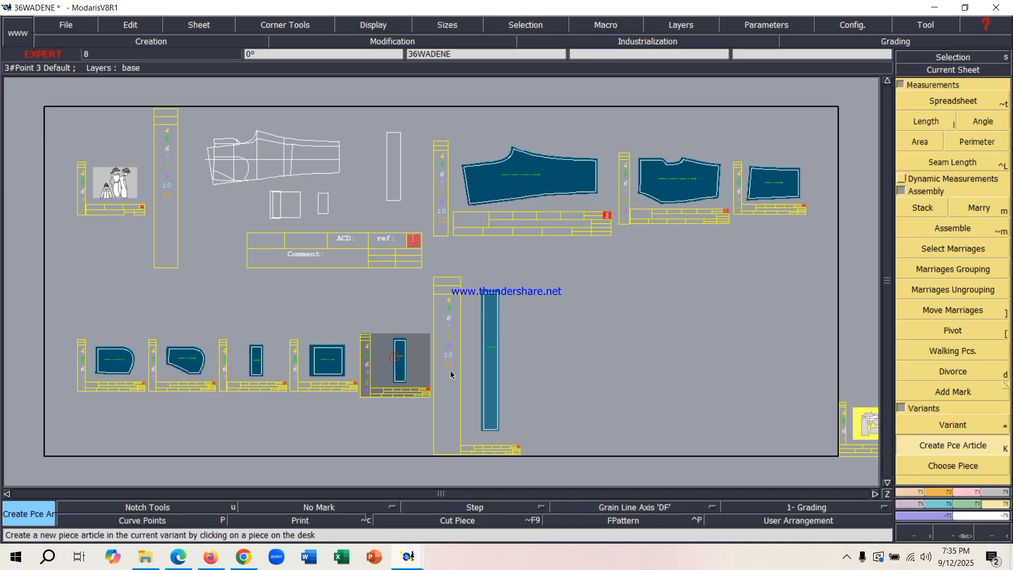
{"action": "key", "text": "j"}
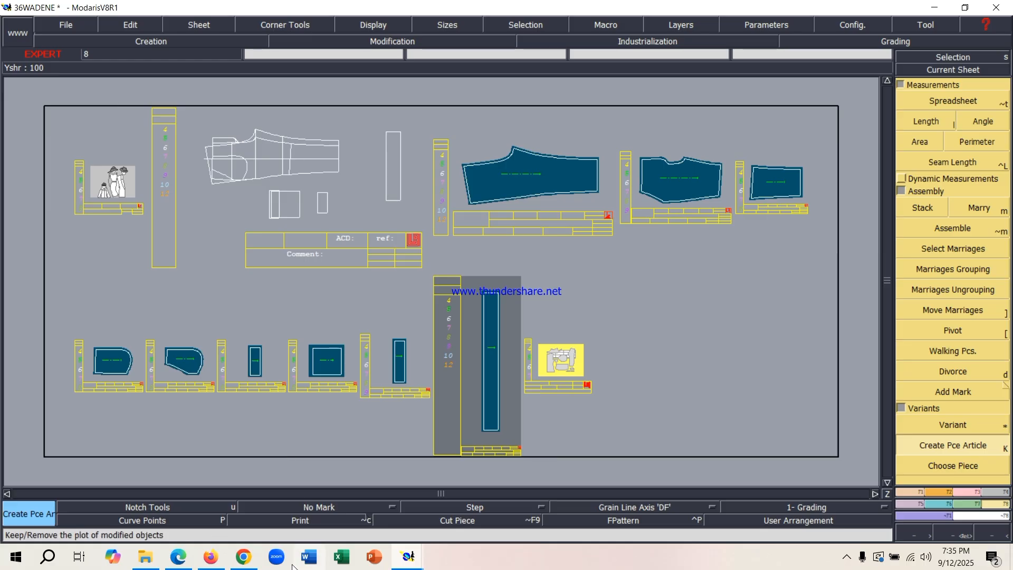
Reopen the 36WADENE variant, visualize its selected articles in the graphical zone, and close the variant window
{"action": "mouse_move", "coordinate": [410, 560]}
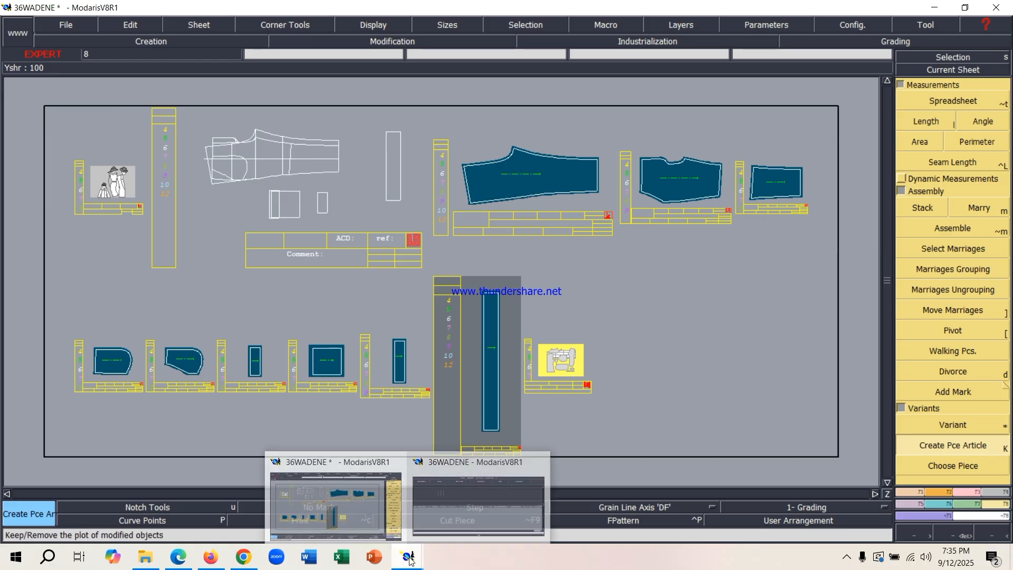
{"action": "left_click", "coordinate": [459, 510]}
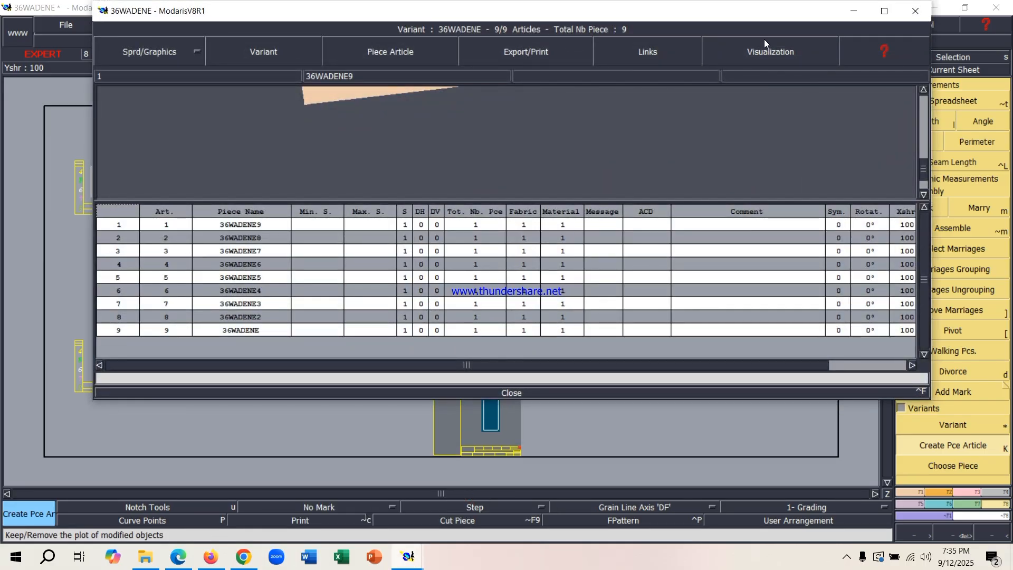
{"action": "left_click", "coordinate": [761, 59]}
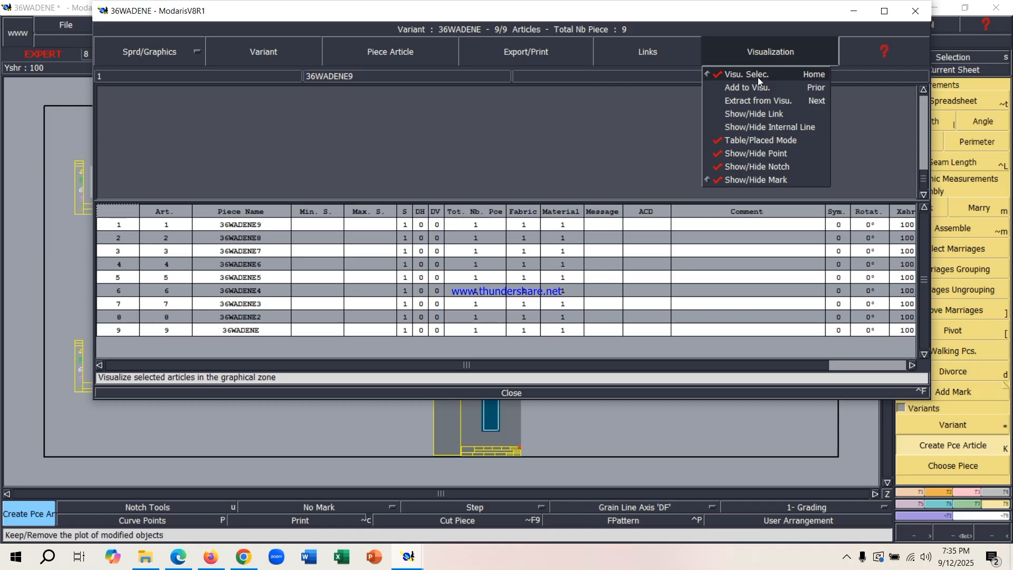
{"action": "left_click", "coordinate": [759, 78]}
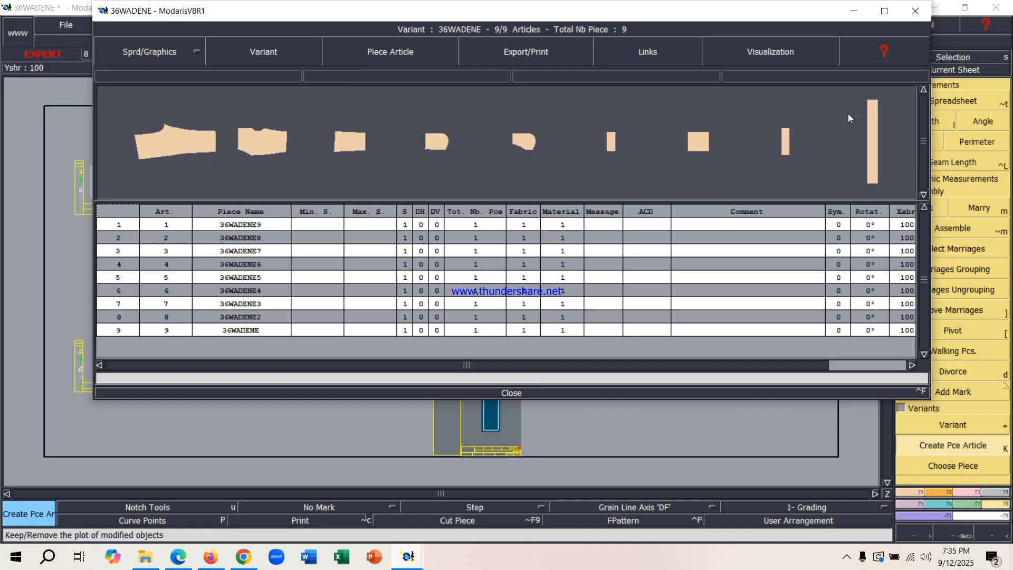
{"action": "left_click", "coordinate": [527, 392]}
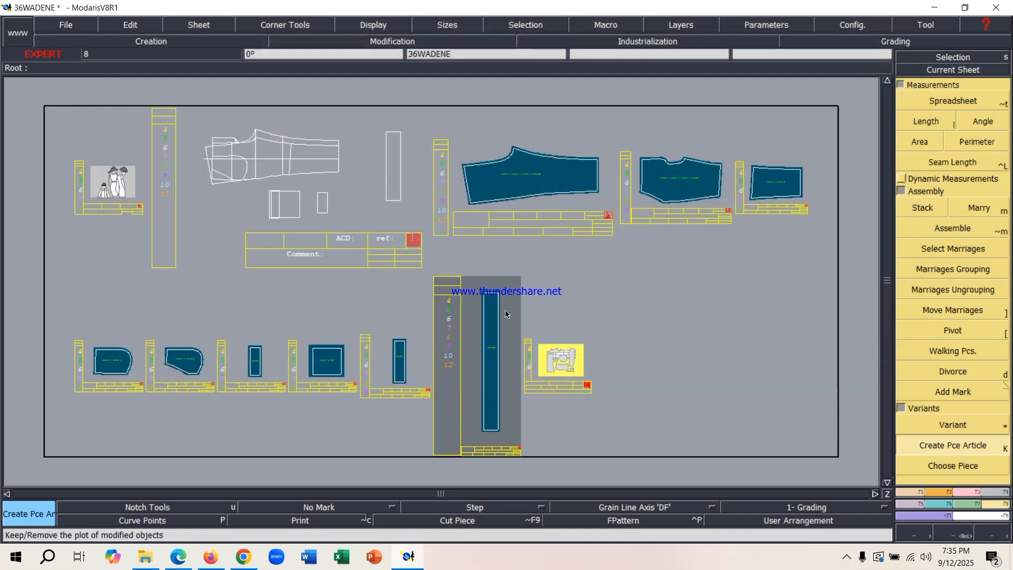
Show the fabric types on the pieces and switch that display off again
{"action": "left_click", "coordinate": [374, 26]}
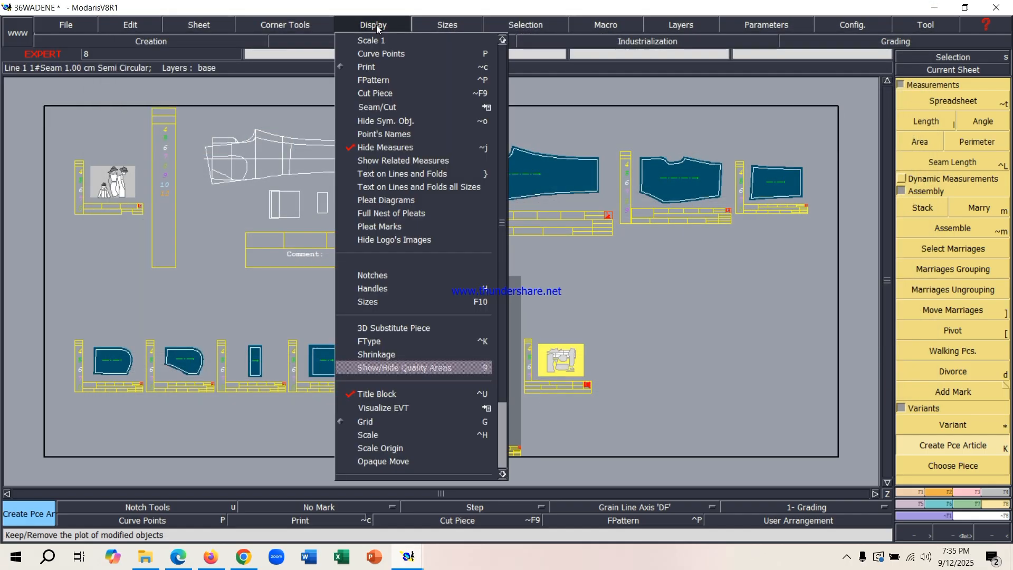
{"action": "left_click", "coordinate": [378, 342]}
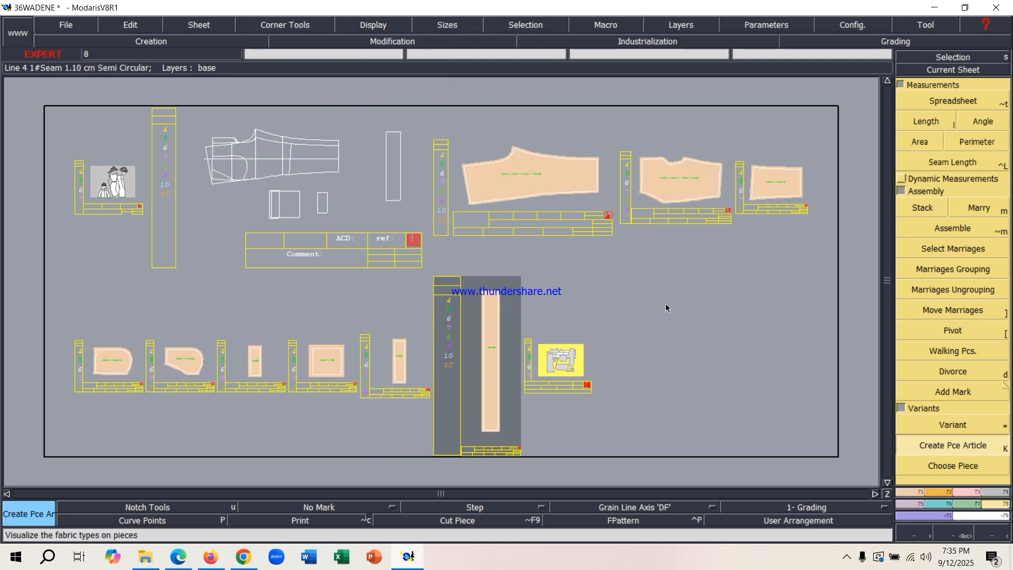
{"action": "left_click", "coordinate": [385, 27]}
{"action": "left_click", "coordinate": [385, 342]}
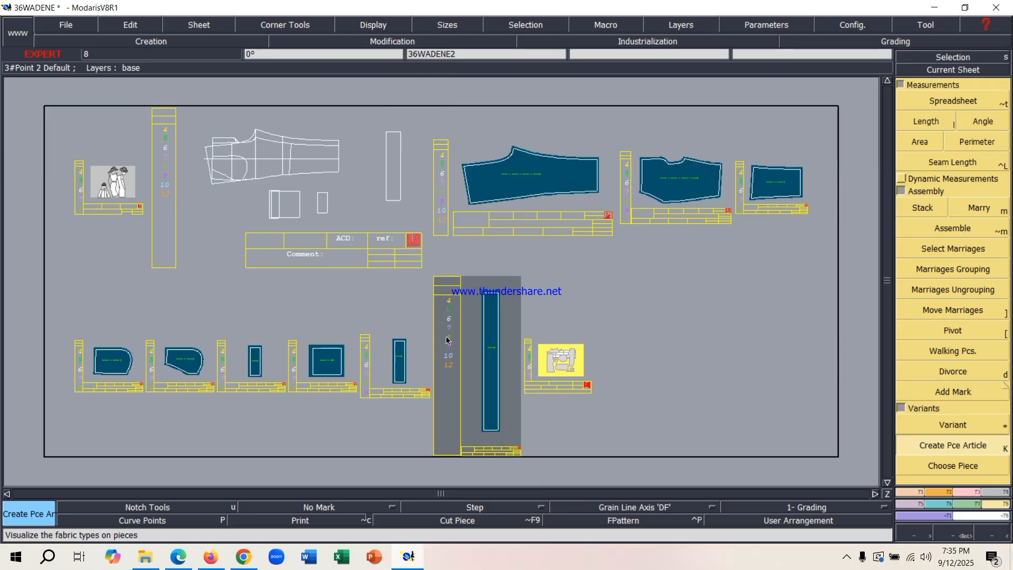
Save the model as 36WADENE.mdl in the AA folder on the desktop
{"action": "key", "text": "ctrl+s"}
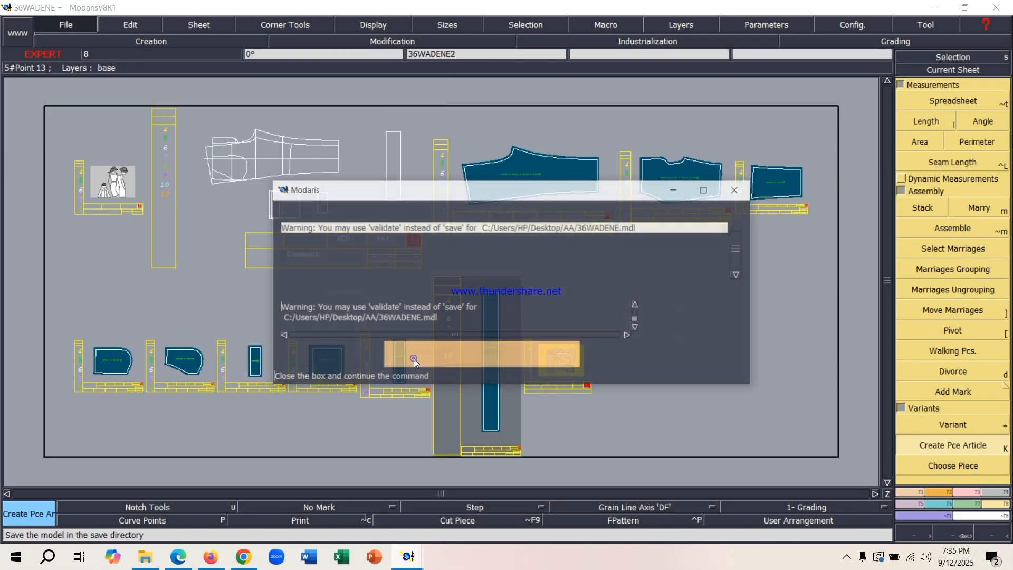
{"action": "left_click", "coordinate": [416, 359]}
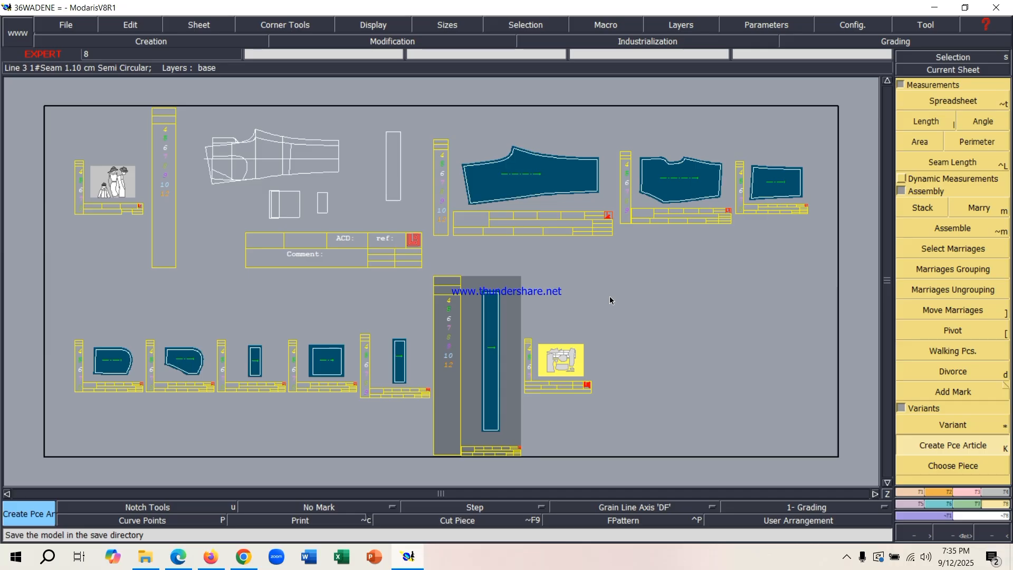
{"action": "left_click", "coordinate": [846, 557]}
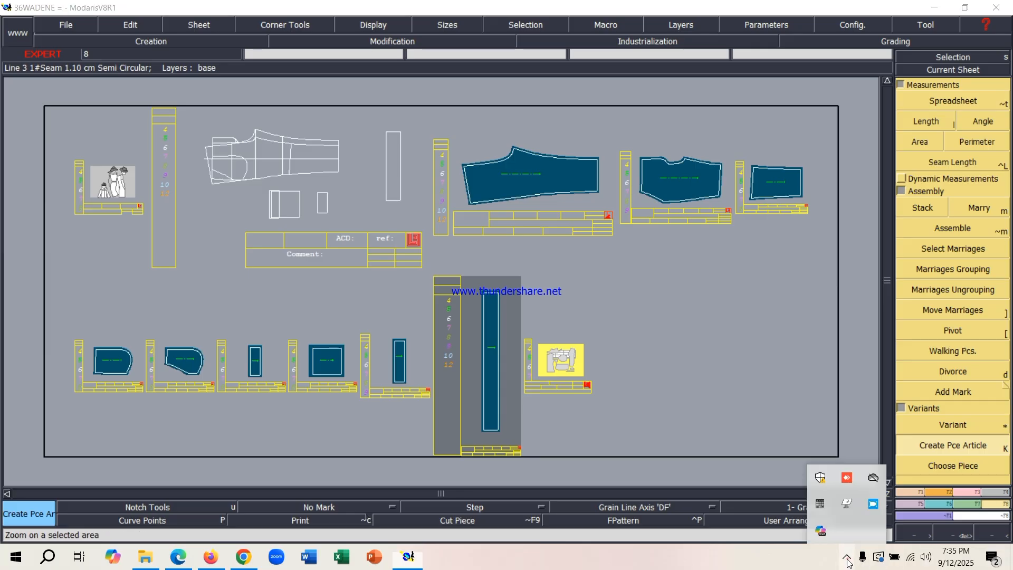
{"action": "left_click", "coordinate": [870, 505]}
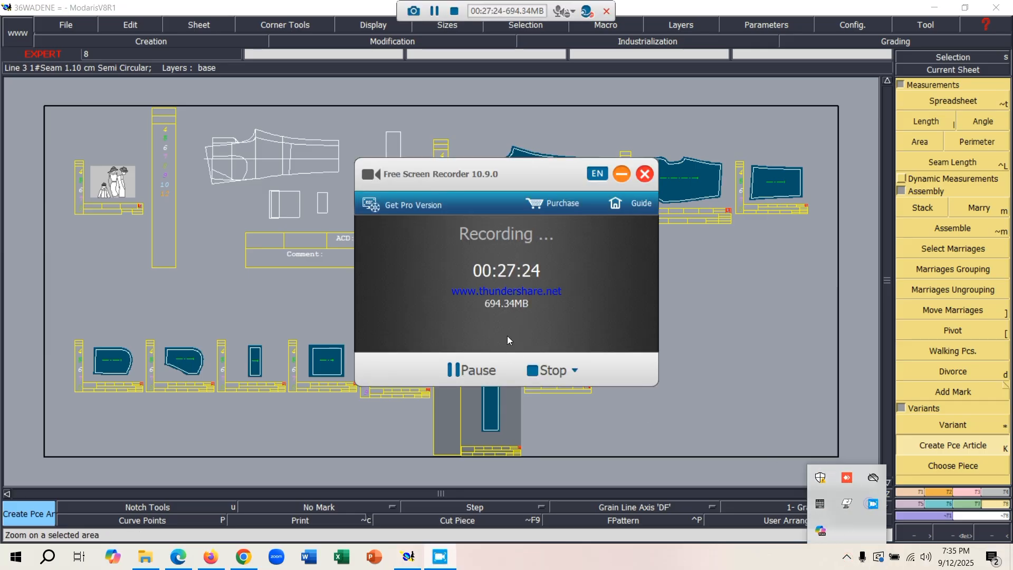